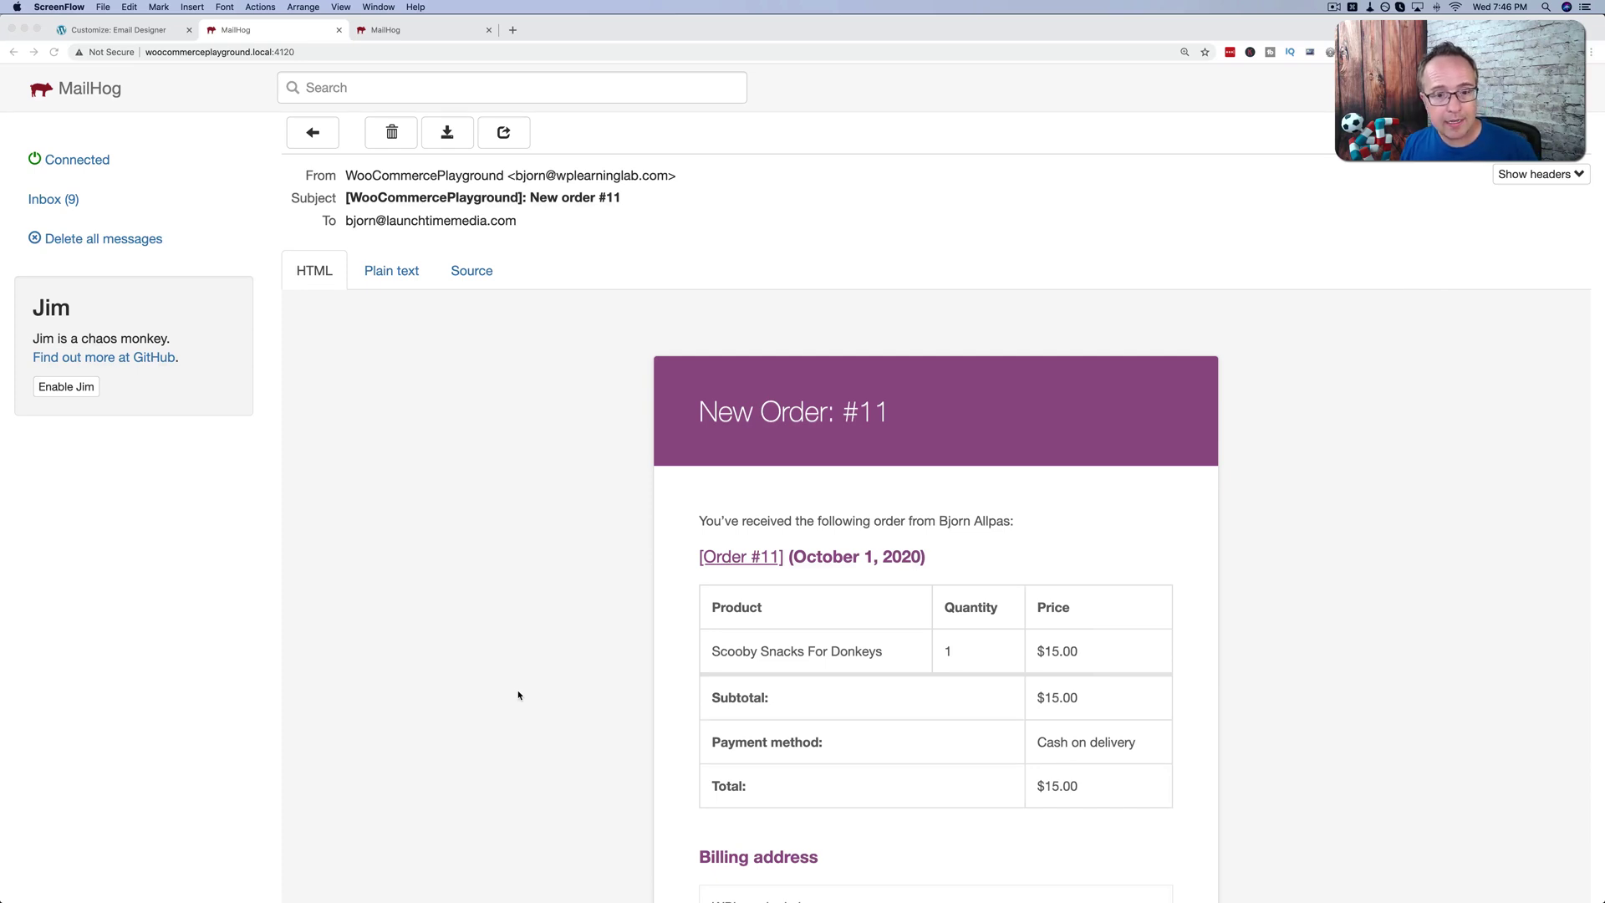
Scroll through the purple New order #11 email, then review the blue-header new customer order email.
scroll(558, 624, down, 2)
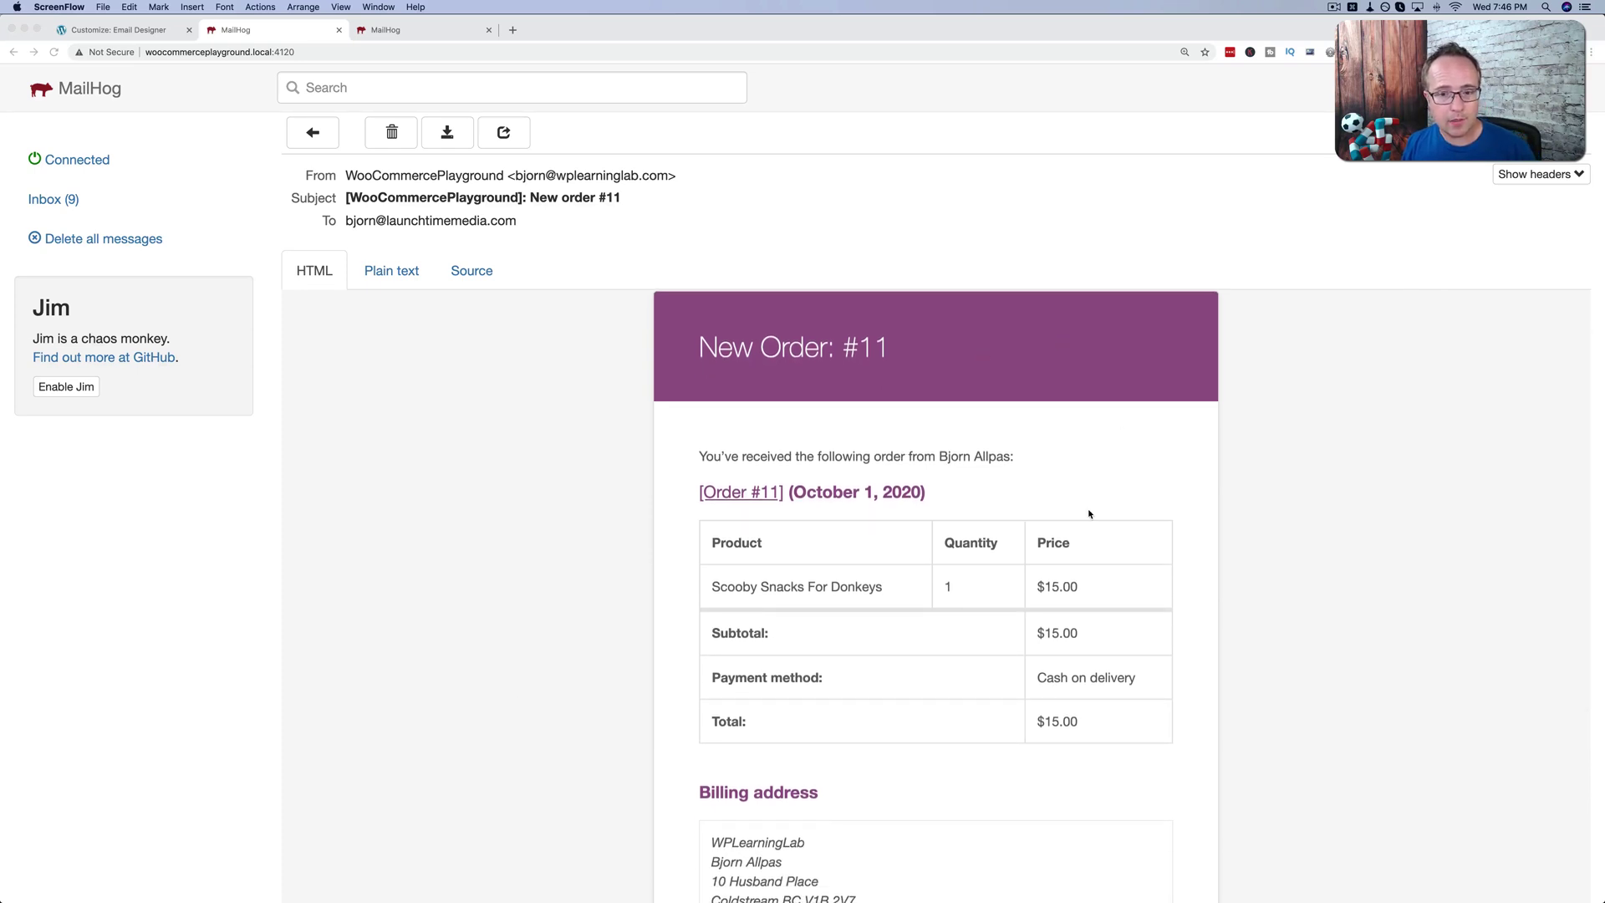
scroll(845, 651, down, 5)
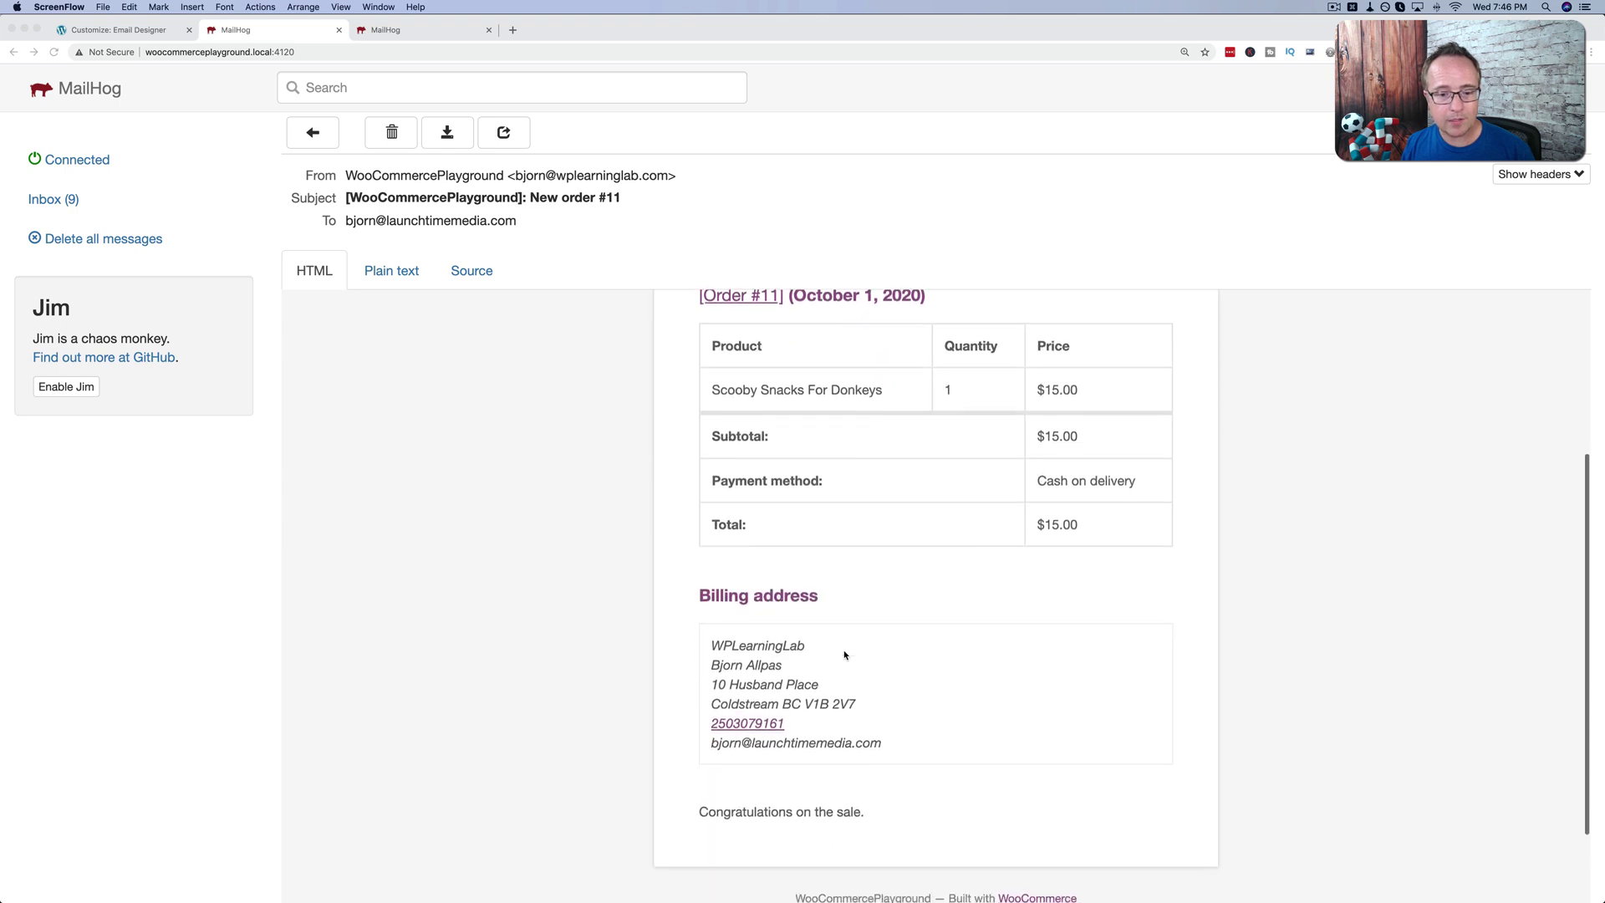
click(405, 31)
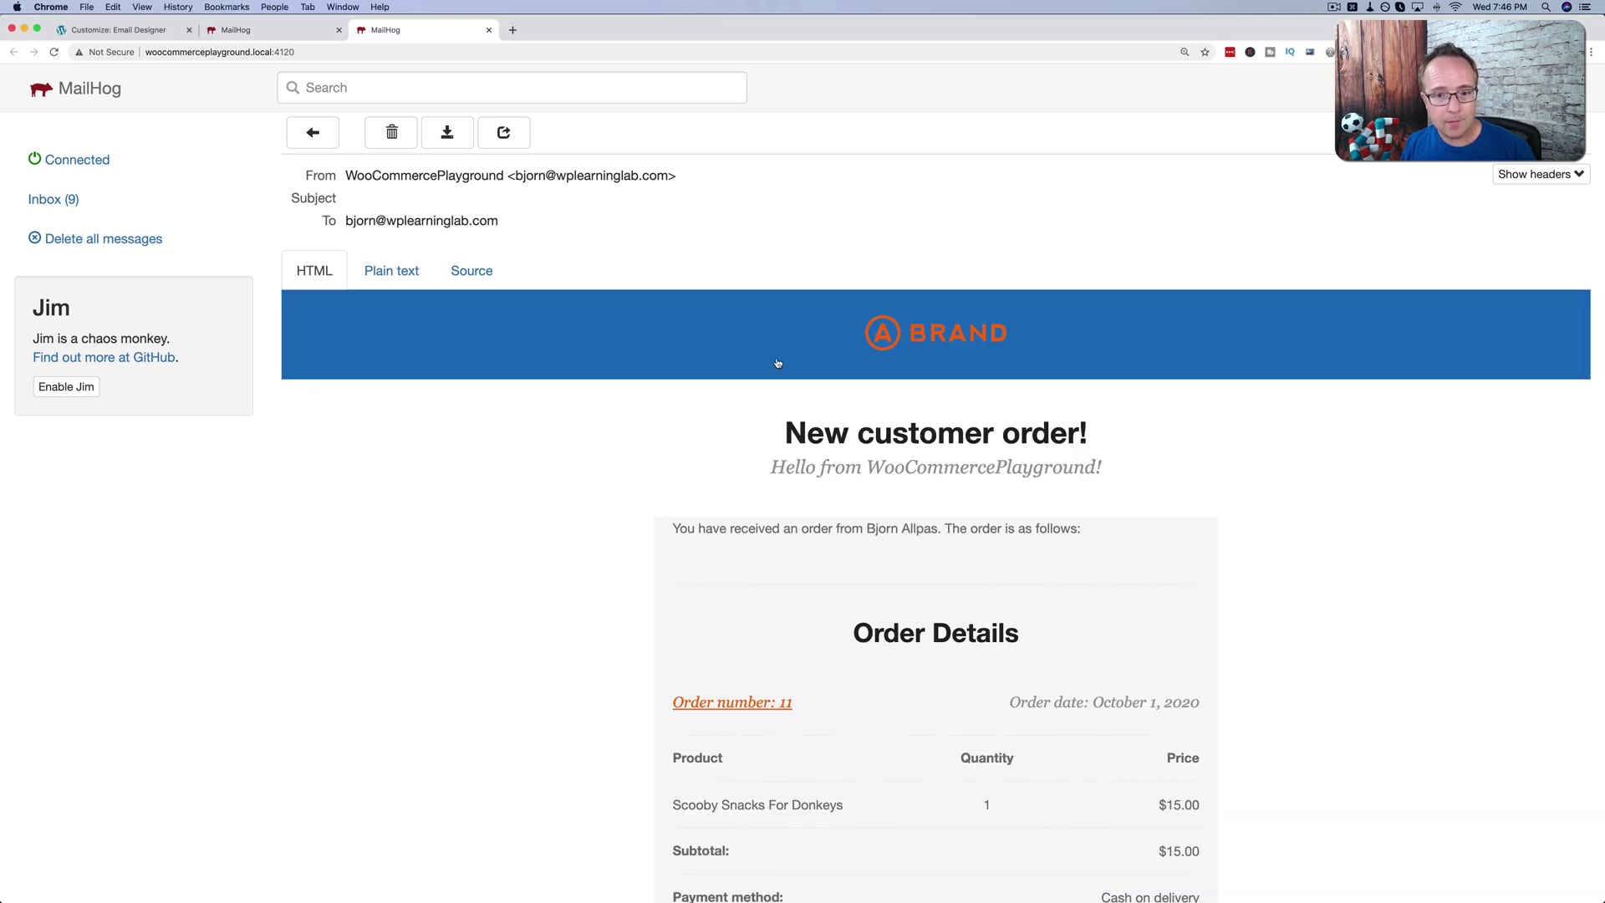
scroll(723, 358, down, 12)
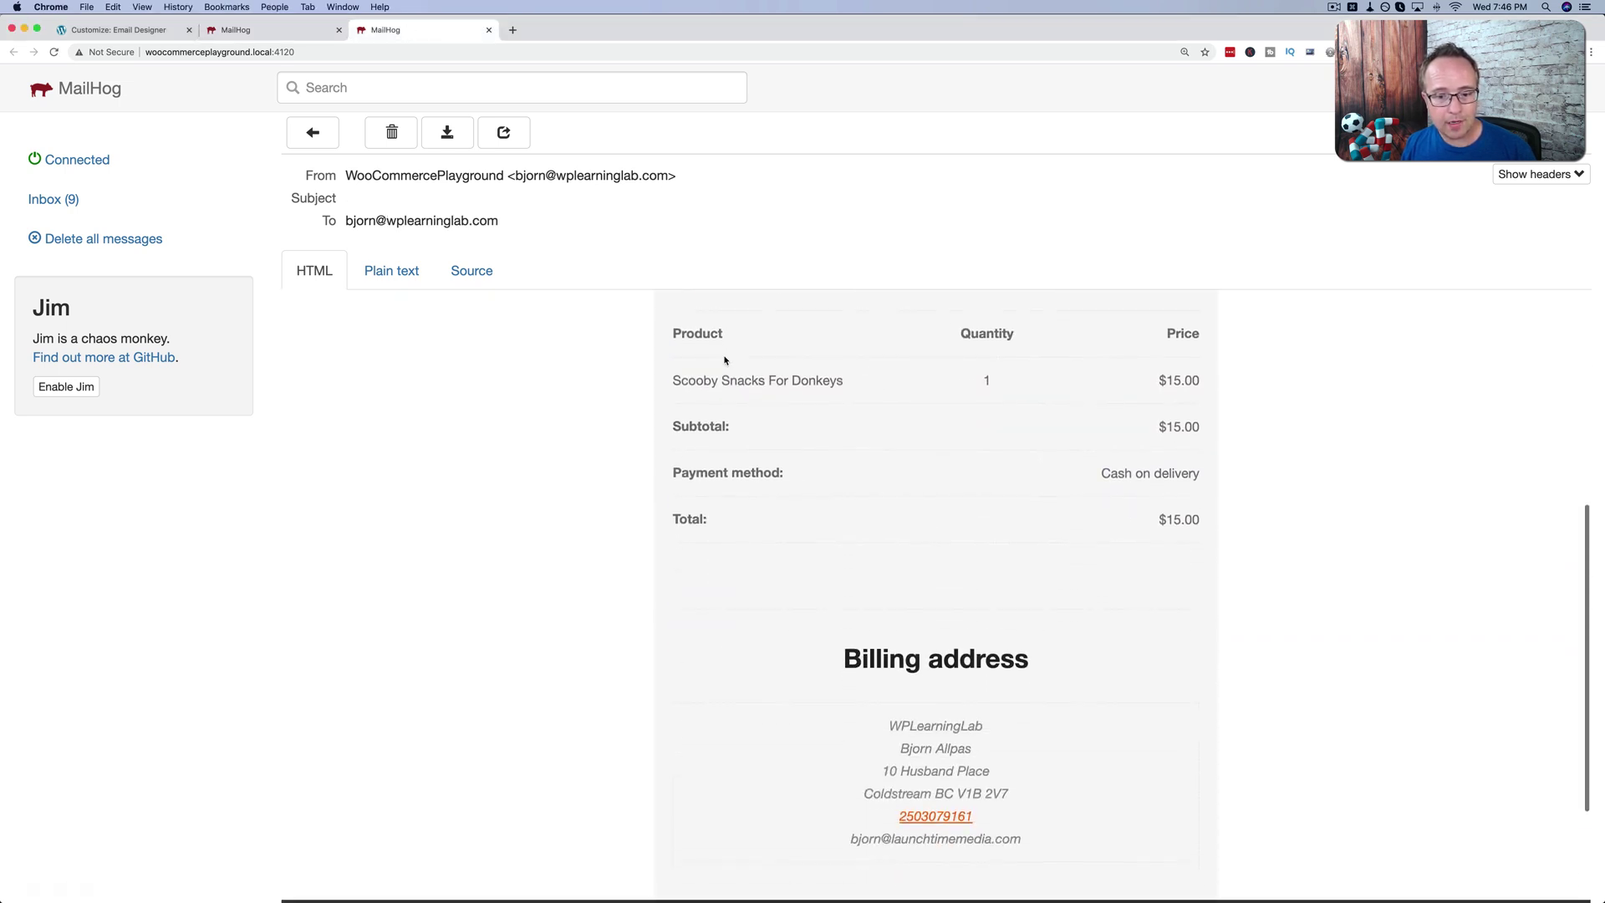
scroll(724, 358, down, 2)
scroll(551, 544, up, 10)
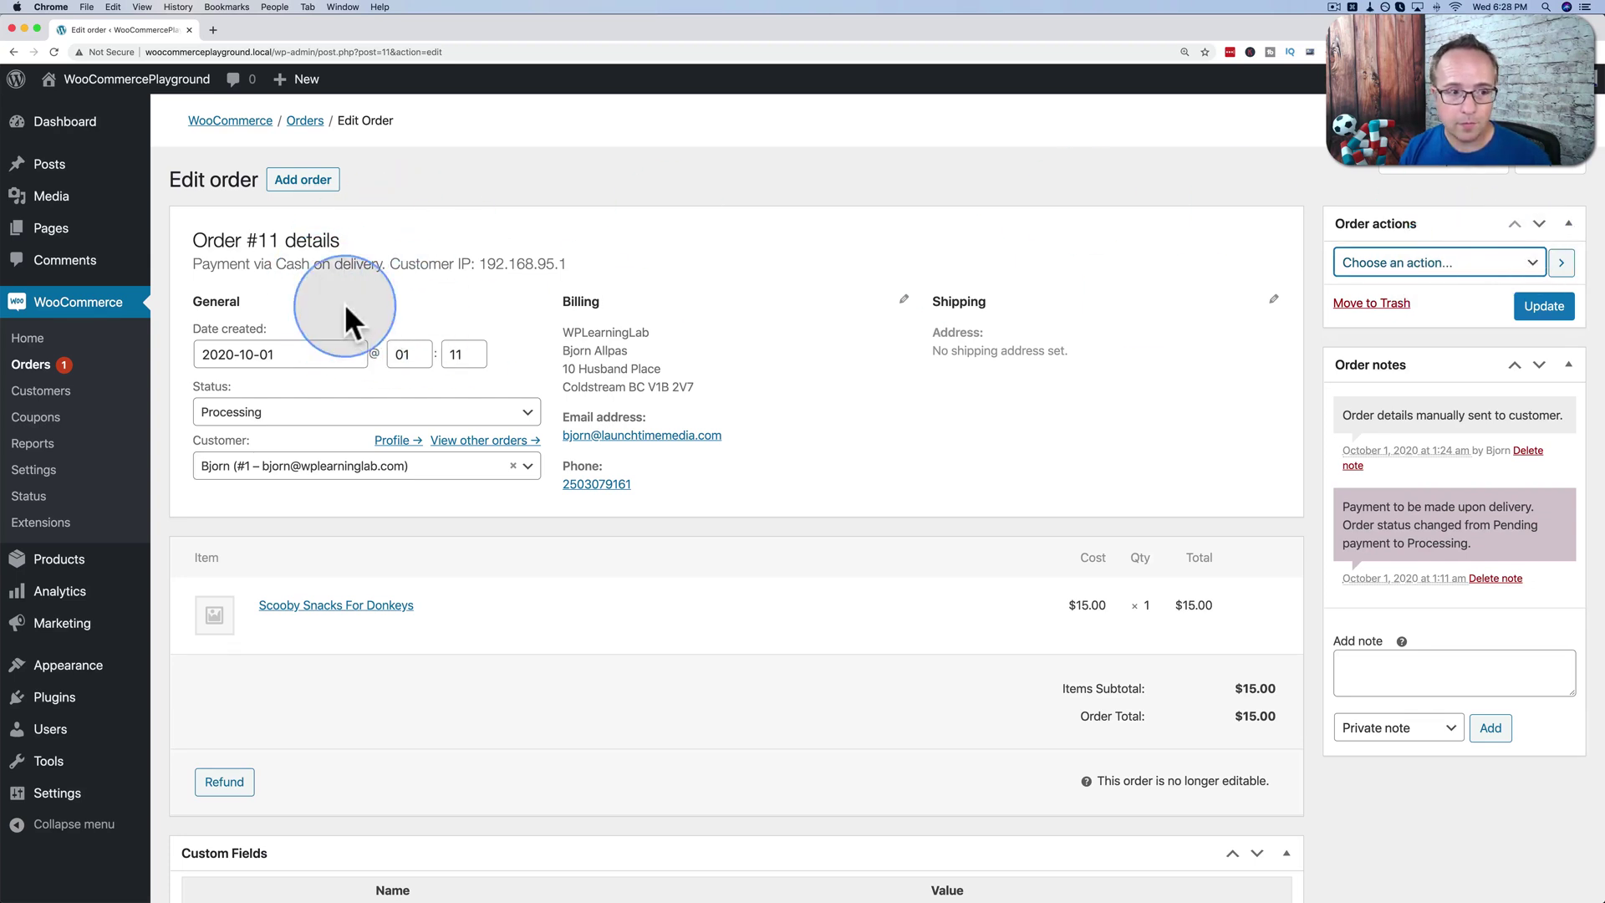
Resend order #11's new order notification, then show the site's utilities in Local by Flywheel.
click(41, 368)
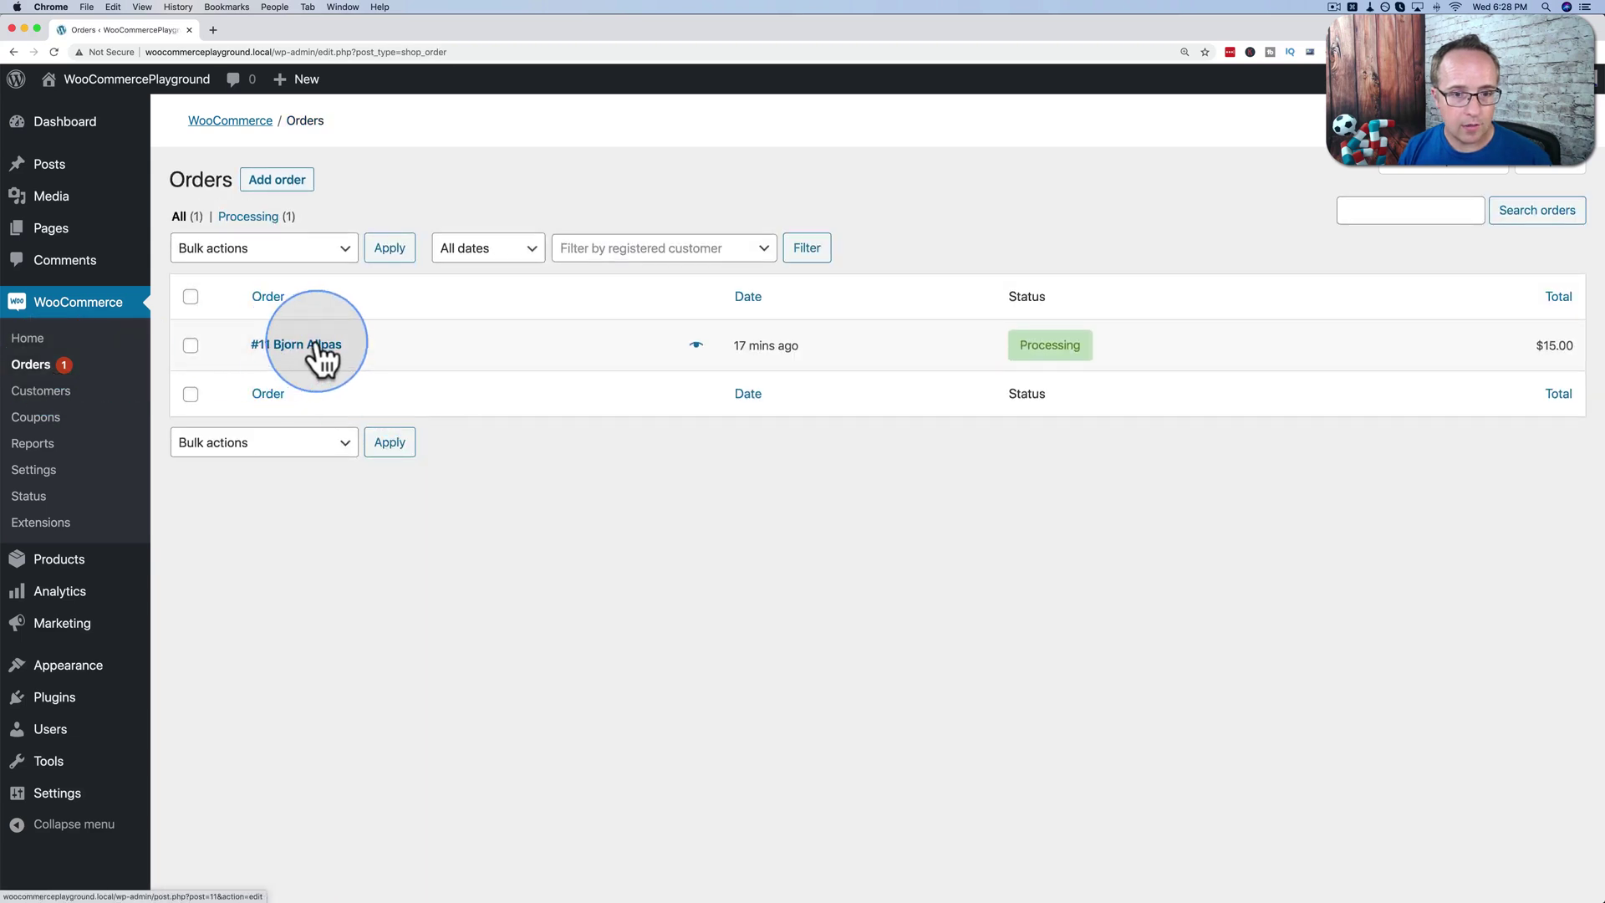
click(310, 350)
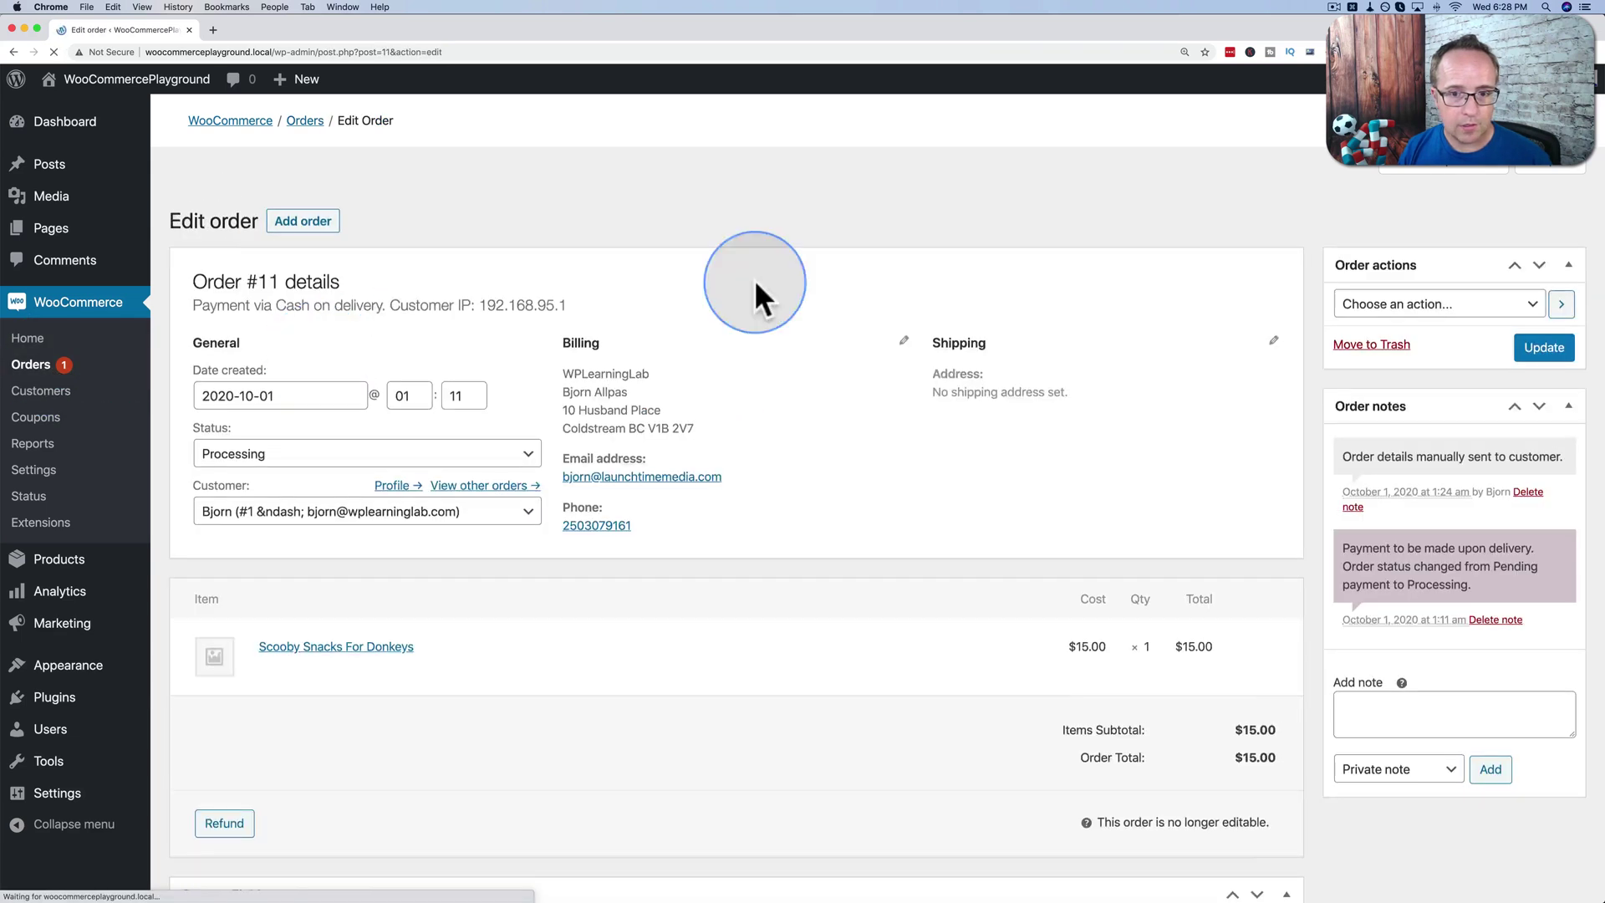
click(1420, 263)
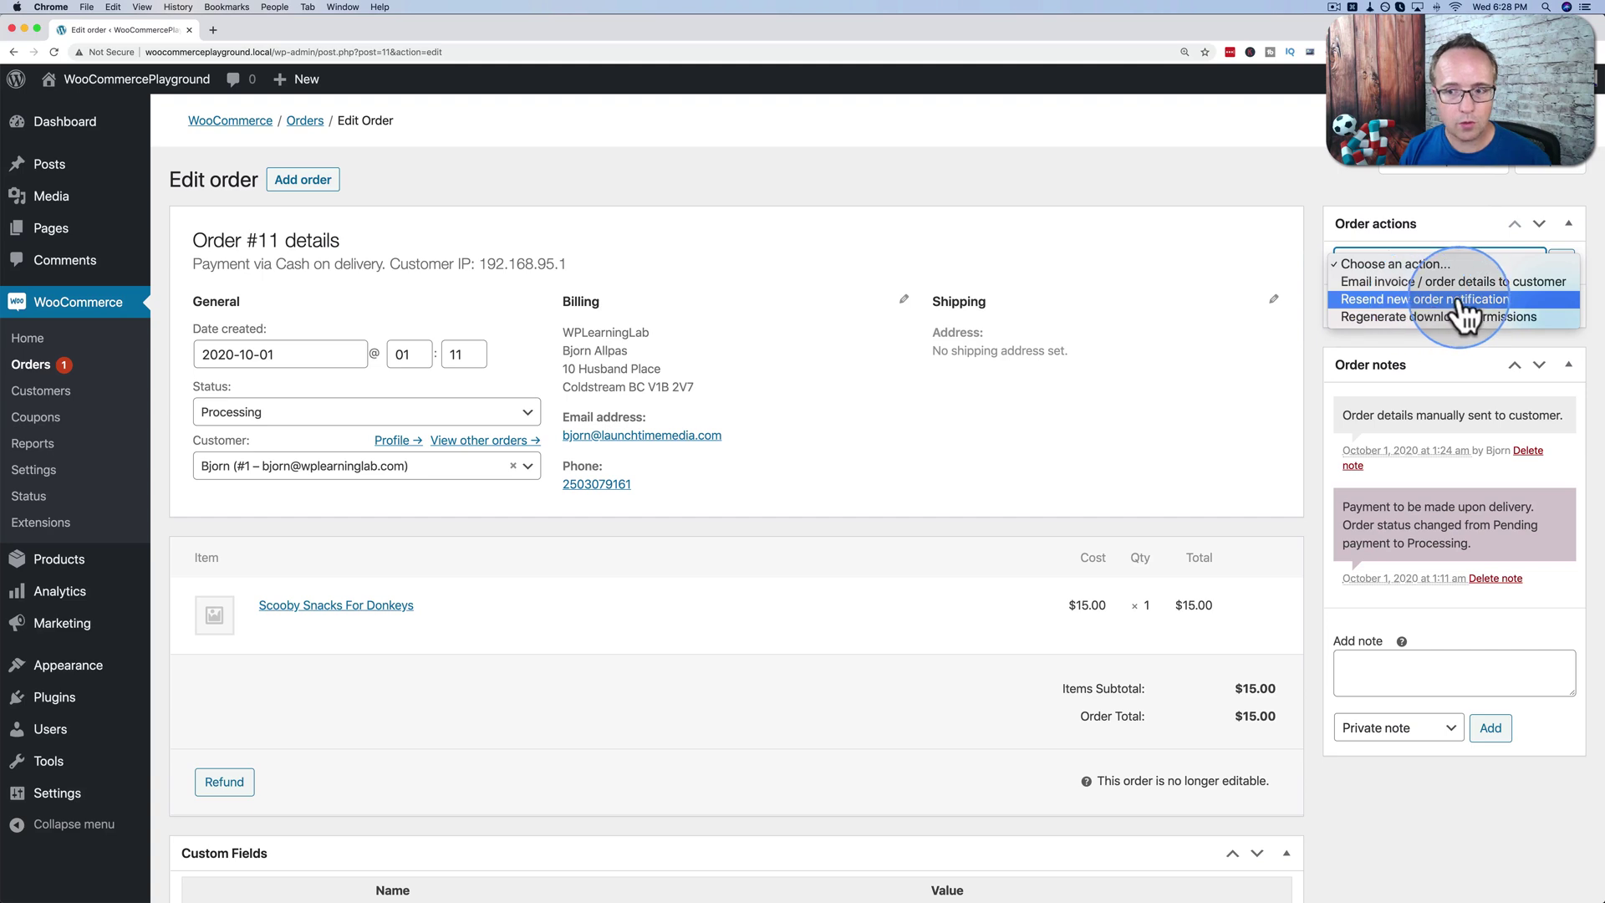
click(1461, 299)
click(1561, 264)
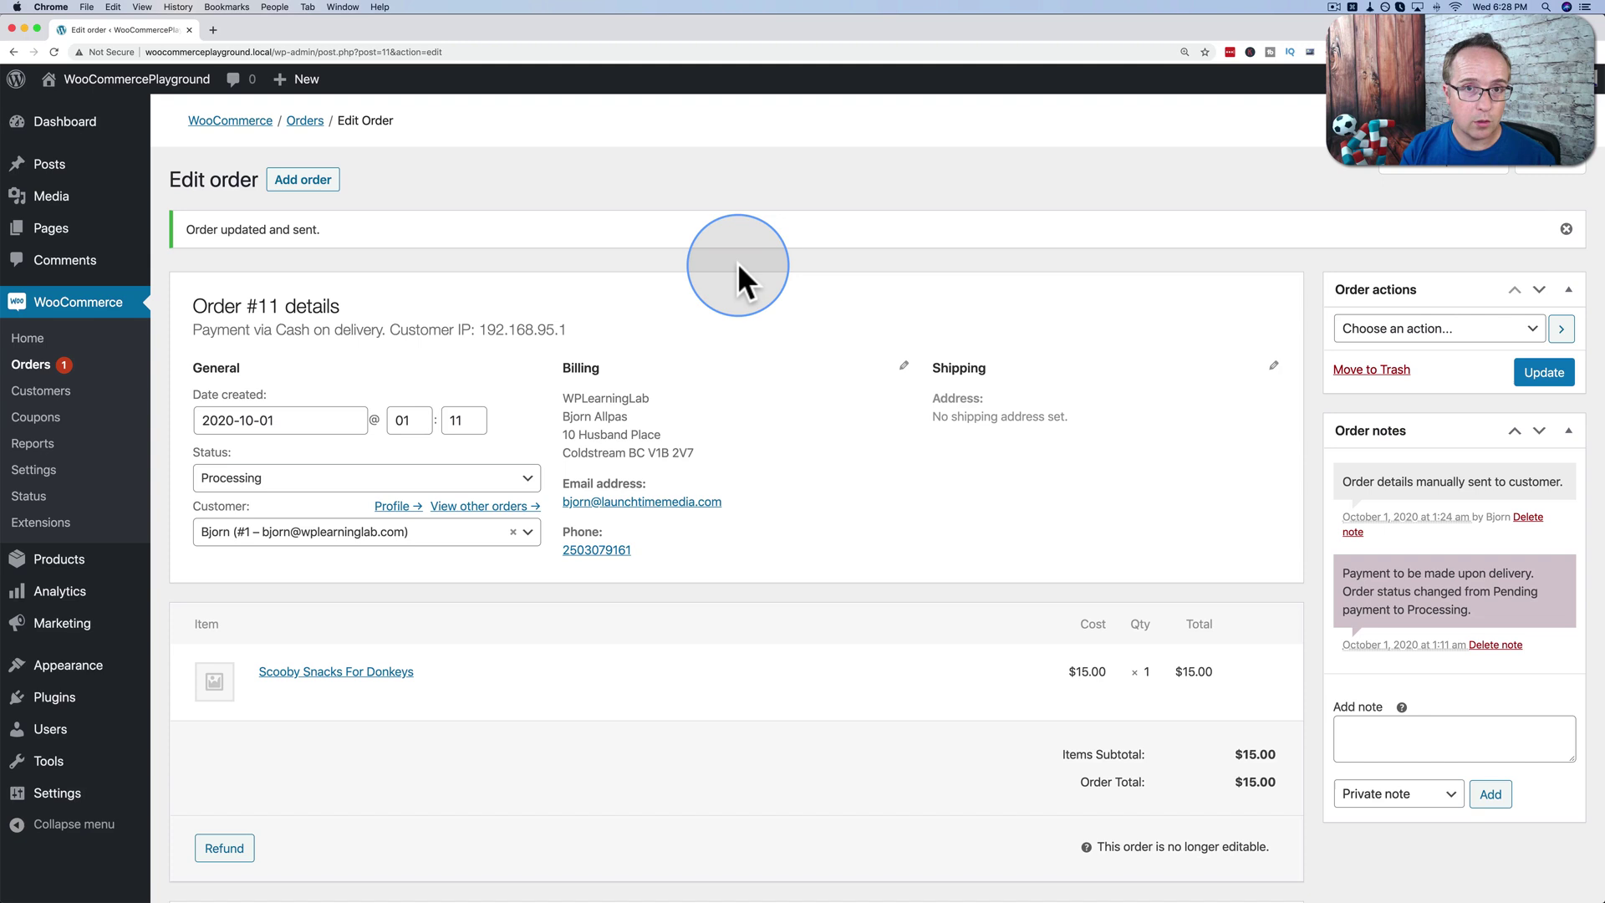
key(super+Tab)
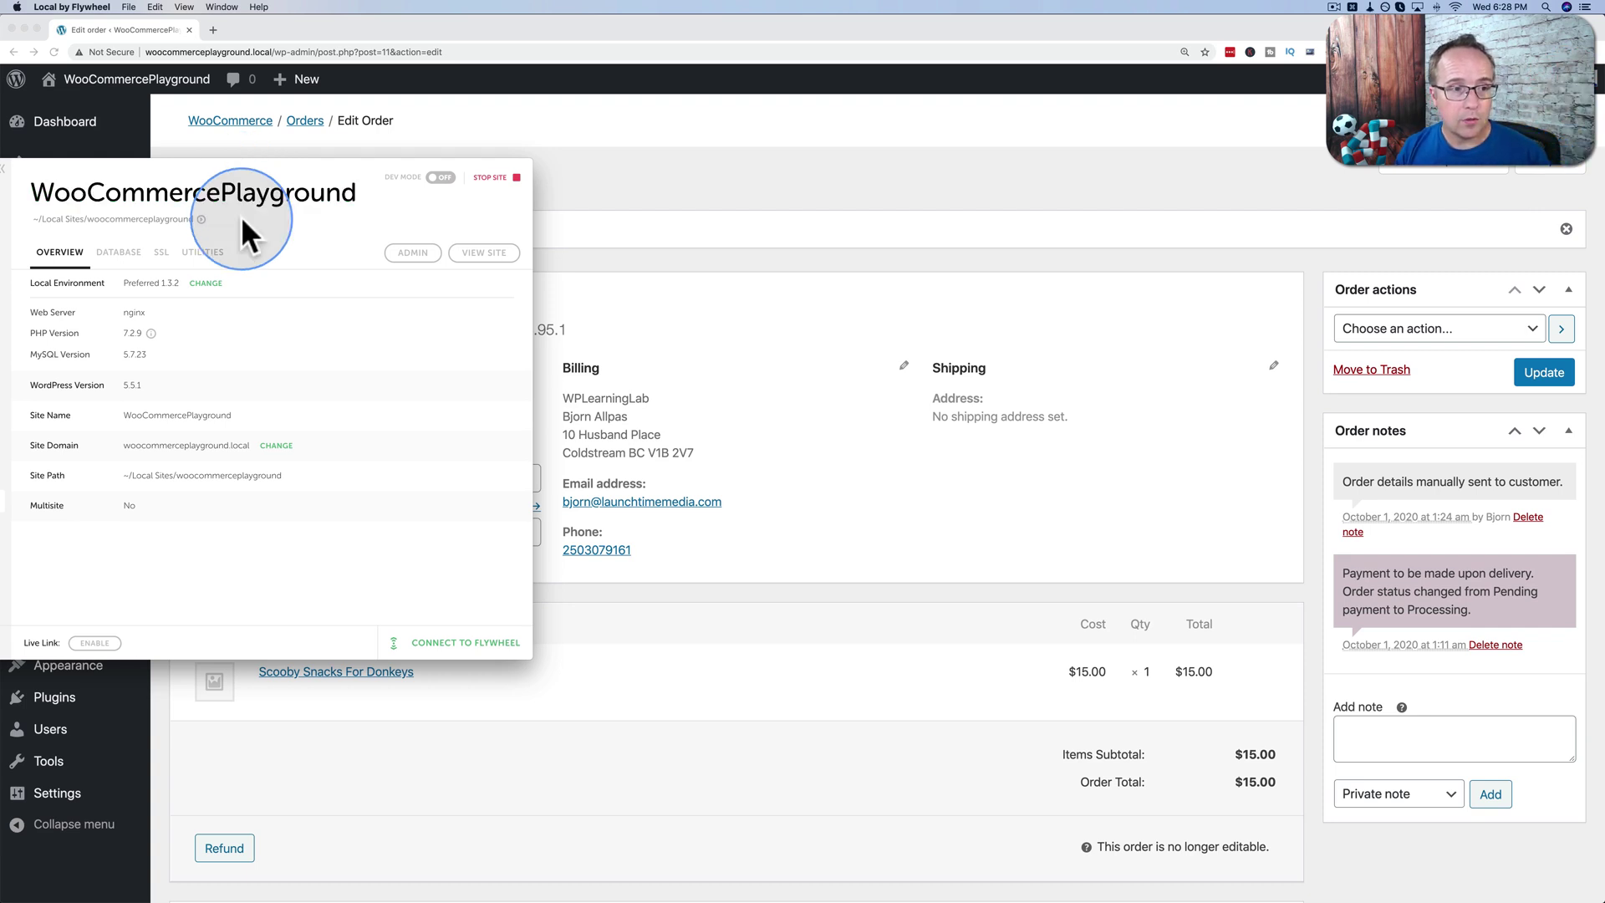
click(196, 264)
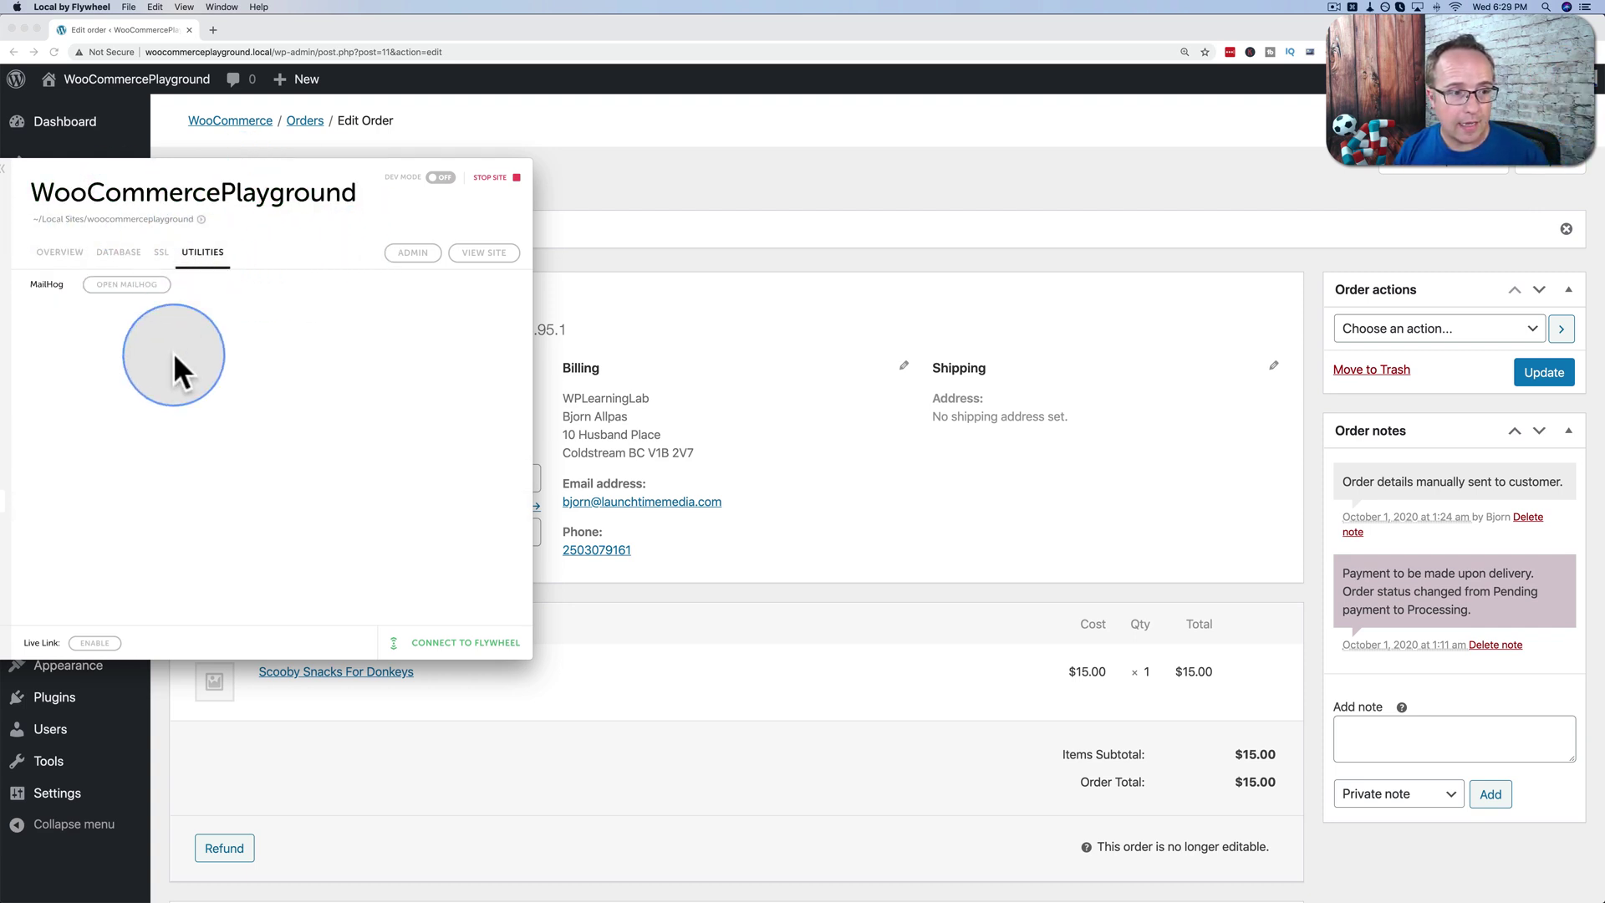
Read the newest purple New order #11 email in MailHog, then go back to Edit order.
click(121, 289)
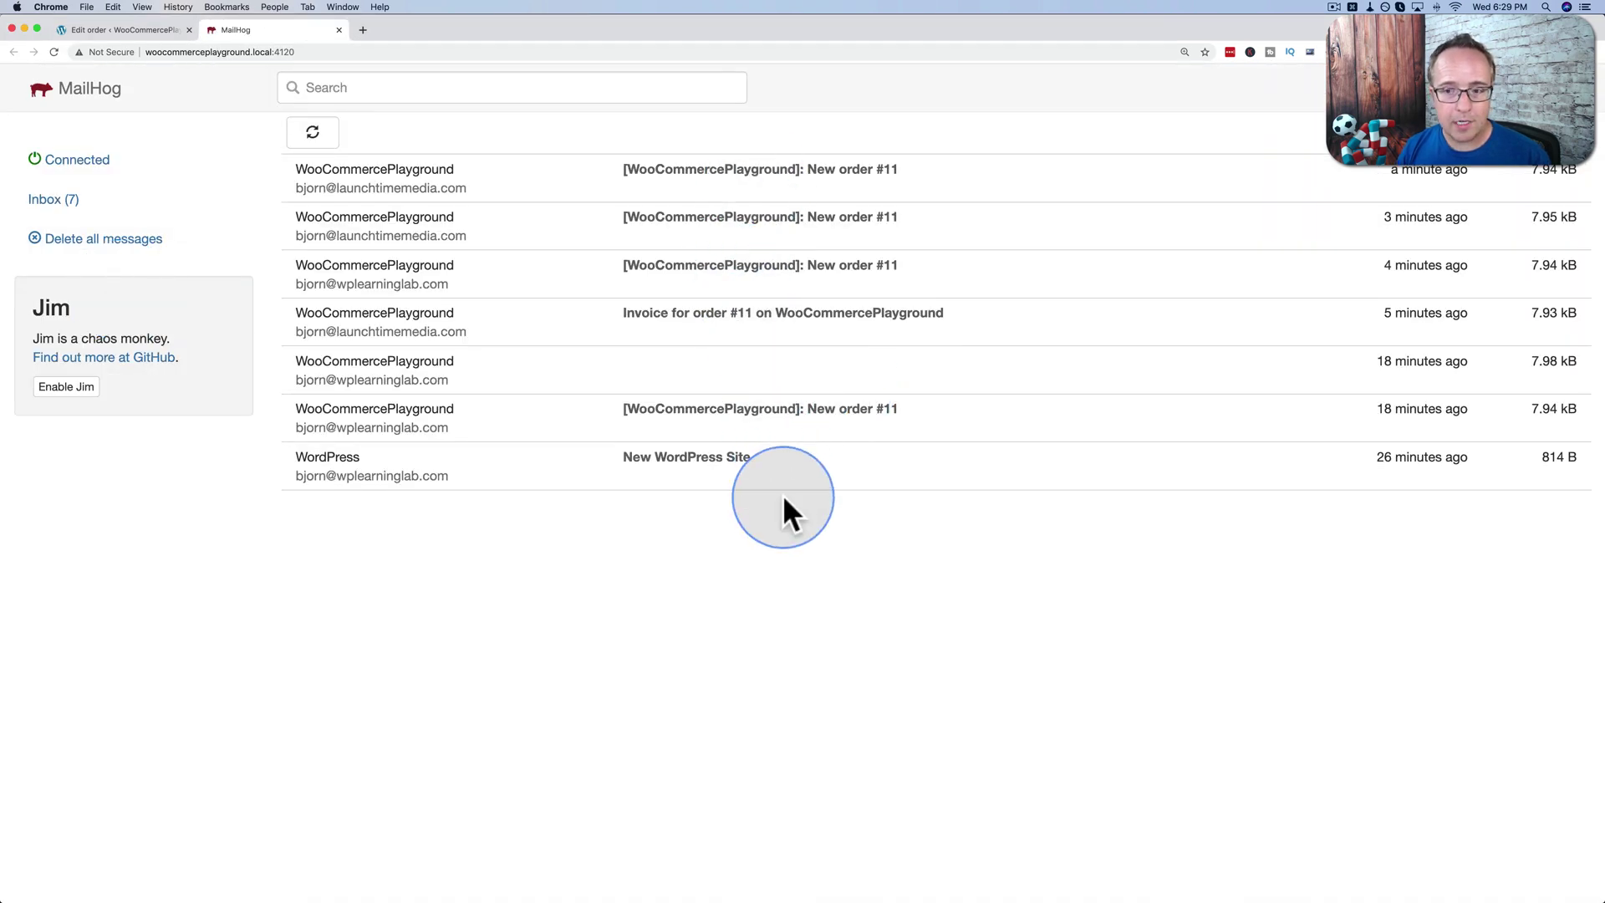
click(919, 175)
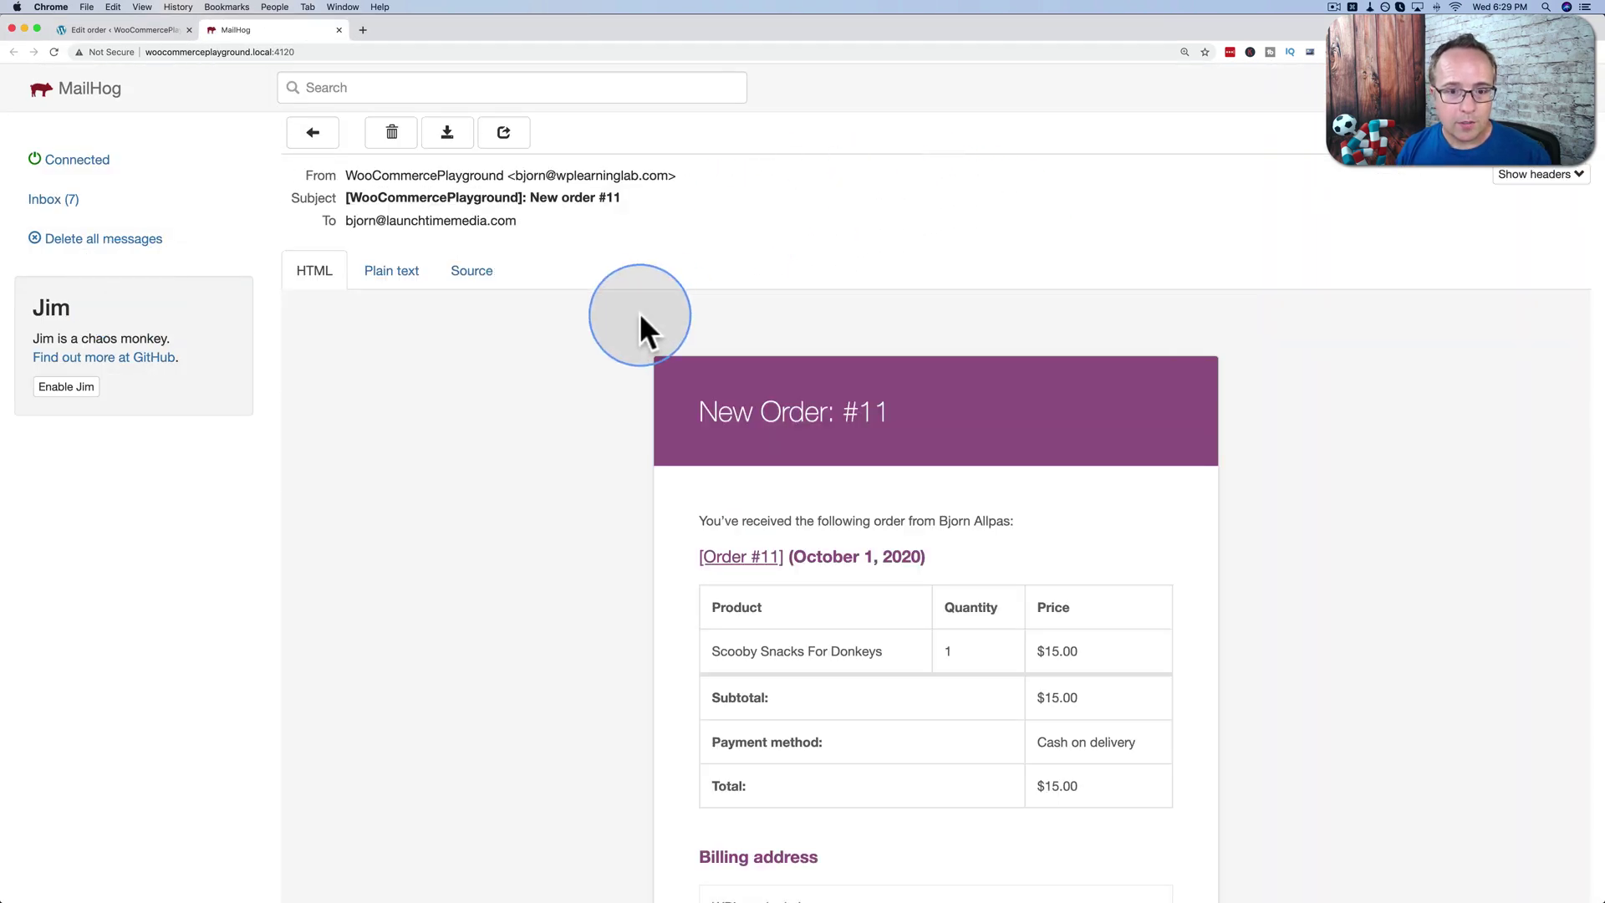
scroll(531, 382, down, 3)
scroll(532, 383, up, 3)
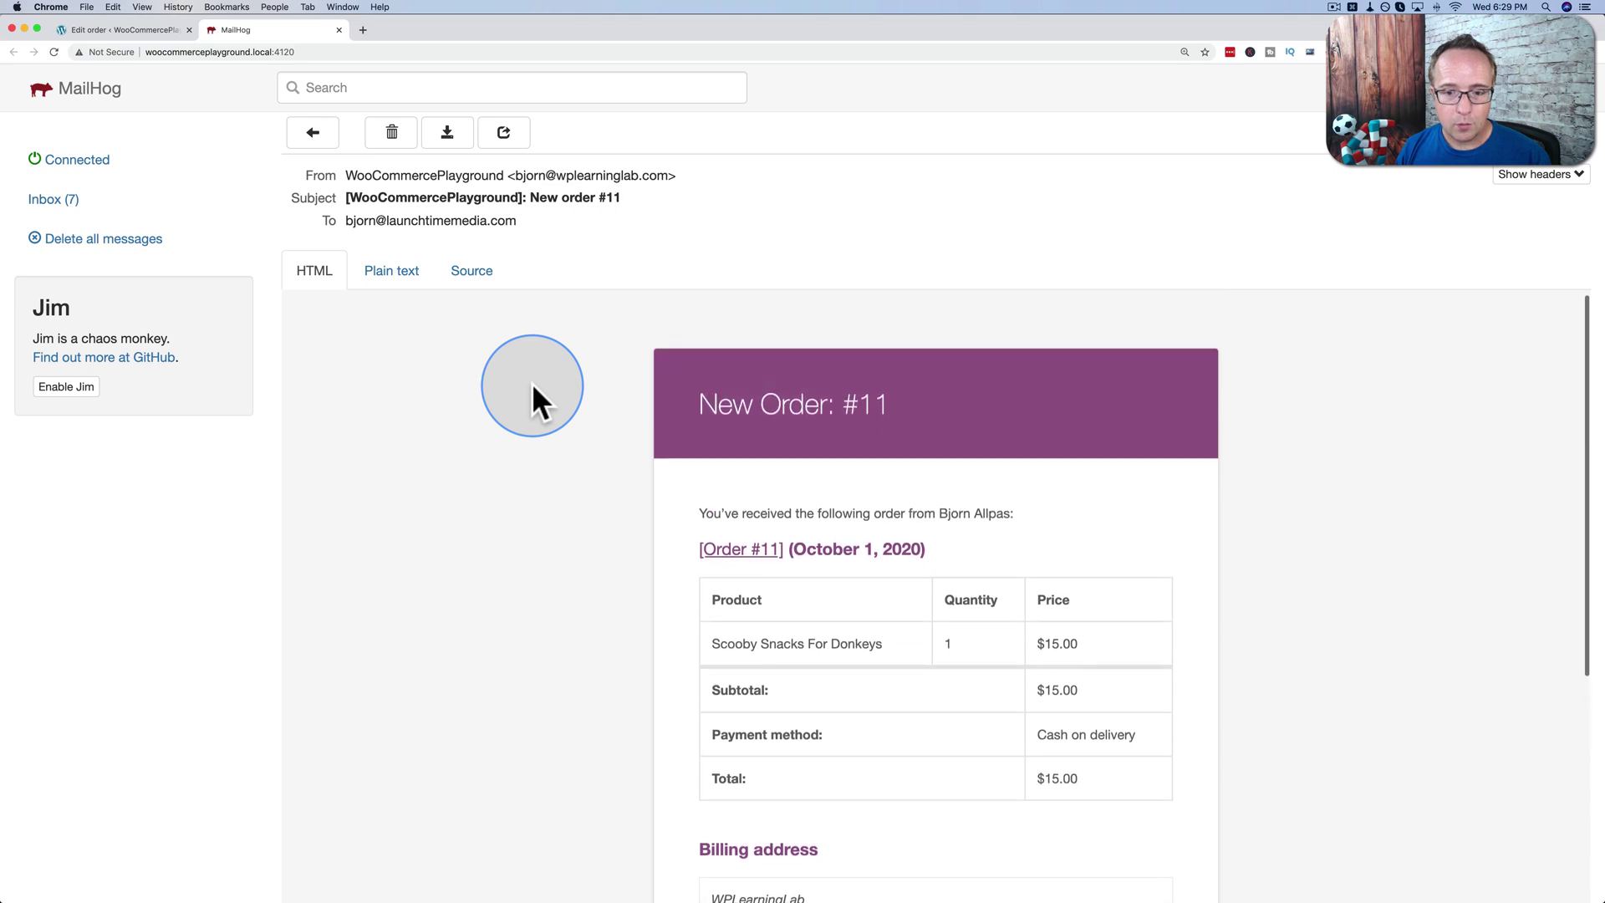
scroll(532, 383, down, 2)
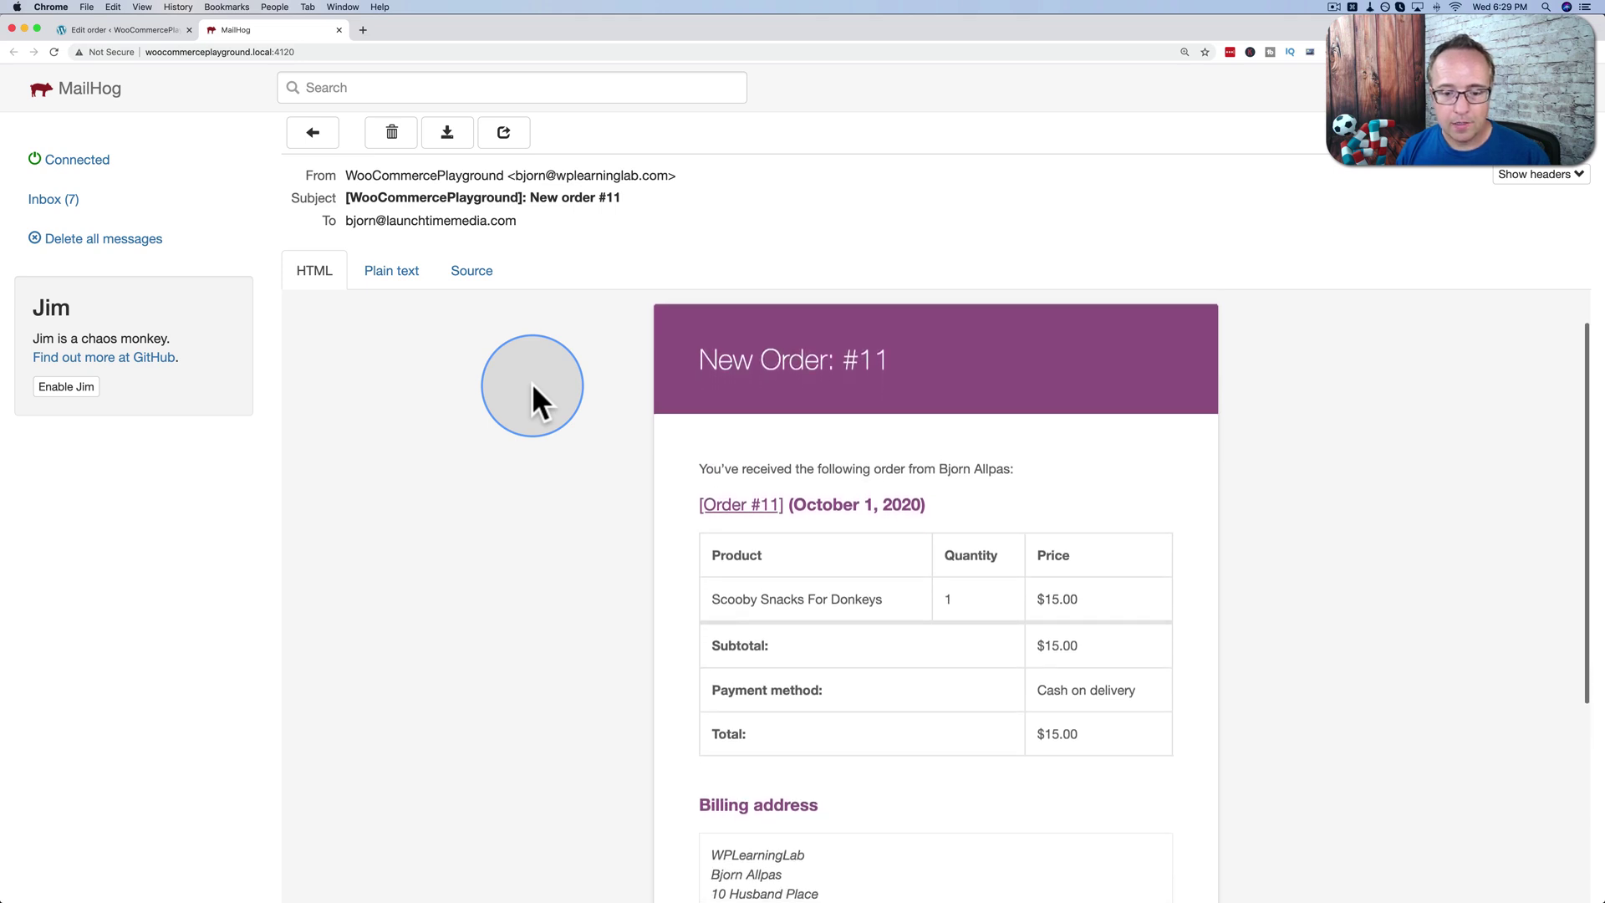
scroll(532, 383, down, 5)
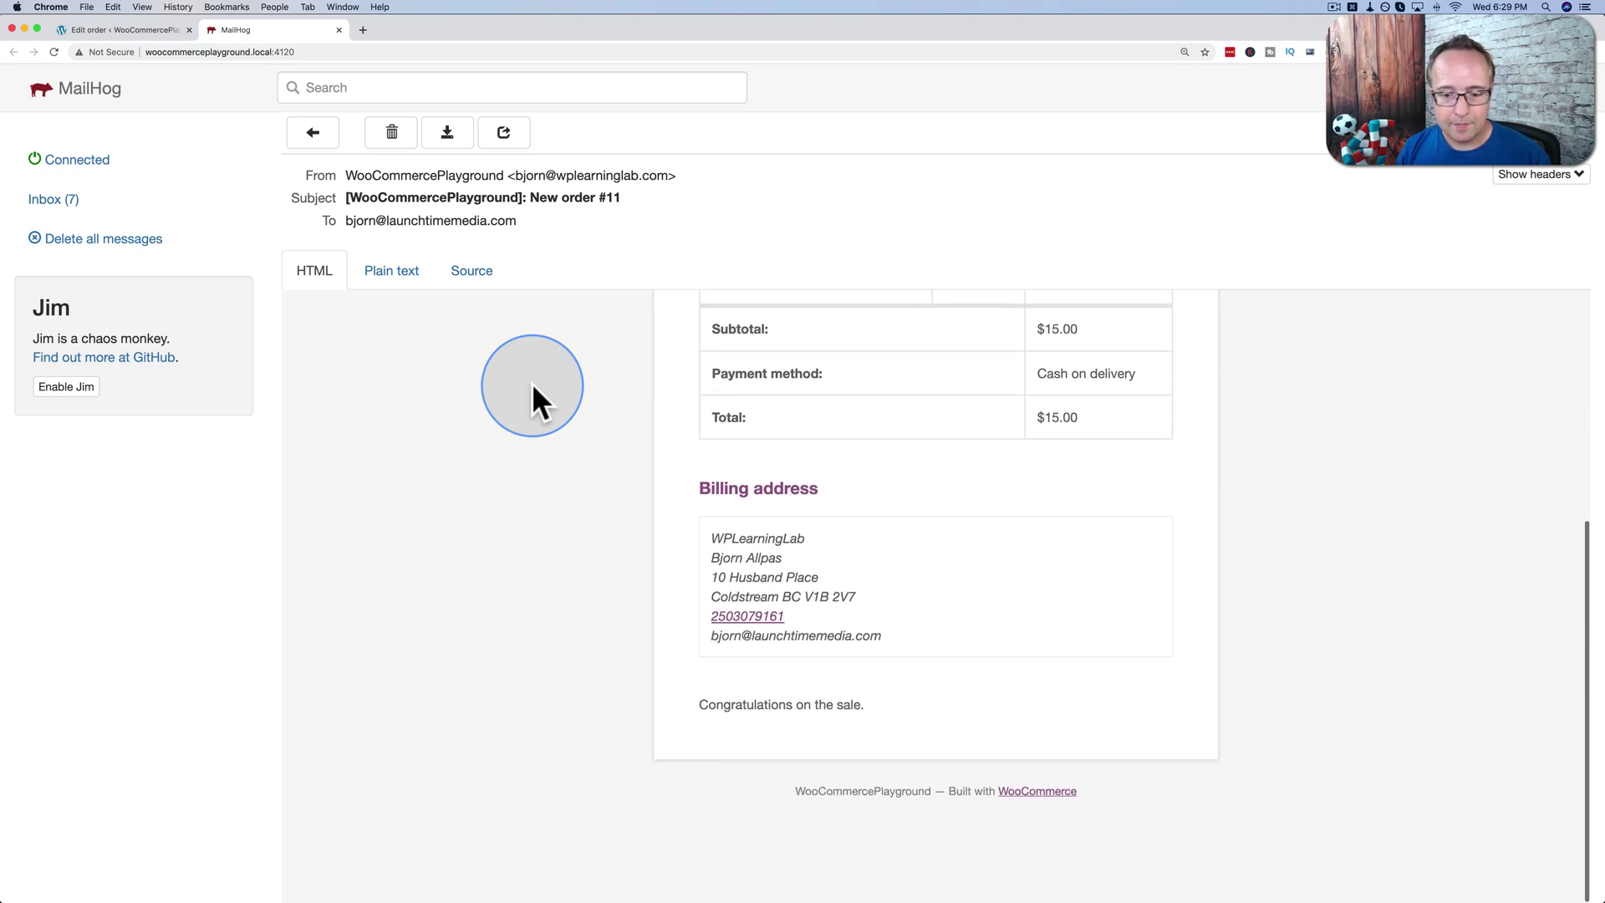
scroll(531, 383, up, 5)
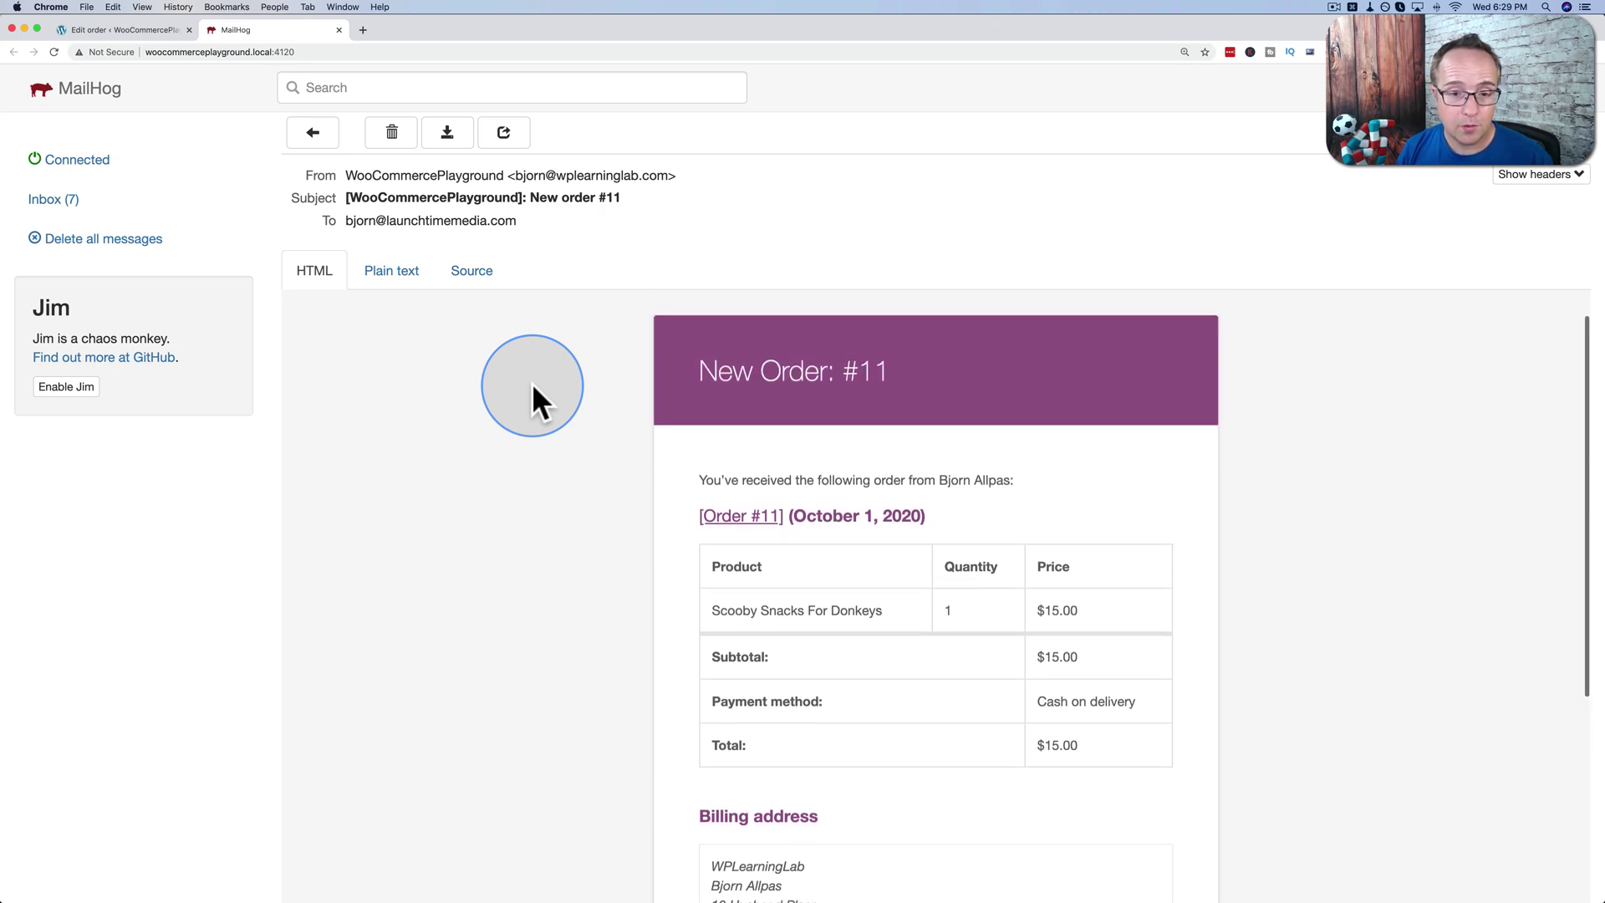
scroll(531, 382, up, 1)
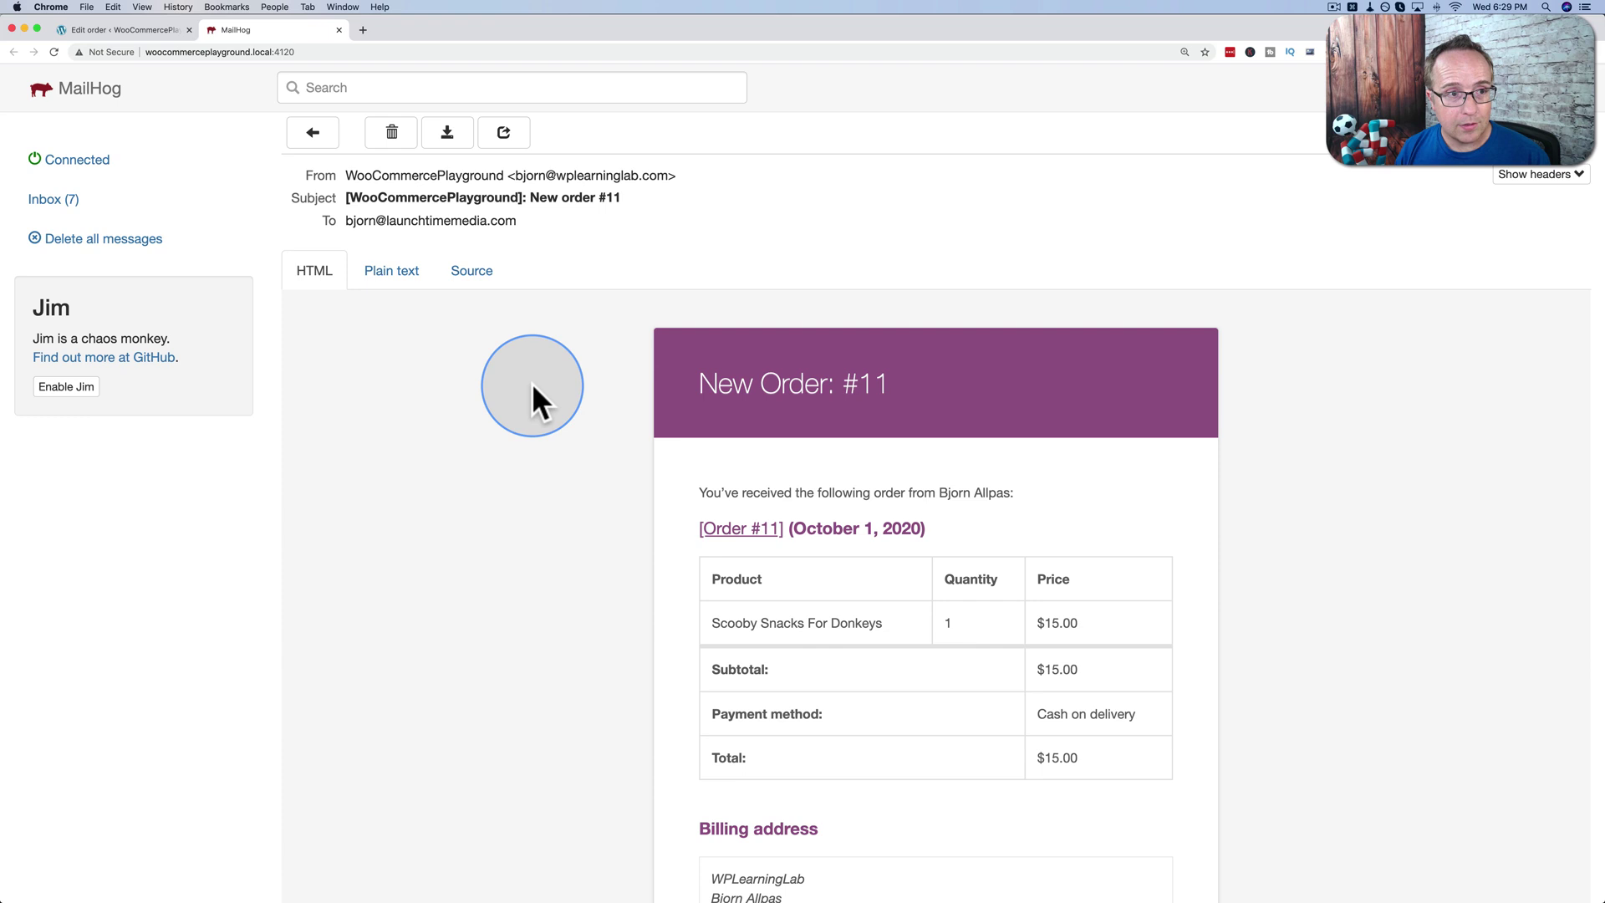
click(164, 25)
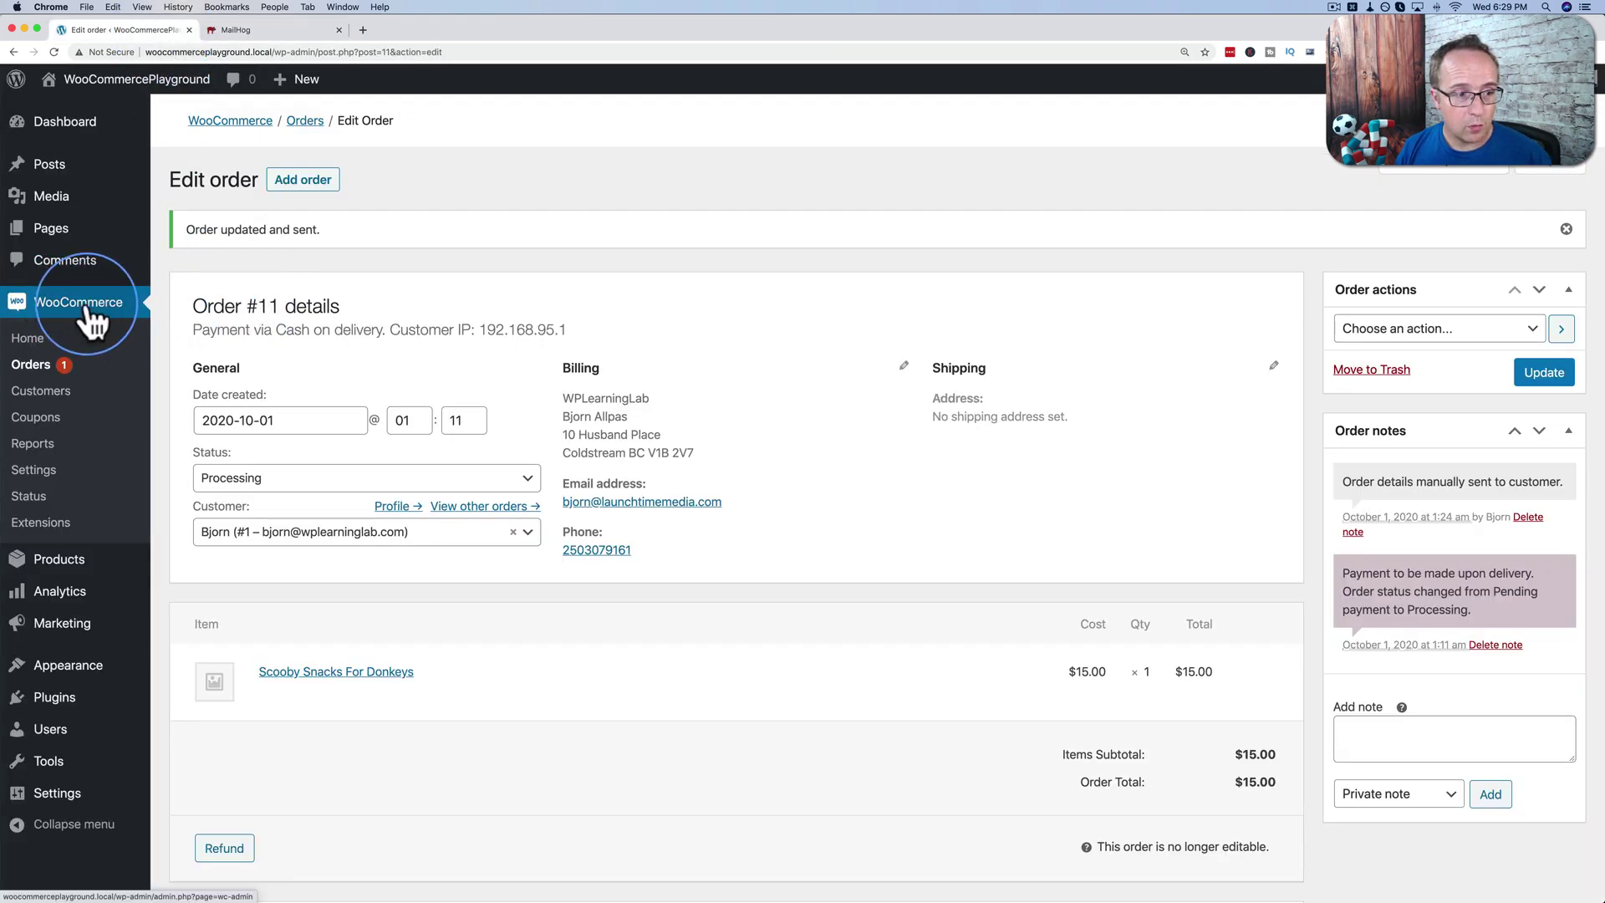
Open the New order email's settings under WooCommerce Settings > Emails.
click(35, 473)
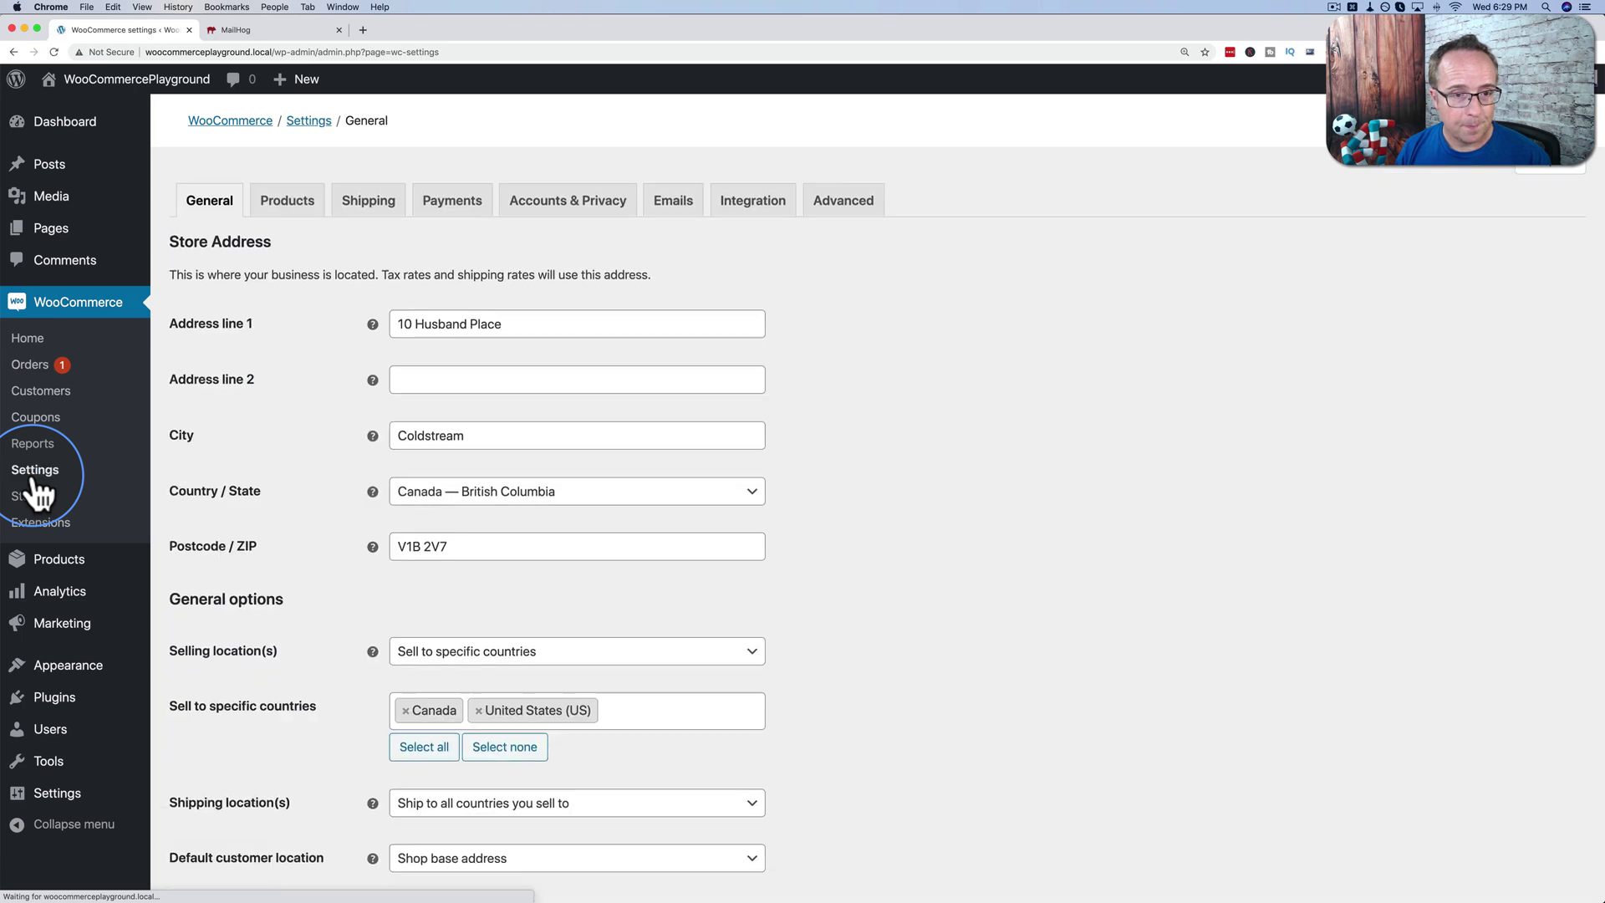
click(673, 213)
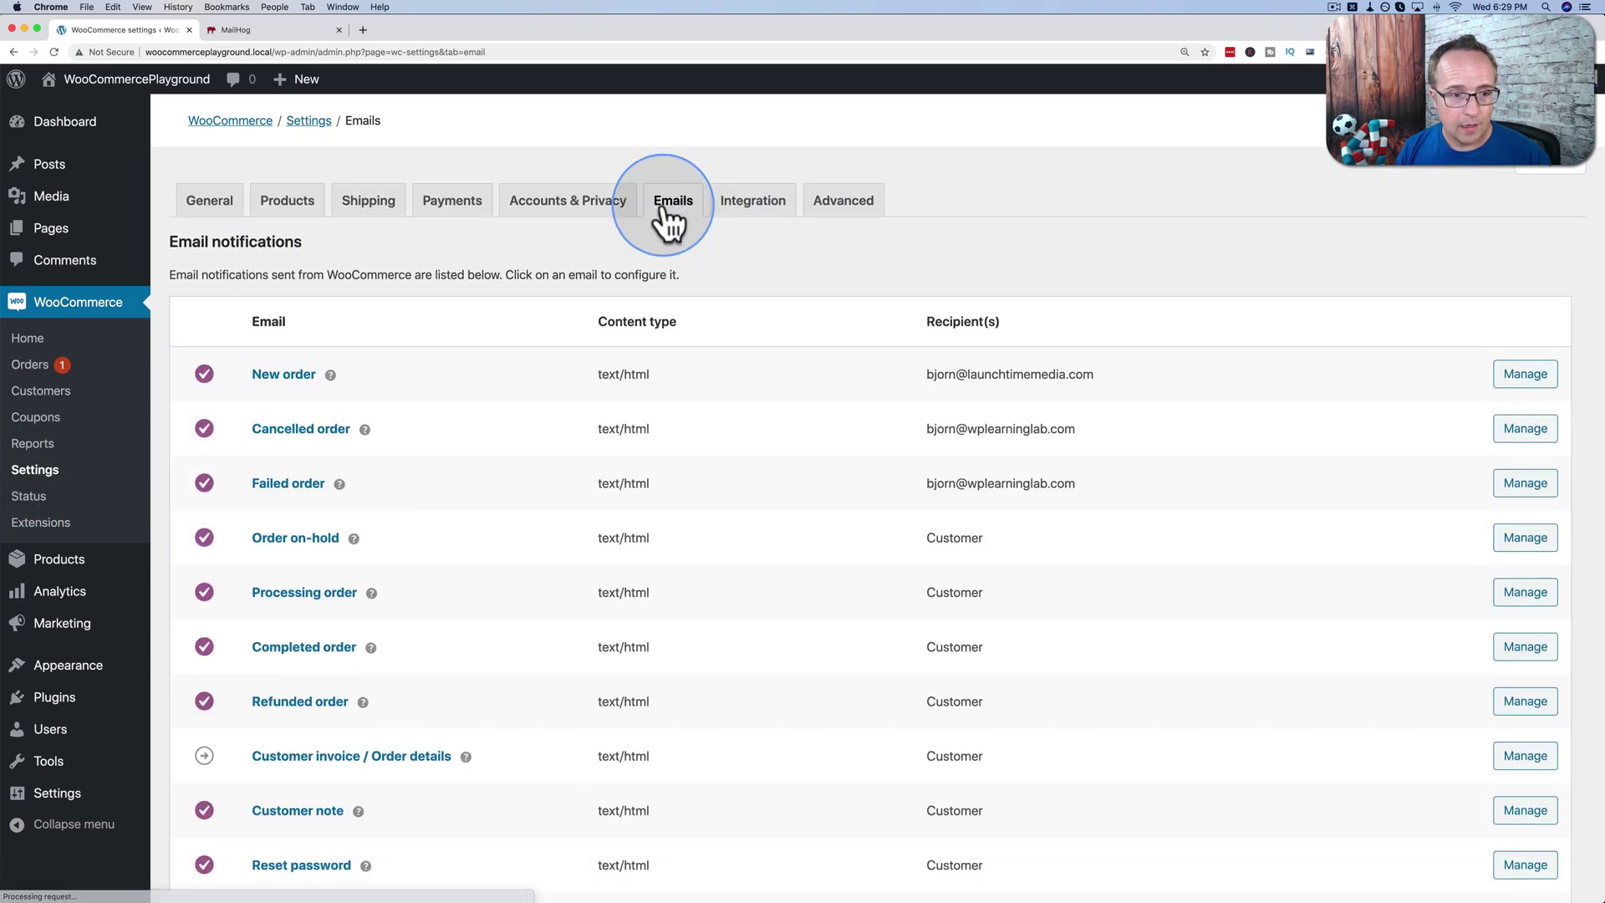
scroll(433, 431, down, 5)
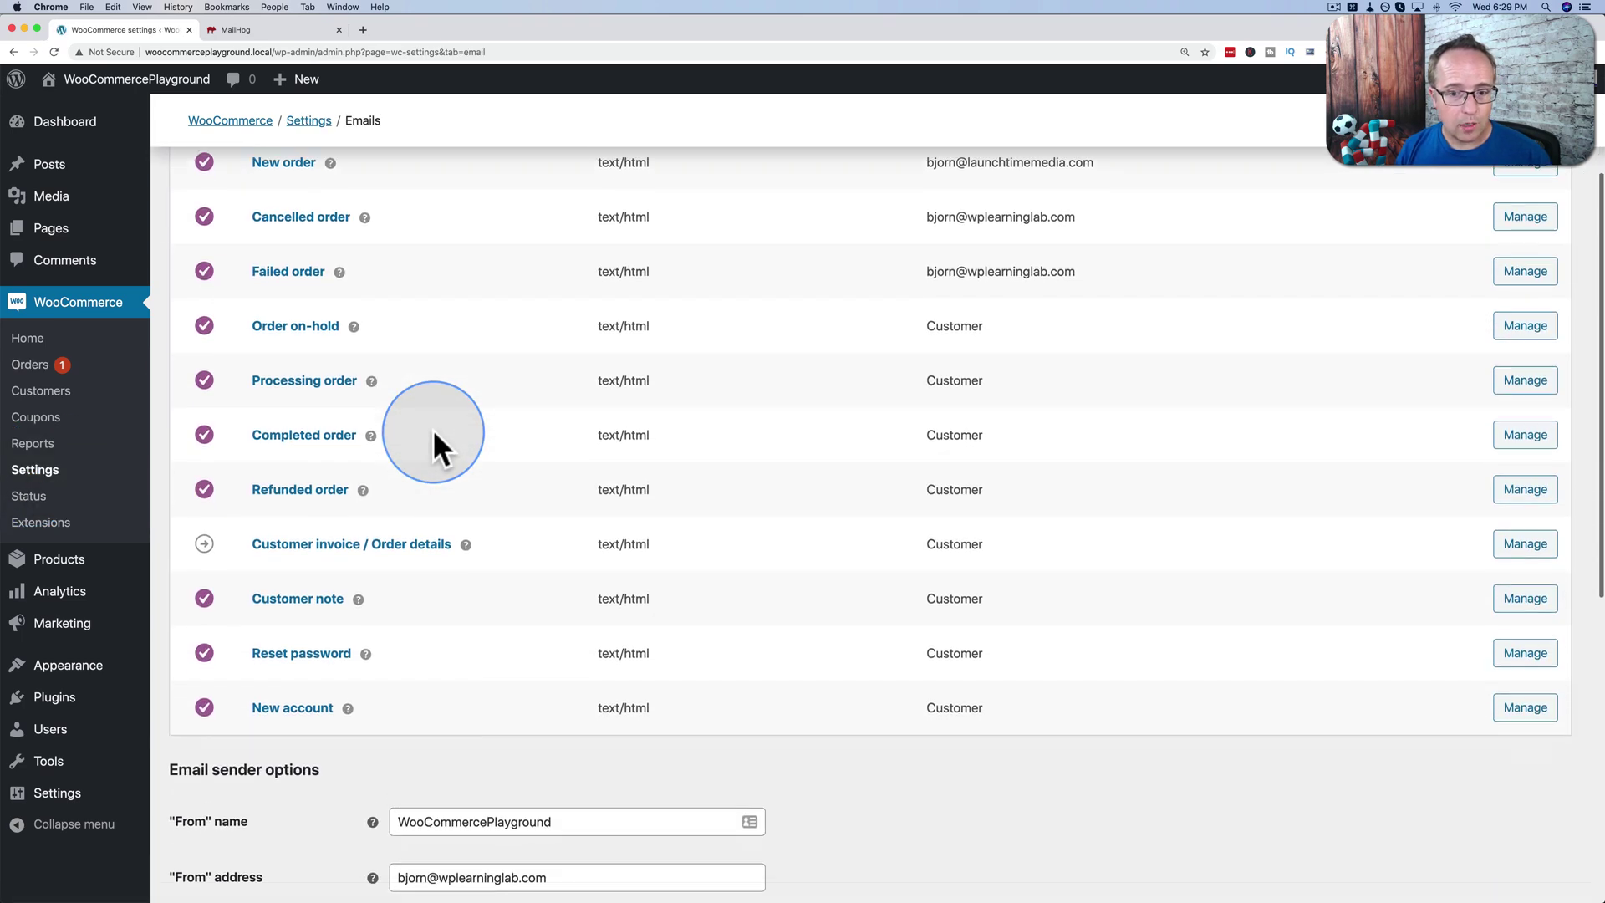
scroll(433, 429, up, 3)
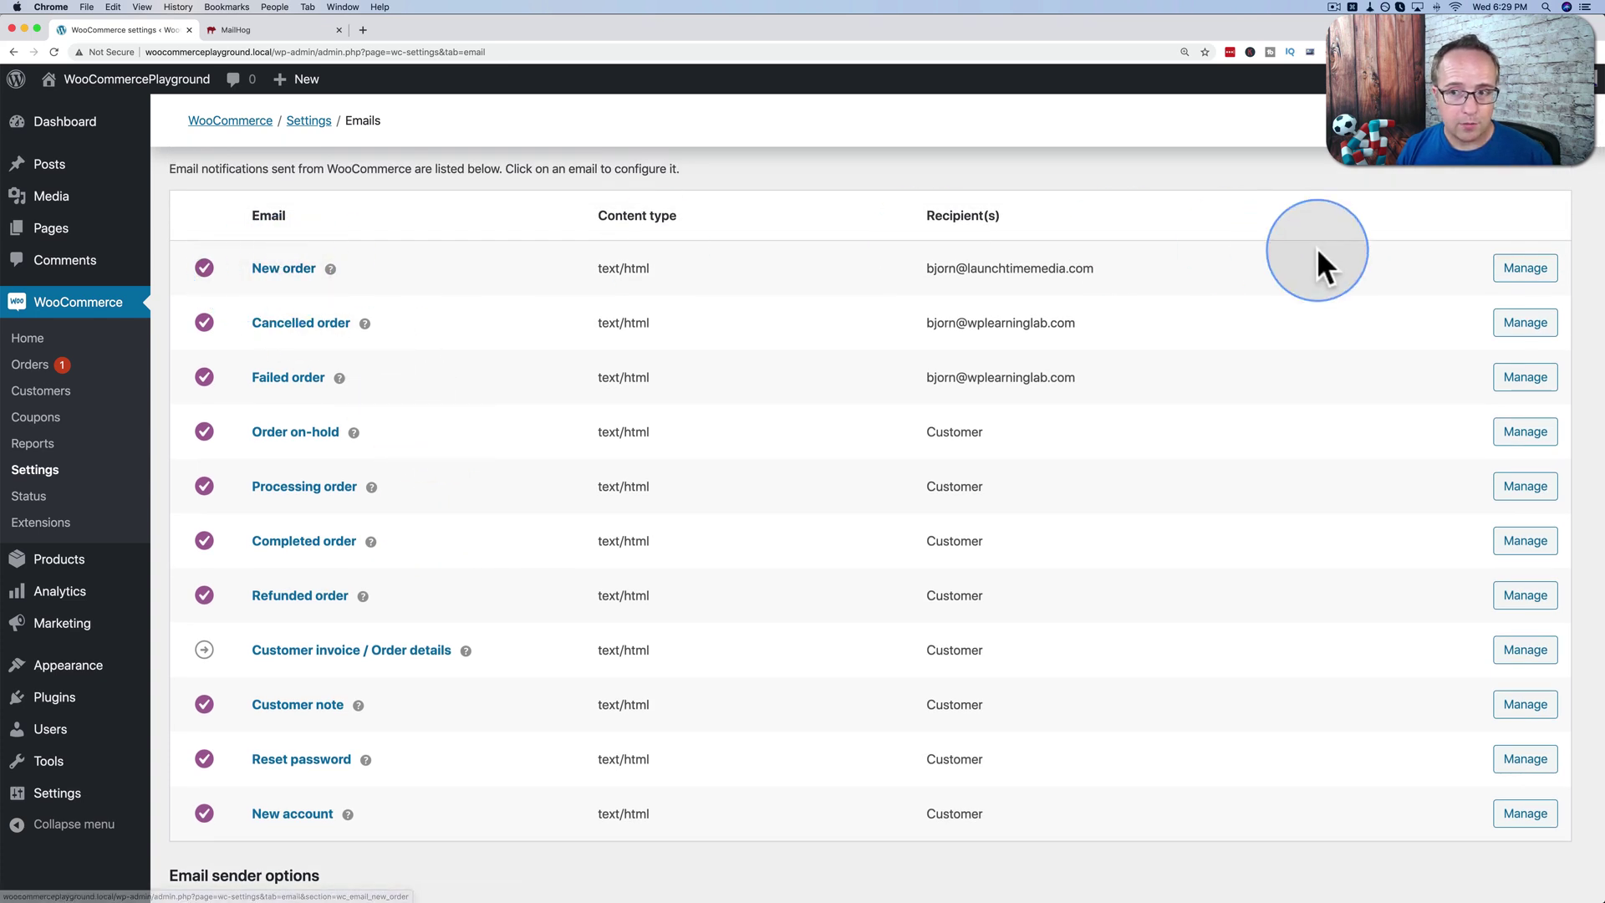
click(1514, 276)
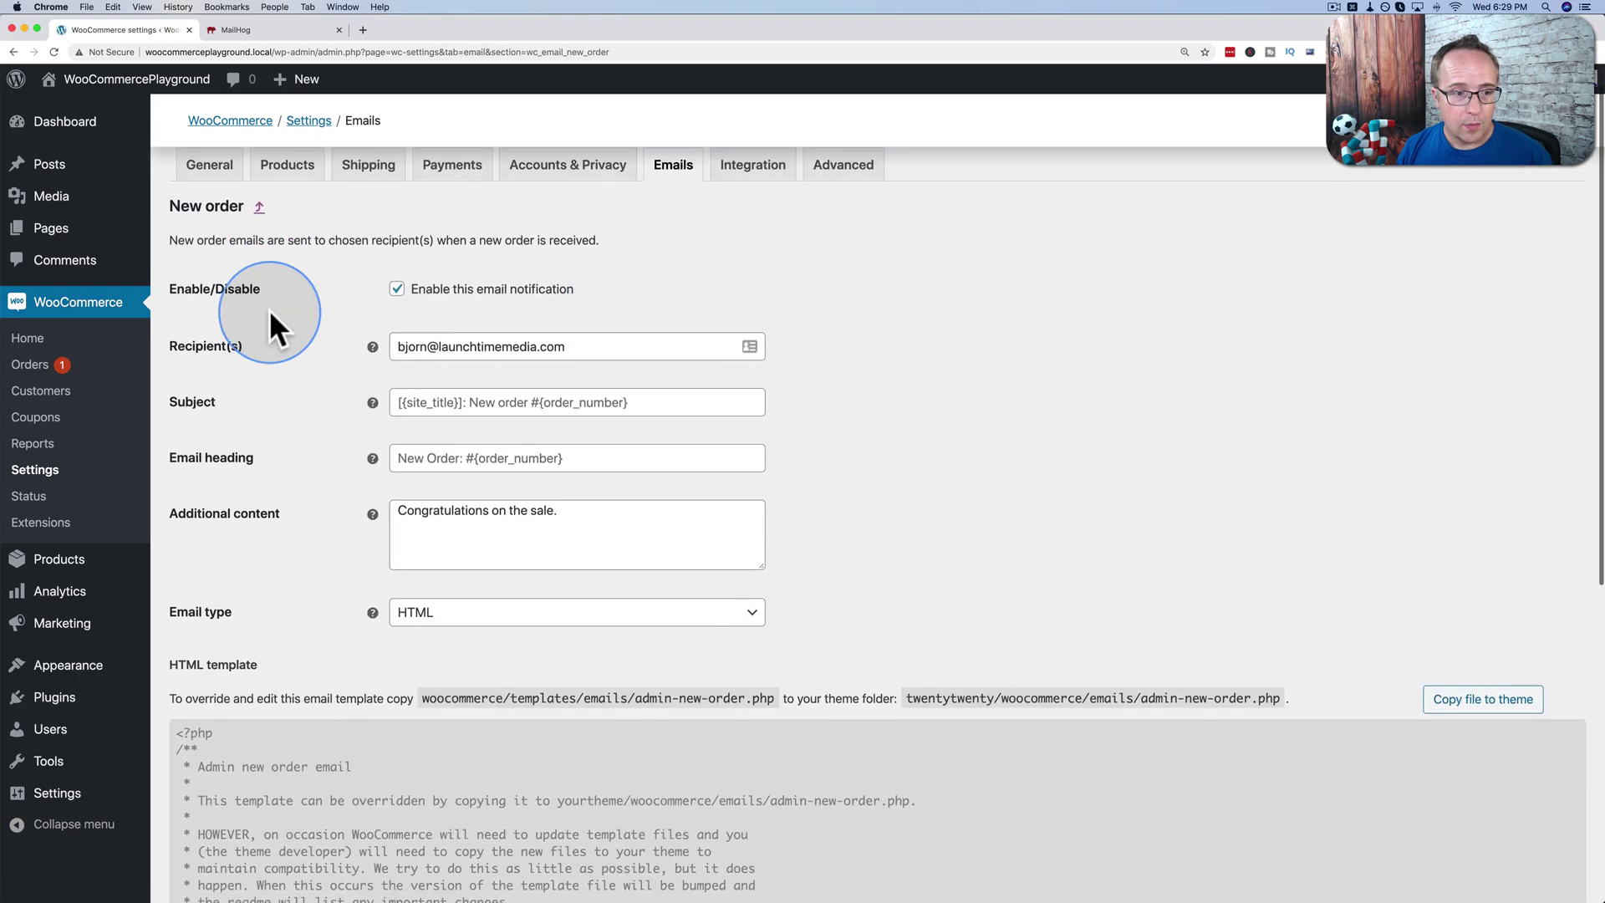
Append a comma to the New order recipients and check the Subject field before returning to MailHog.
scroll(269, 310, down, 2)
scroll(269, 309, down, 1)
triple_click(595, 291)
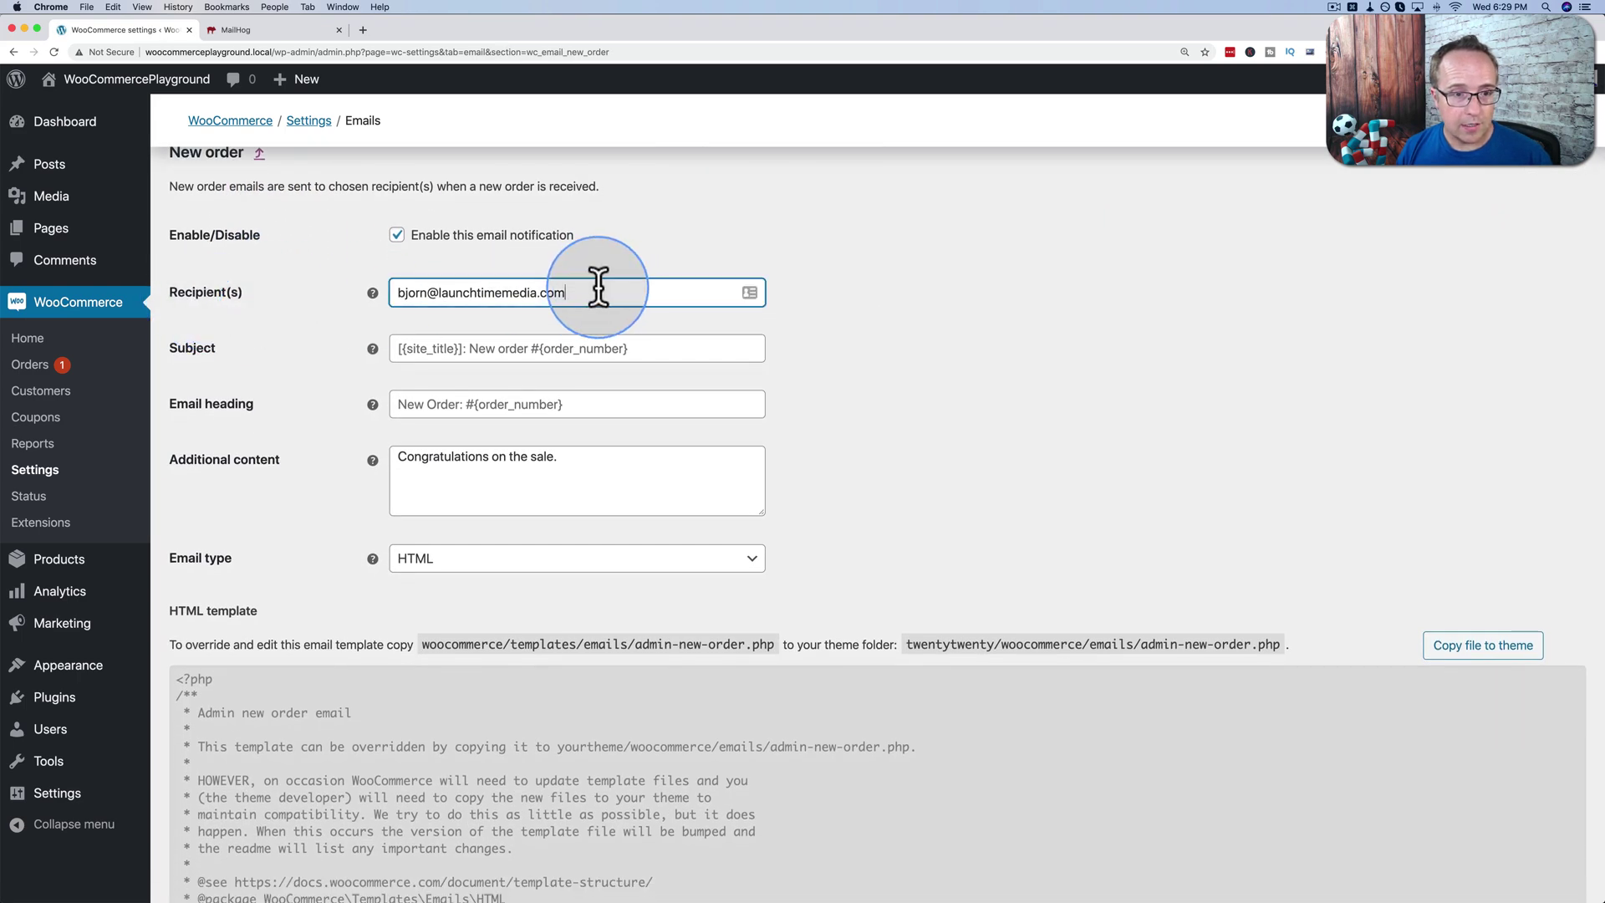
mouse_move(347, 291)
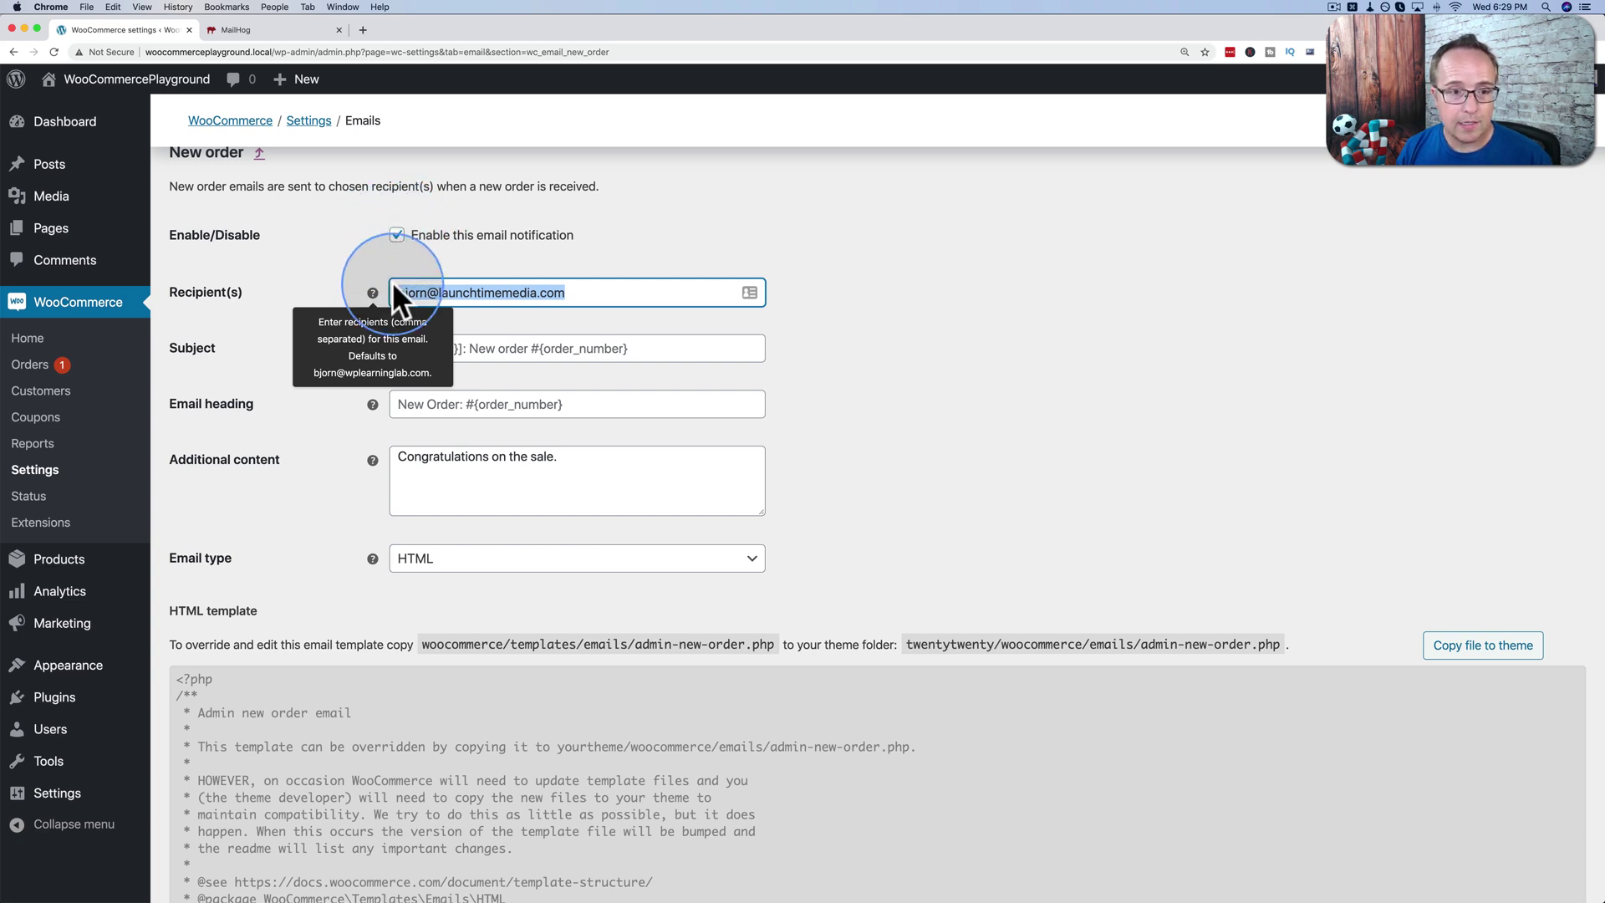
click(595, 297)
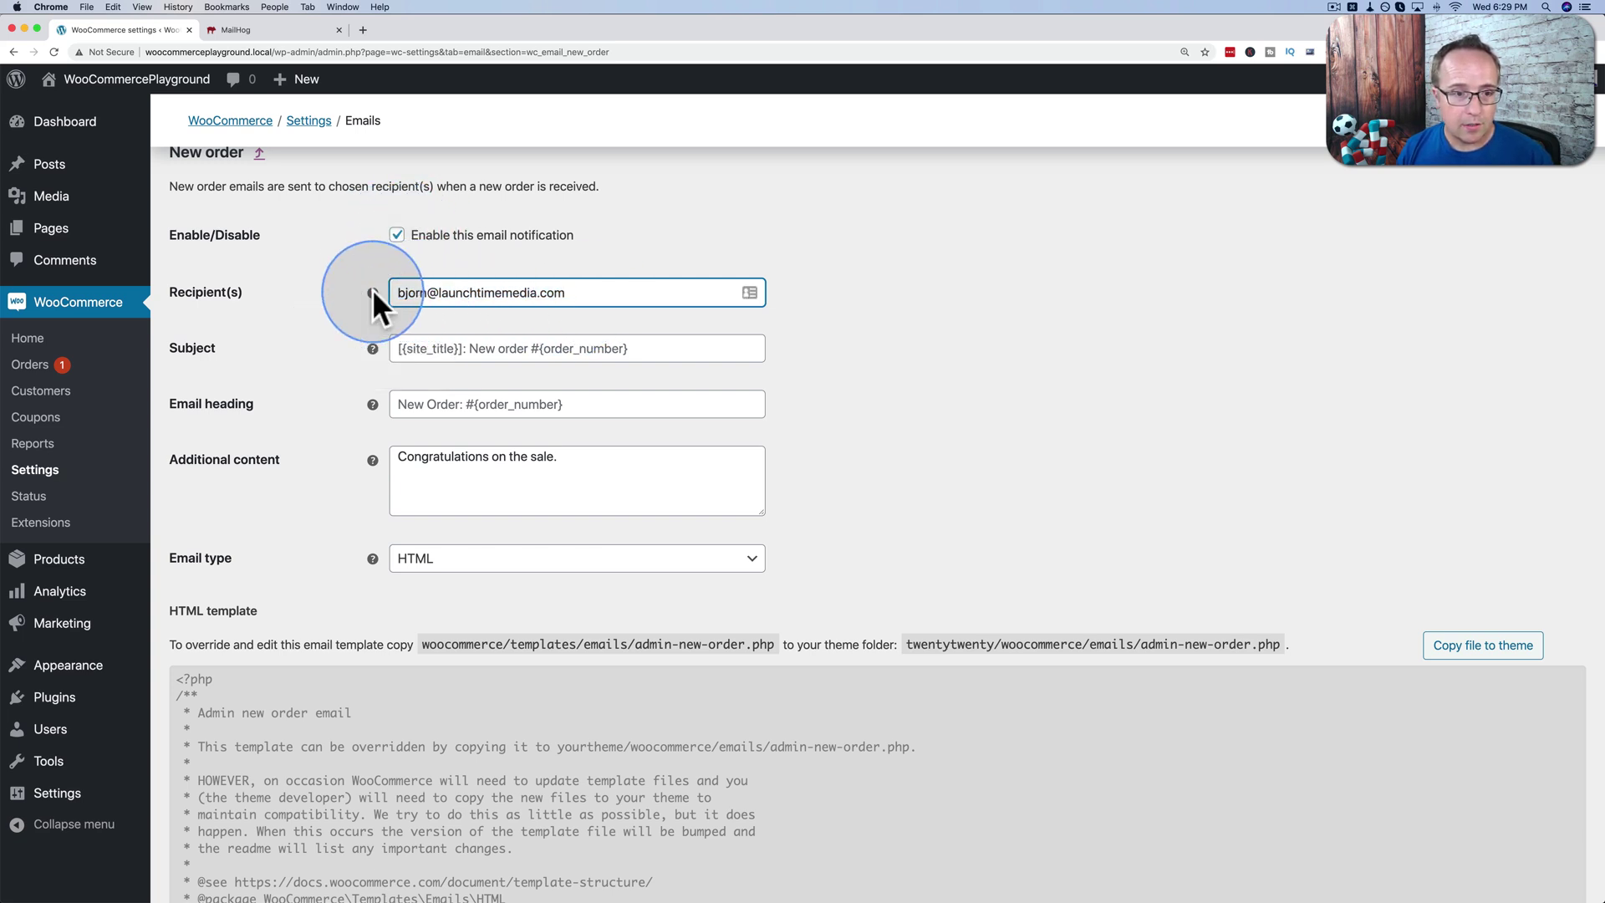
mouse_move(372, 292)
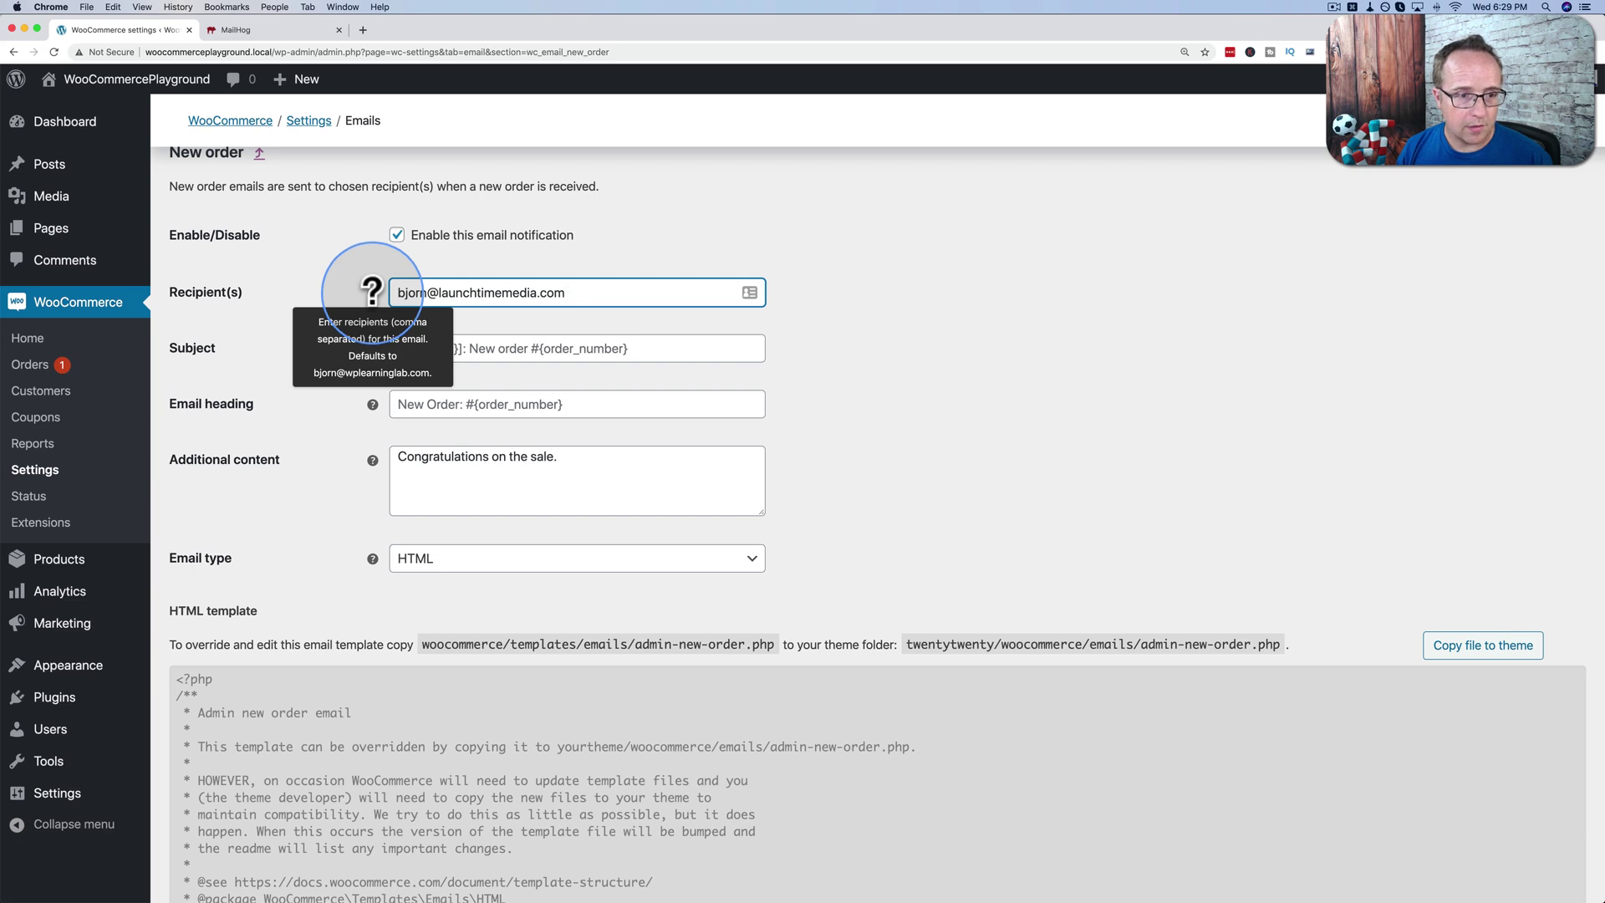
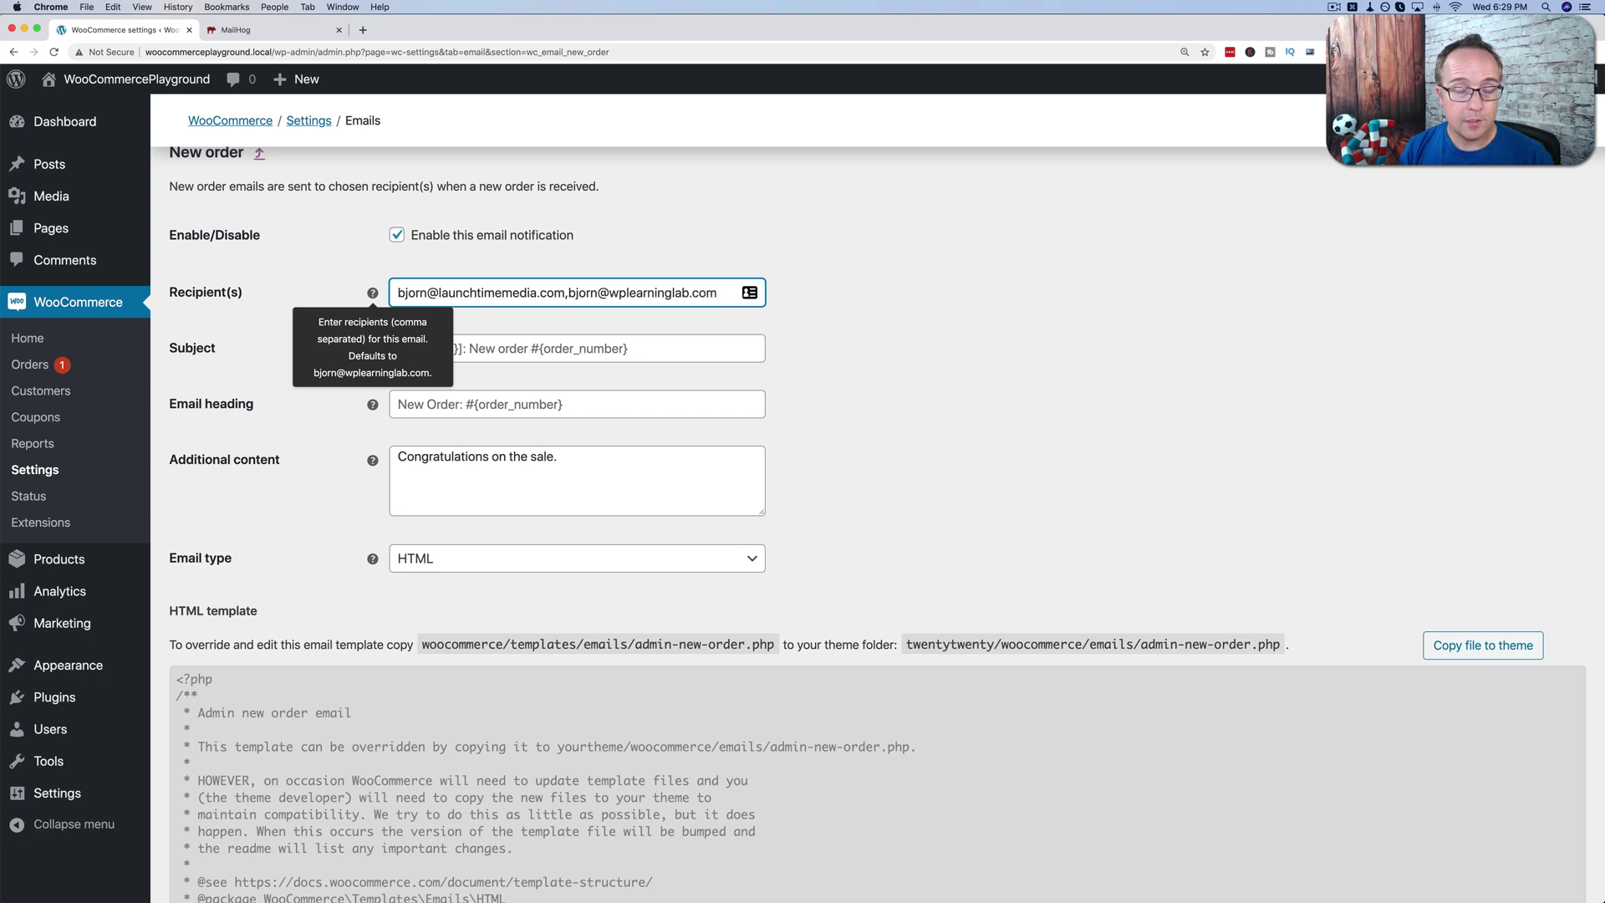
click(969, 310)
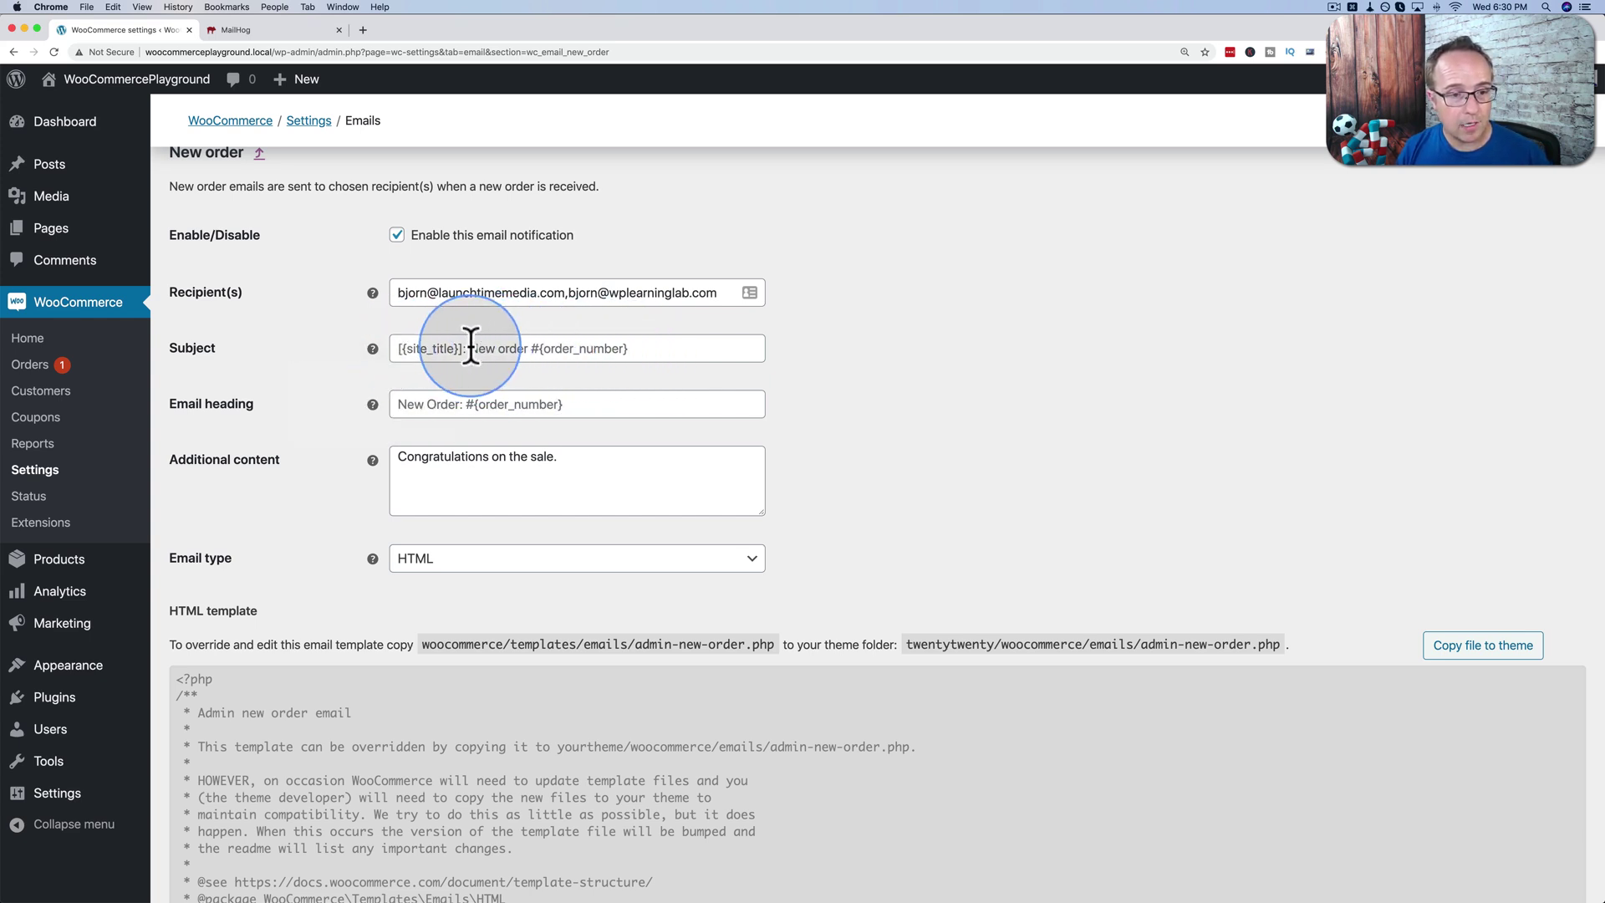
click(412, 349)
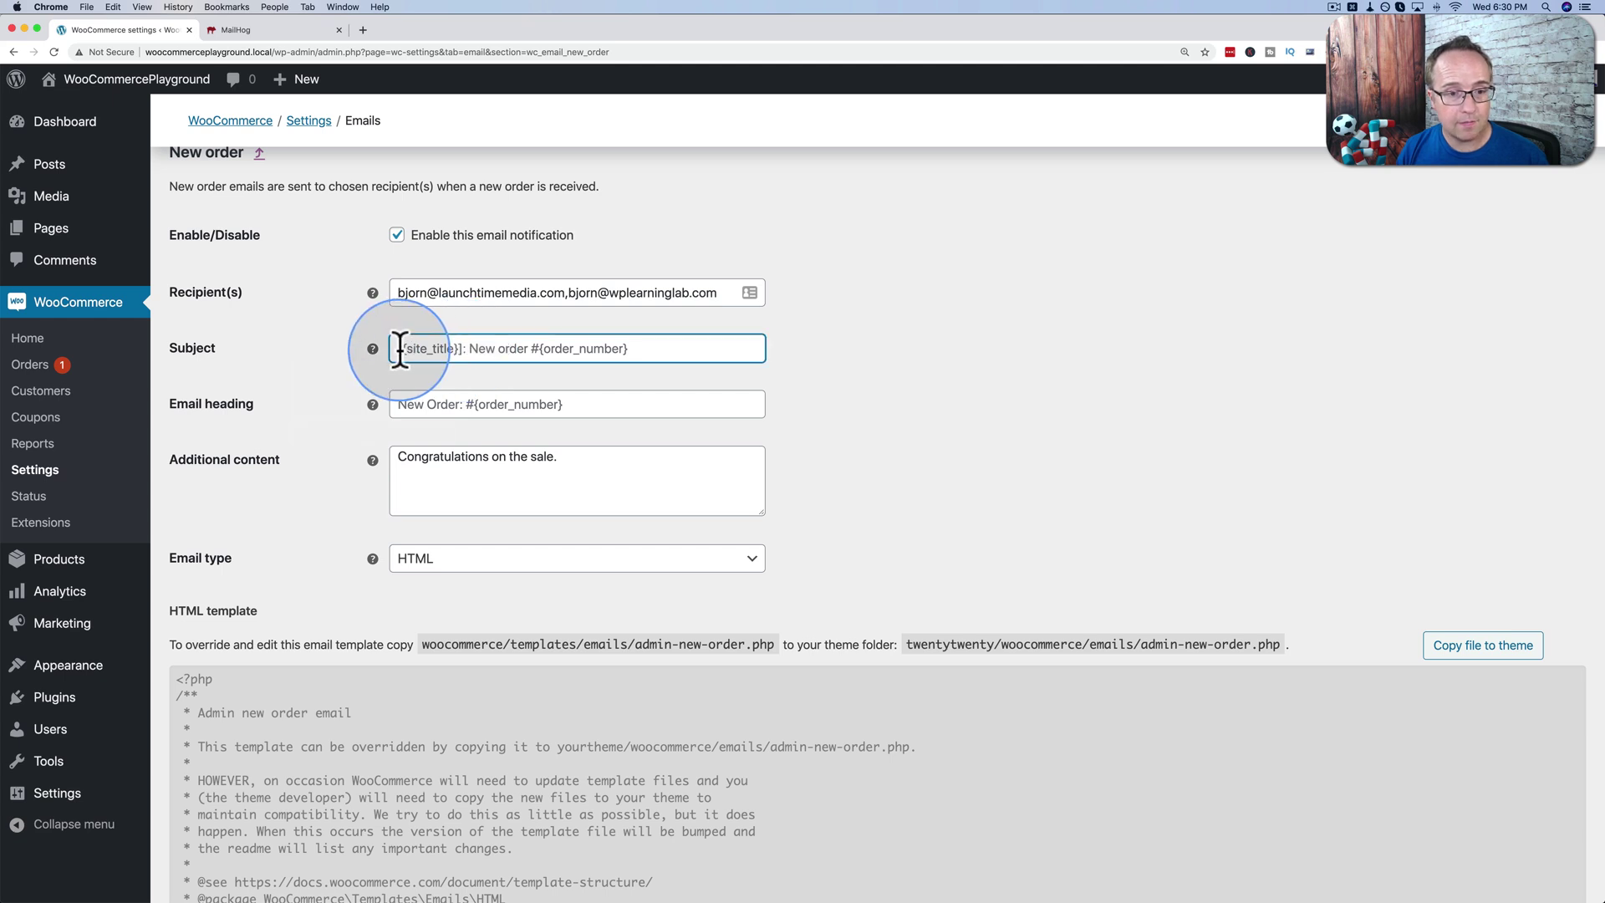
click(280, 25)
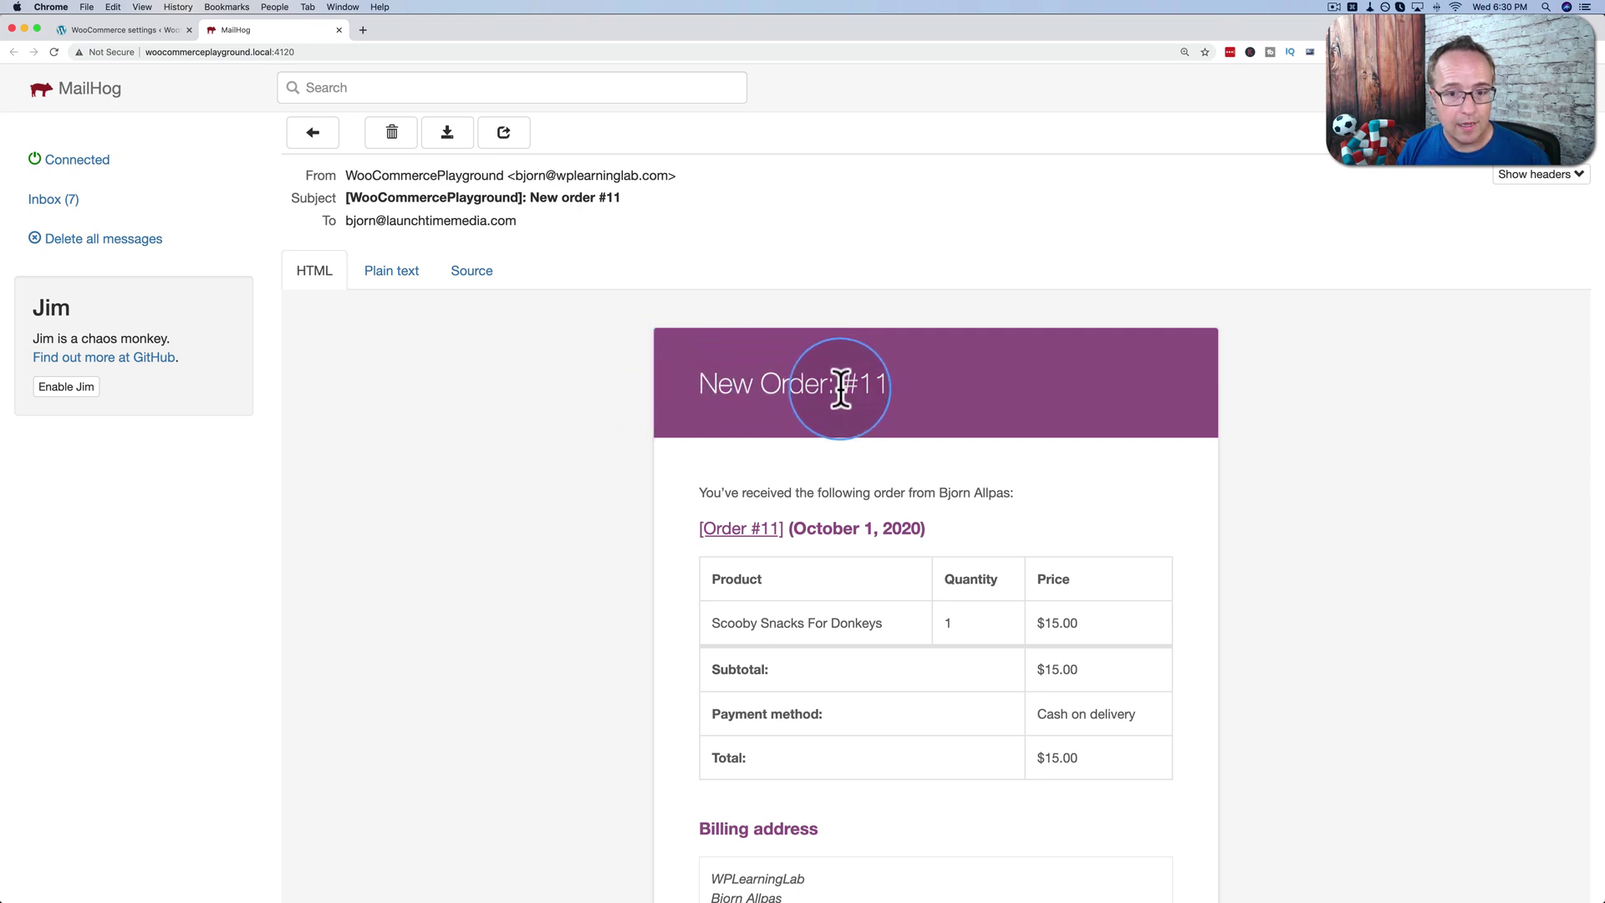
drag(860, 382, 894, 384)
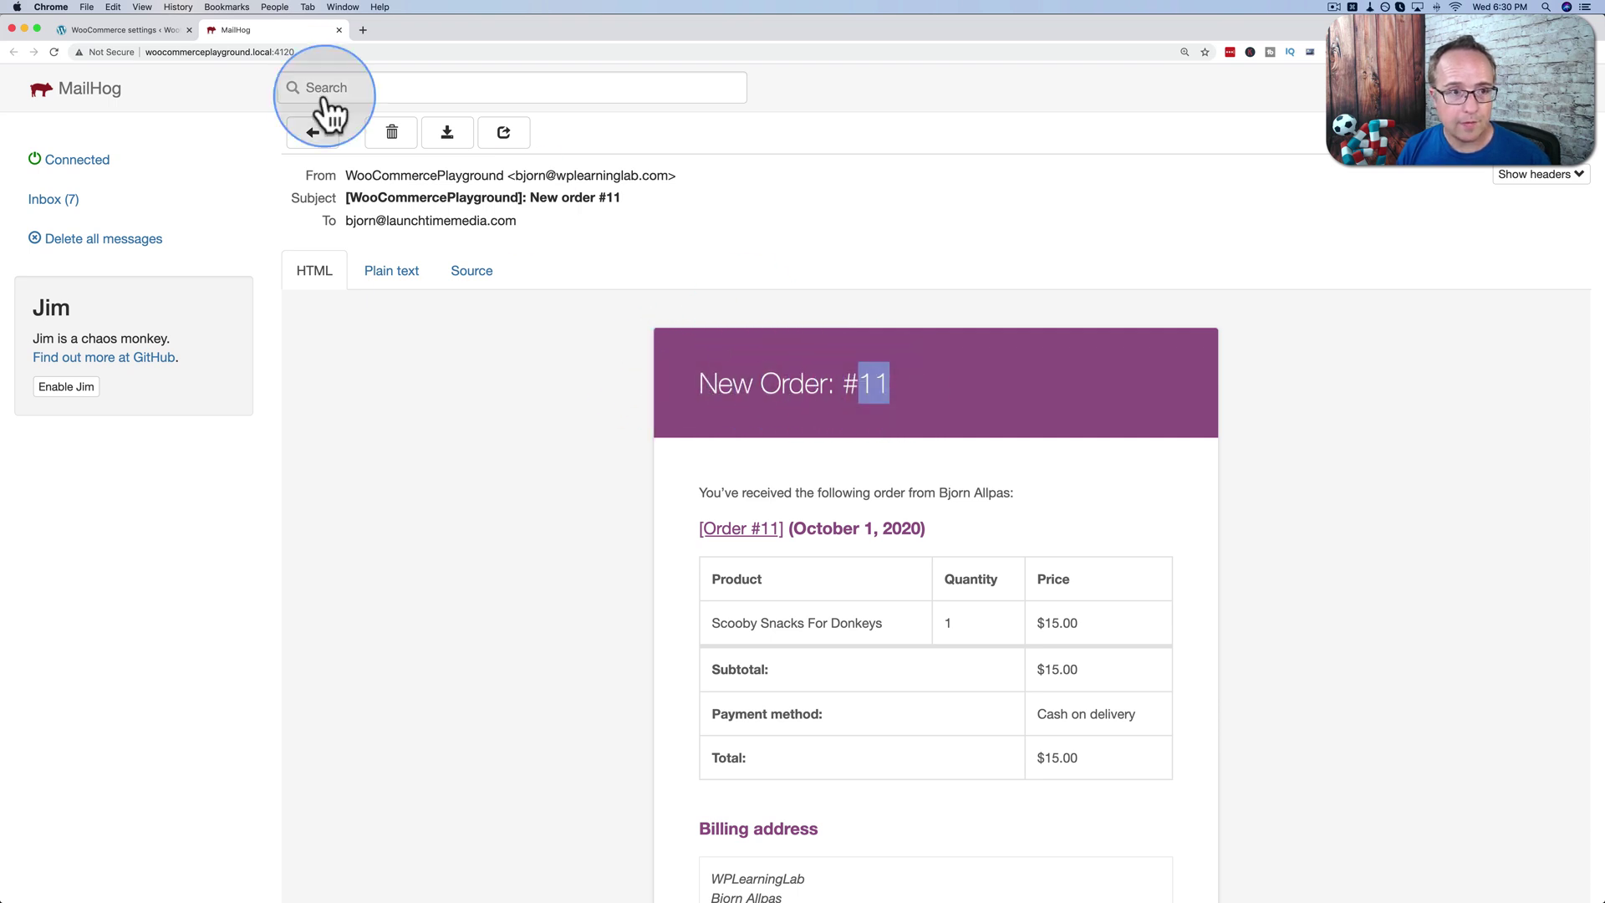
click(119, 28)
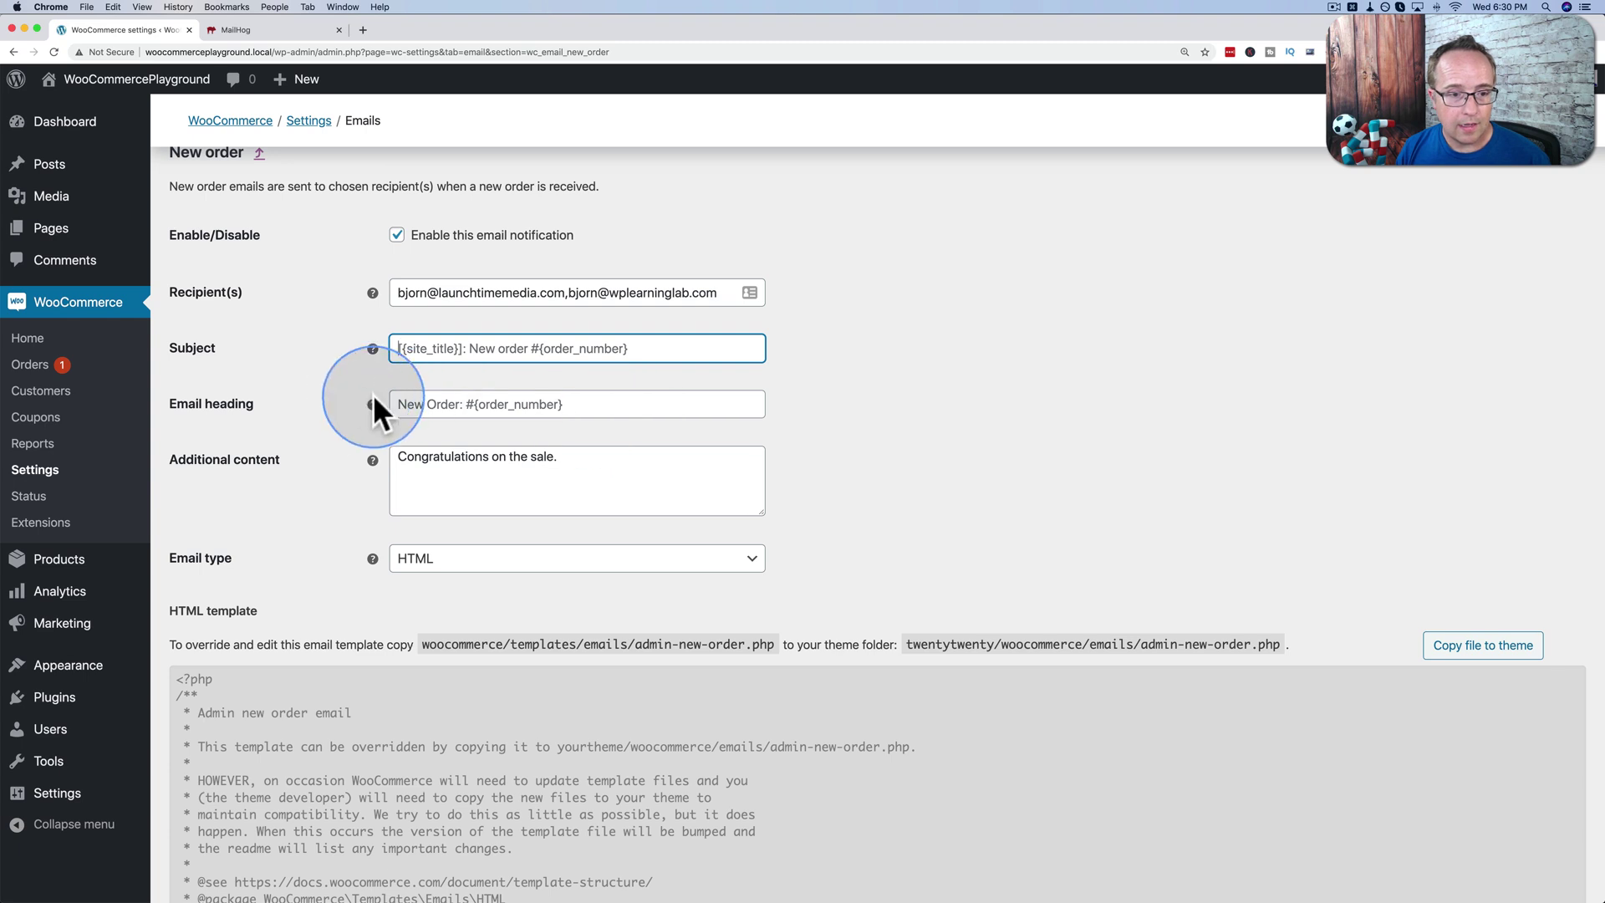
click(566, 469)
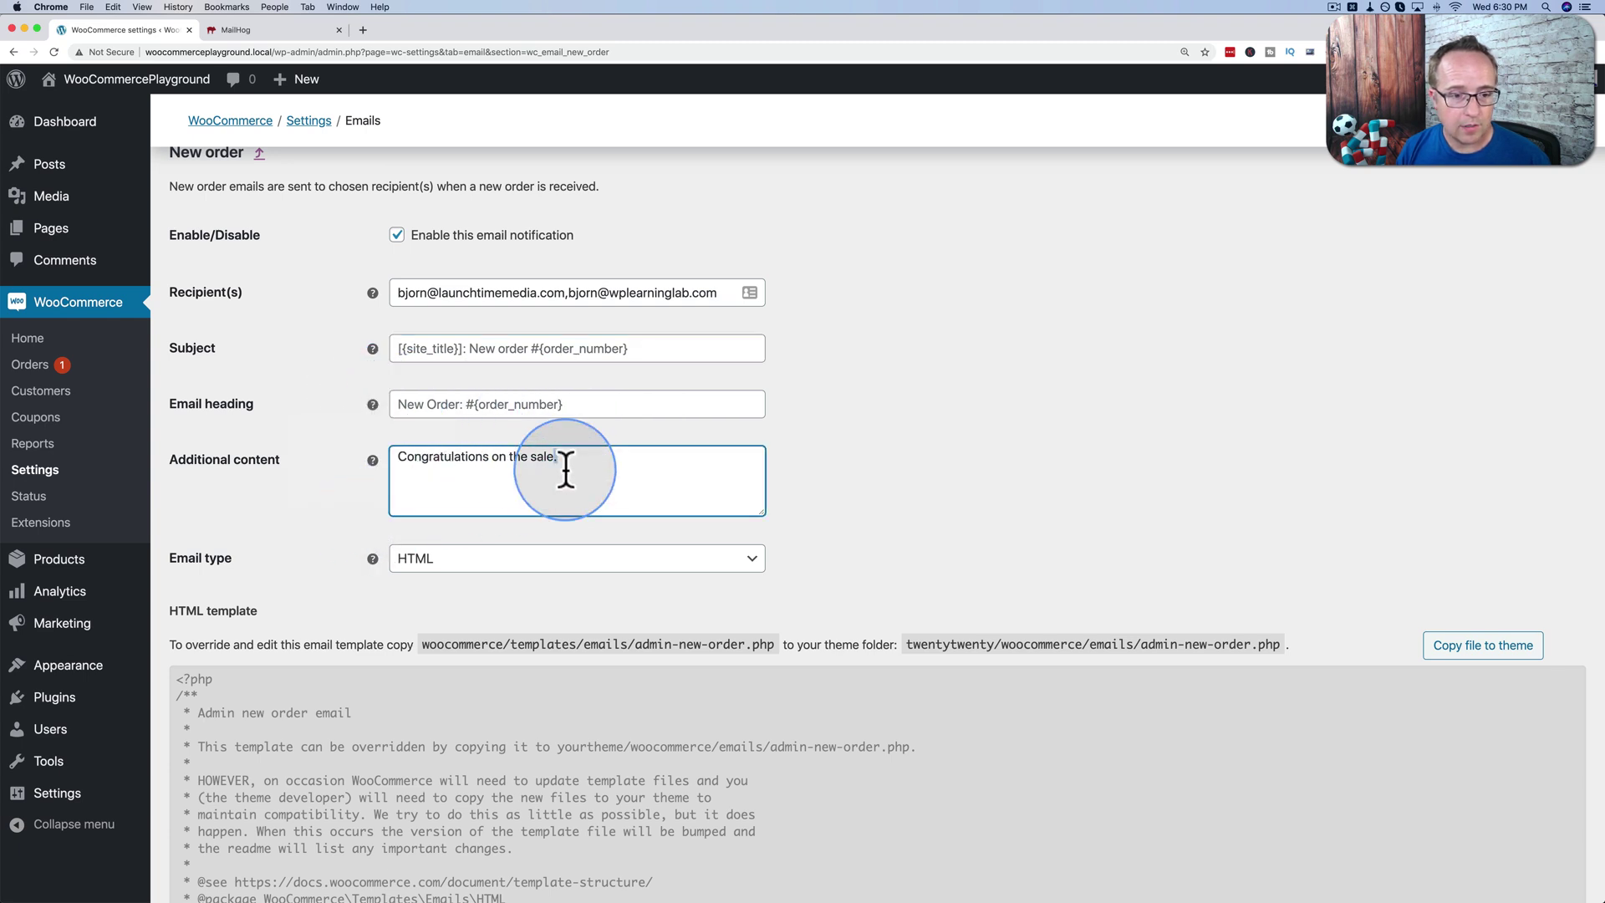
scroll(221, 436, down, 1)
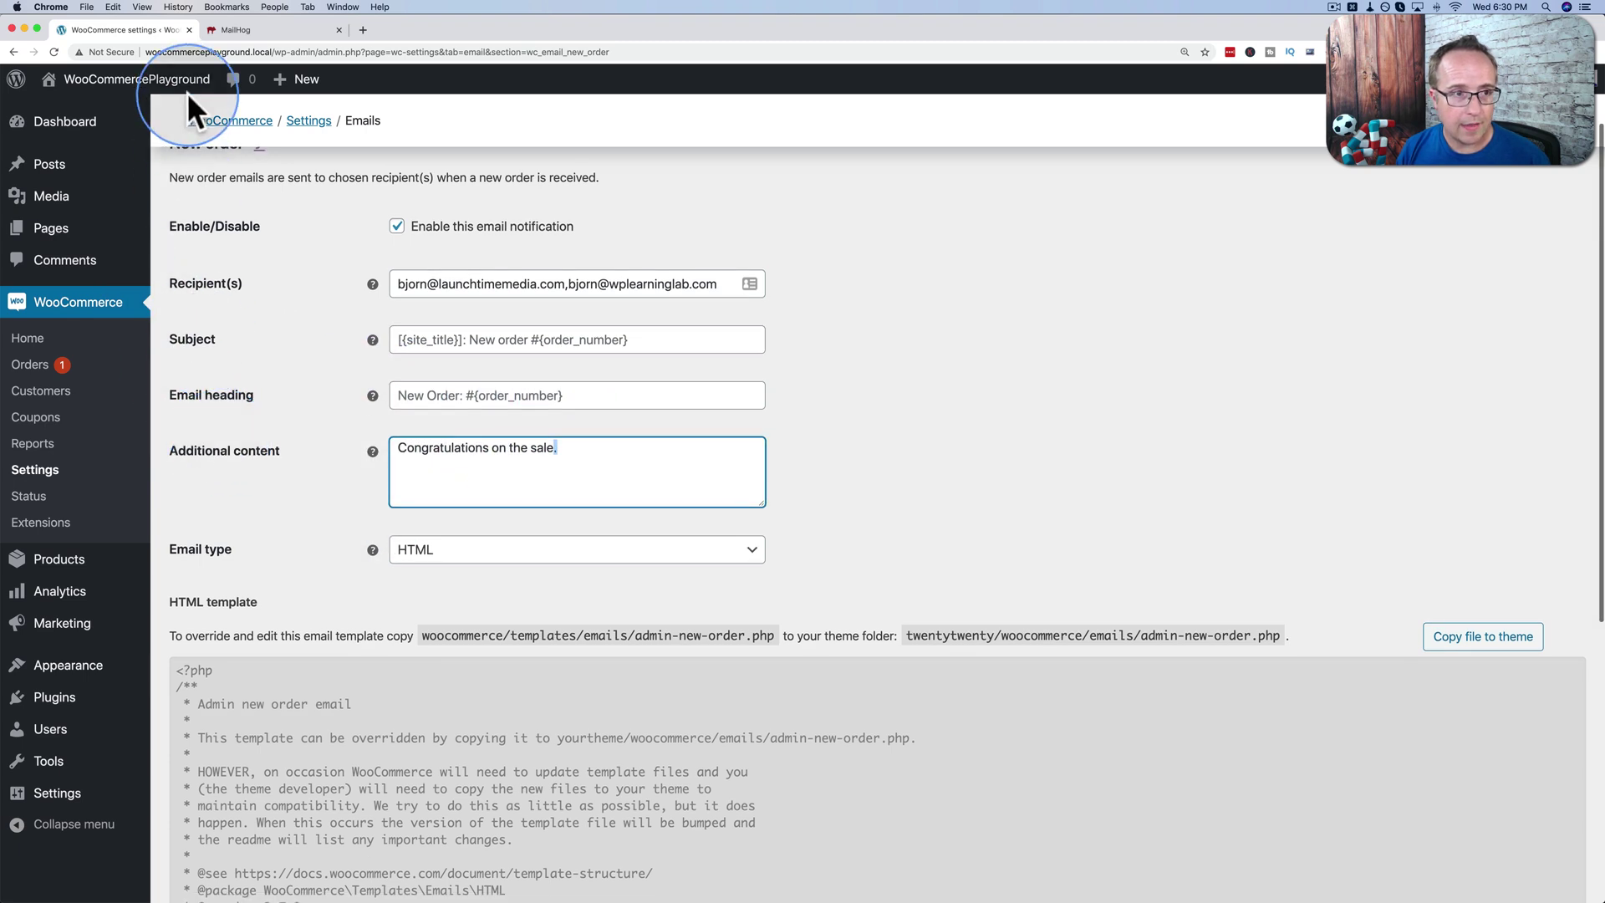
click(269, 29)
scroll(562, 445, down, 6)
scroll(562, 444, down, 2)
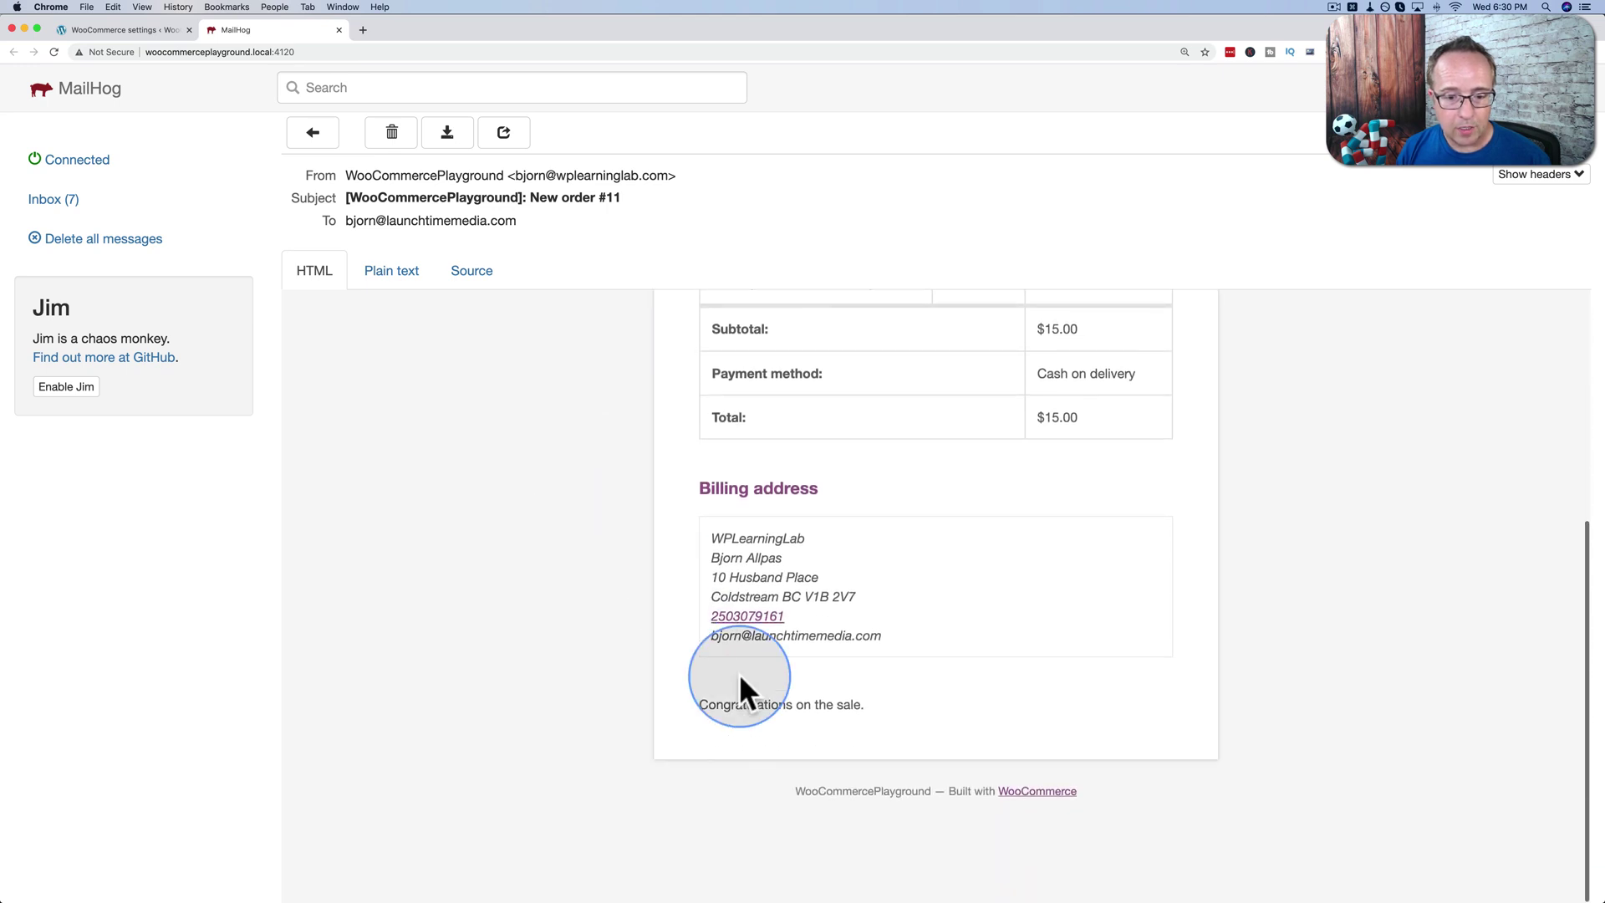
drag(701, 704, 866, 709)
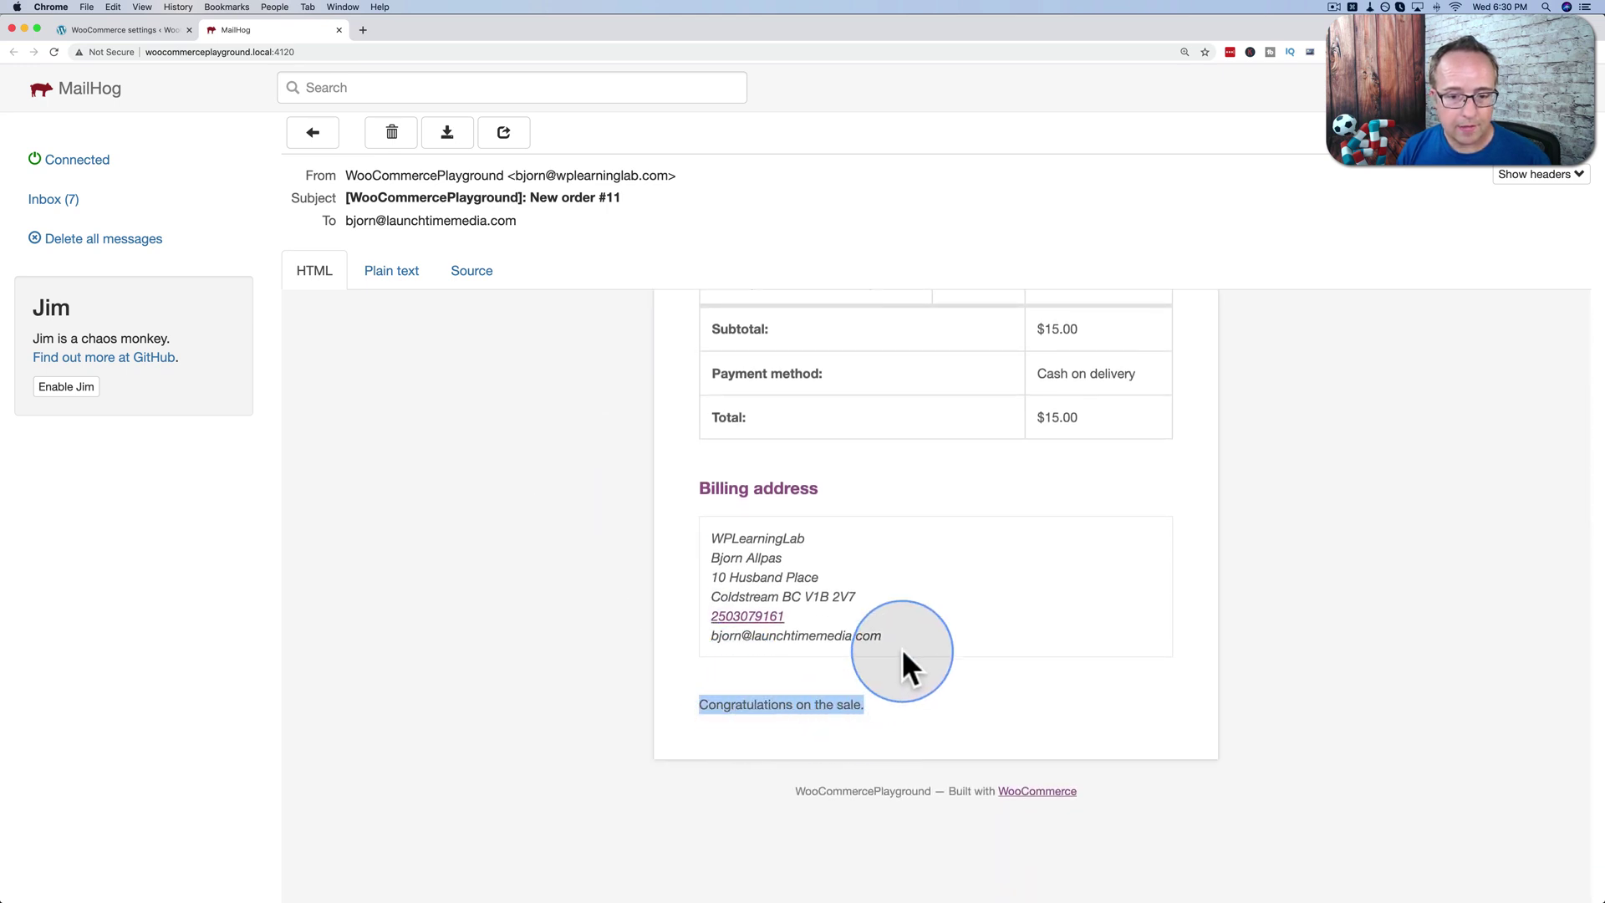
drag(902, 652, 669, 541)
scroll(668, 541, up, 1)
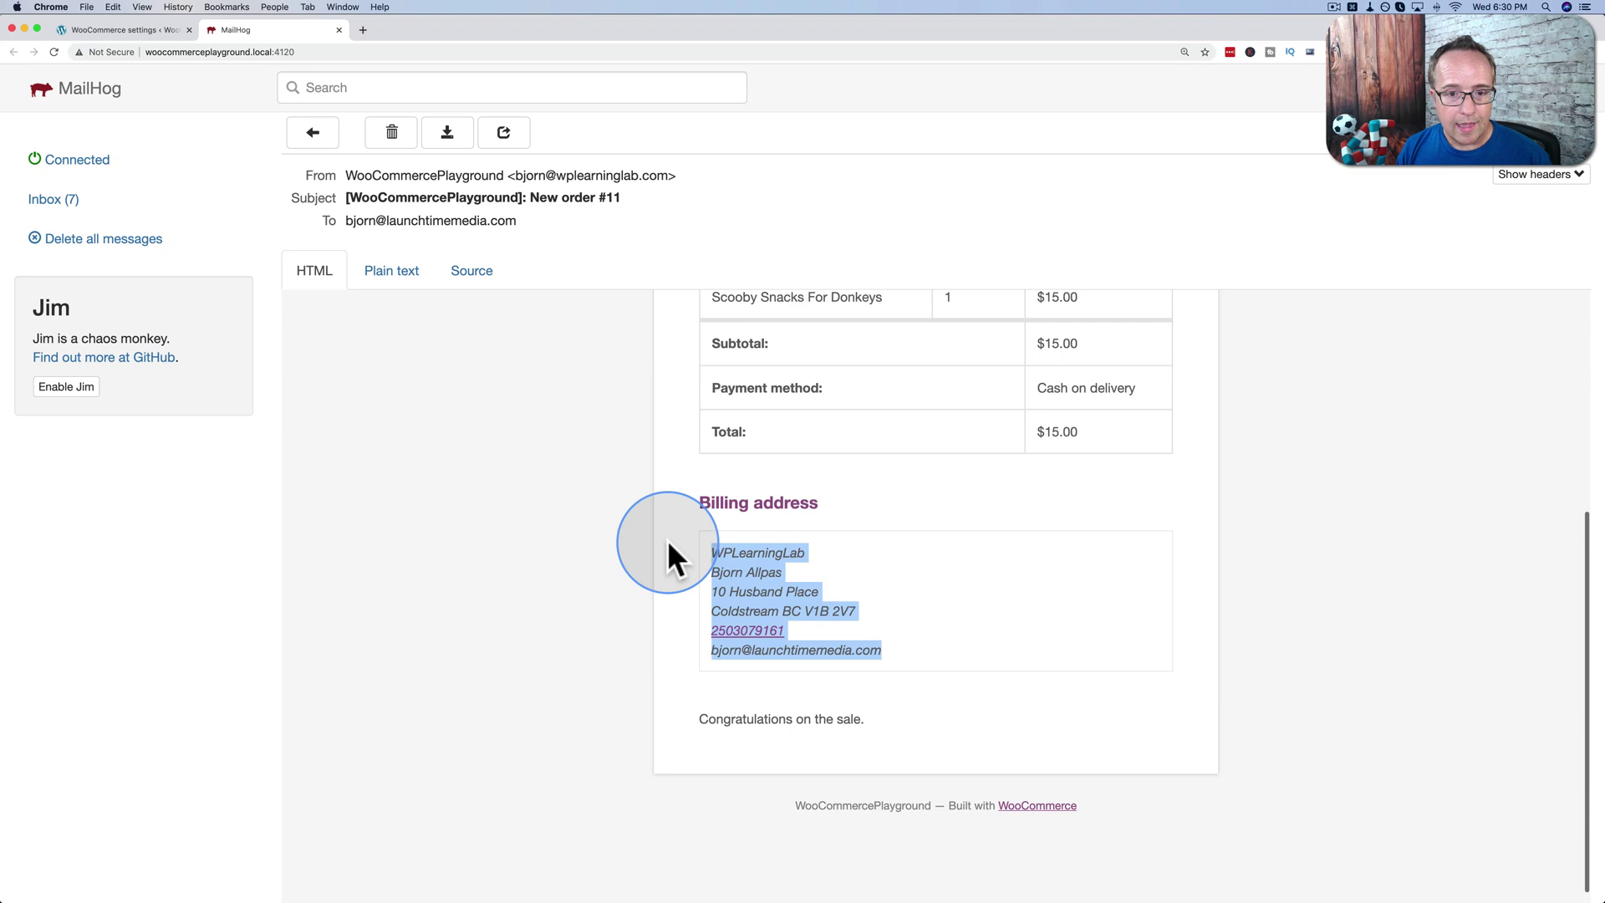
scroll(668, 543, up, 5)
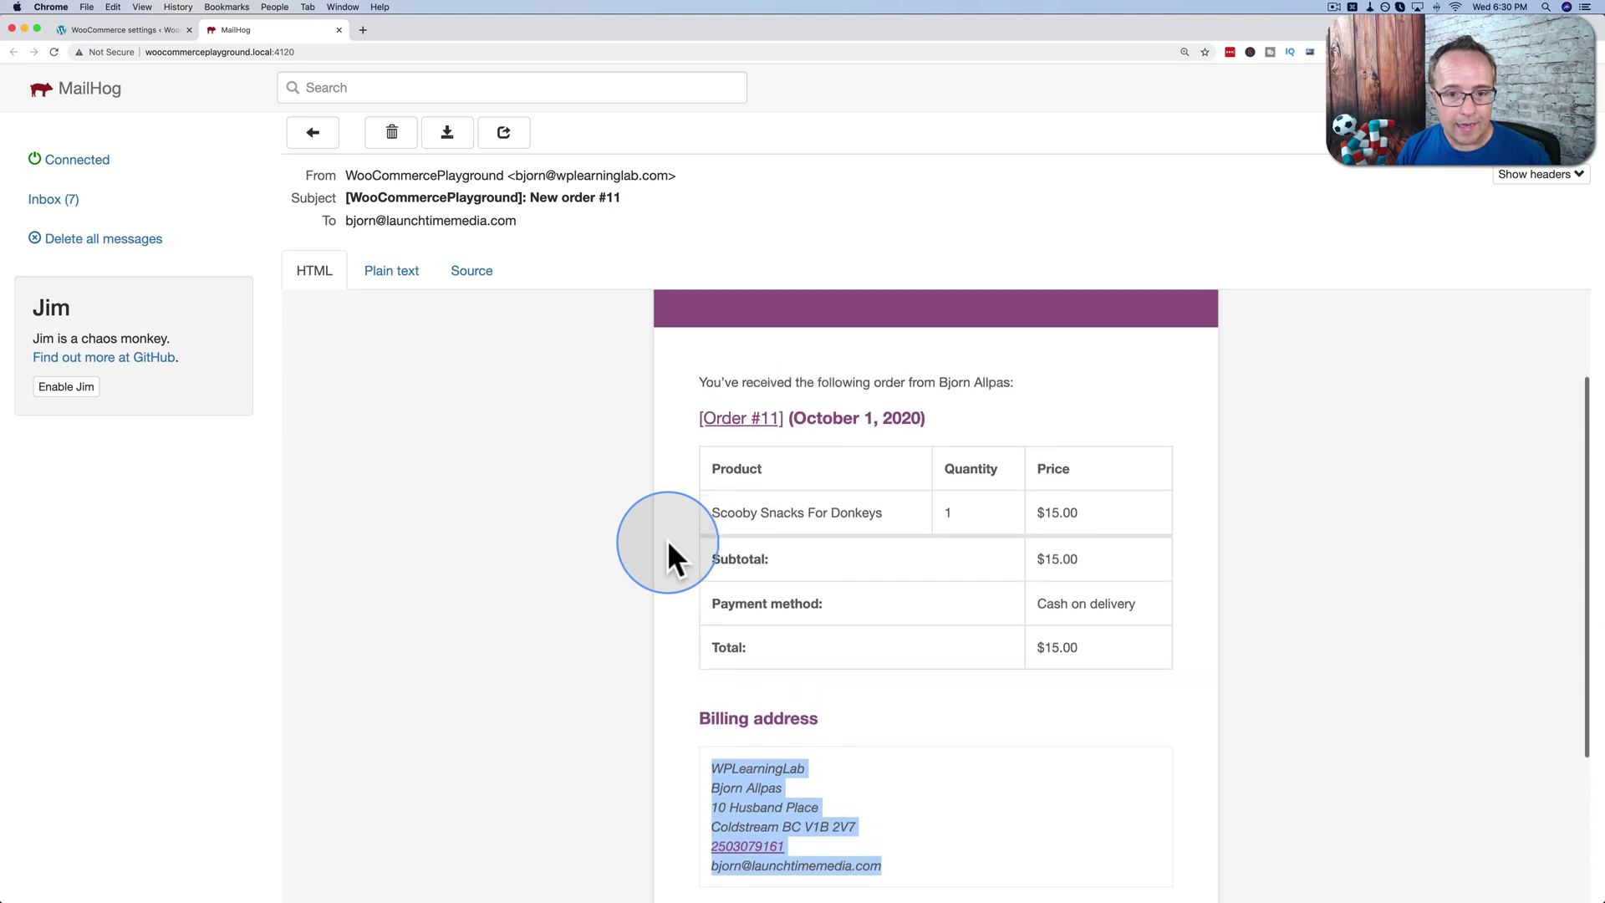
Highlight the template override path twentytwenty/woocommerce/emails/admin-new-order.php under HTML template.
click(156, 31)
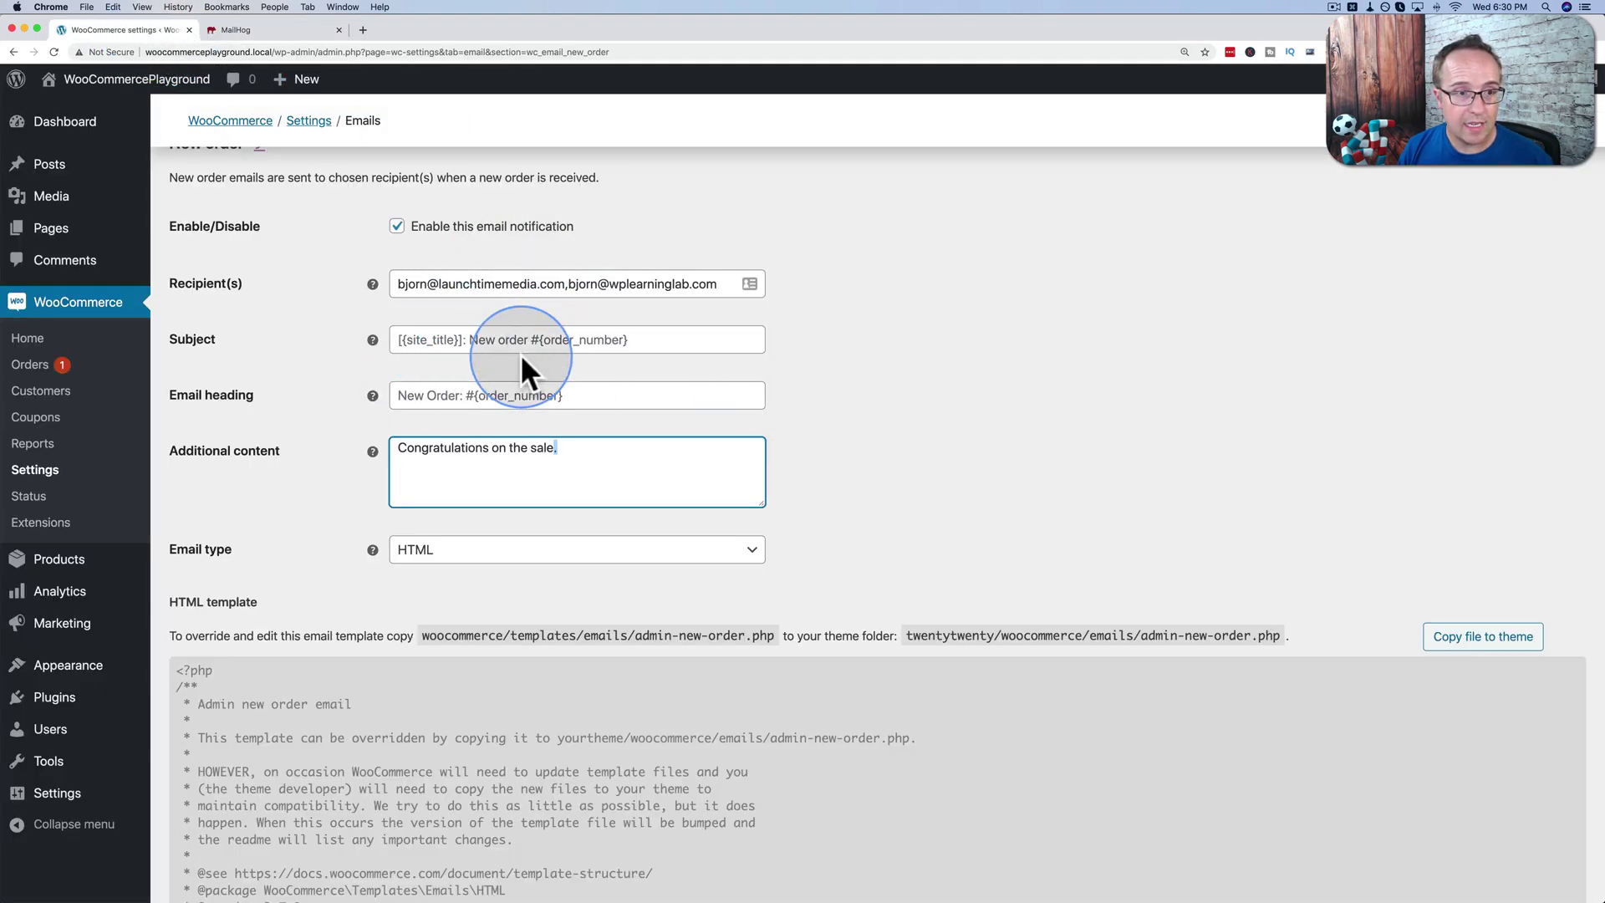
scroll(323, 466, down, 3)
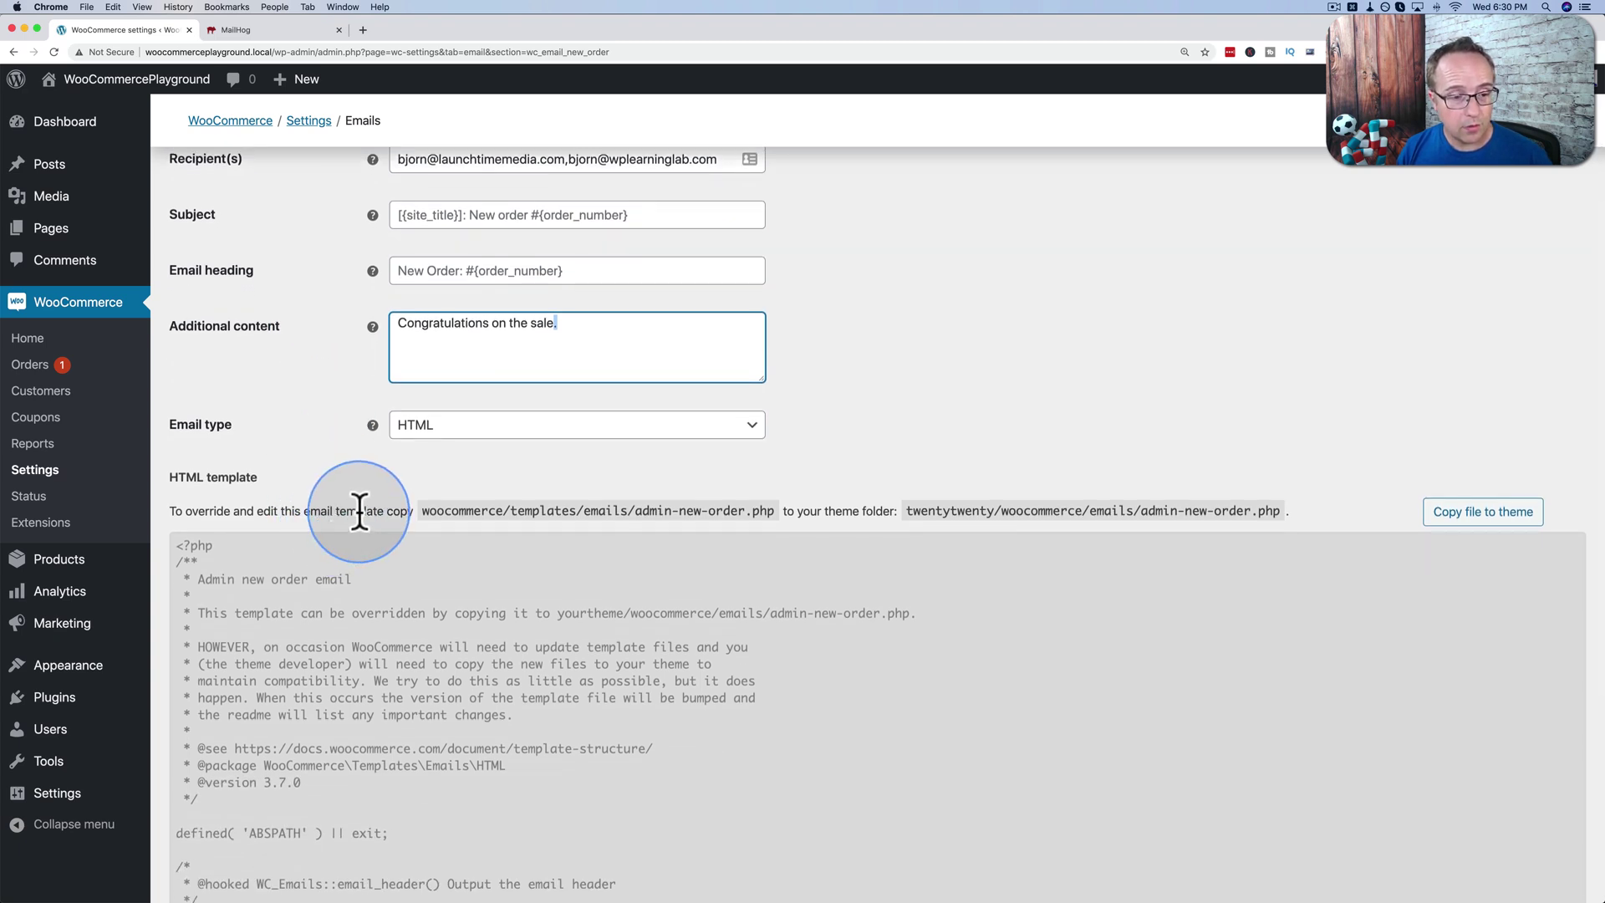
drag(360, 511, 1279, 511)
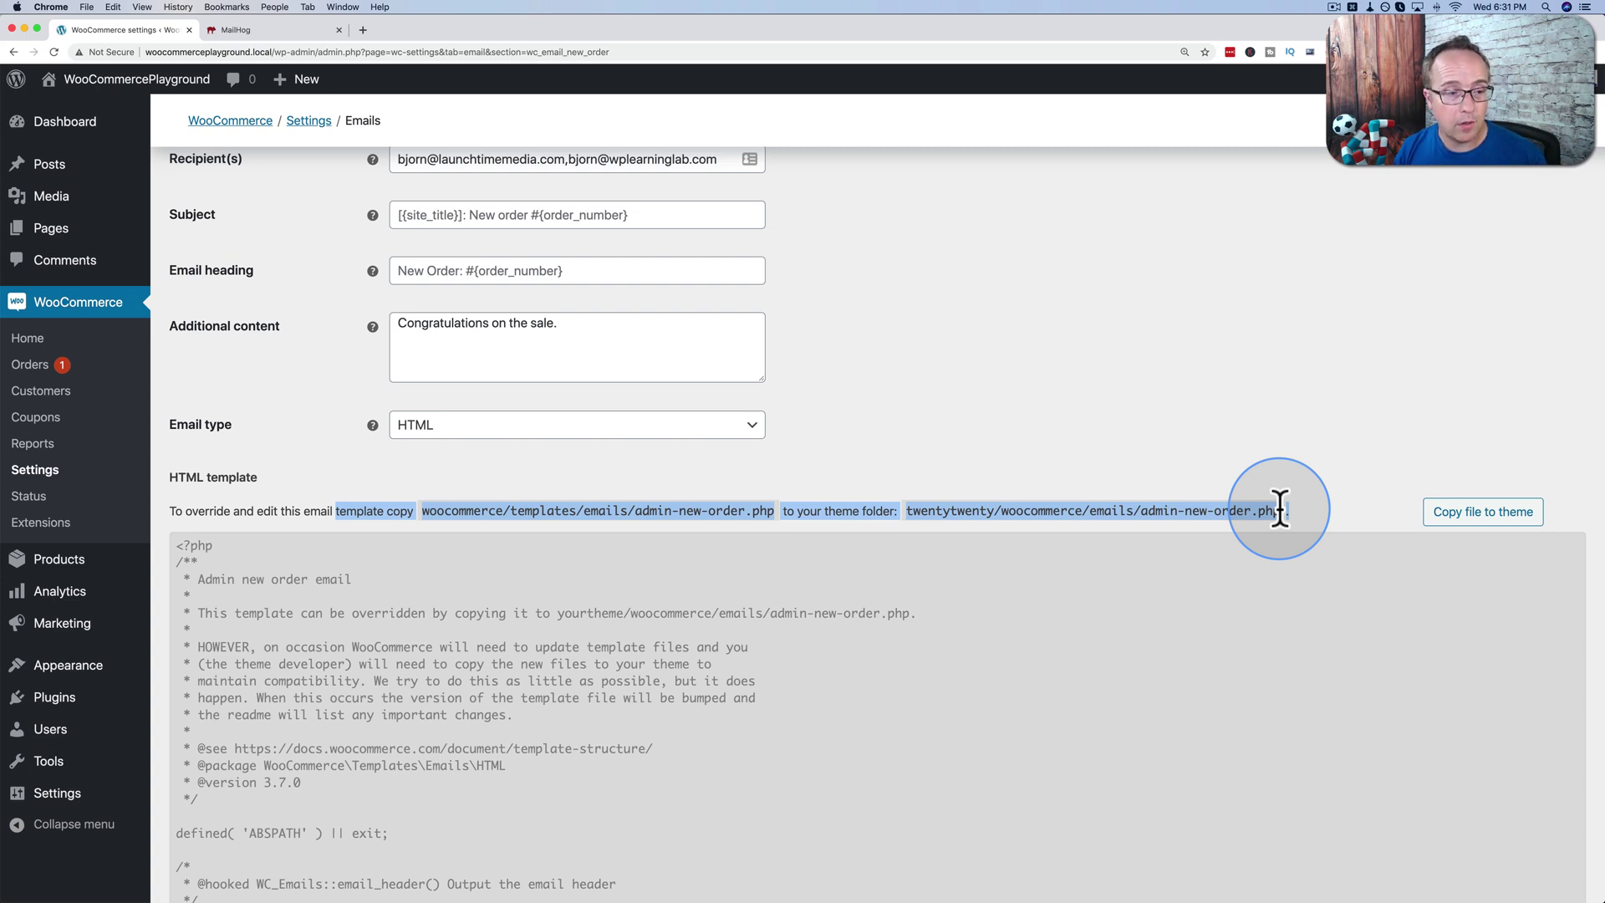
Leave settings for Add Plugins and search 'woocoomererce email' to find Kadence WooCommerce Email Designer.
mouse_move(78, 700)
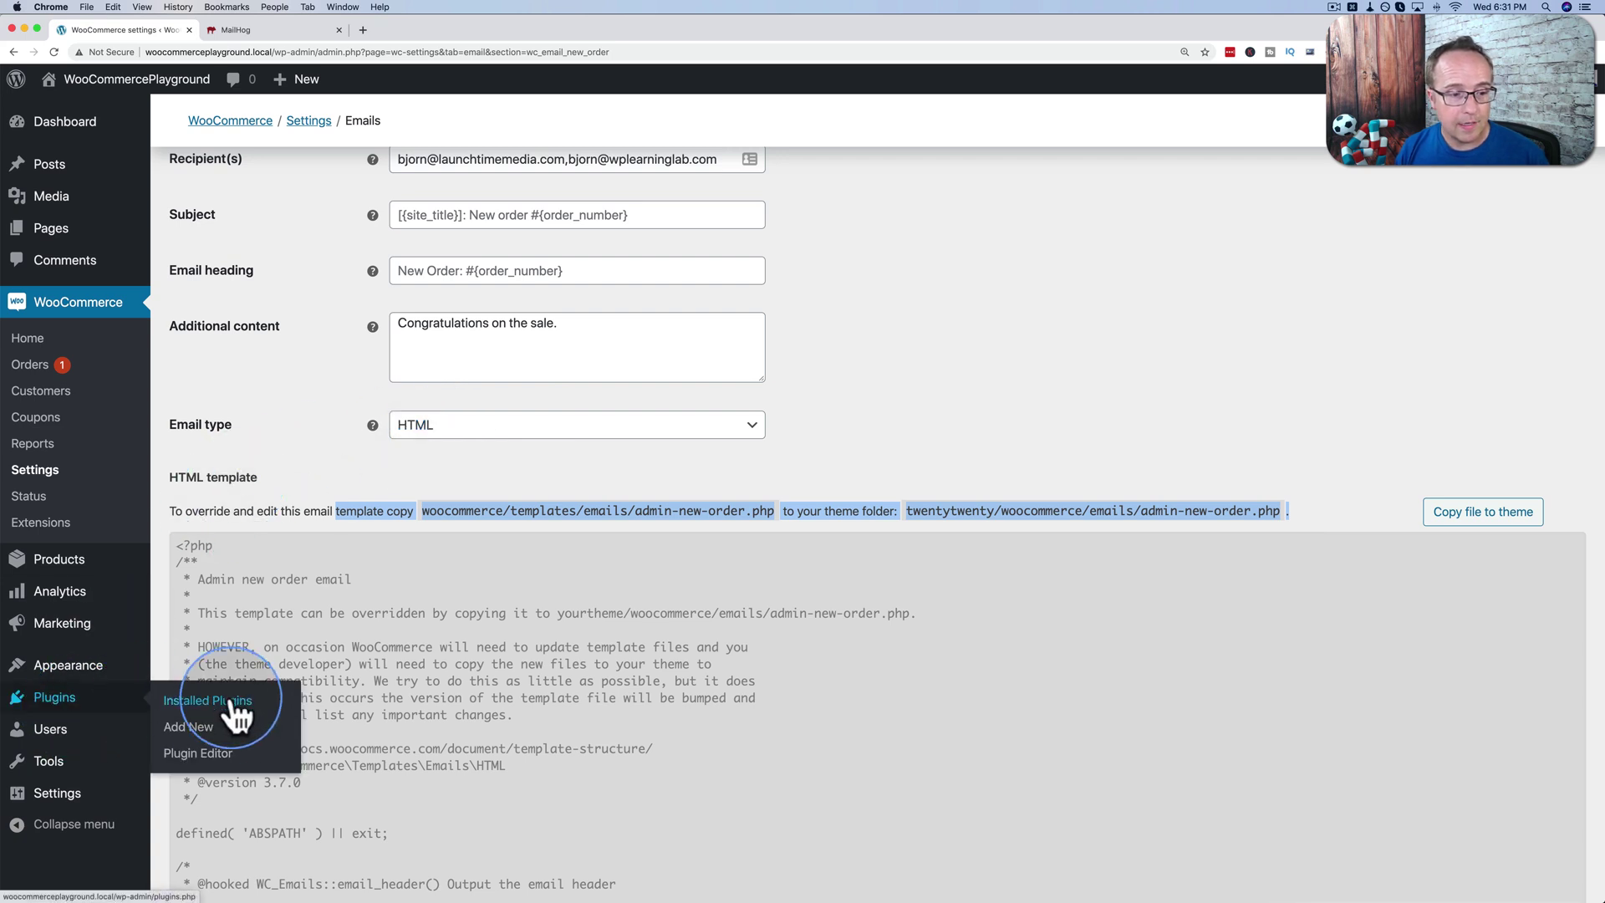
click(202, 724)
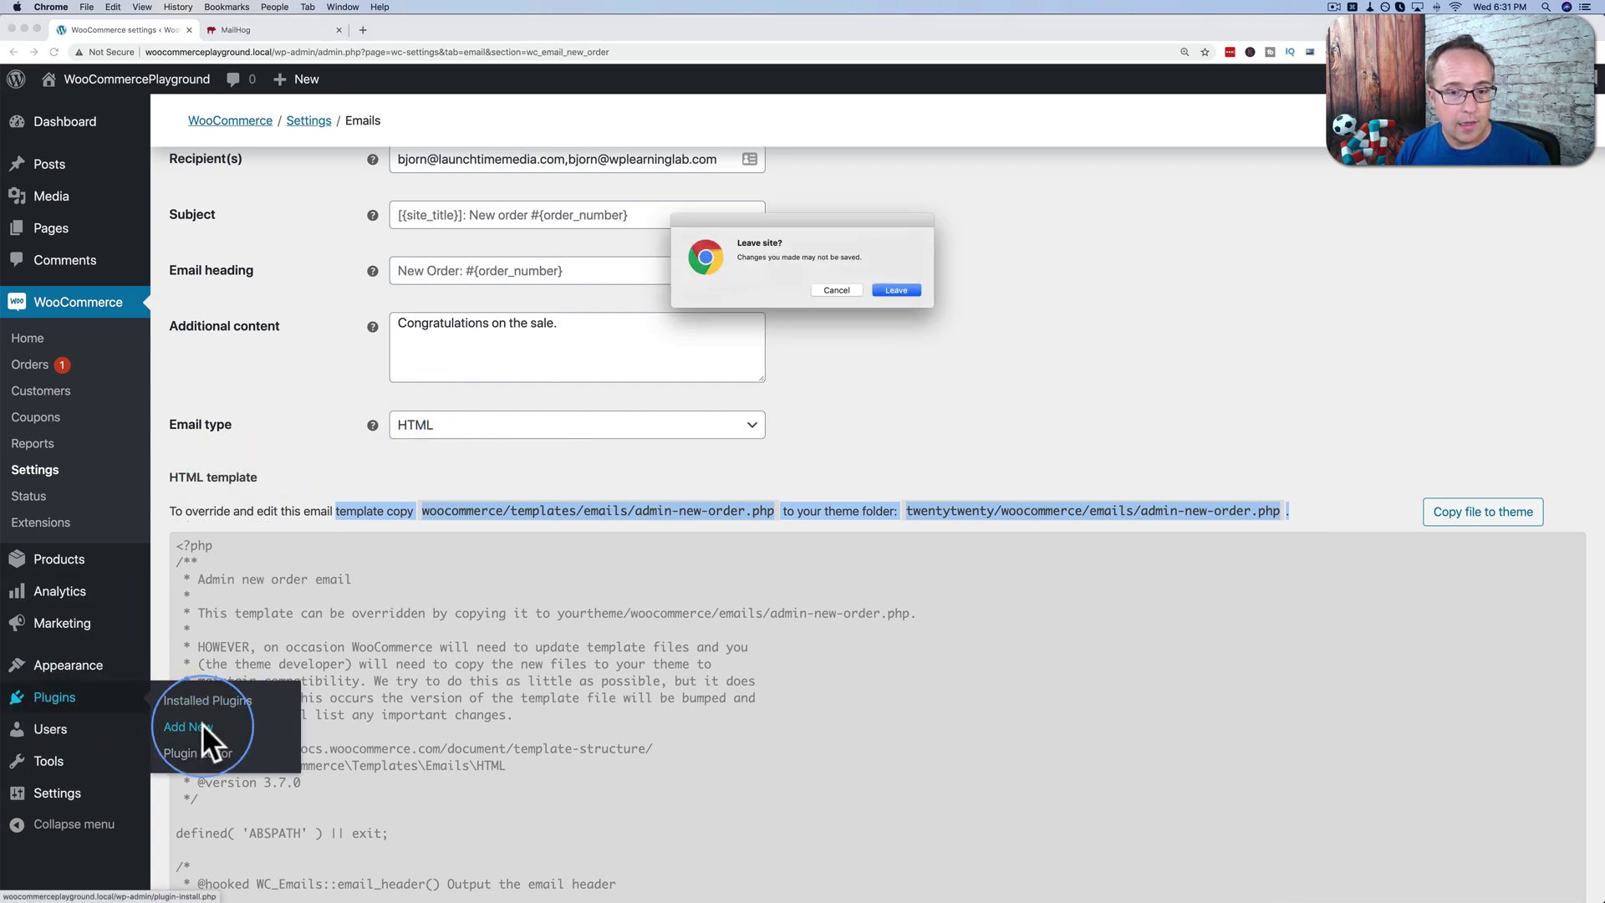
click(896, 290)
click(1384, 201)
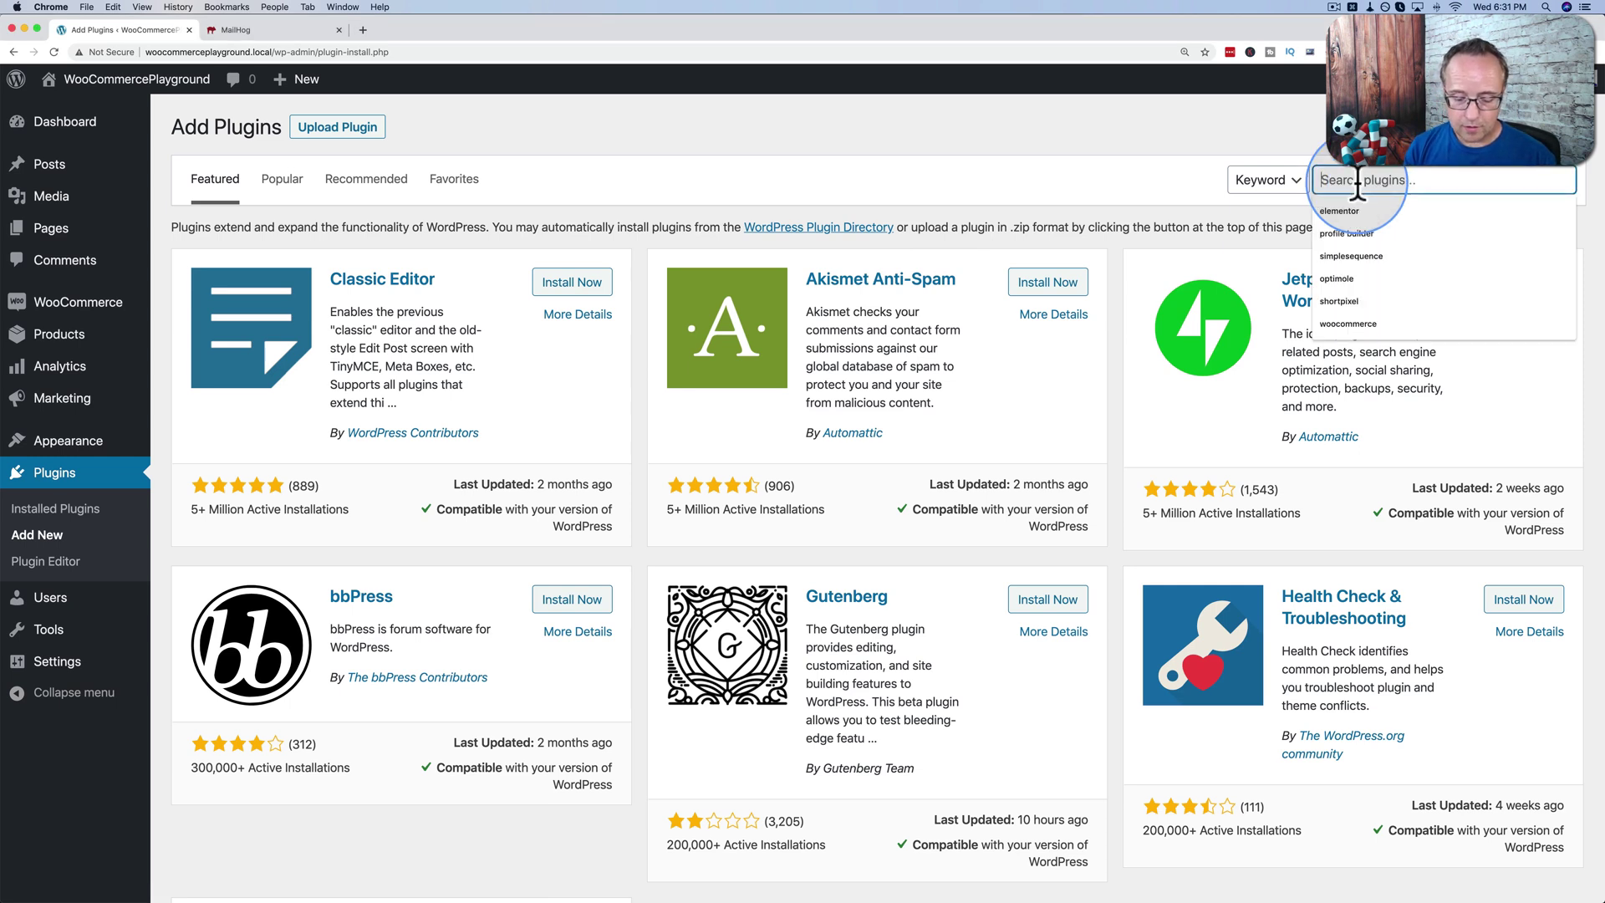
text(woocoomer)
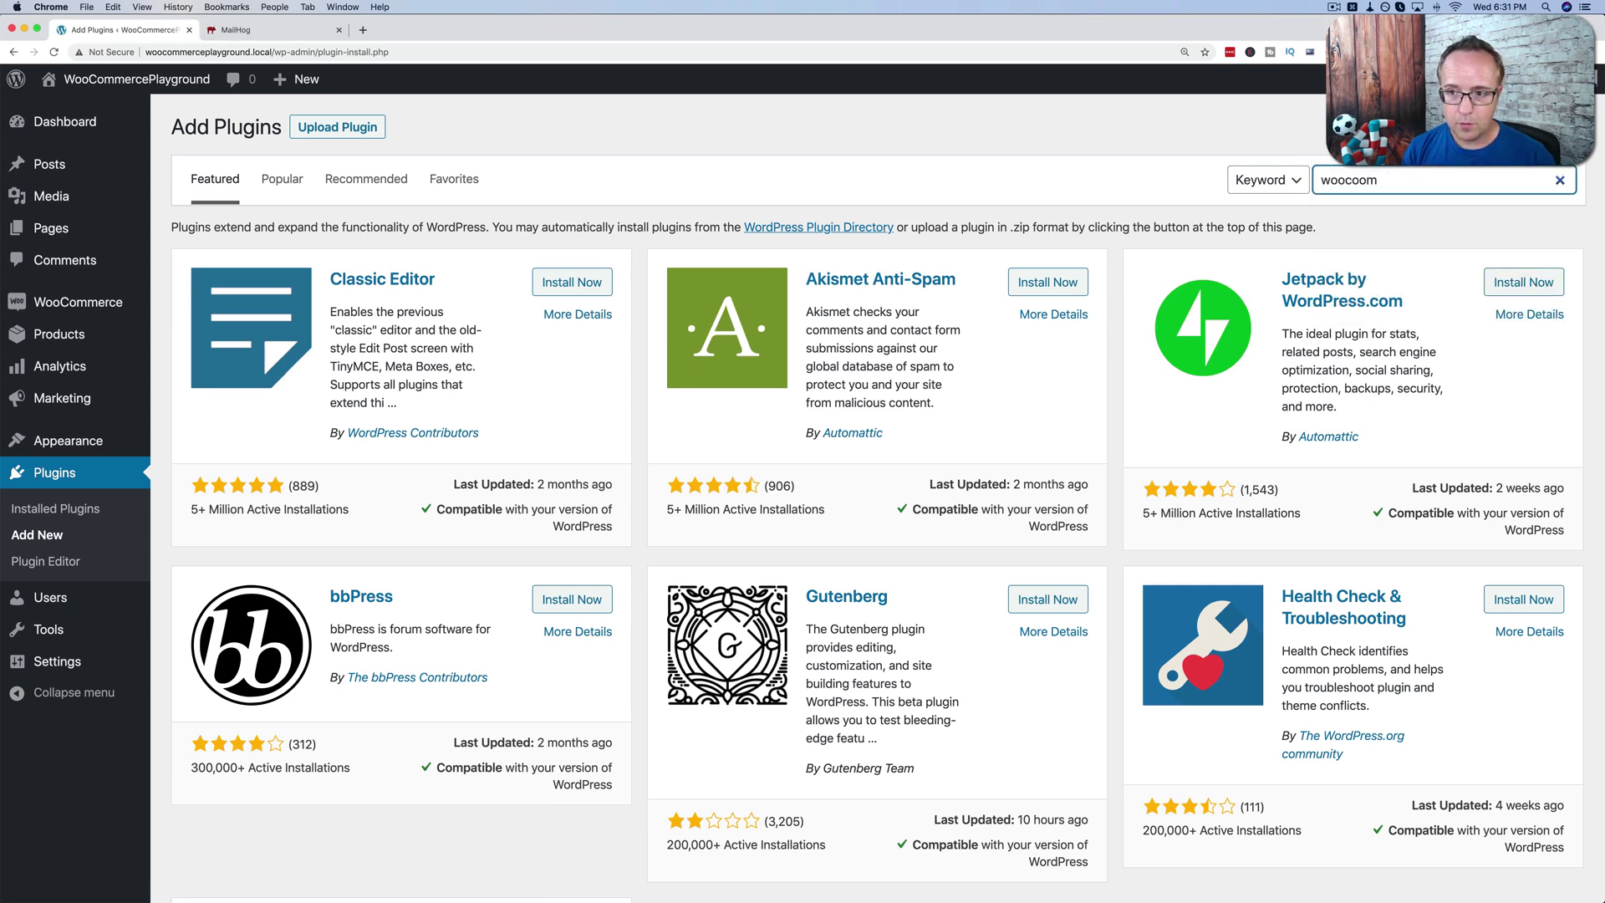
text(erce email)
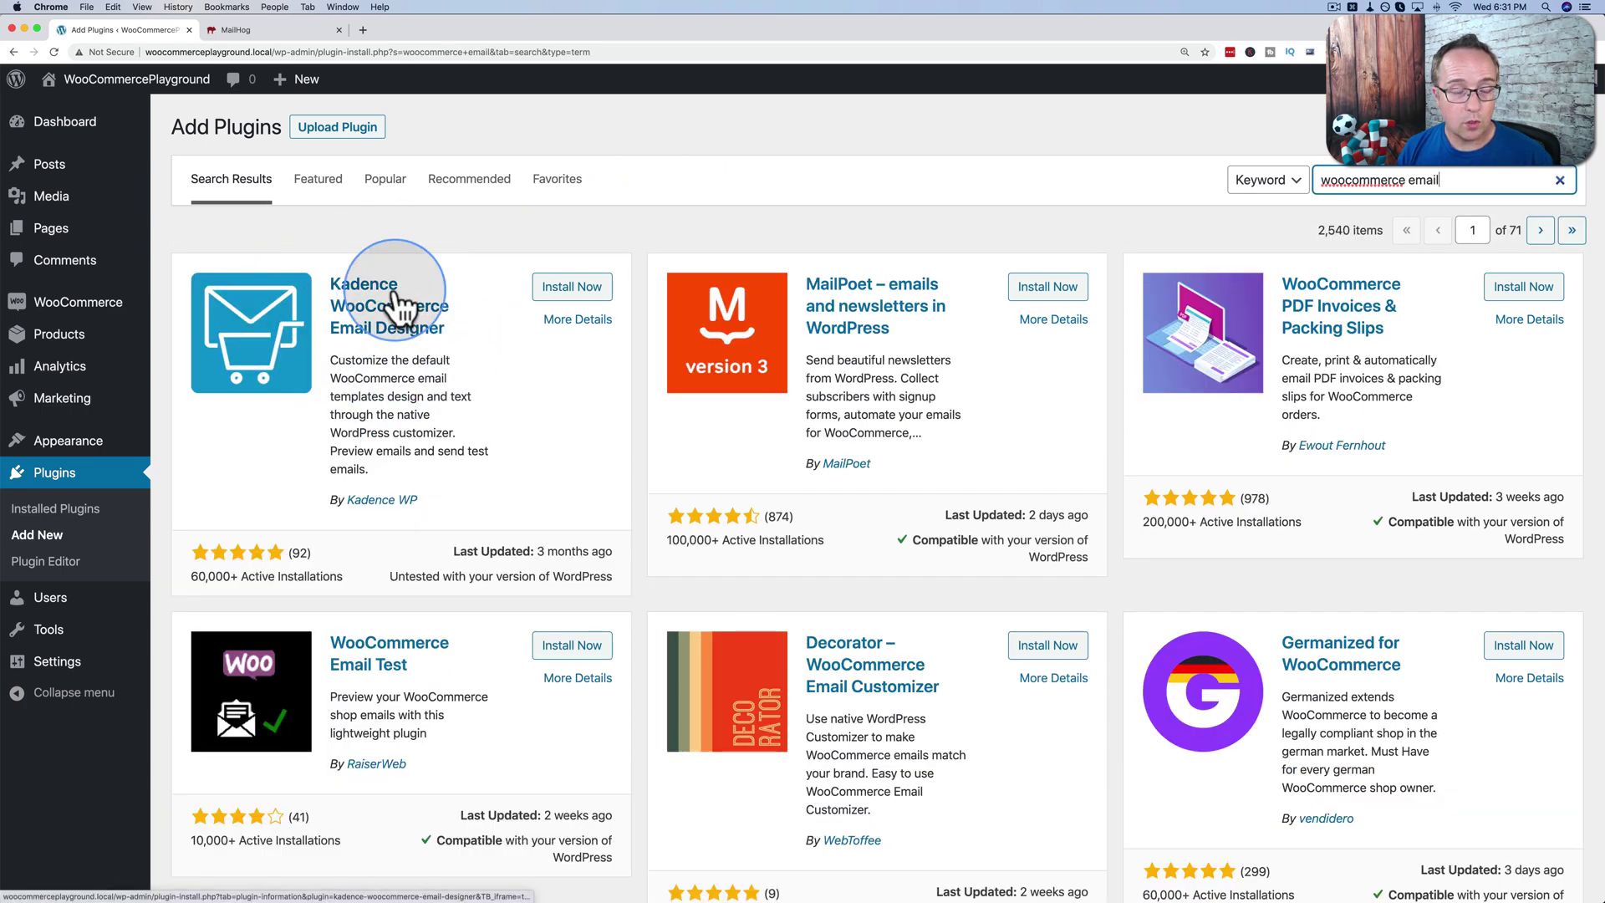
scroll(587, 435, down, 2)
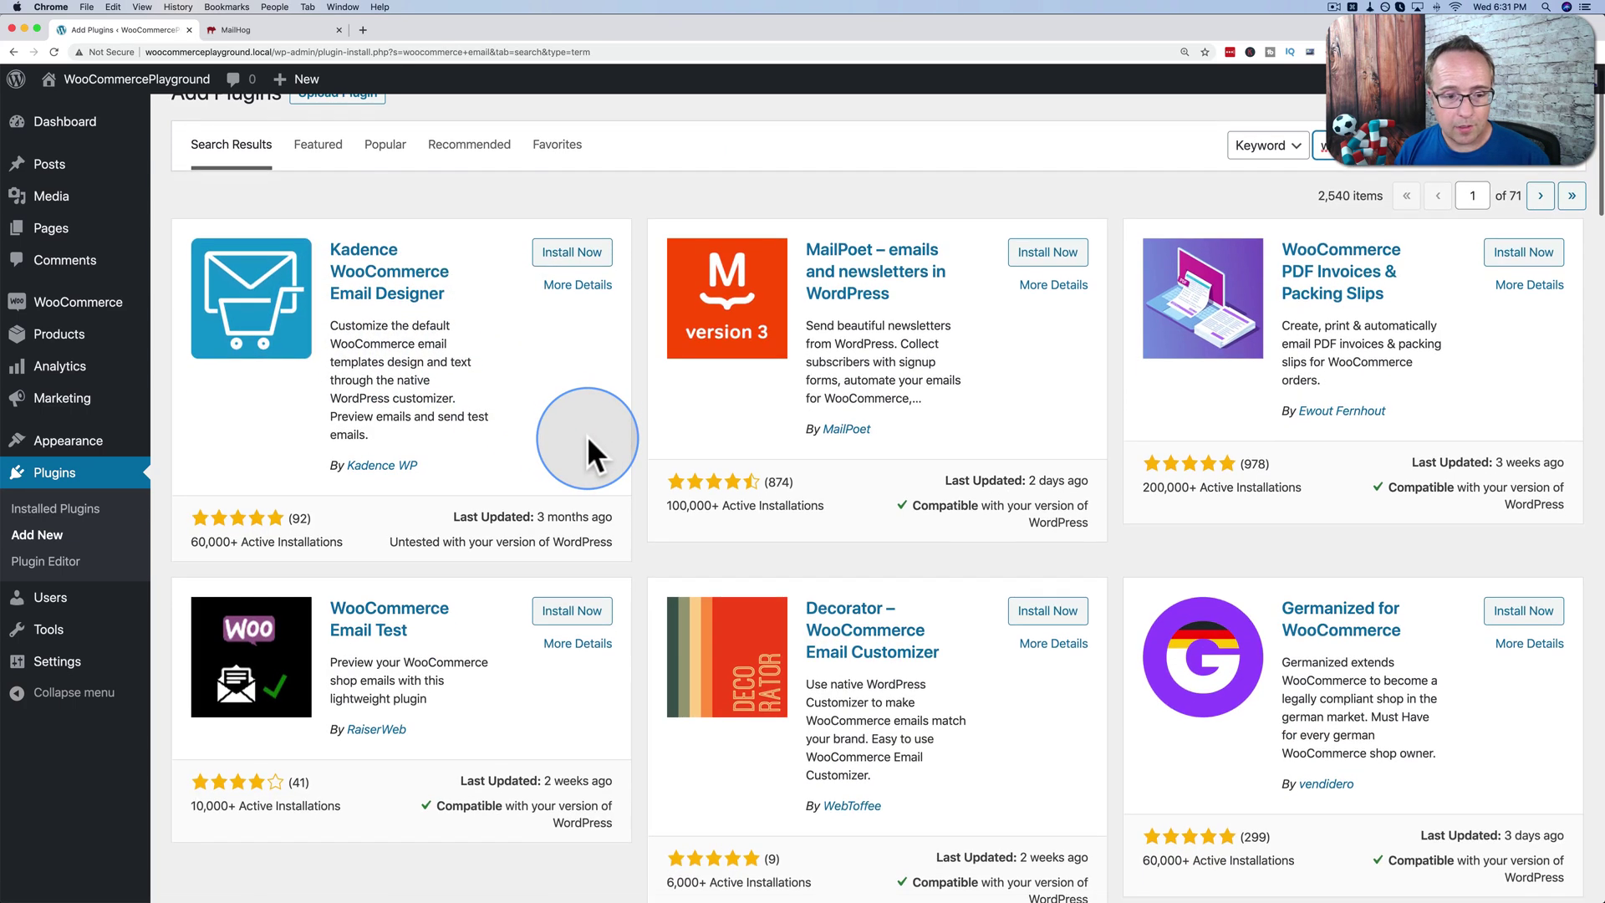
scroll(587, 451, down, 3)
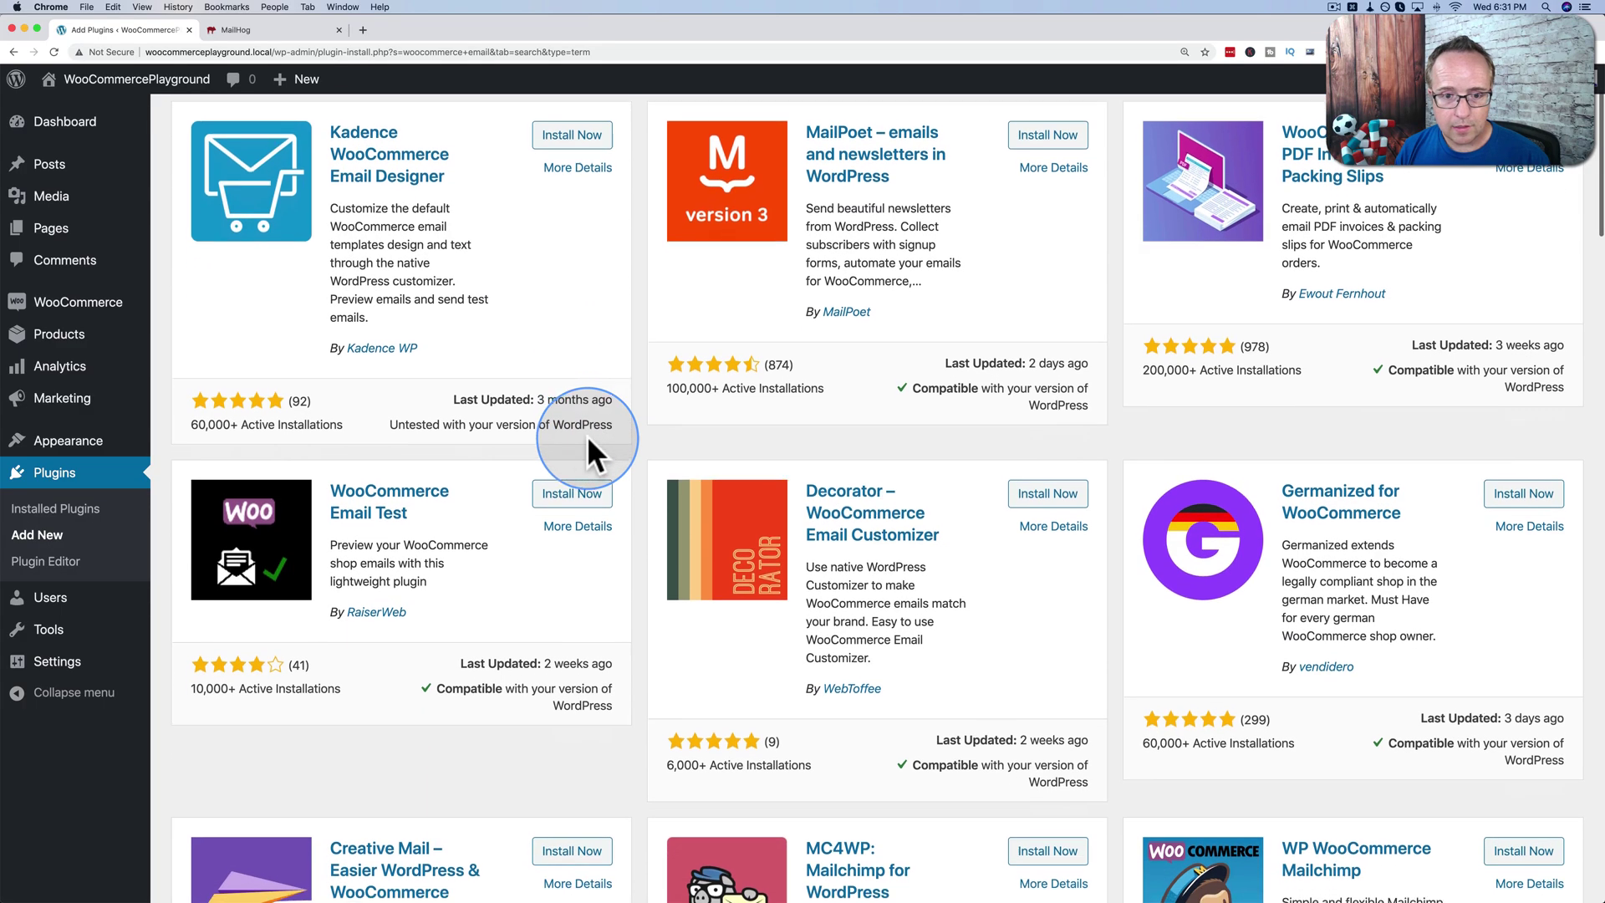
scroll(588, 441, down, 8)
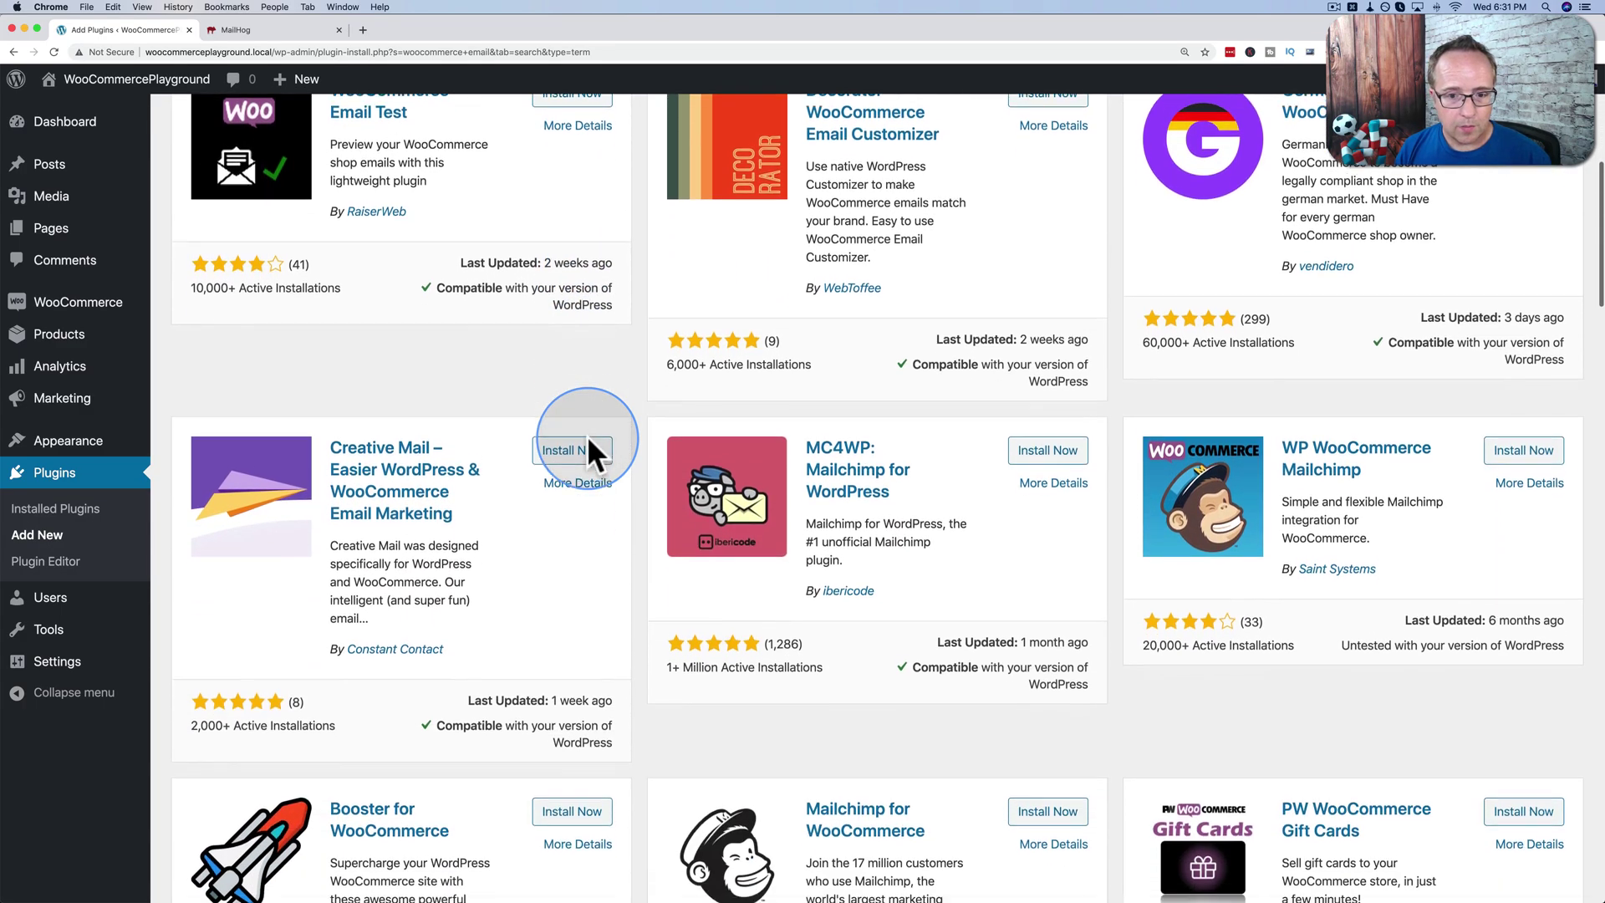
scroll(587, 435, up, 7)
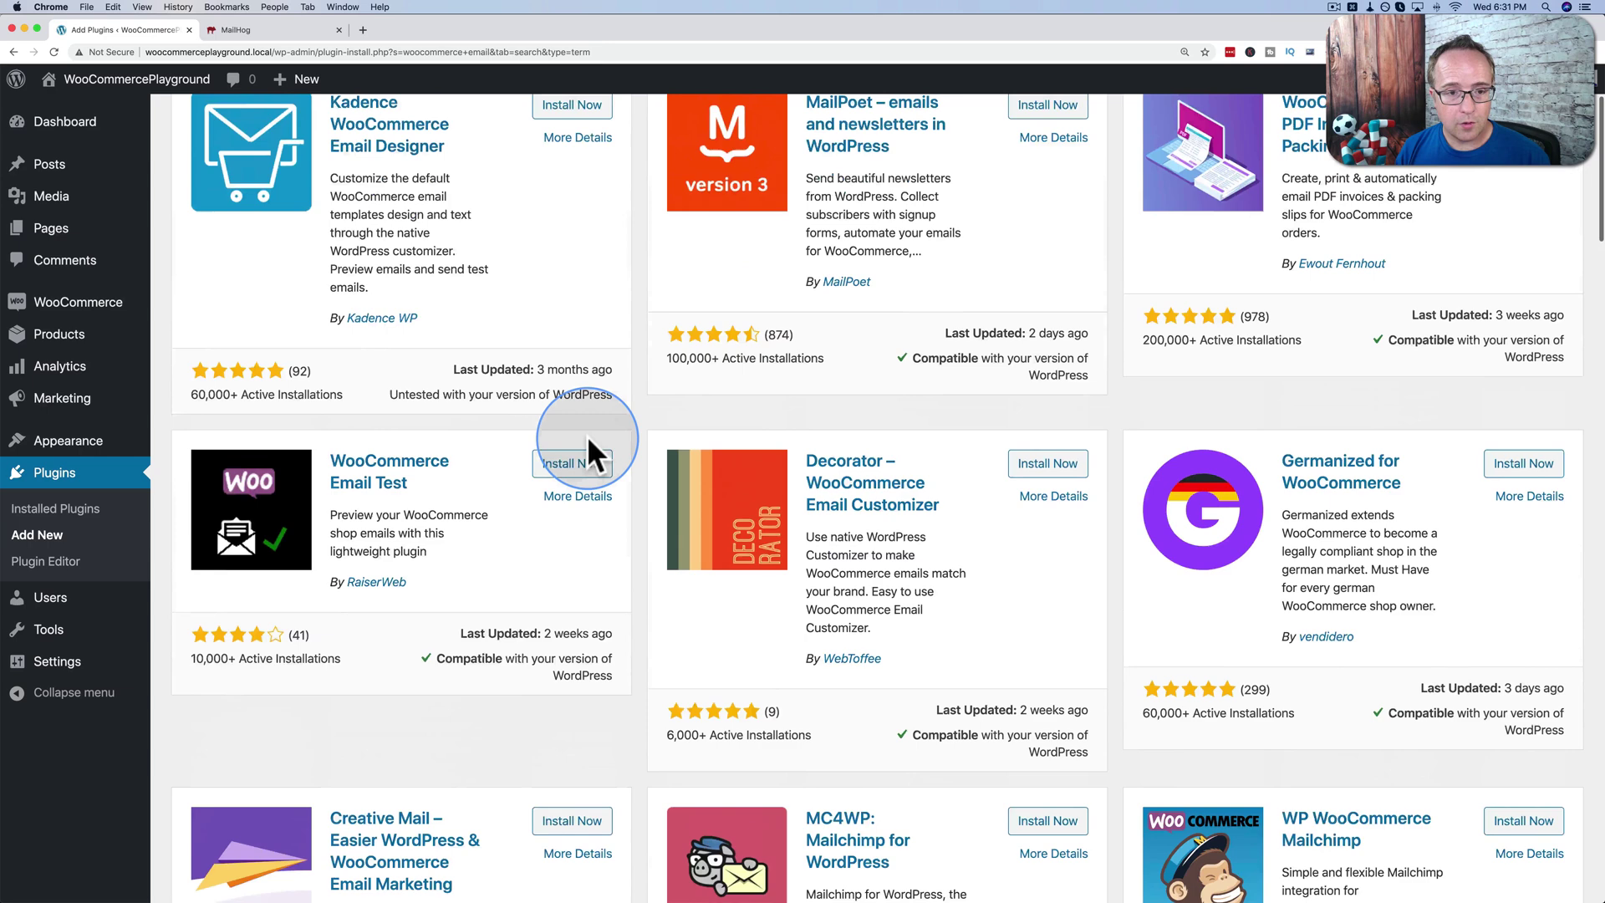
scroll(587, 435, up, 3)
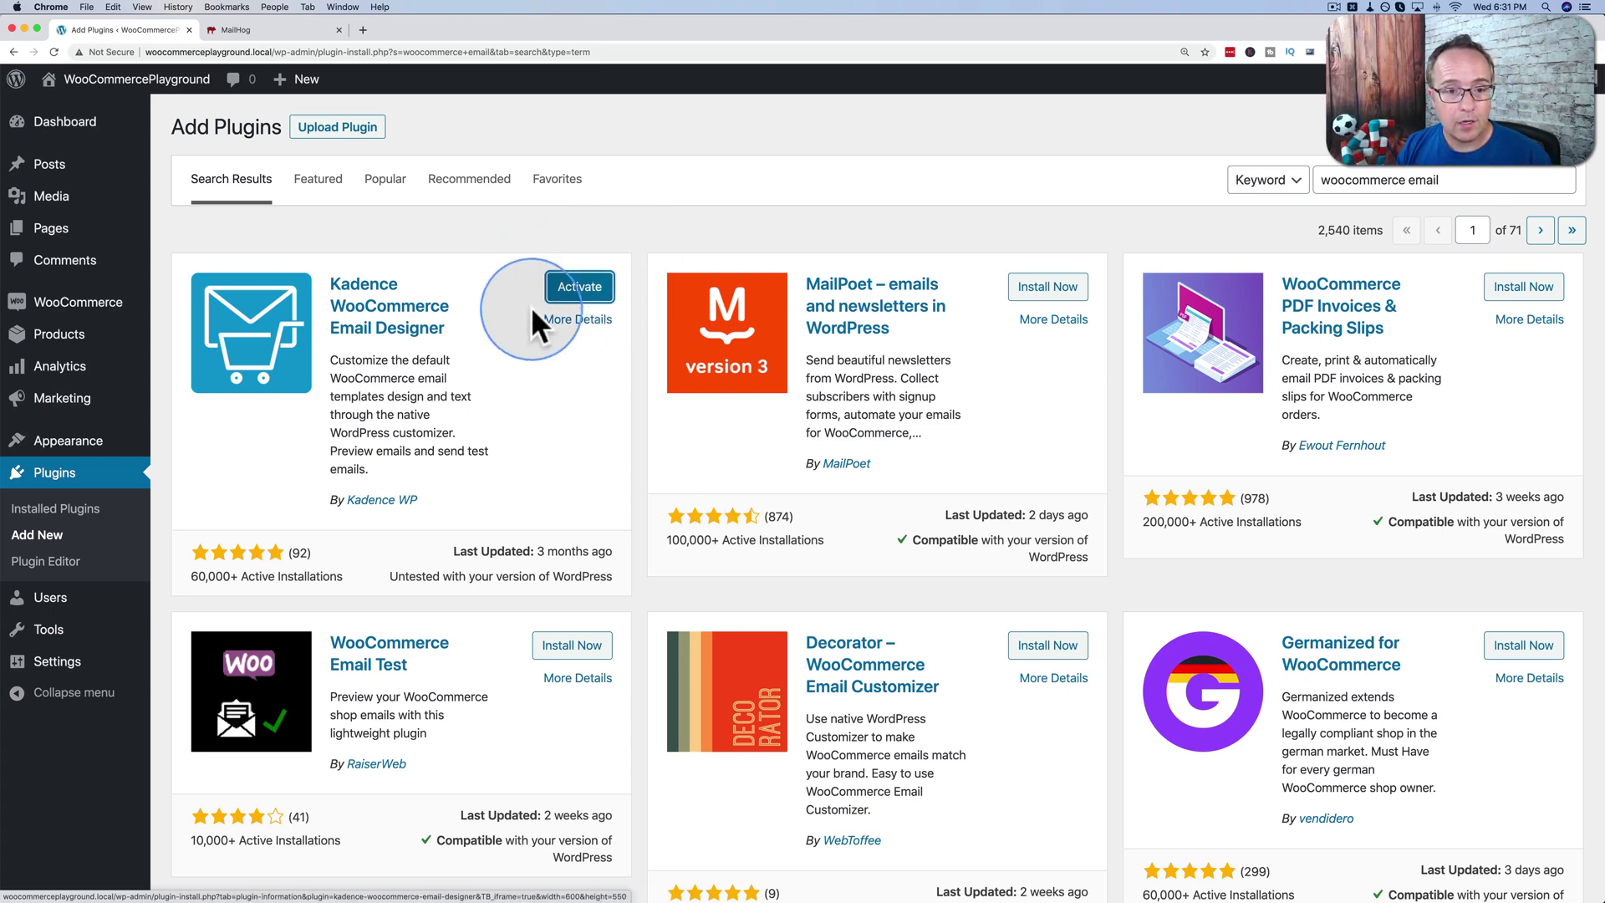
Activate Kadence WooCommerce Email Designer and open WooCommerce > Email Customizer.
click(587, 294)
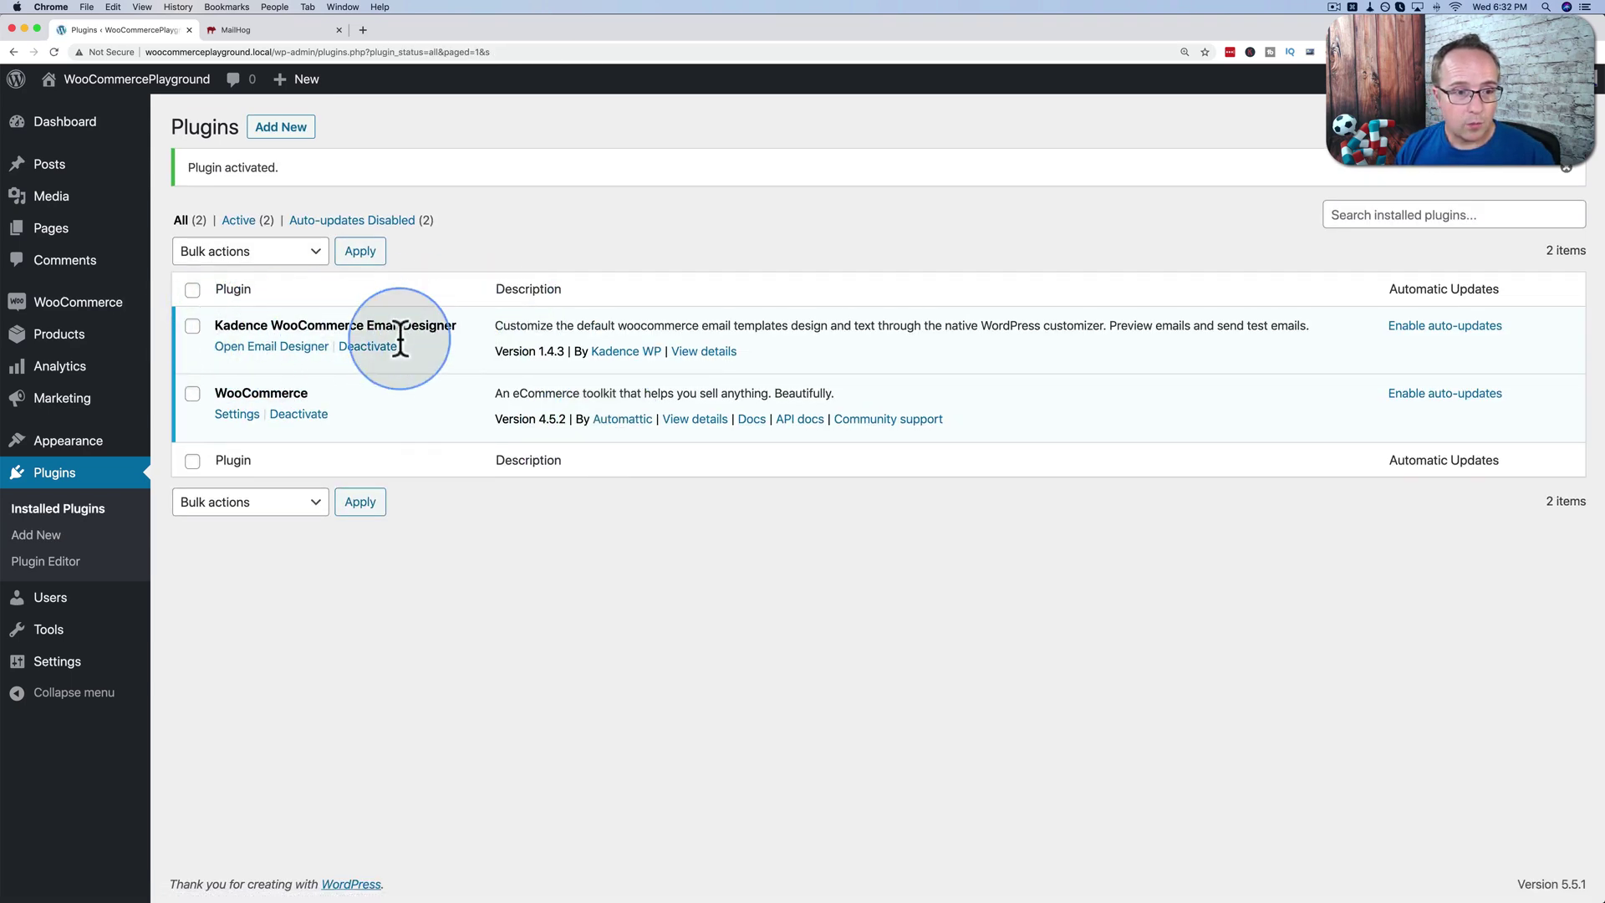
mouse_move(79, 308)
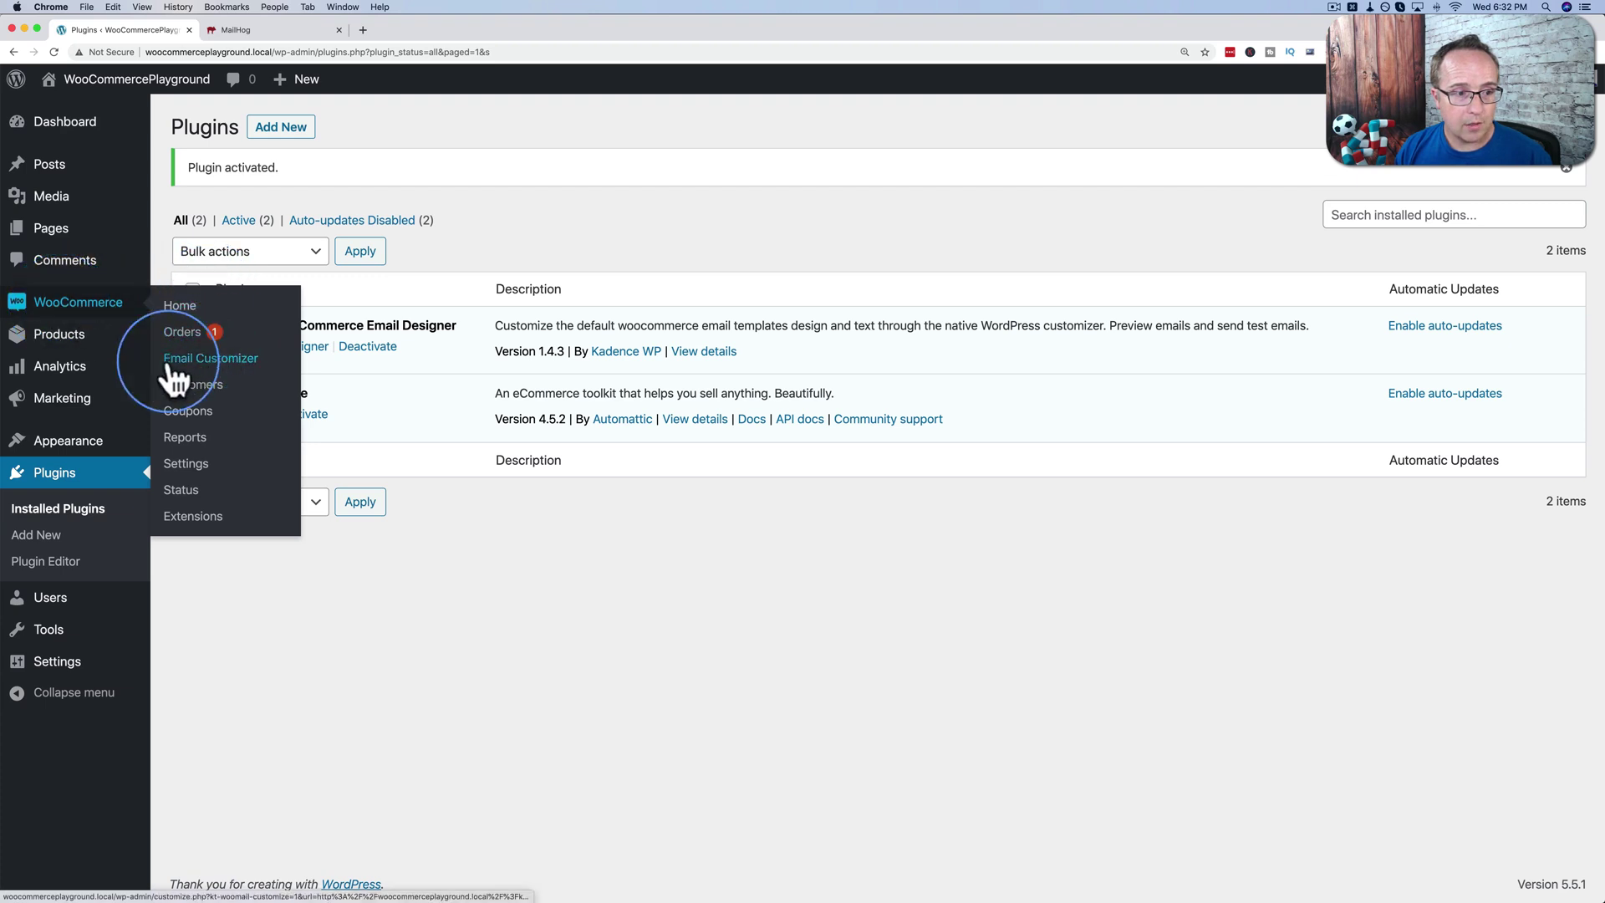
click(226, 359)
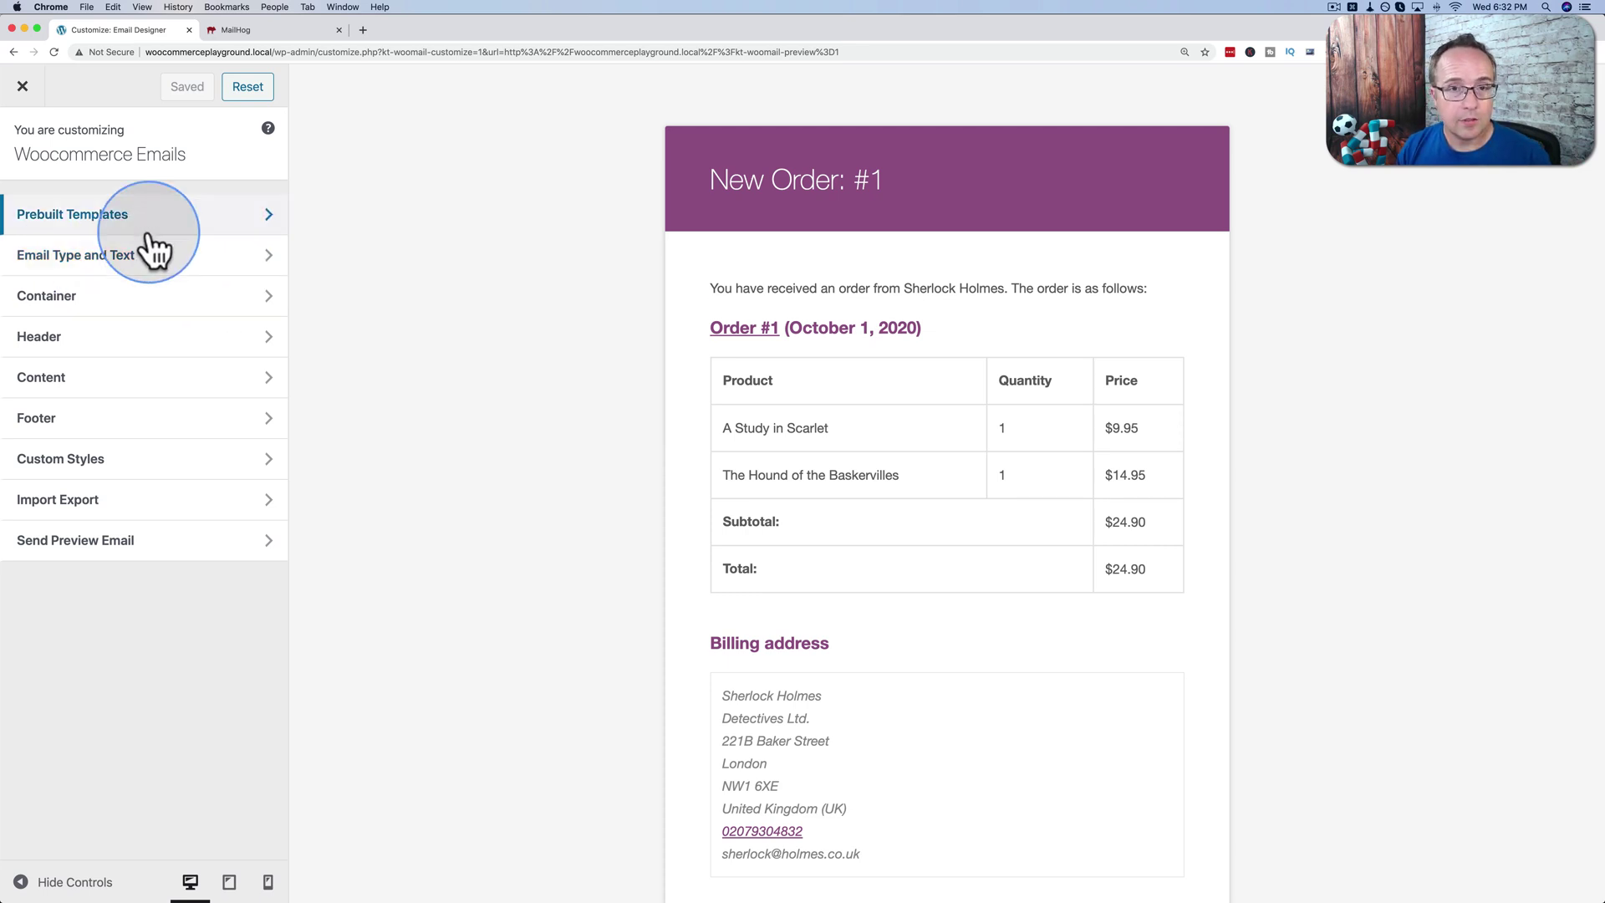
Browse the Prebuilt Templates, first trying the BRAND template with the dark footer.
click(97, 219)
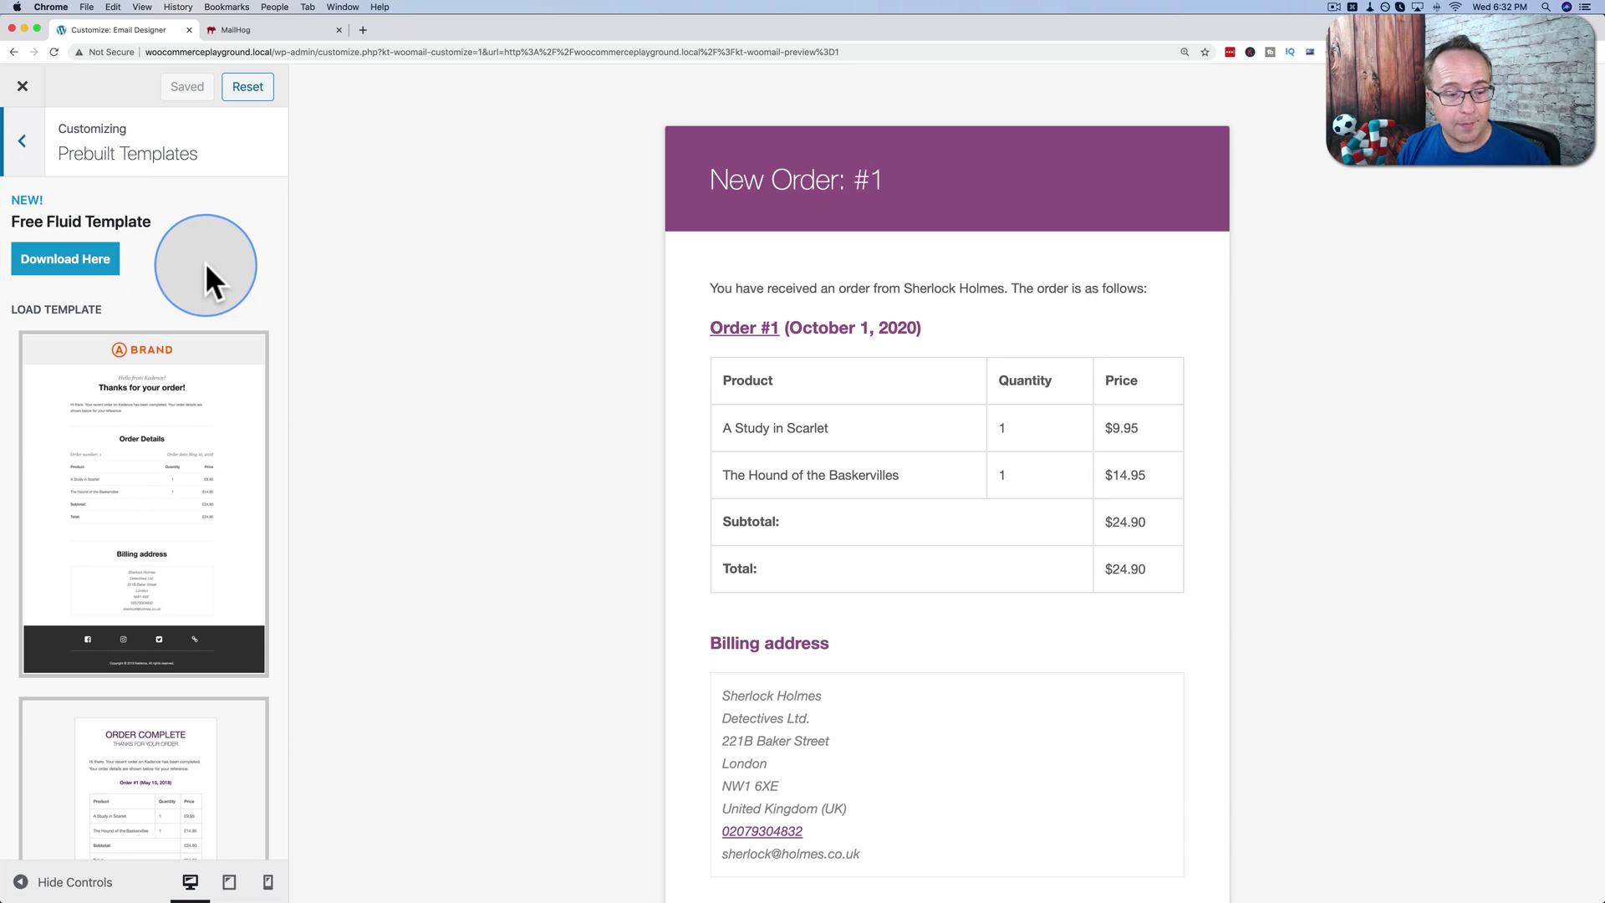
click(186, 358)
scroll(187, 232, down, 3)
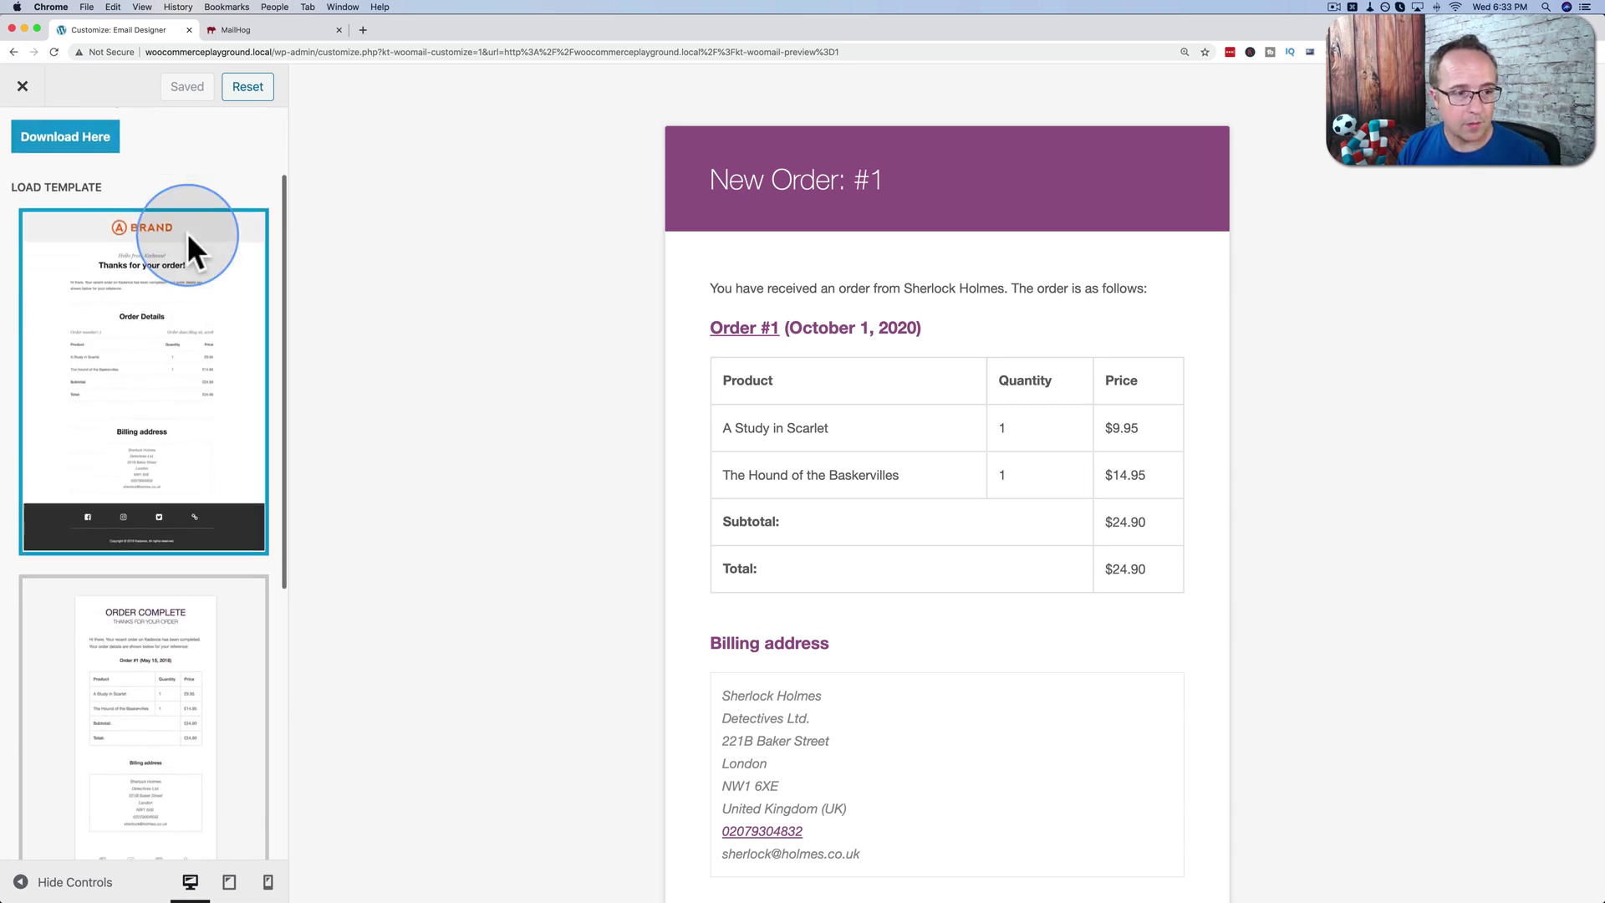
scroll(164, 396, down, 8)
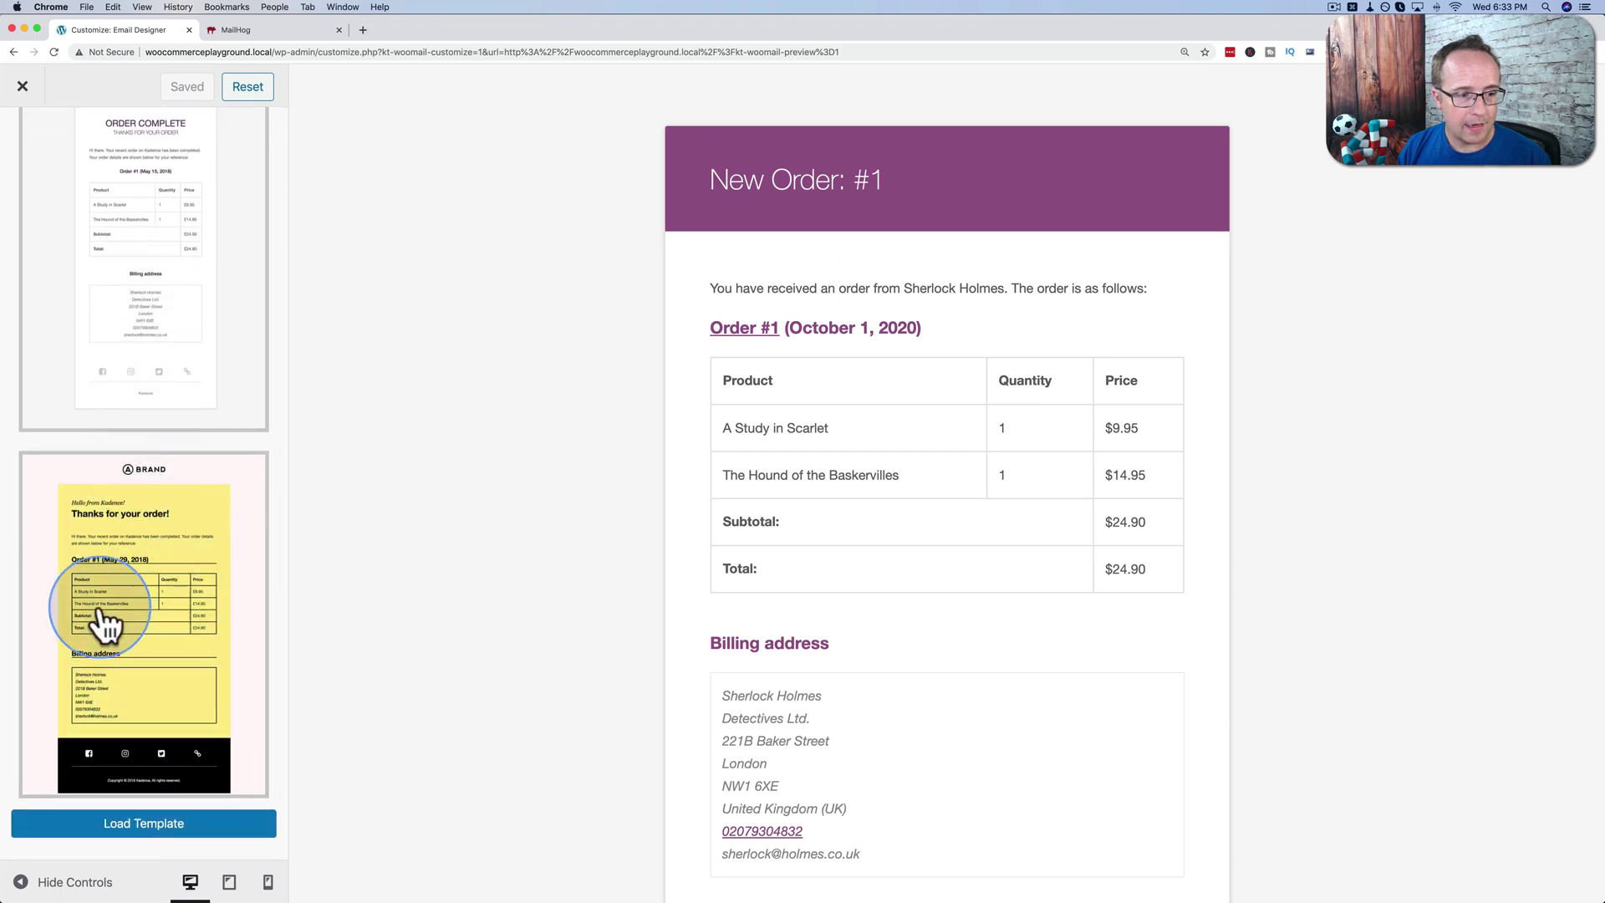
scroll(163, 621, up, 2)
scroll(167, 625, up, 2)
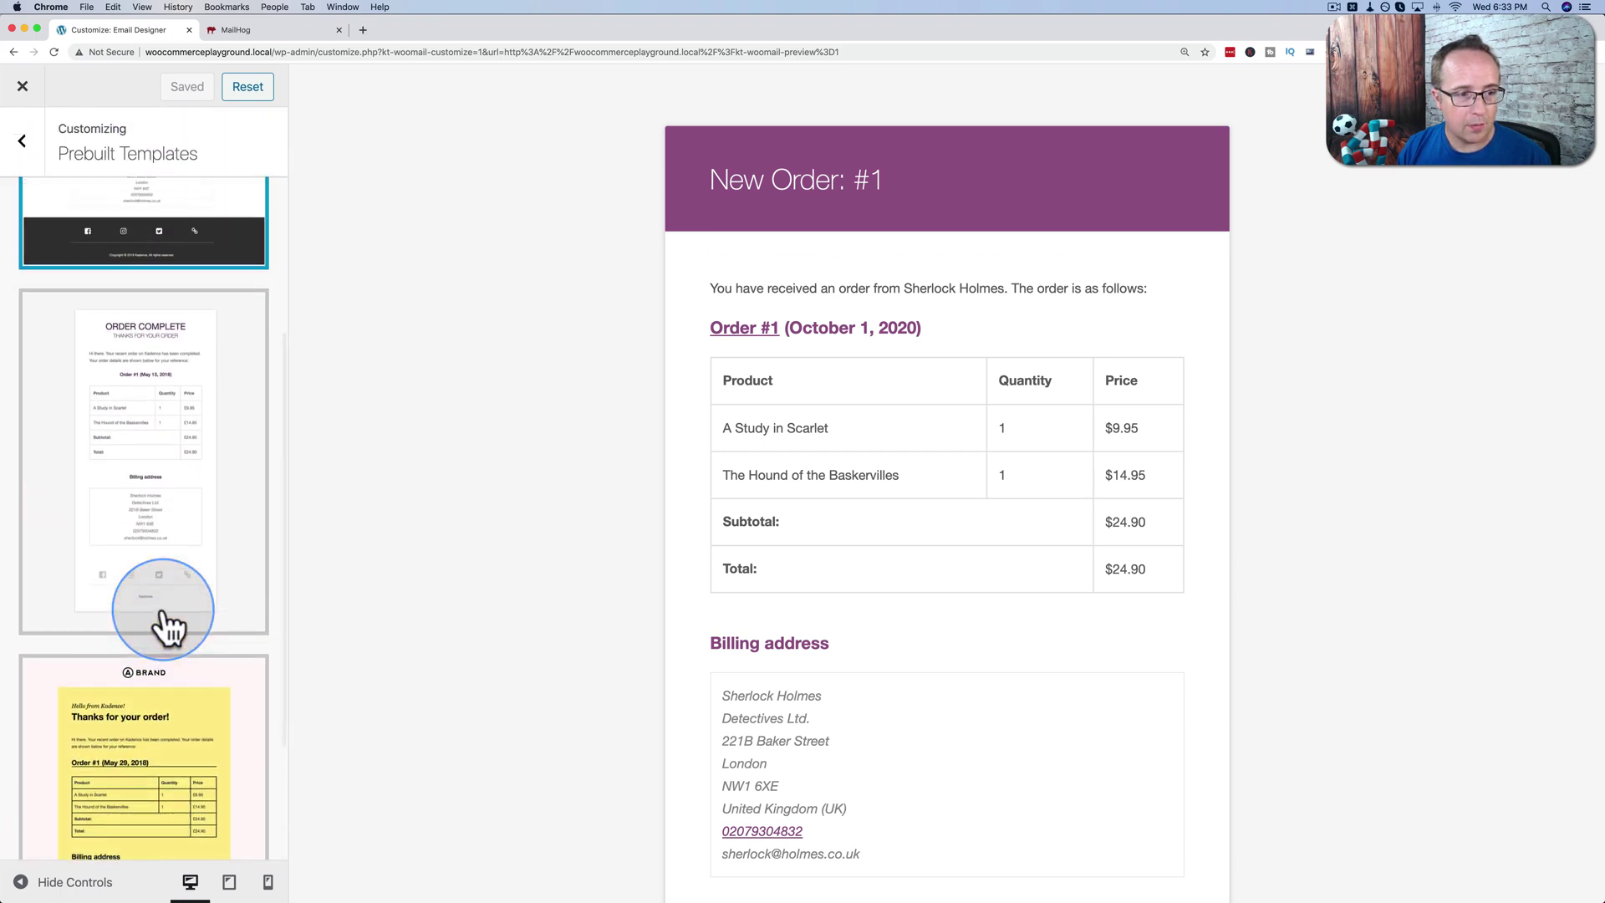
scroll(163, 626, down, 1)
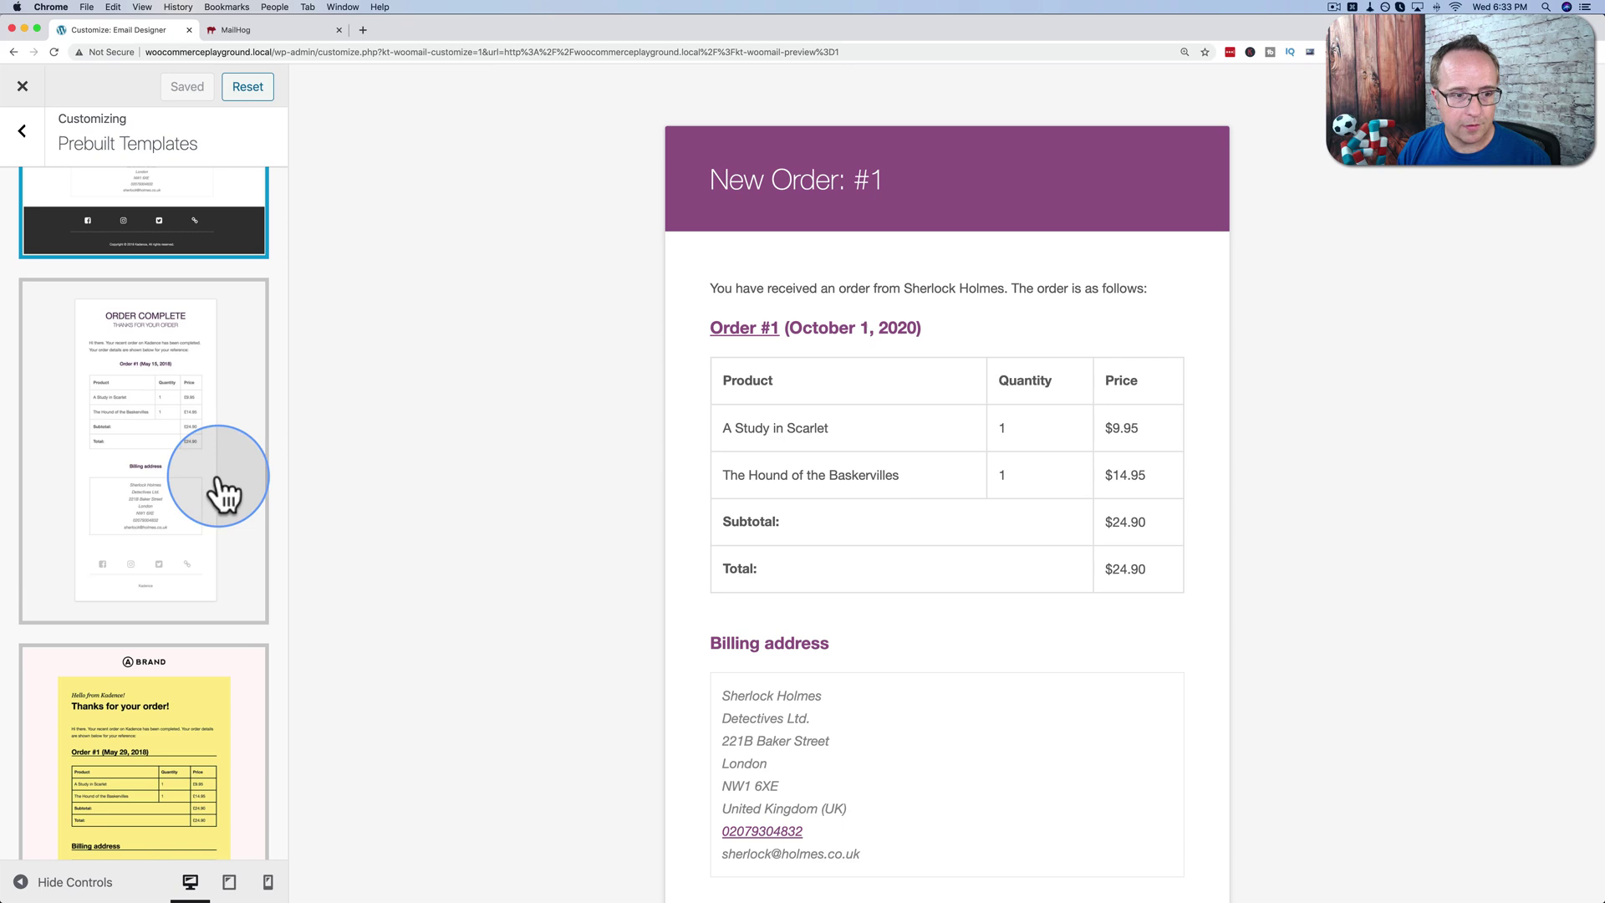
scroll(201, 544, up, 4)
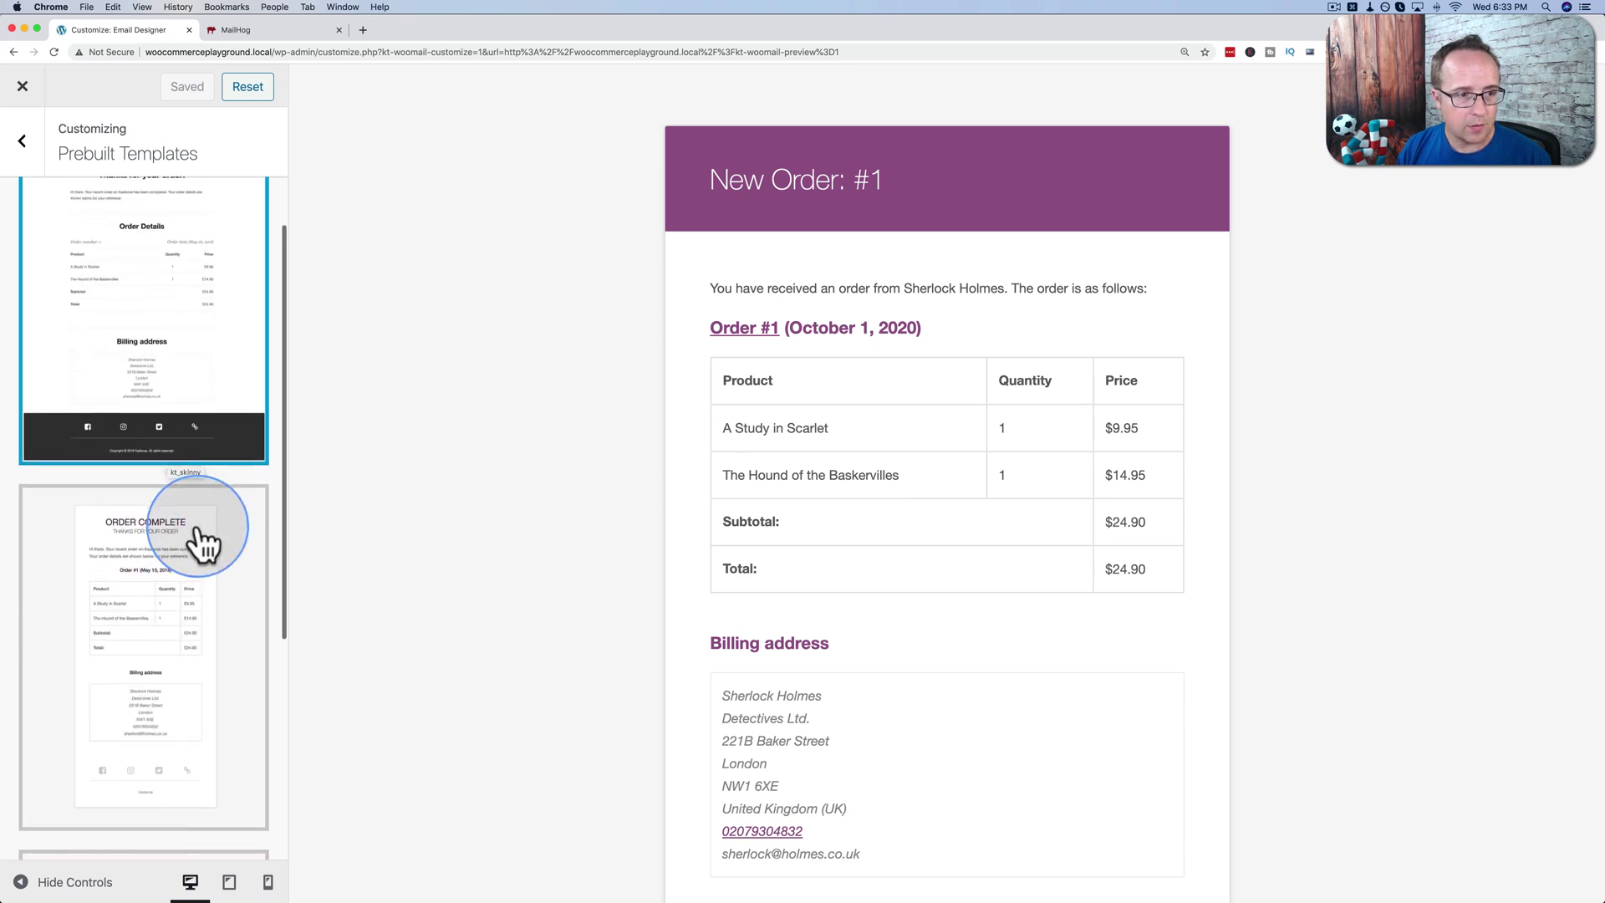
scroll(197, 535, up, 2)
scroll(193, 539, down, 5)
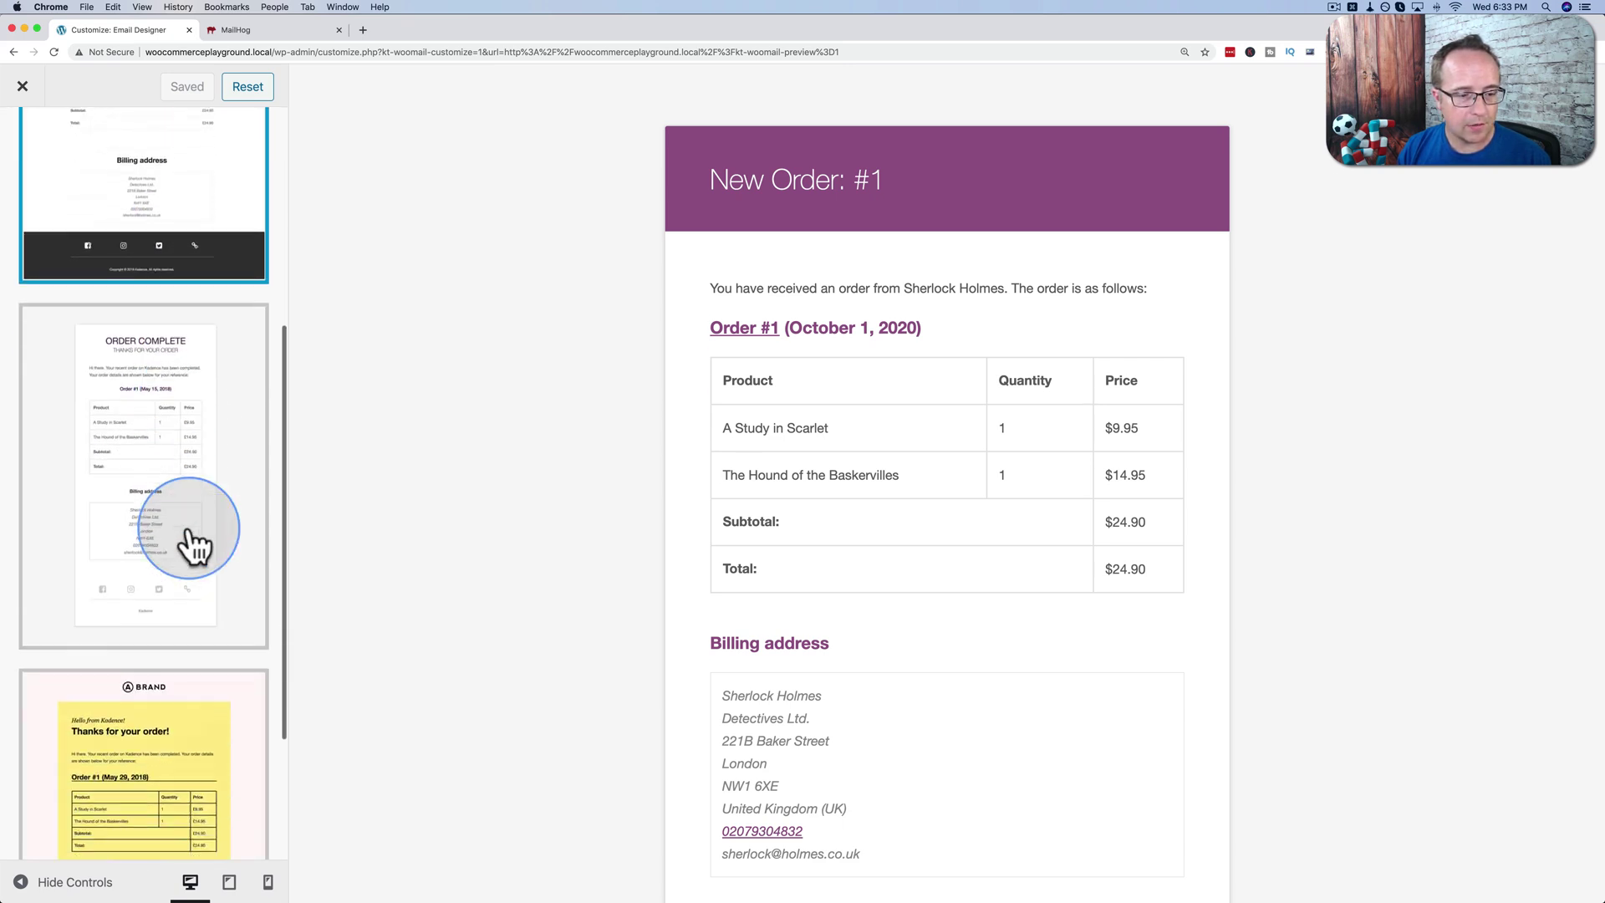
scroll(194, 542, down, 4)
Select the yellow BRAND template and load it.
click(198, 539)
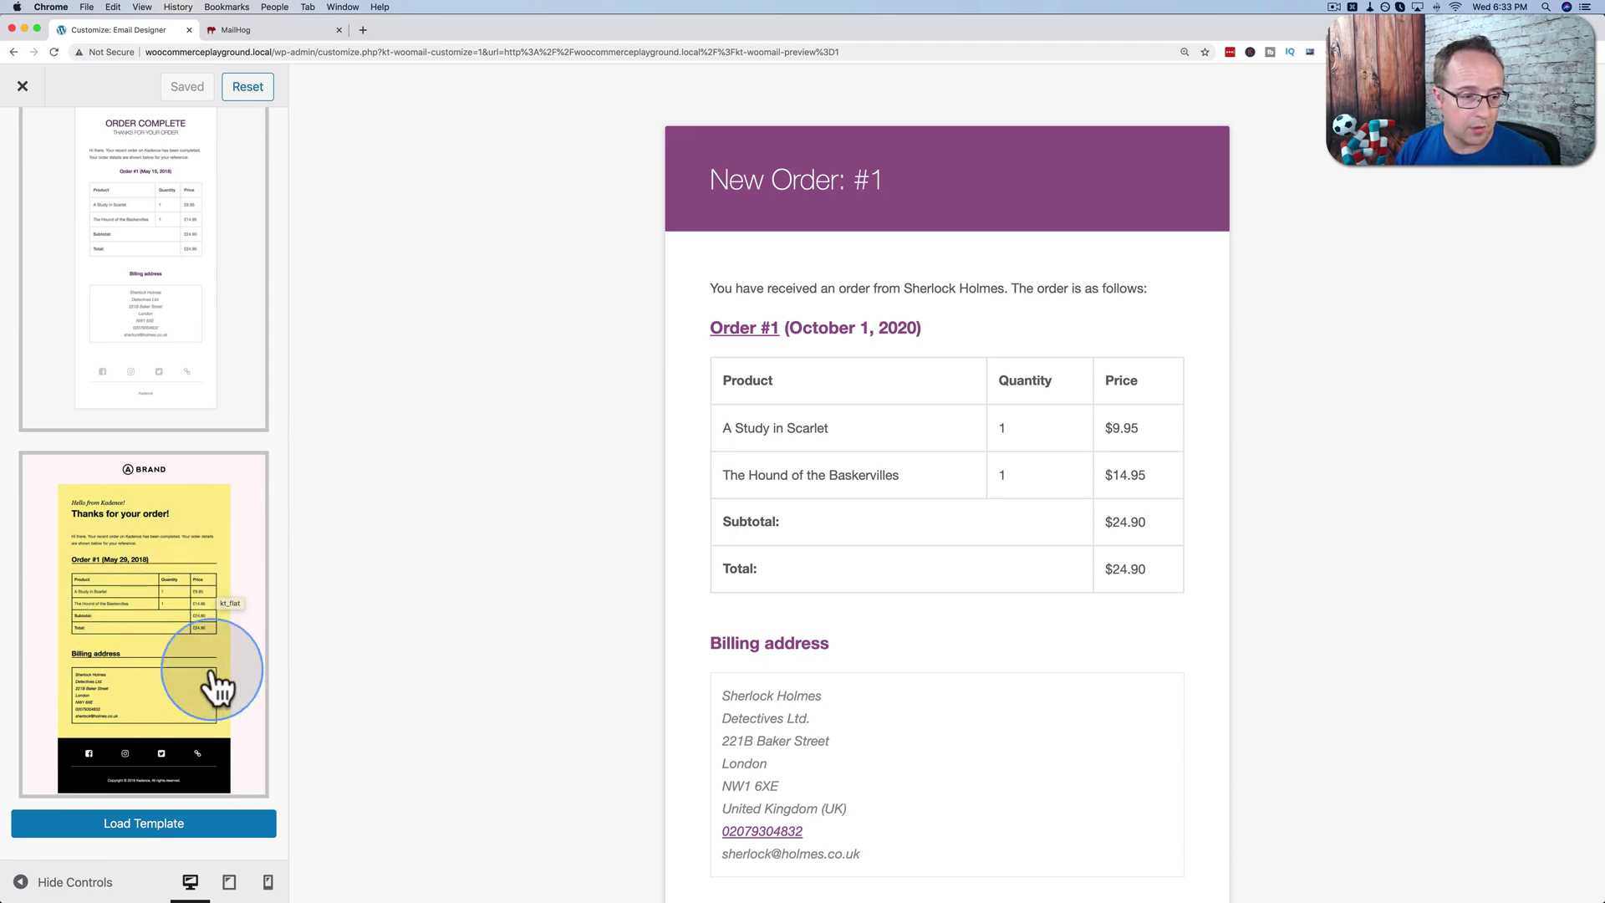
scroll(136, 661, up, 2)
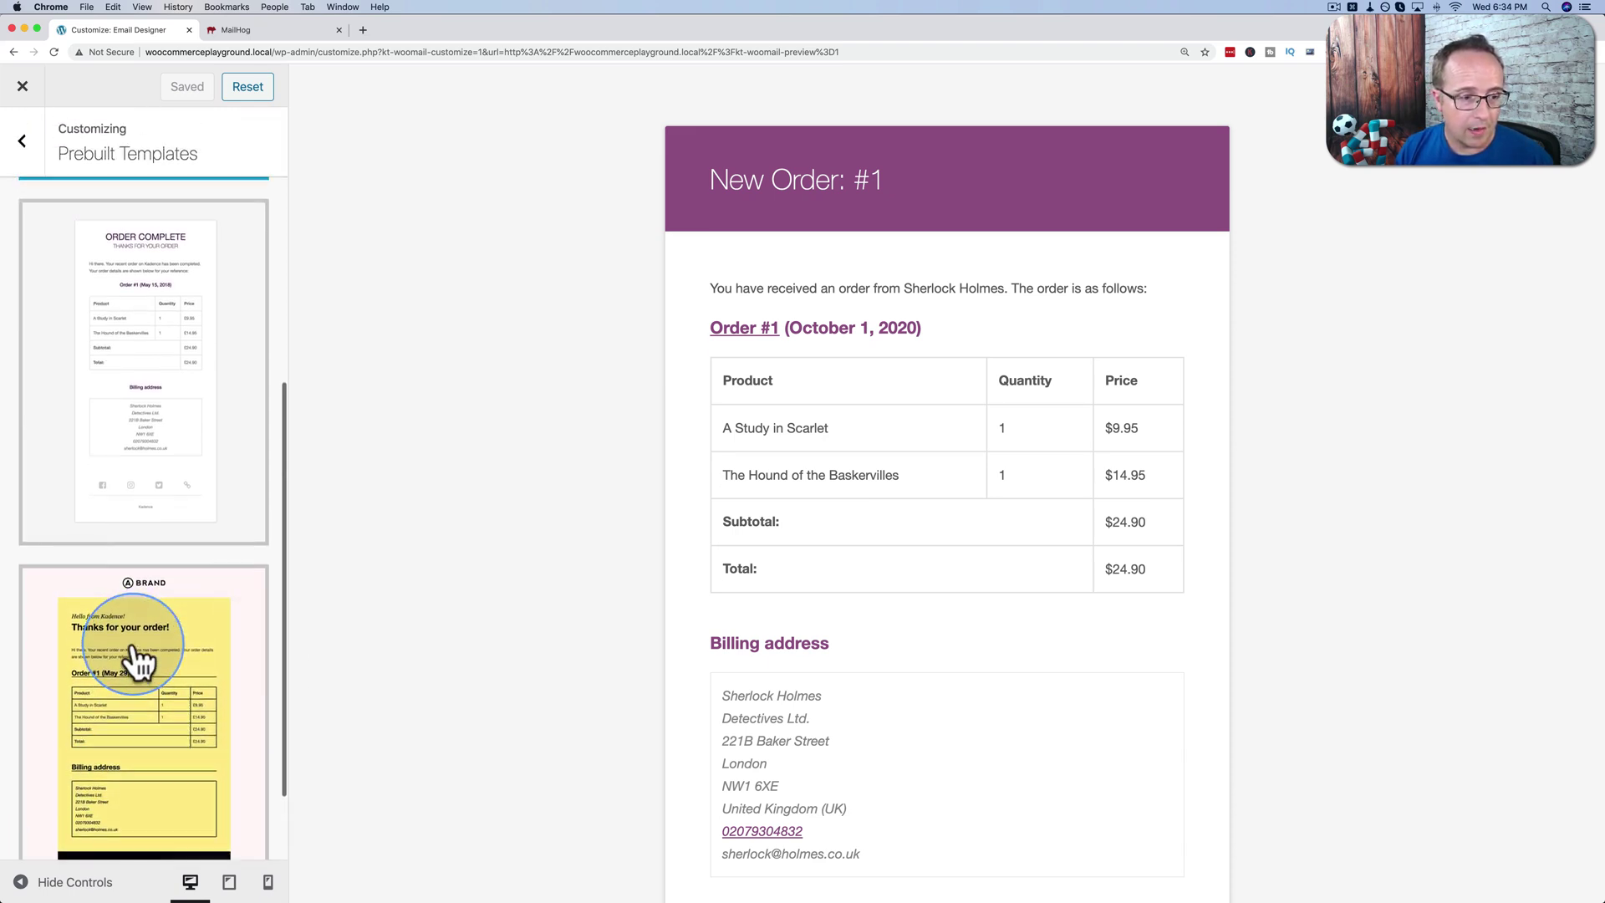
scroll(137, 661, down, 2)
scroll(134, 652, up, 8)
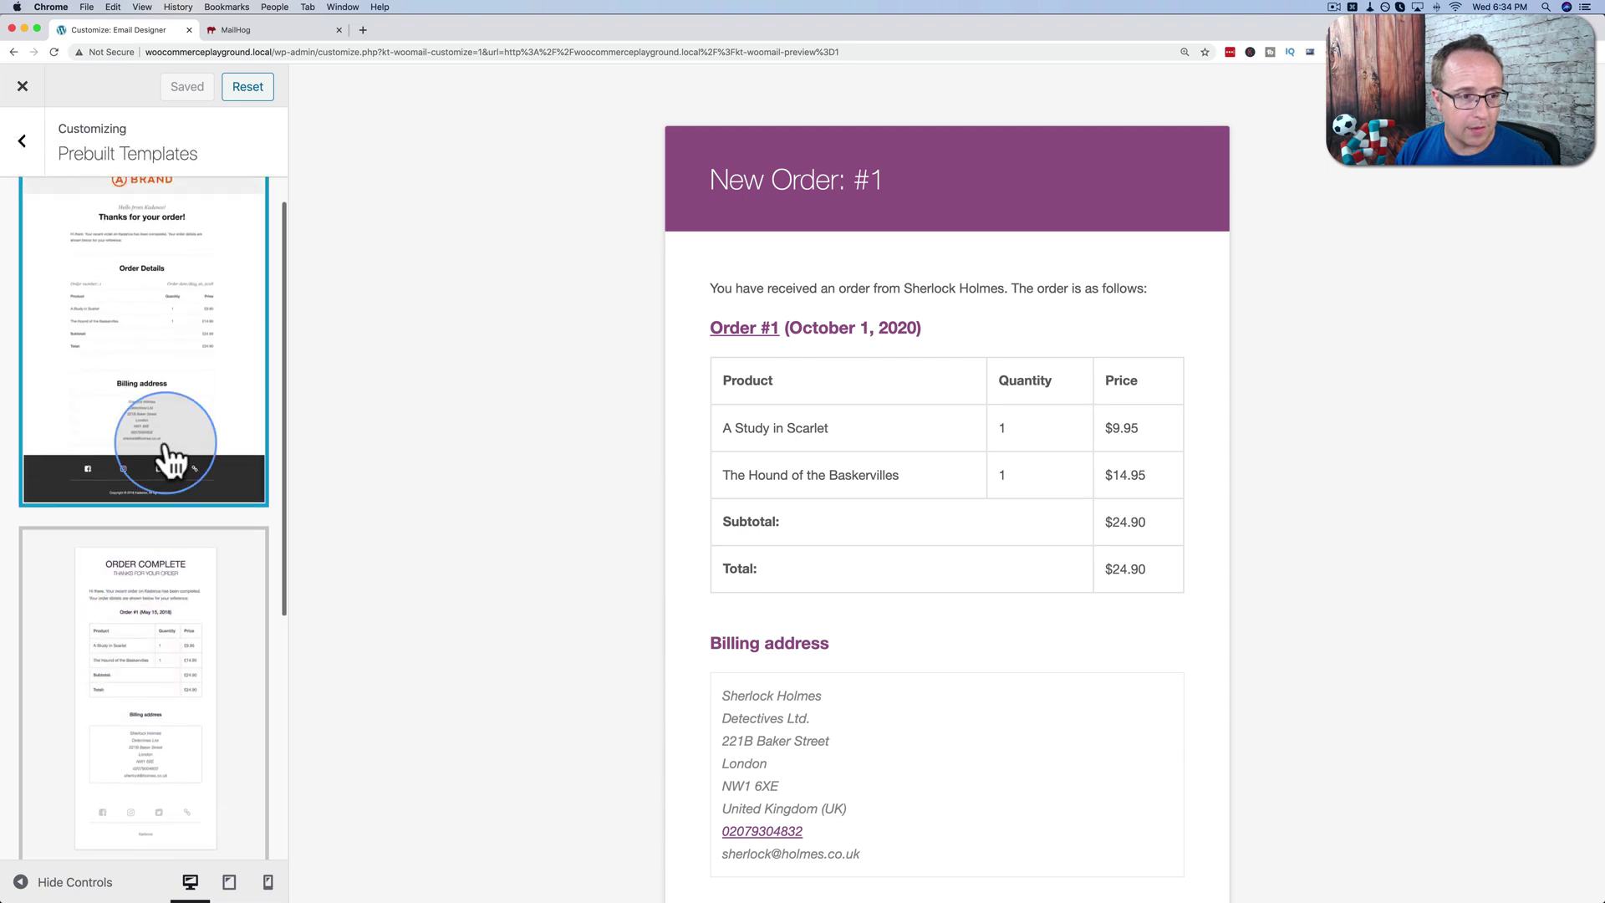
scroll(173, 406, down, 8)
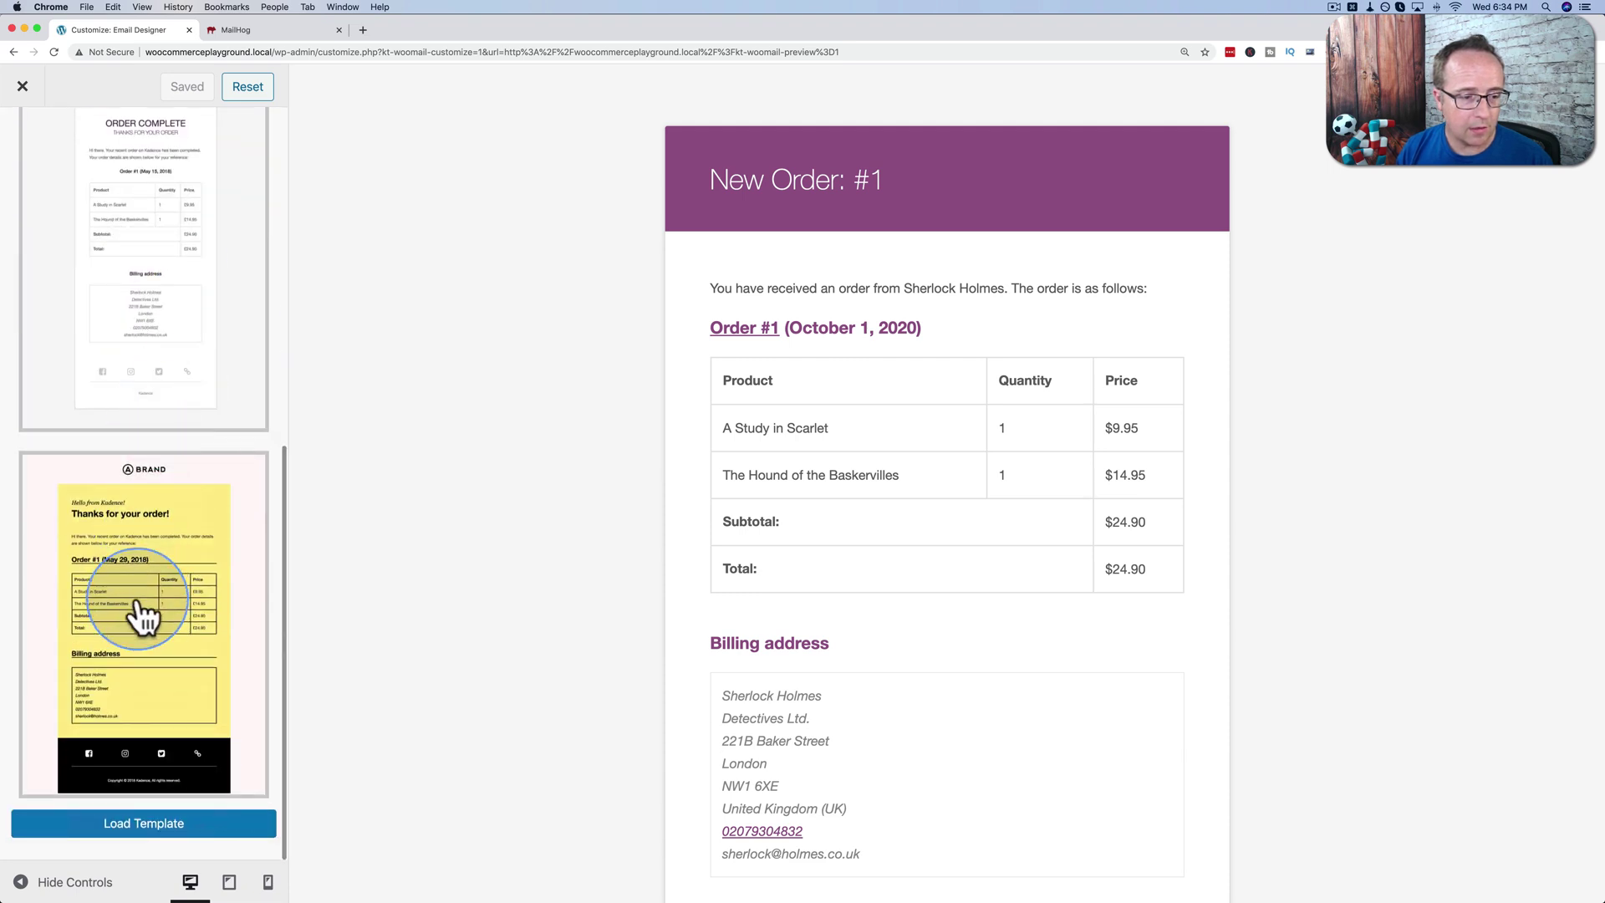
click(144, 823)
Confirm replacing the current settings with the BRAND template.
click(910, 148)
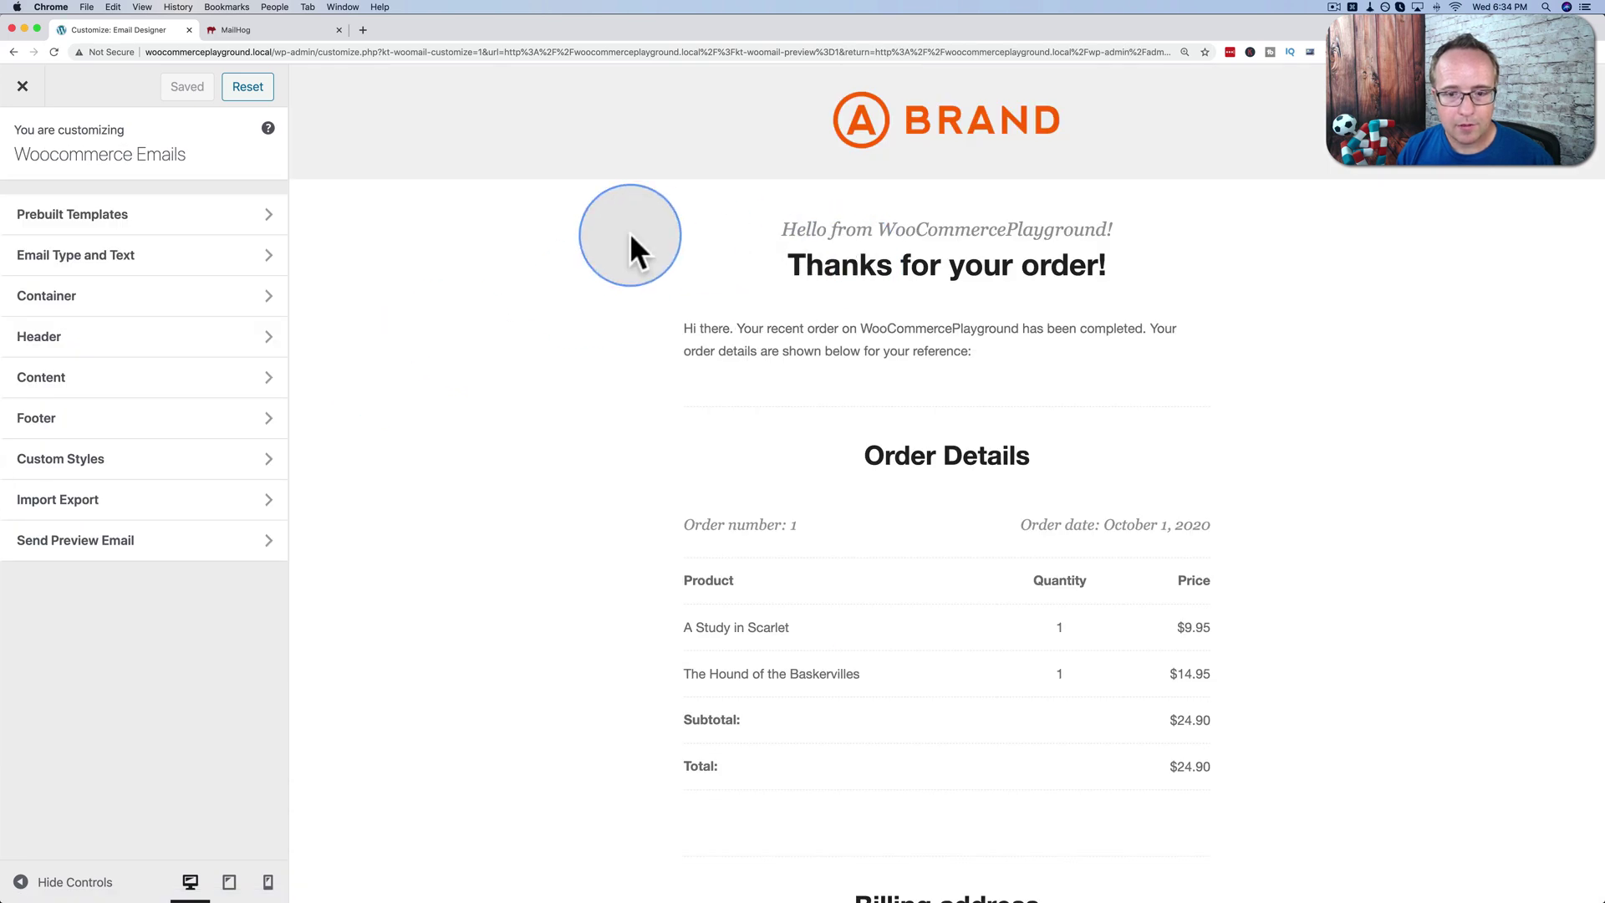
scroll(629, 233, down, 10)
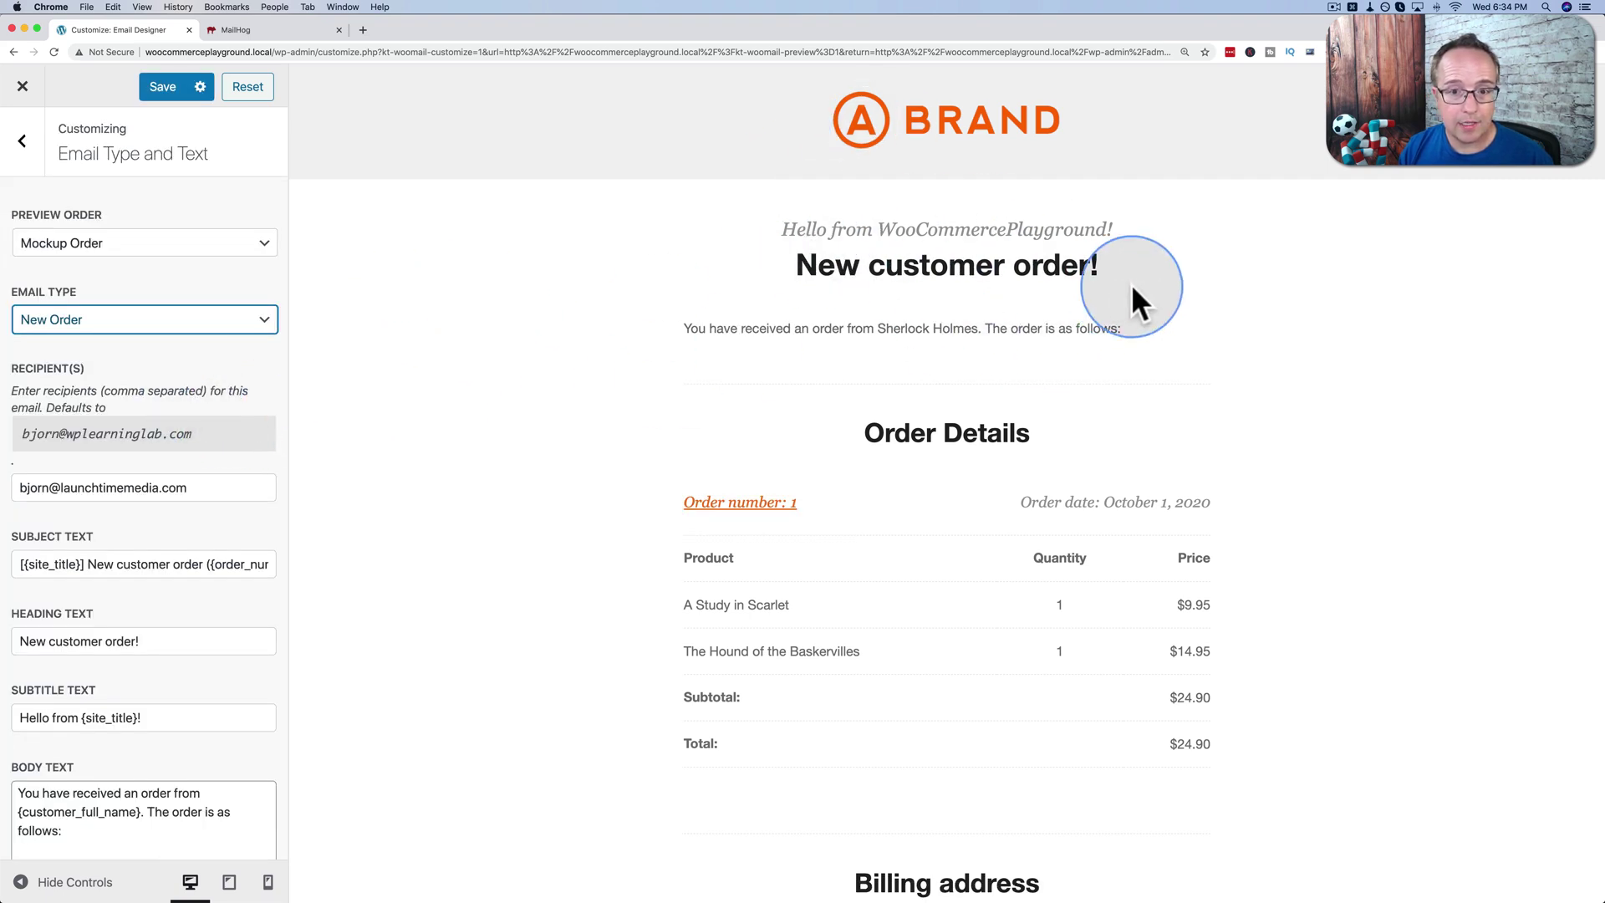
scroll(112, 439, down, 3)
scroll(112, 440, down, 2)
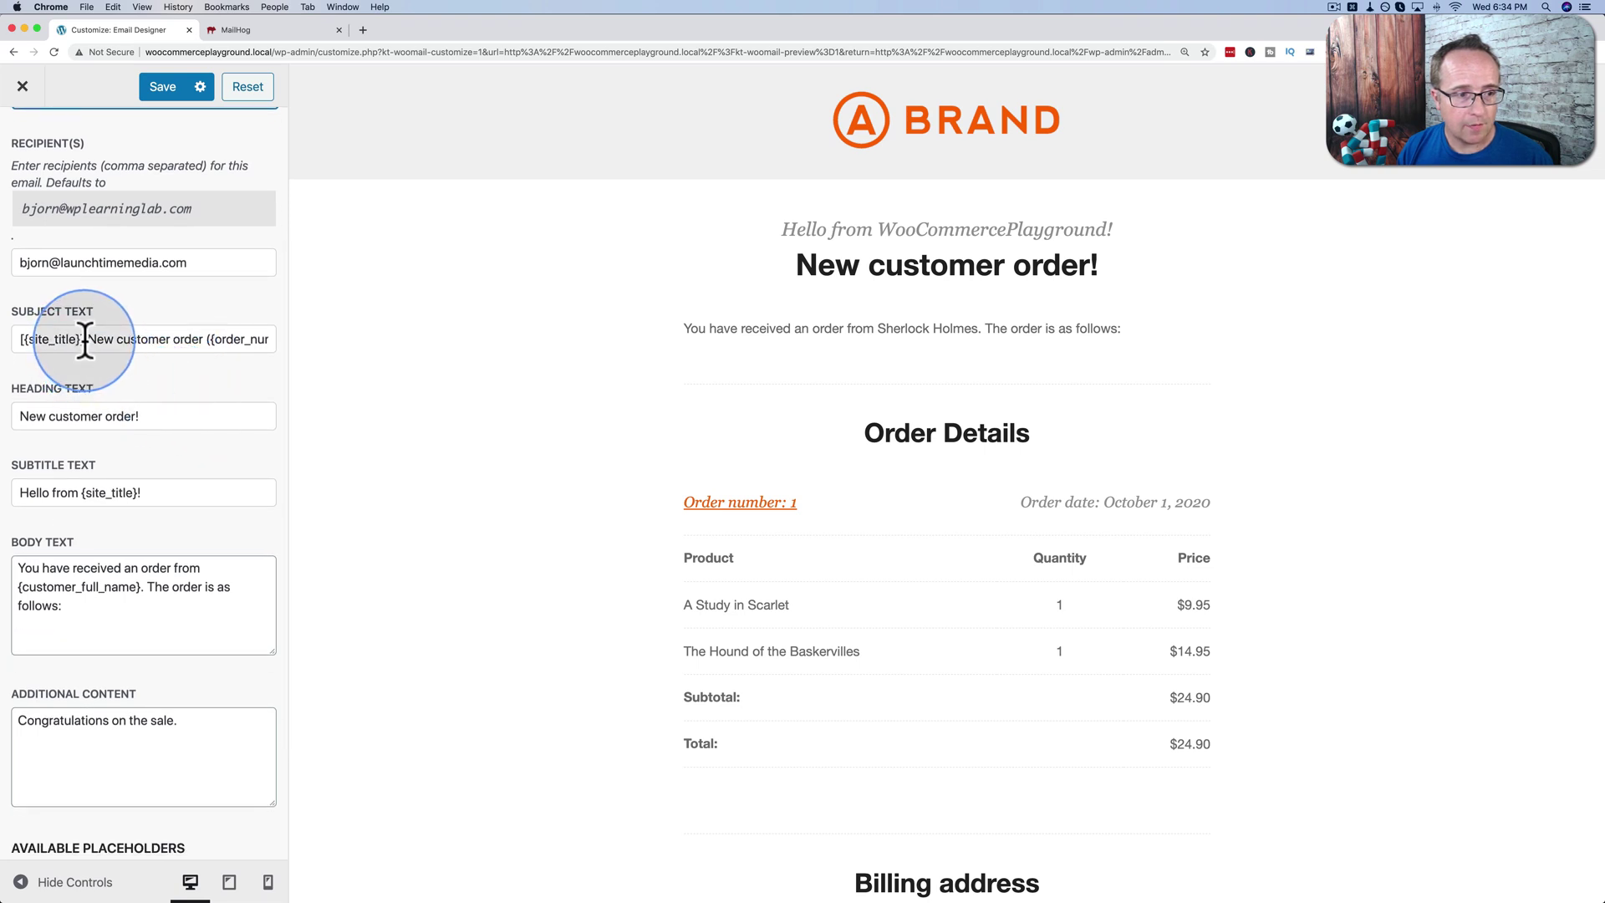
Compare the subject, heading and subtitle fields in Email Type and Text with the preview.
click(72, 341)
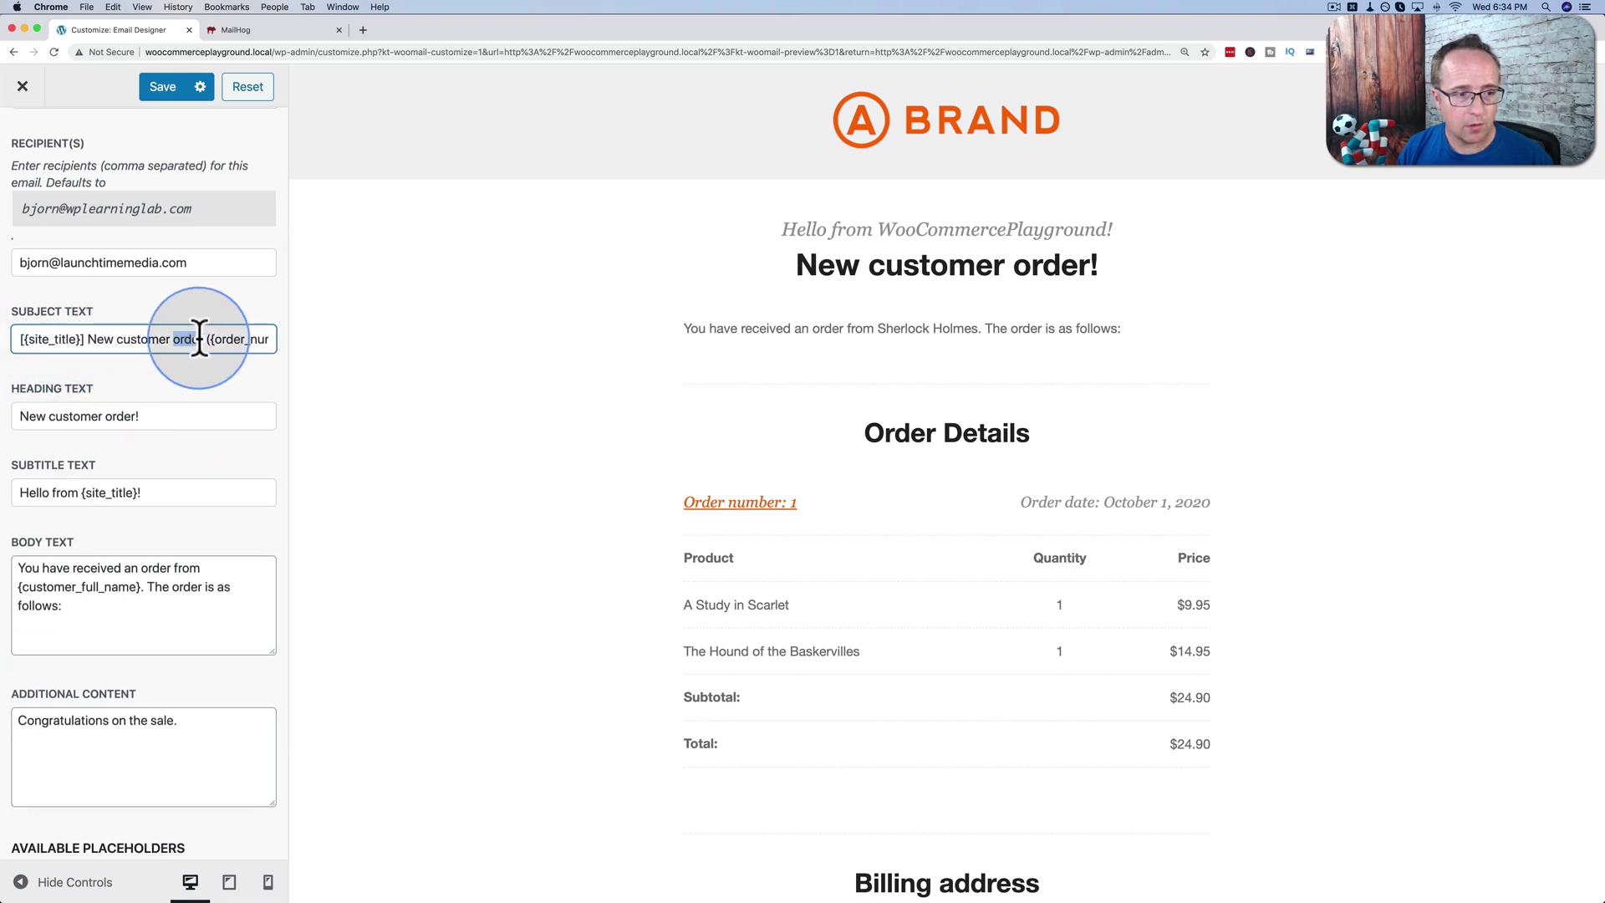
drag(162, 410, 17, 415)
scroll(242, 418, down, 2)
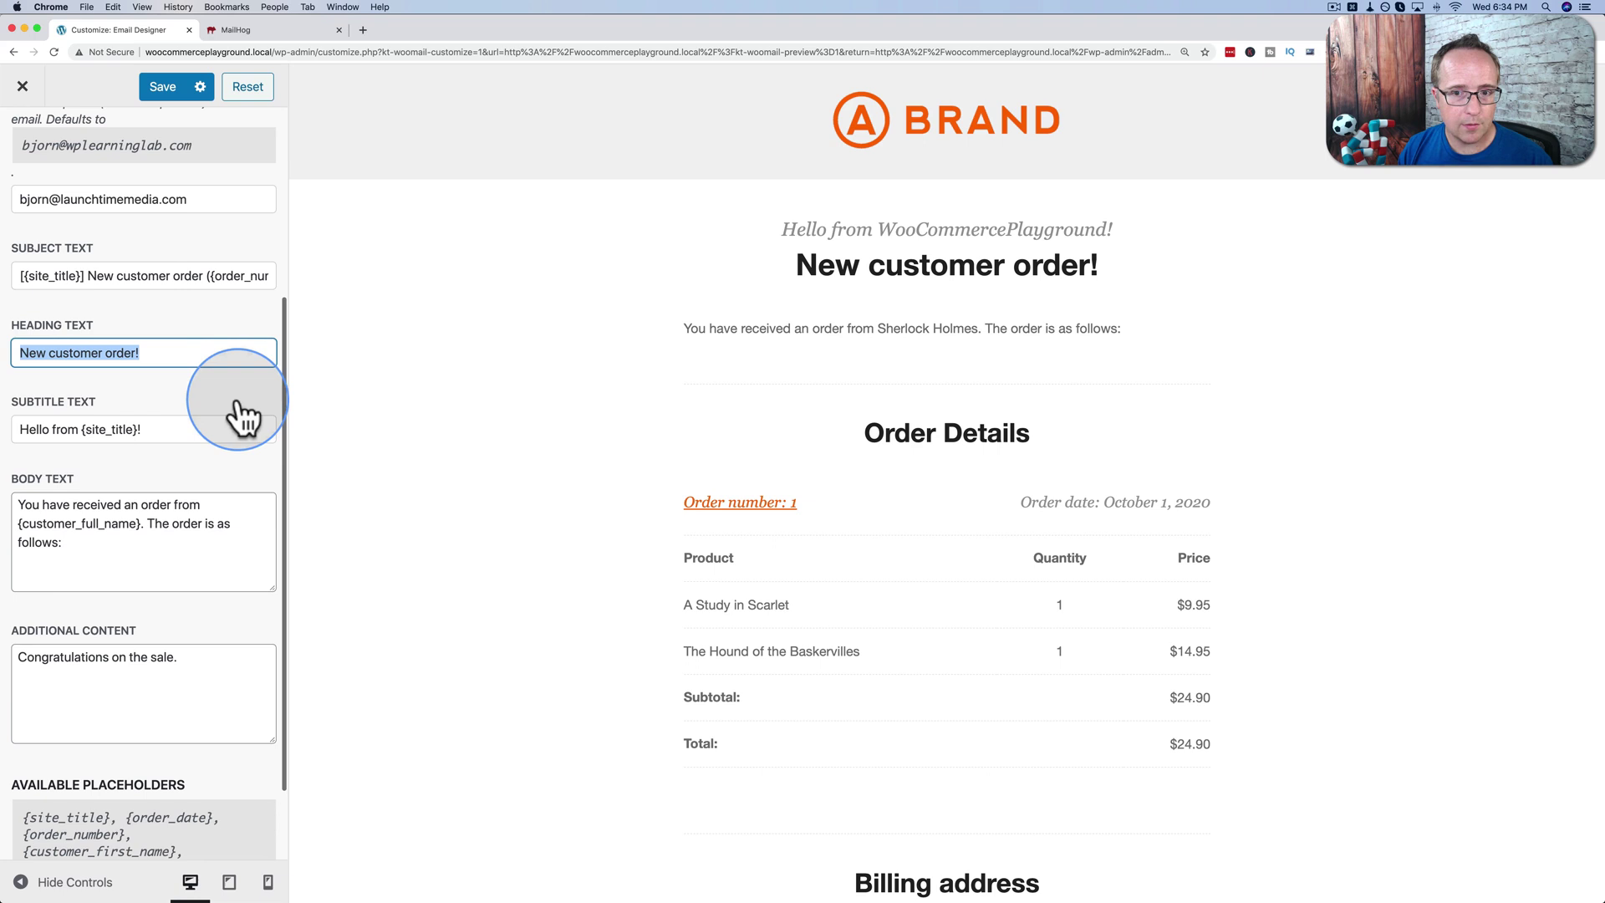
drag(806, 265, 1193, 276)
click(168, 422)
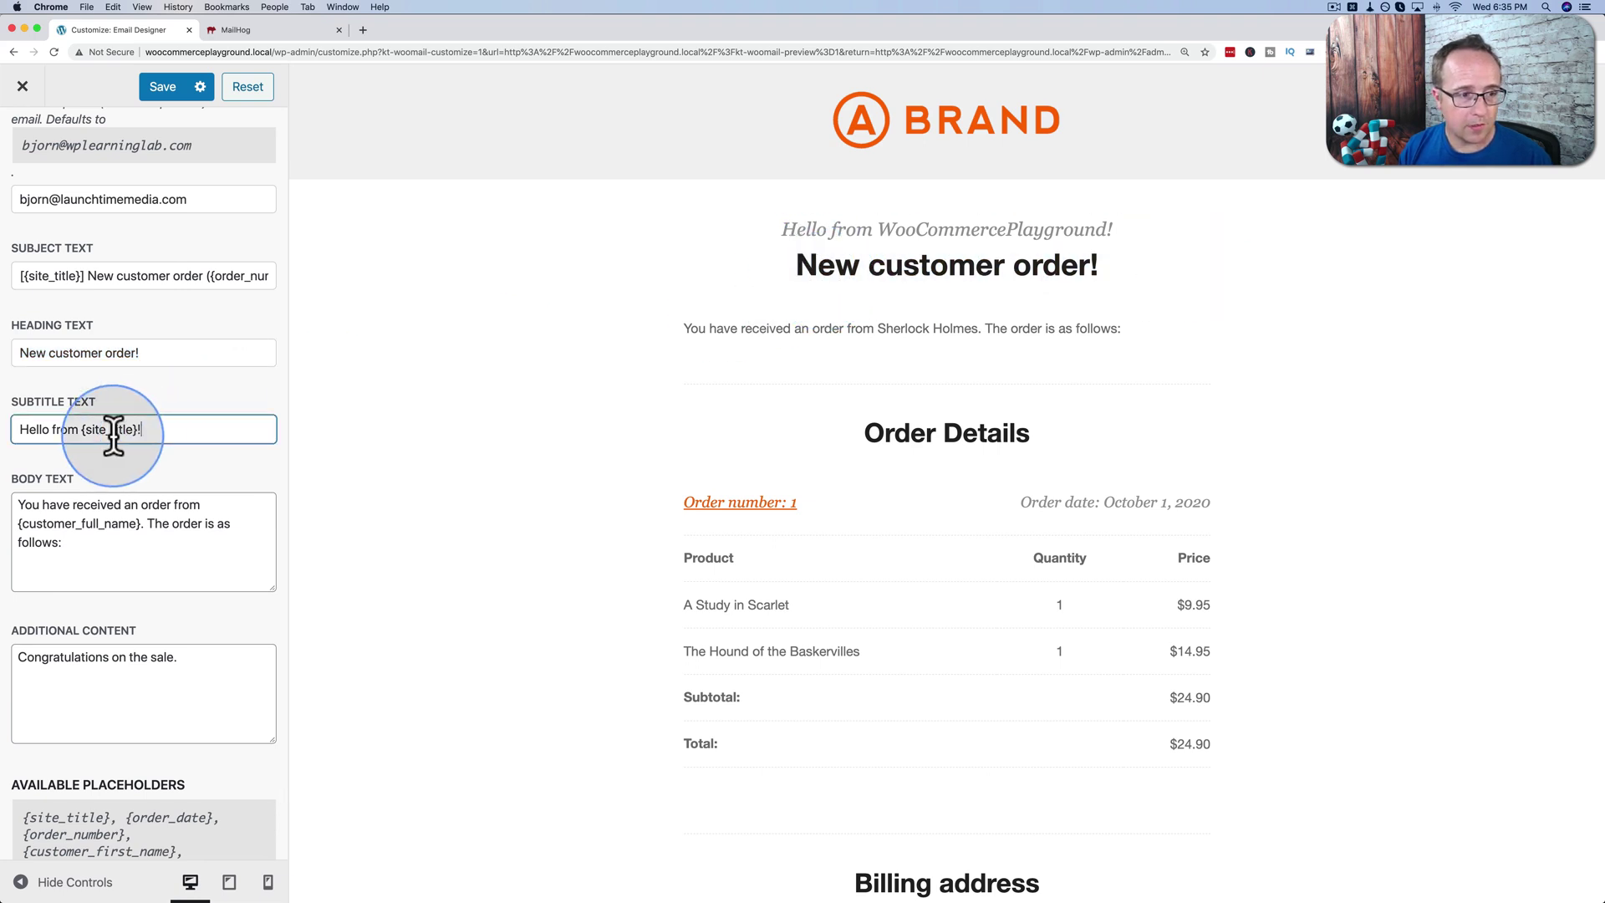
drag(143, 430, 61, 414)
drag(781, 229, 1141, 233)
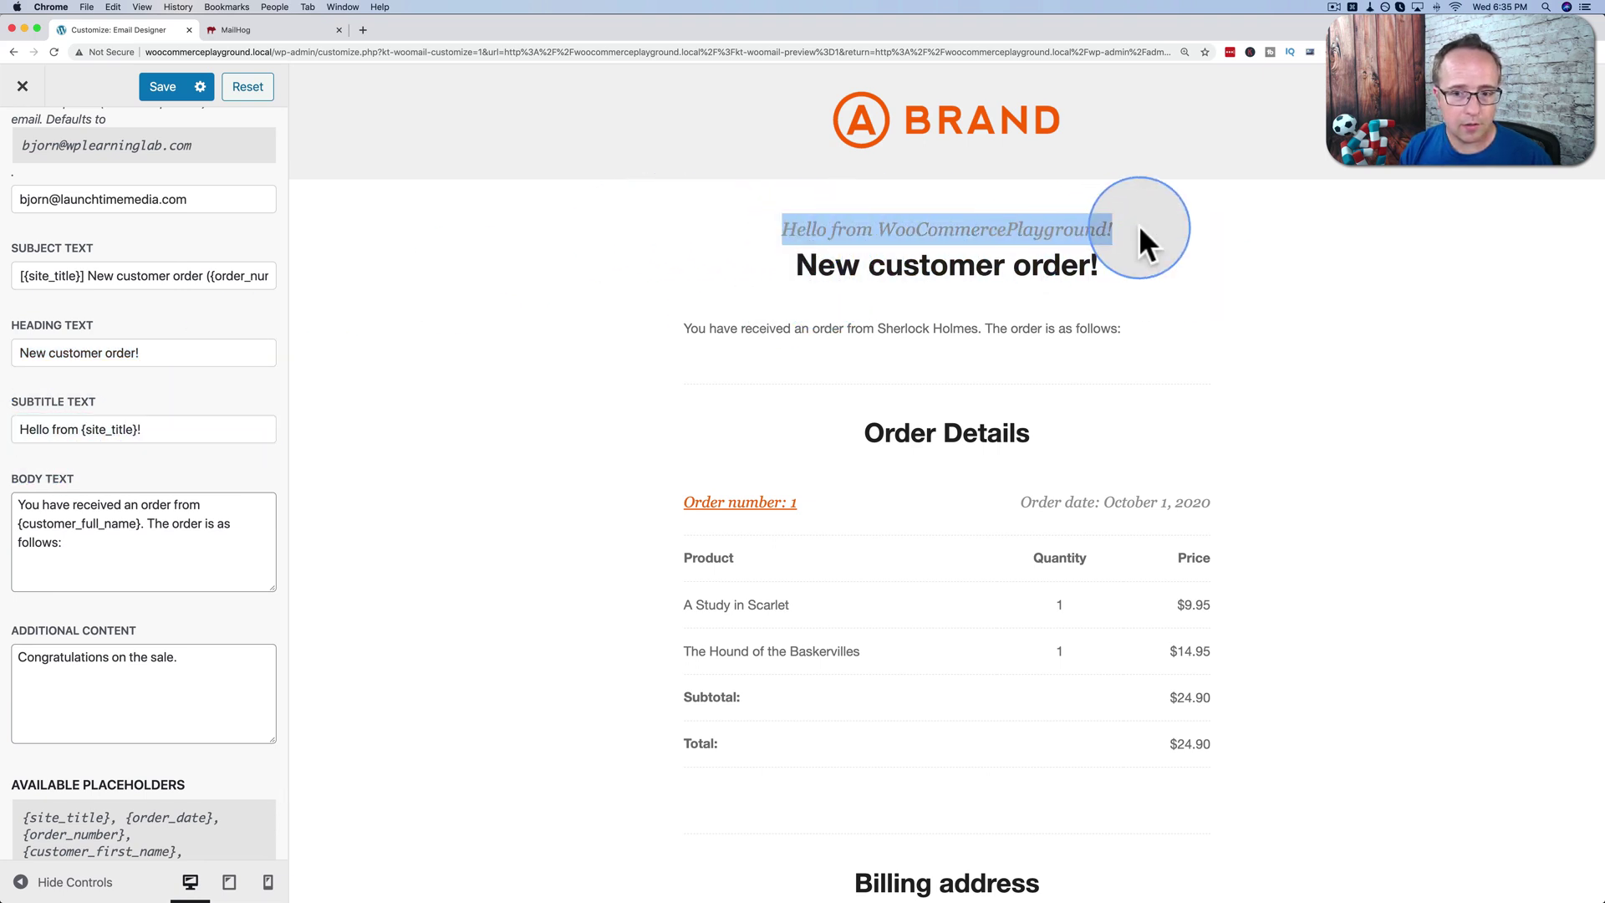
Delete the brackets around the site title placeholder in Subject Text.
click(24, 282)
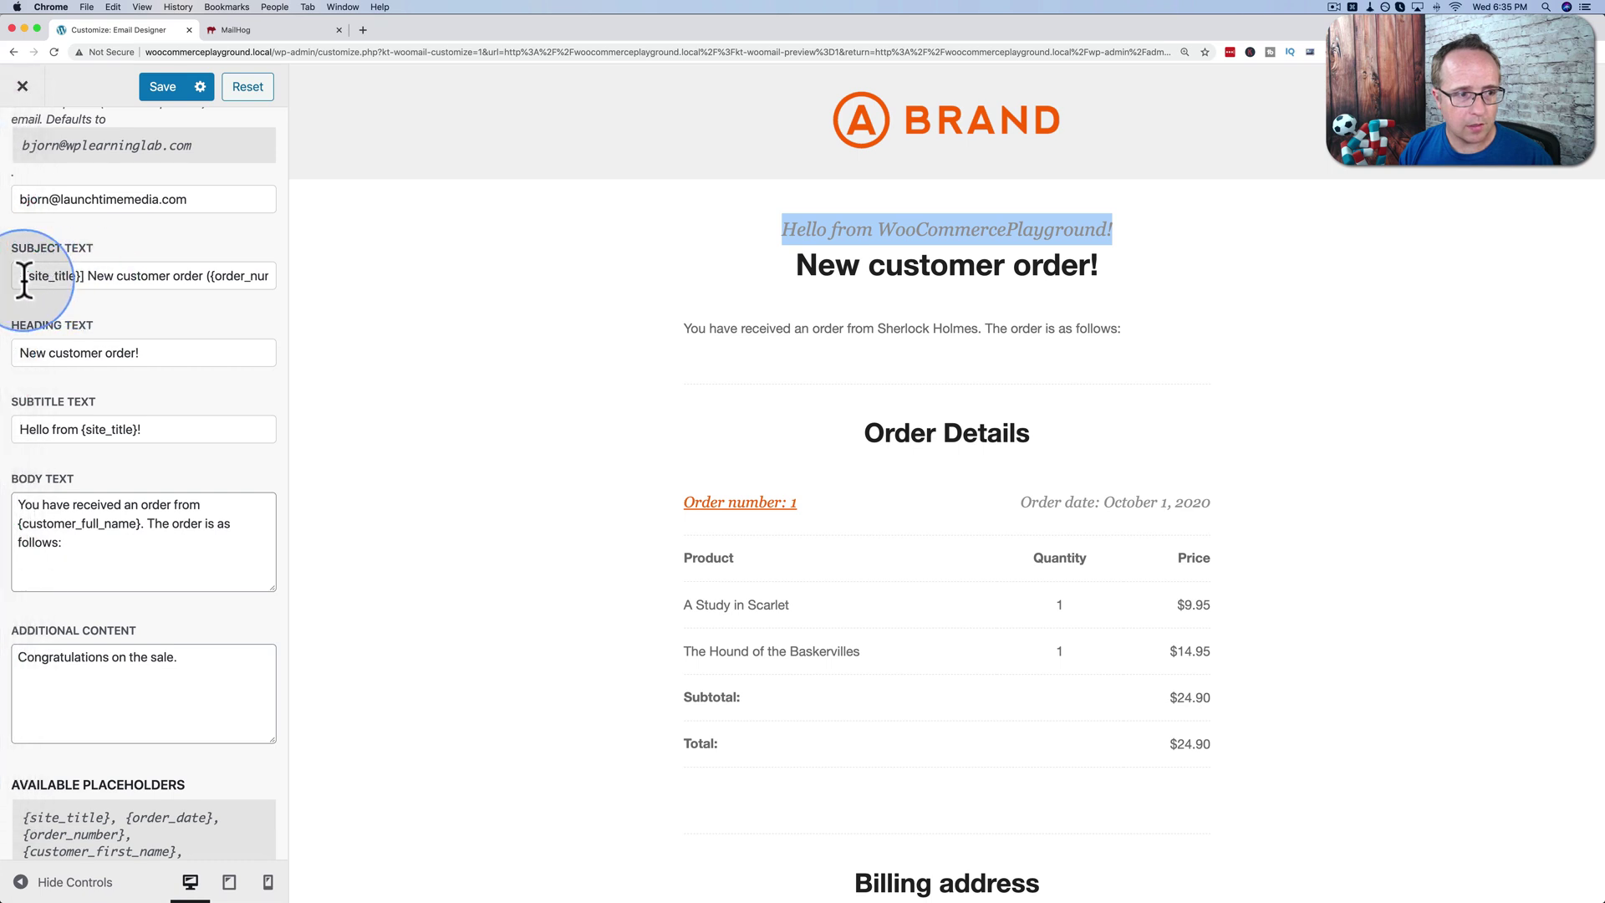
key(BackSpace)
click(79, 276)
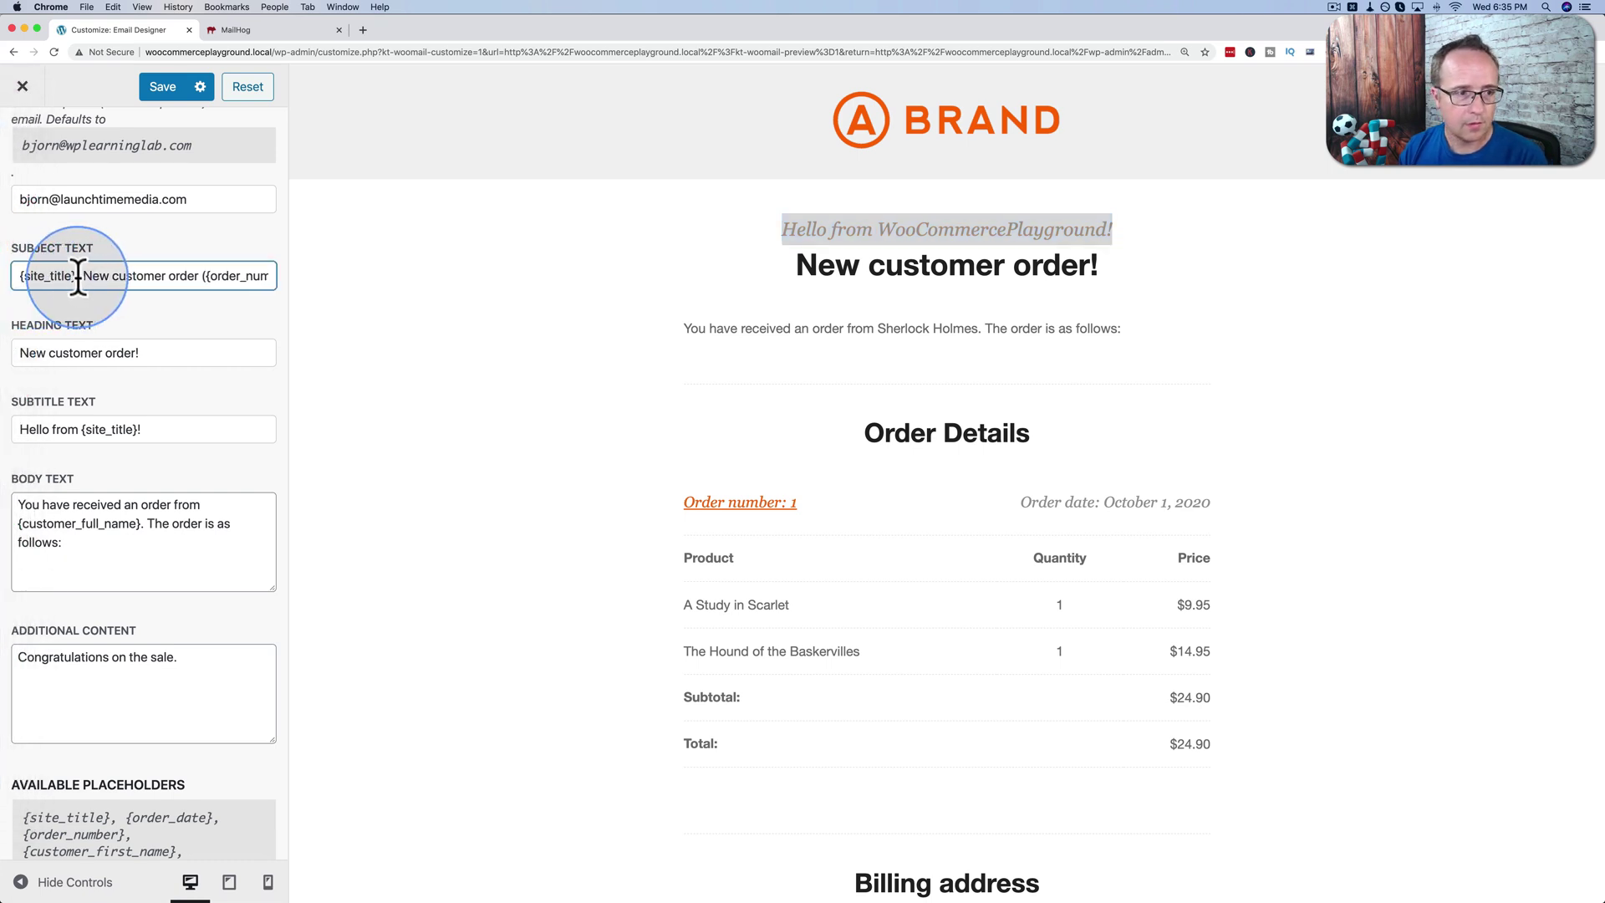
key(BackSpace)
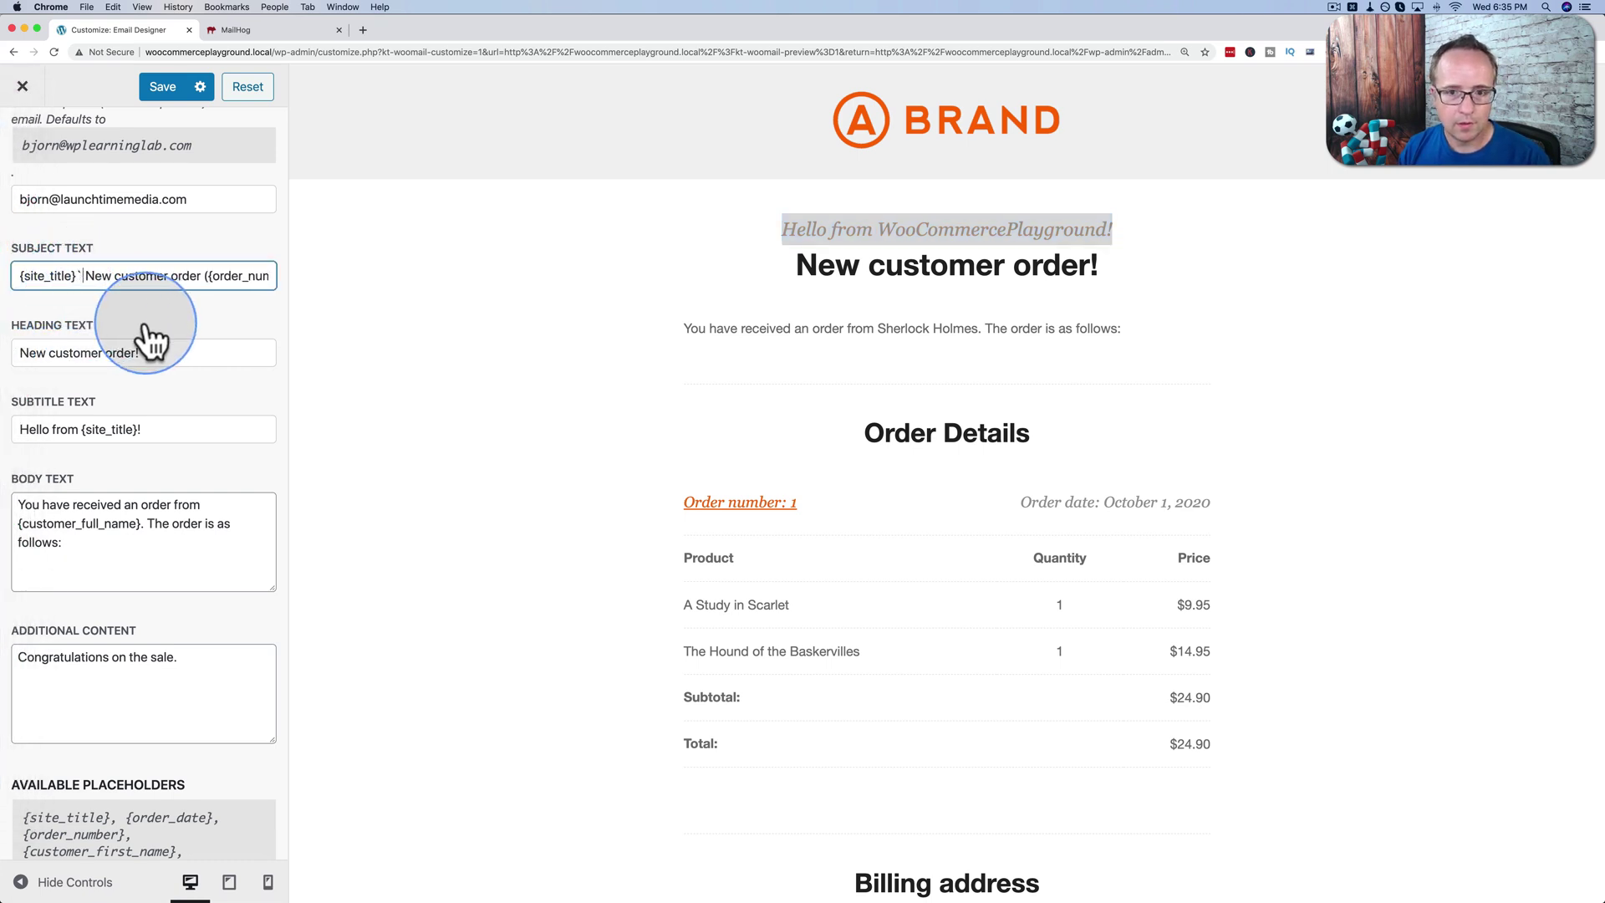
key(Tab)
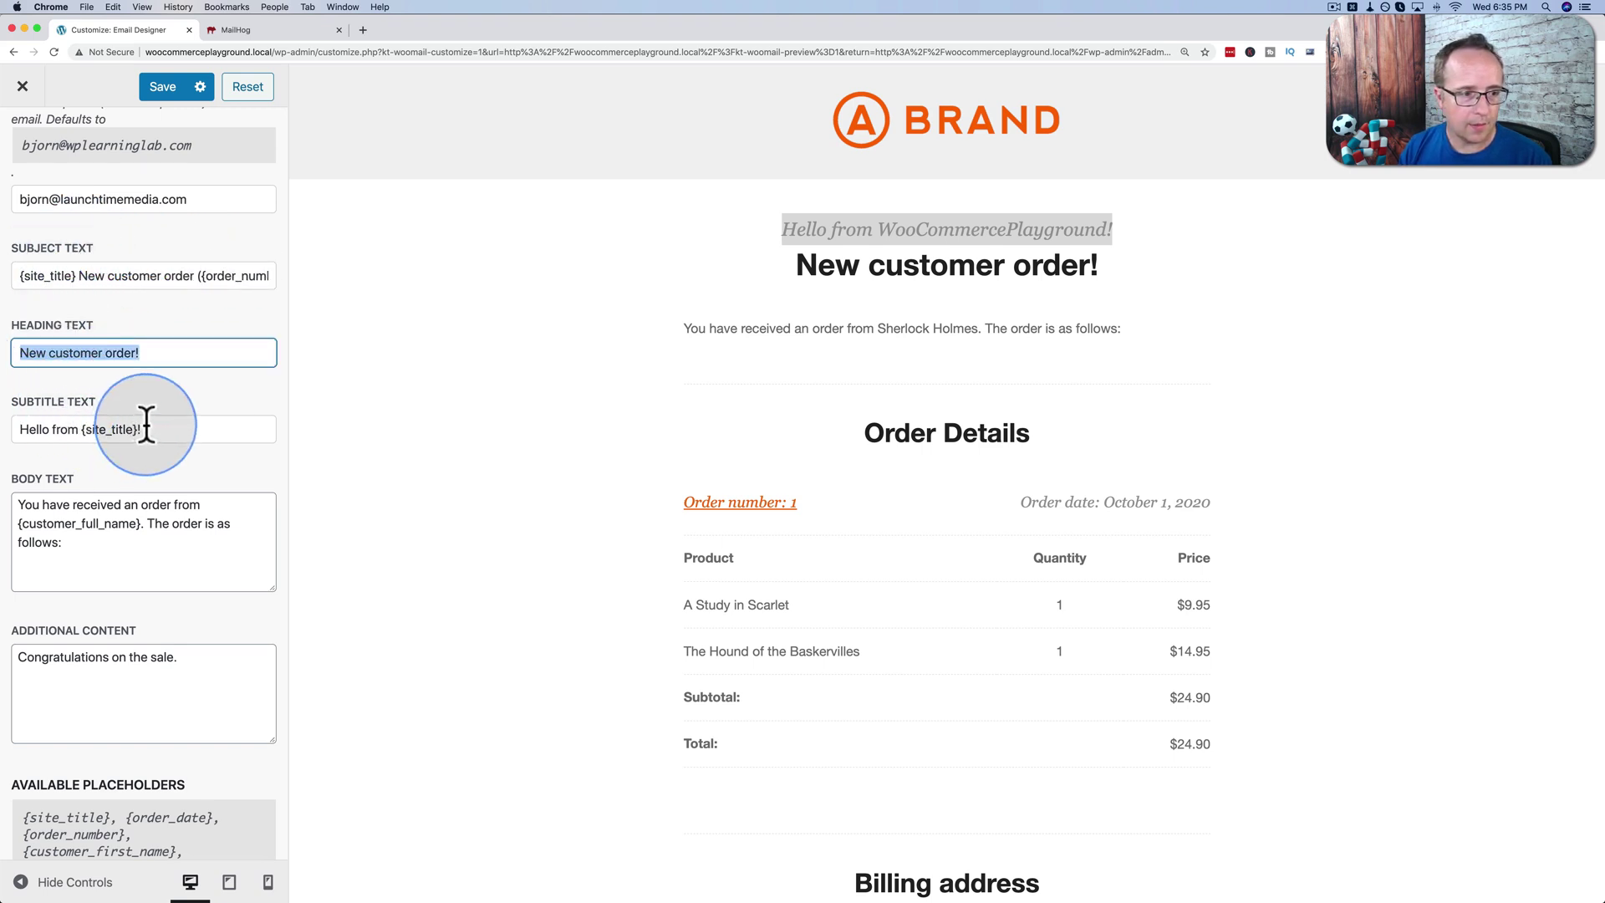
drag(143, 423, 74, 428)
scroll(168, 436, down, 3)
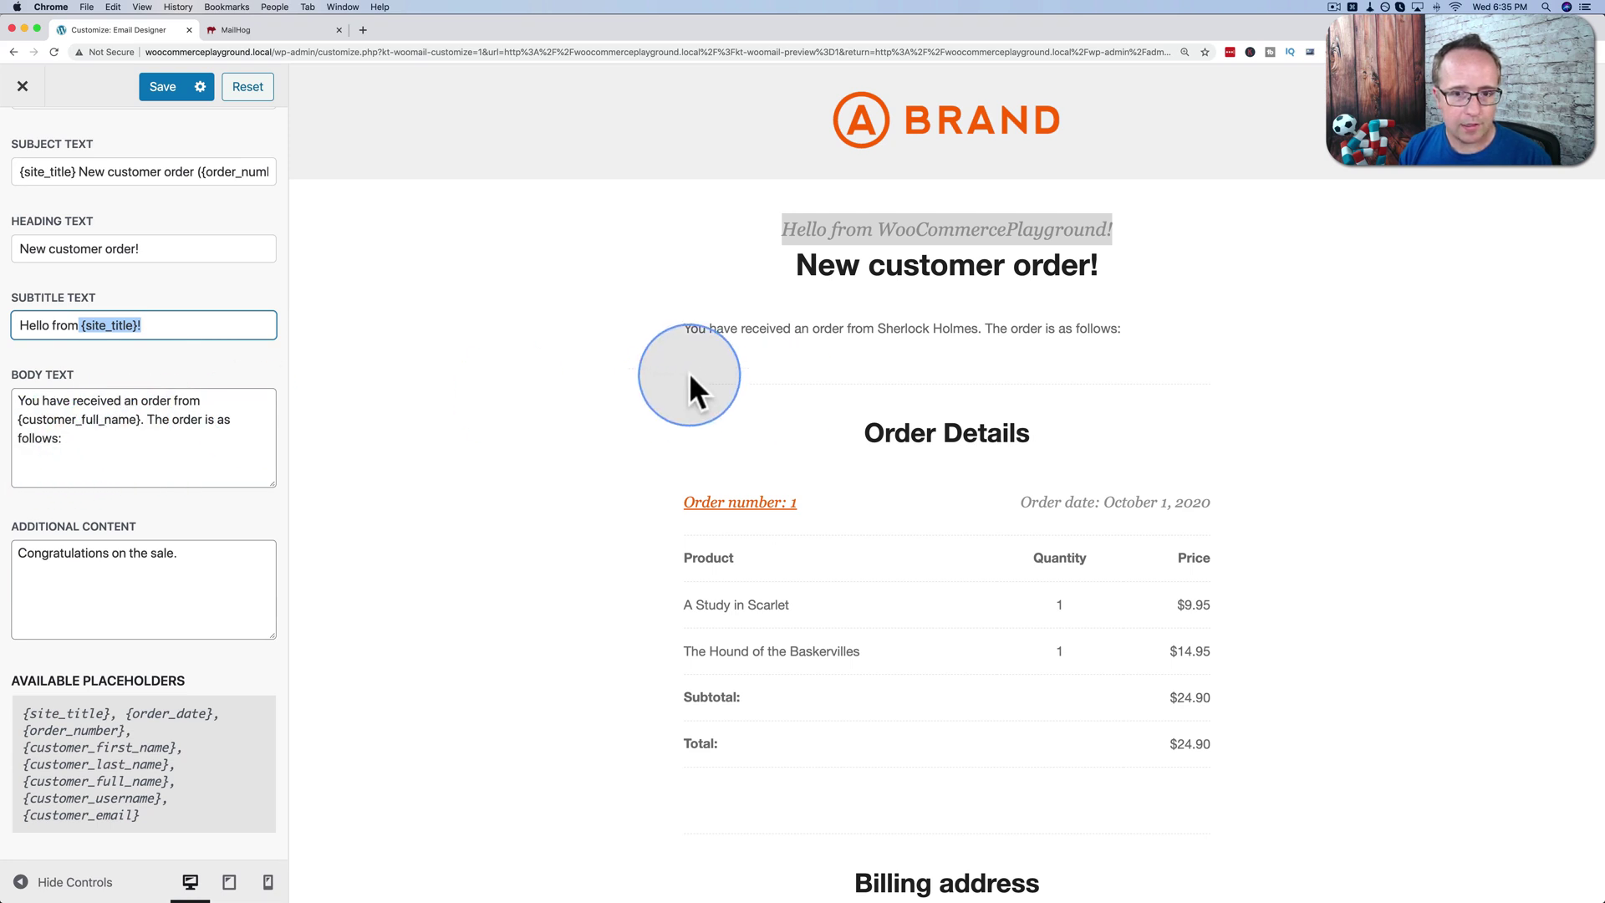
Append 'and it's top secret' to the body text and review the available placeholders.
click(59, 441)
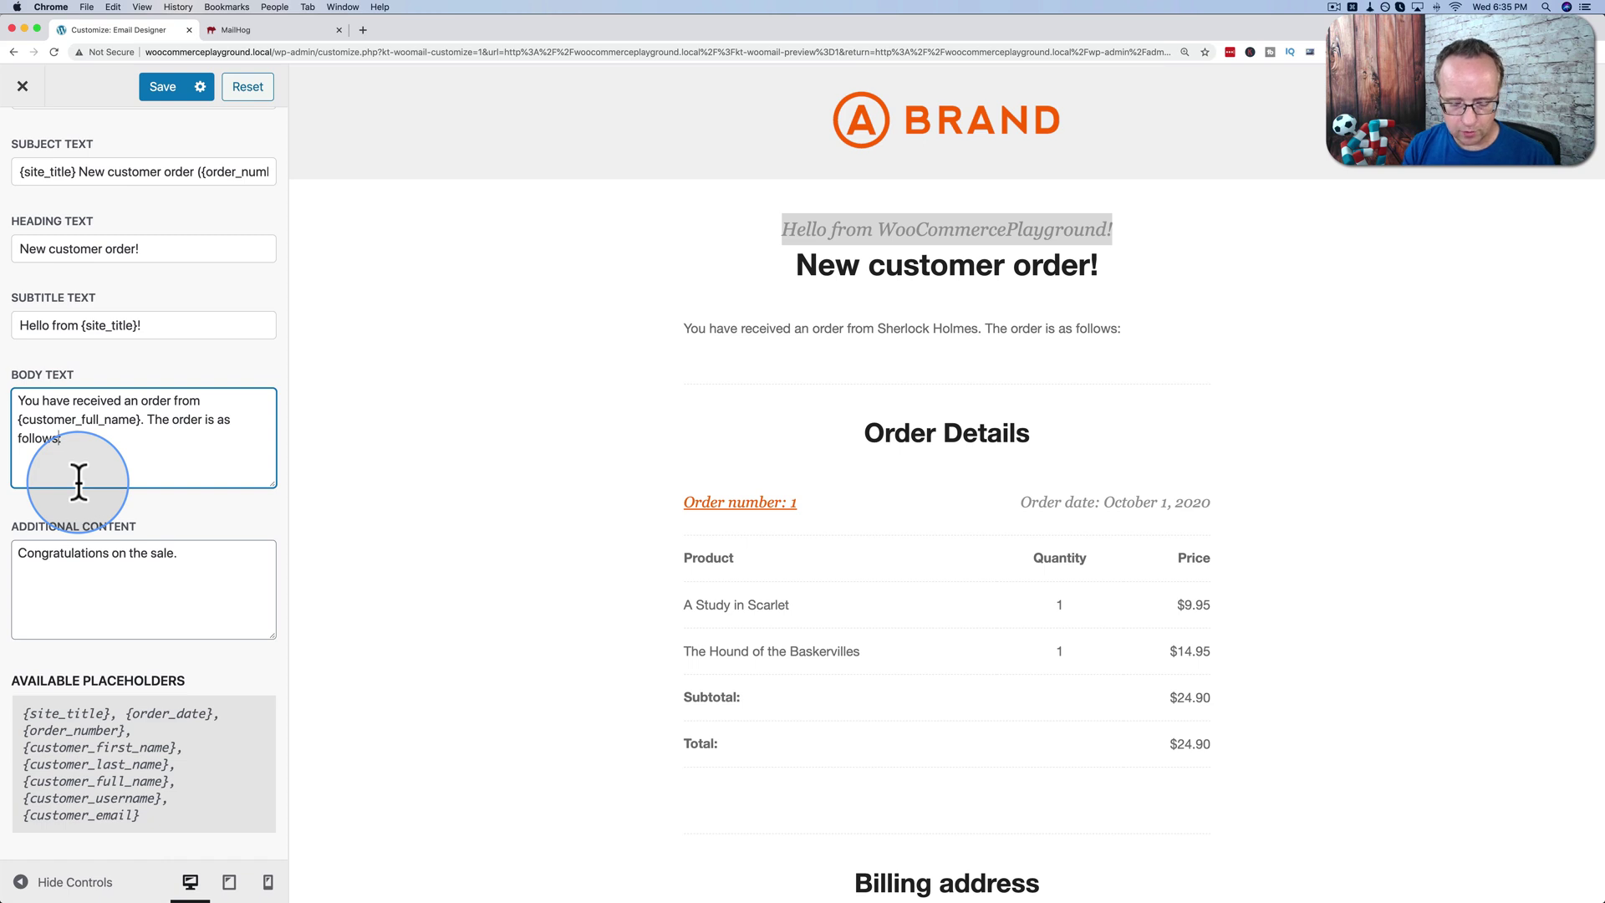
text(and it's to)
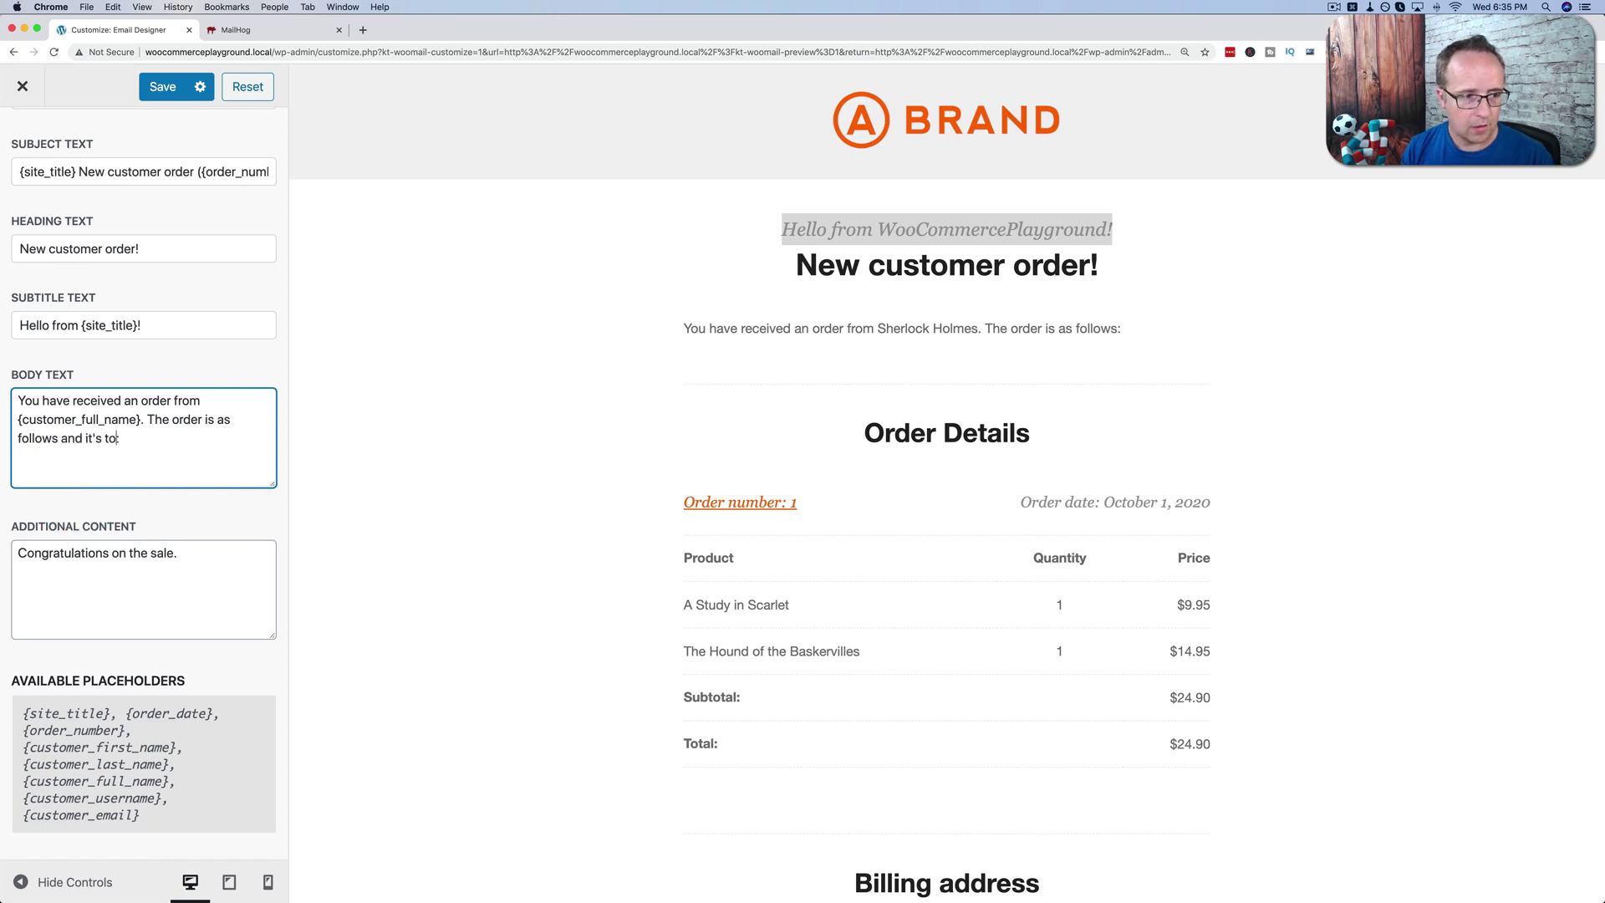
text(p secret)
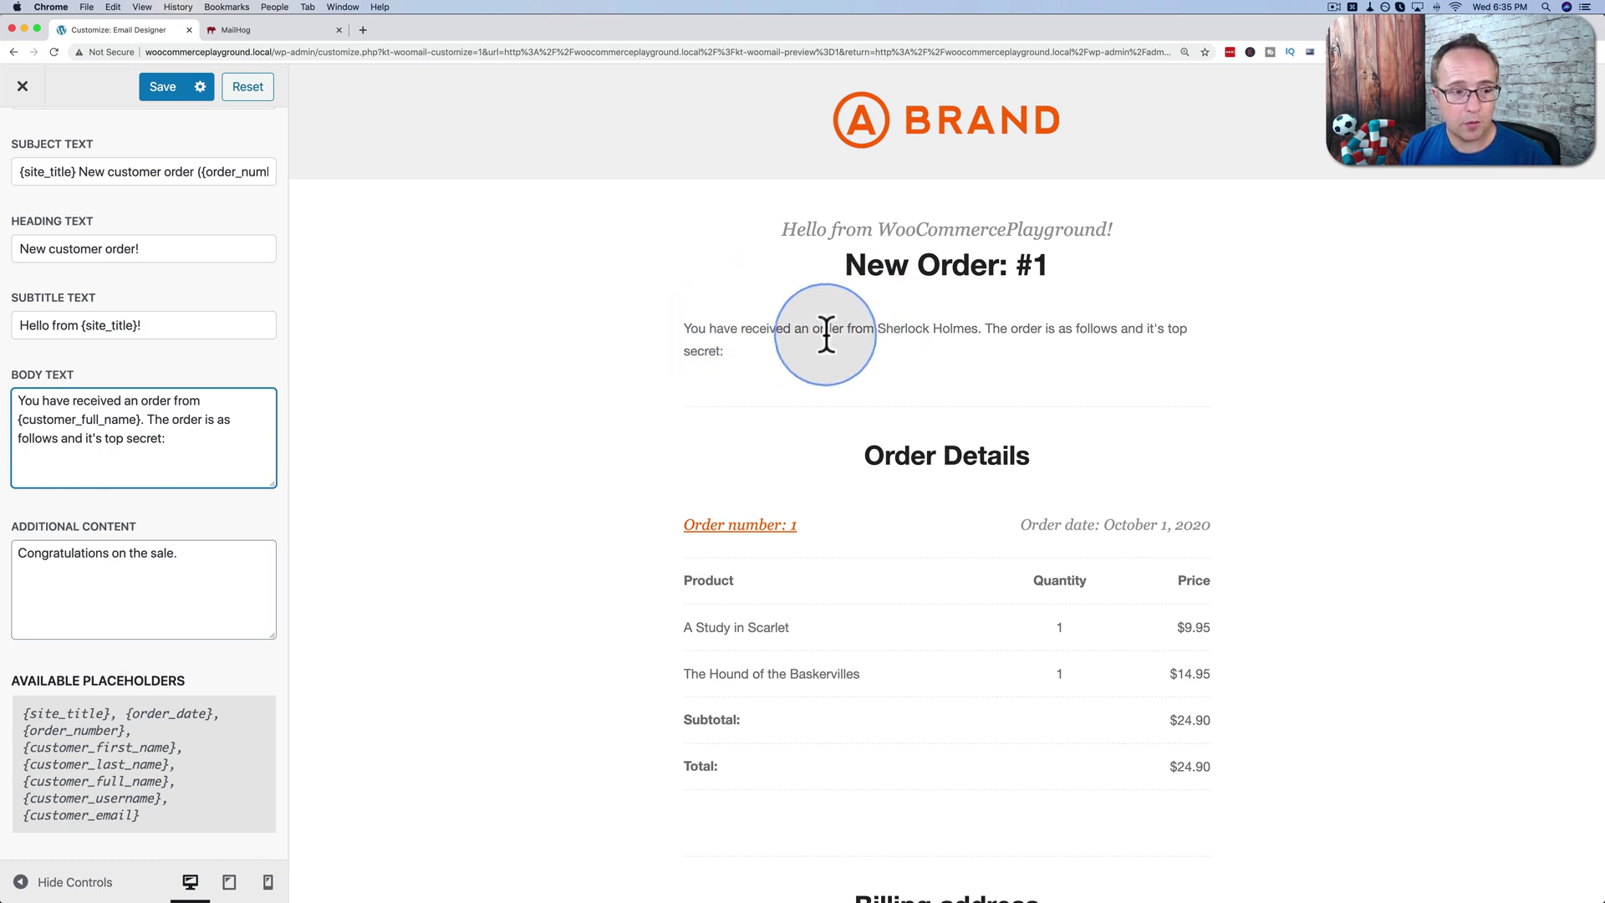
drag(193, 547, 28, 539)
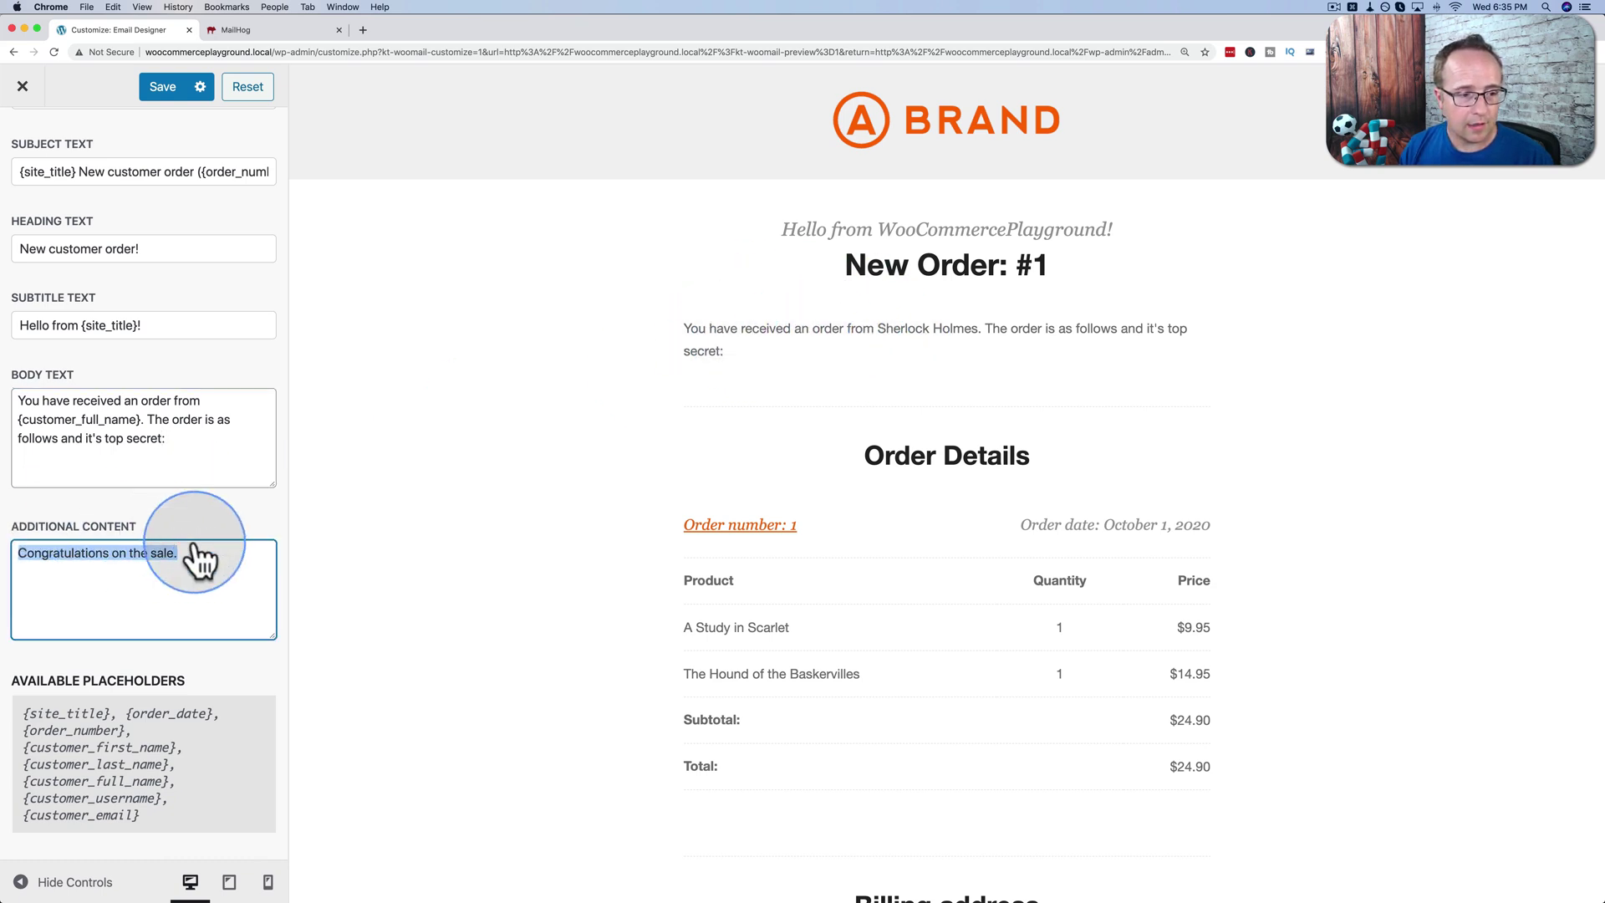
scroll(460, 559, down, 10)
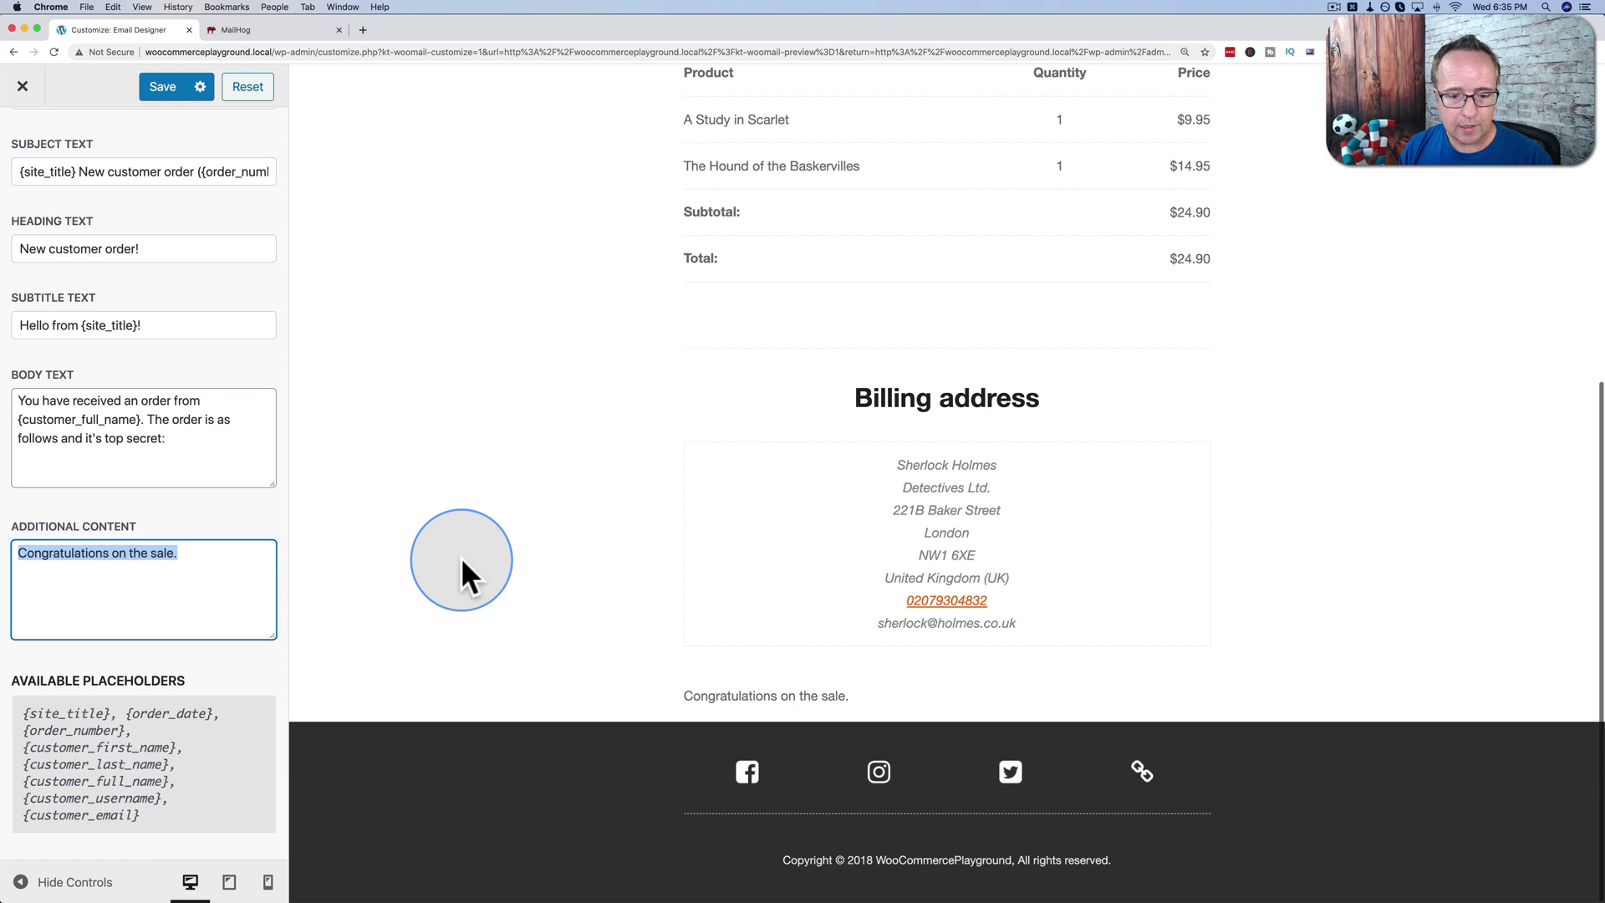
click(205, 752)
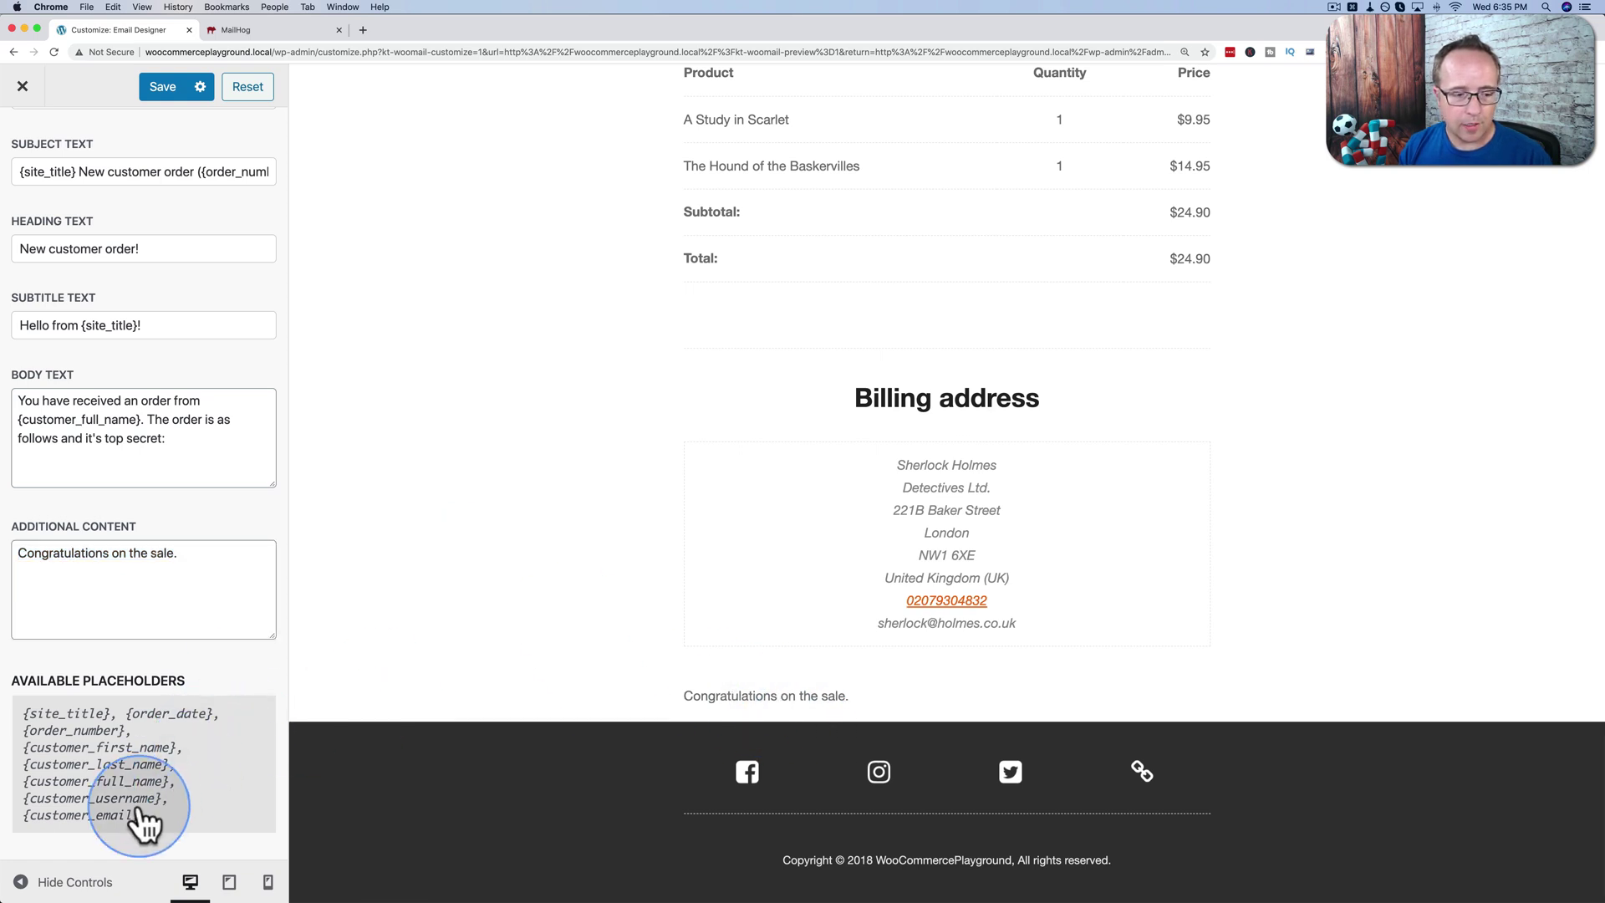
drag(142, 824, 31, 713)
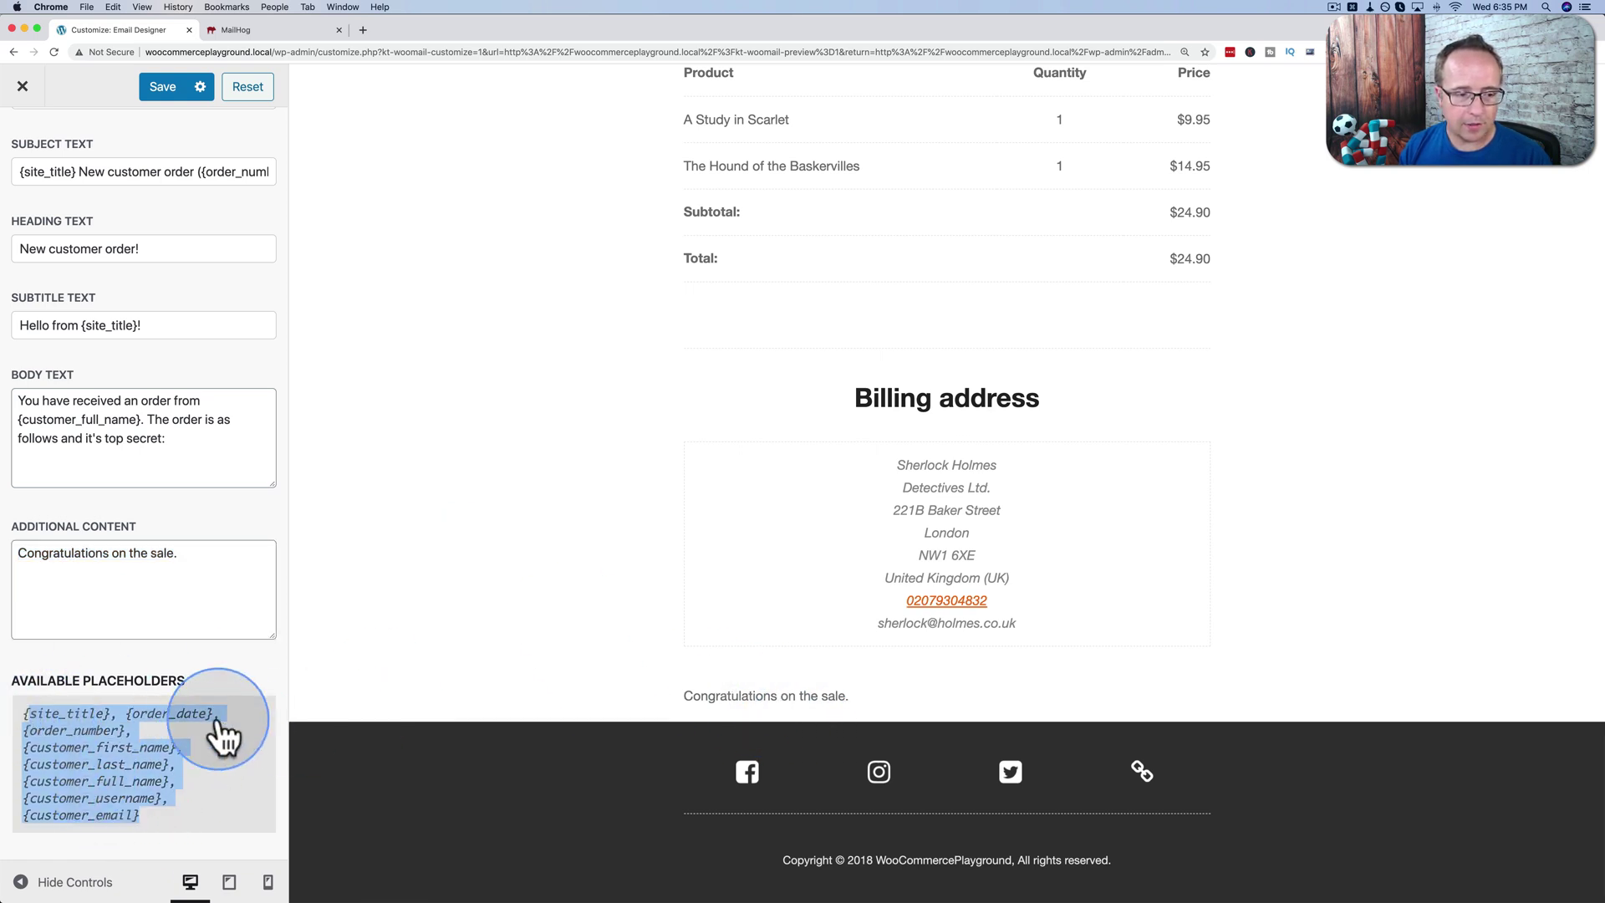
scroll(709, 565, up, 5)
scroll(709, 552, up, 2)
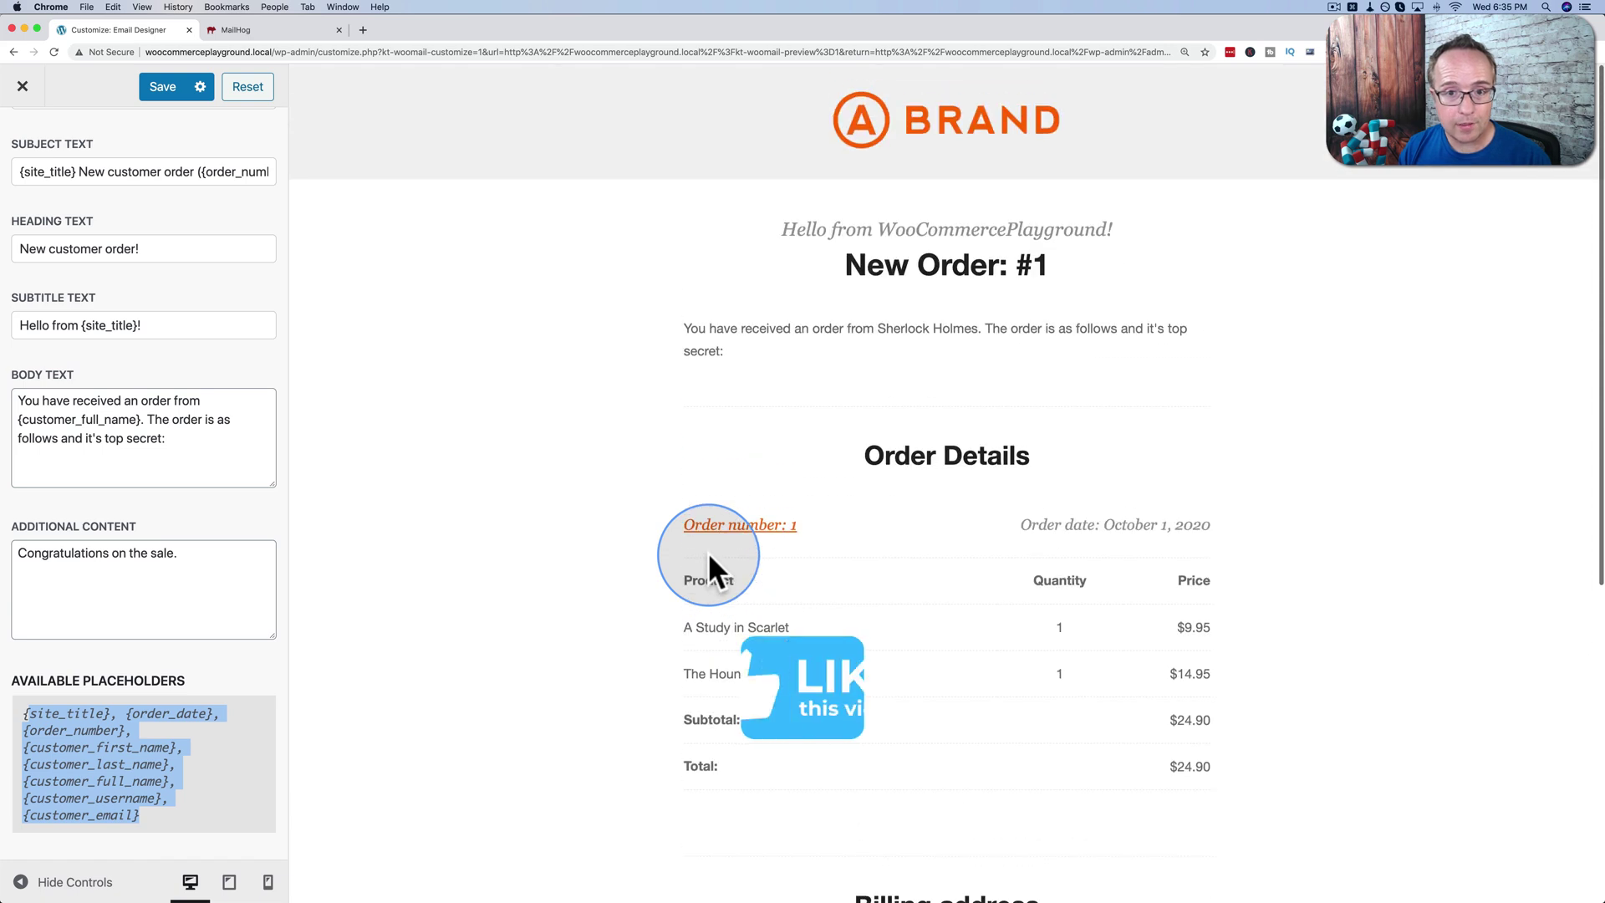
scroll(93, 159, up, 5)
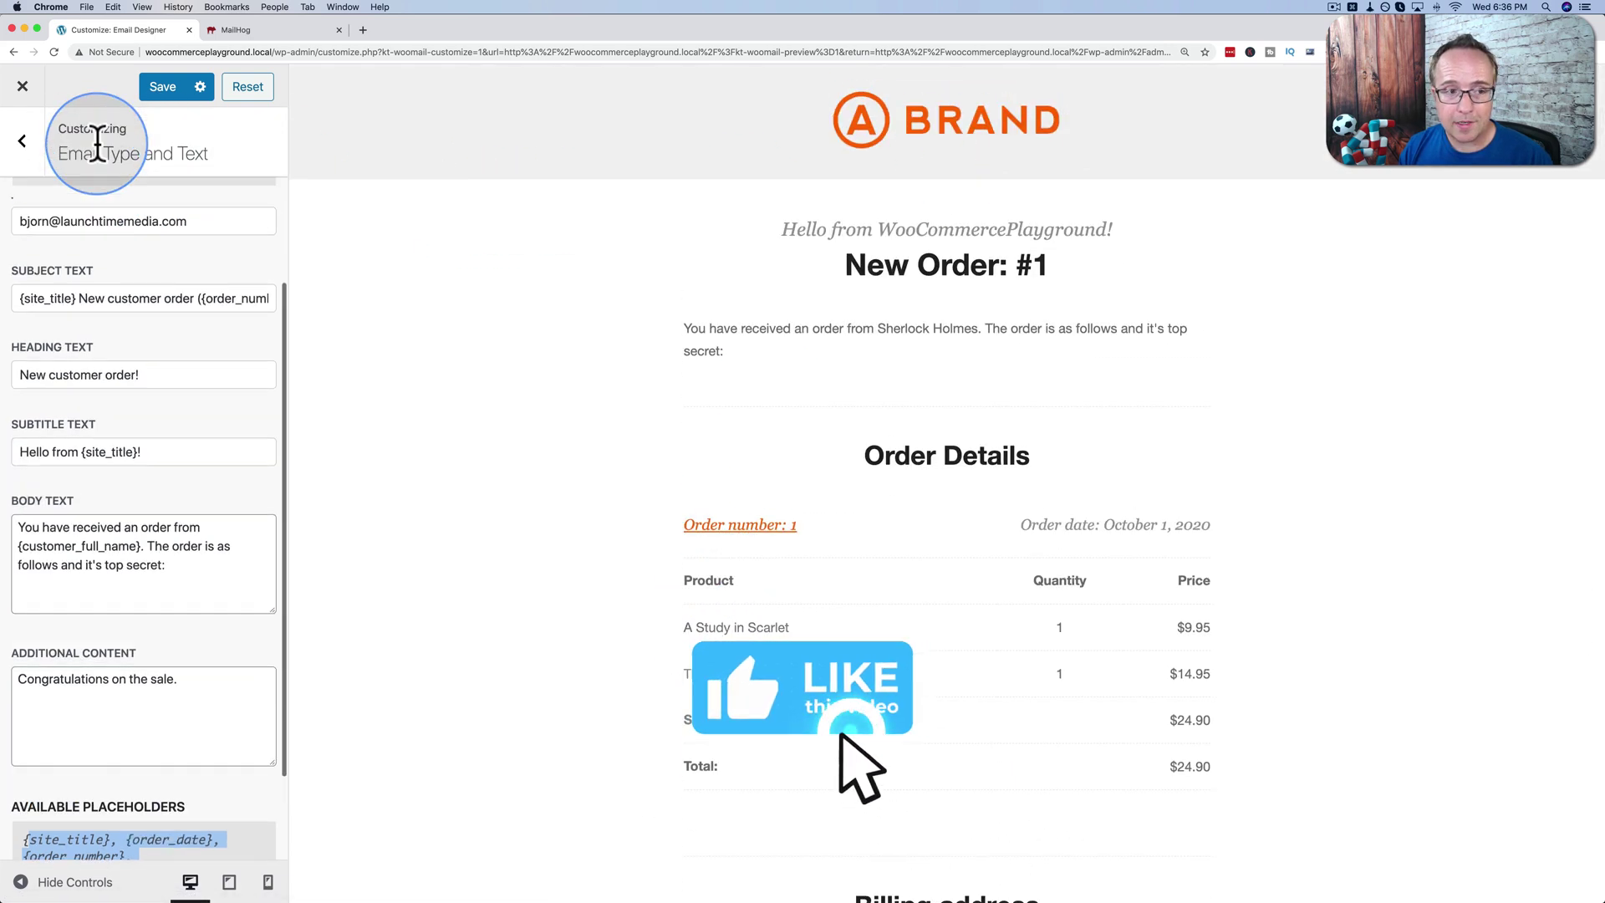
Set the container's content width to 496 and its background colour to dark grey.
click(32, 150)
click(87, 305)
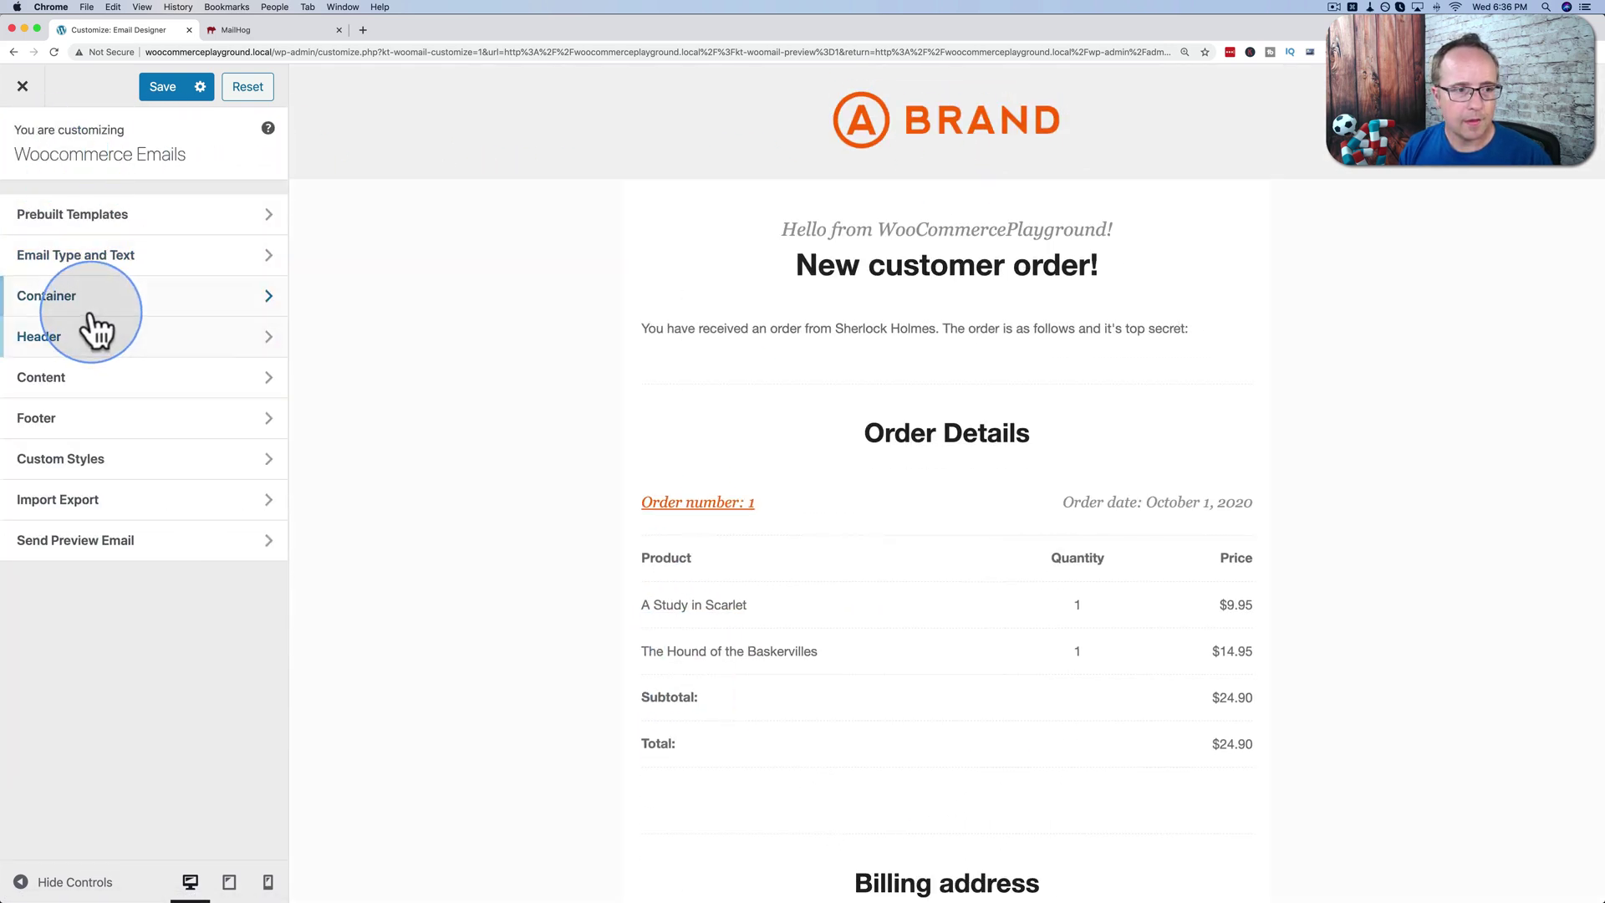
scroll(146, 384, down, 1)
scroll(149, 385, down, 2)
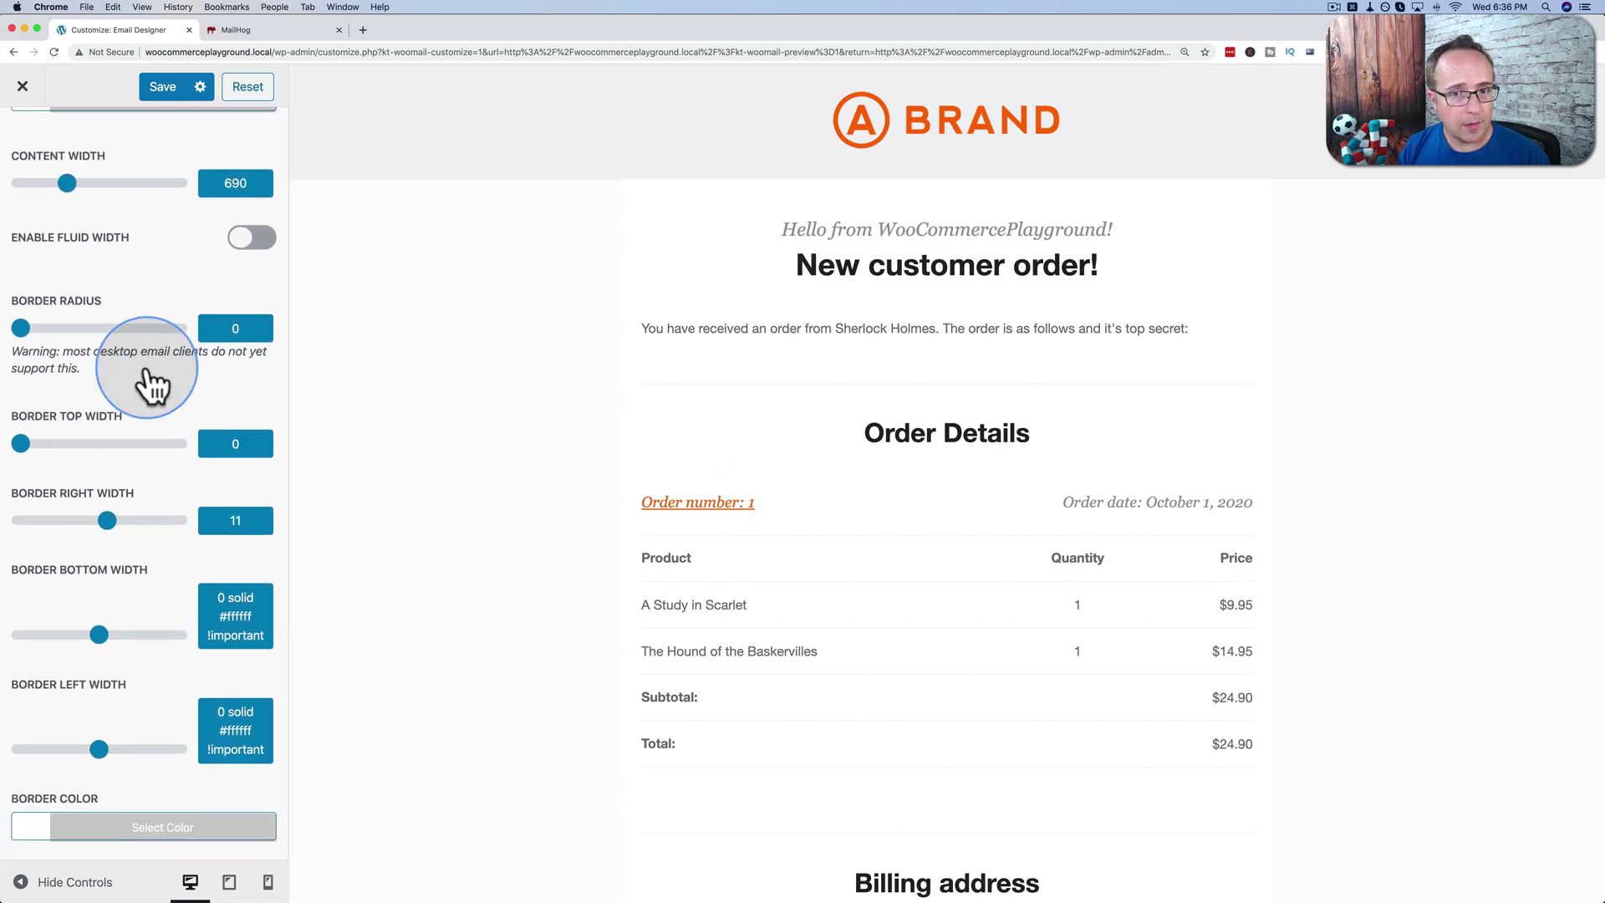
scroll(483, 415, down, 2)
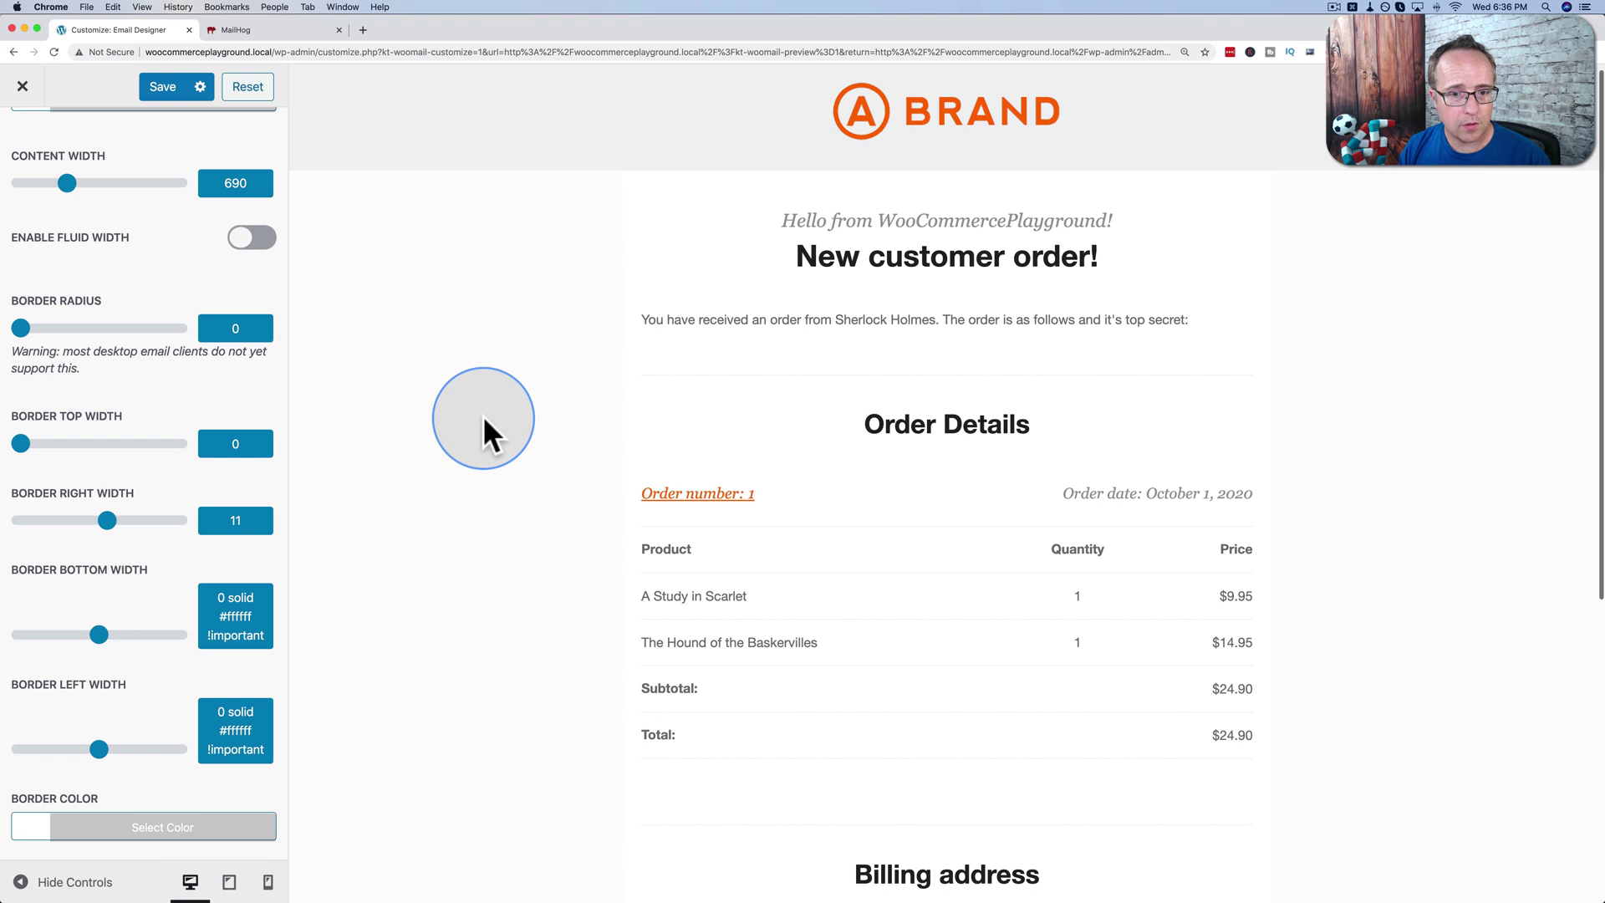
scroll(383, 380, down, 1)
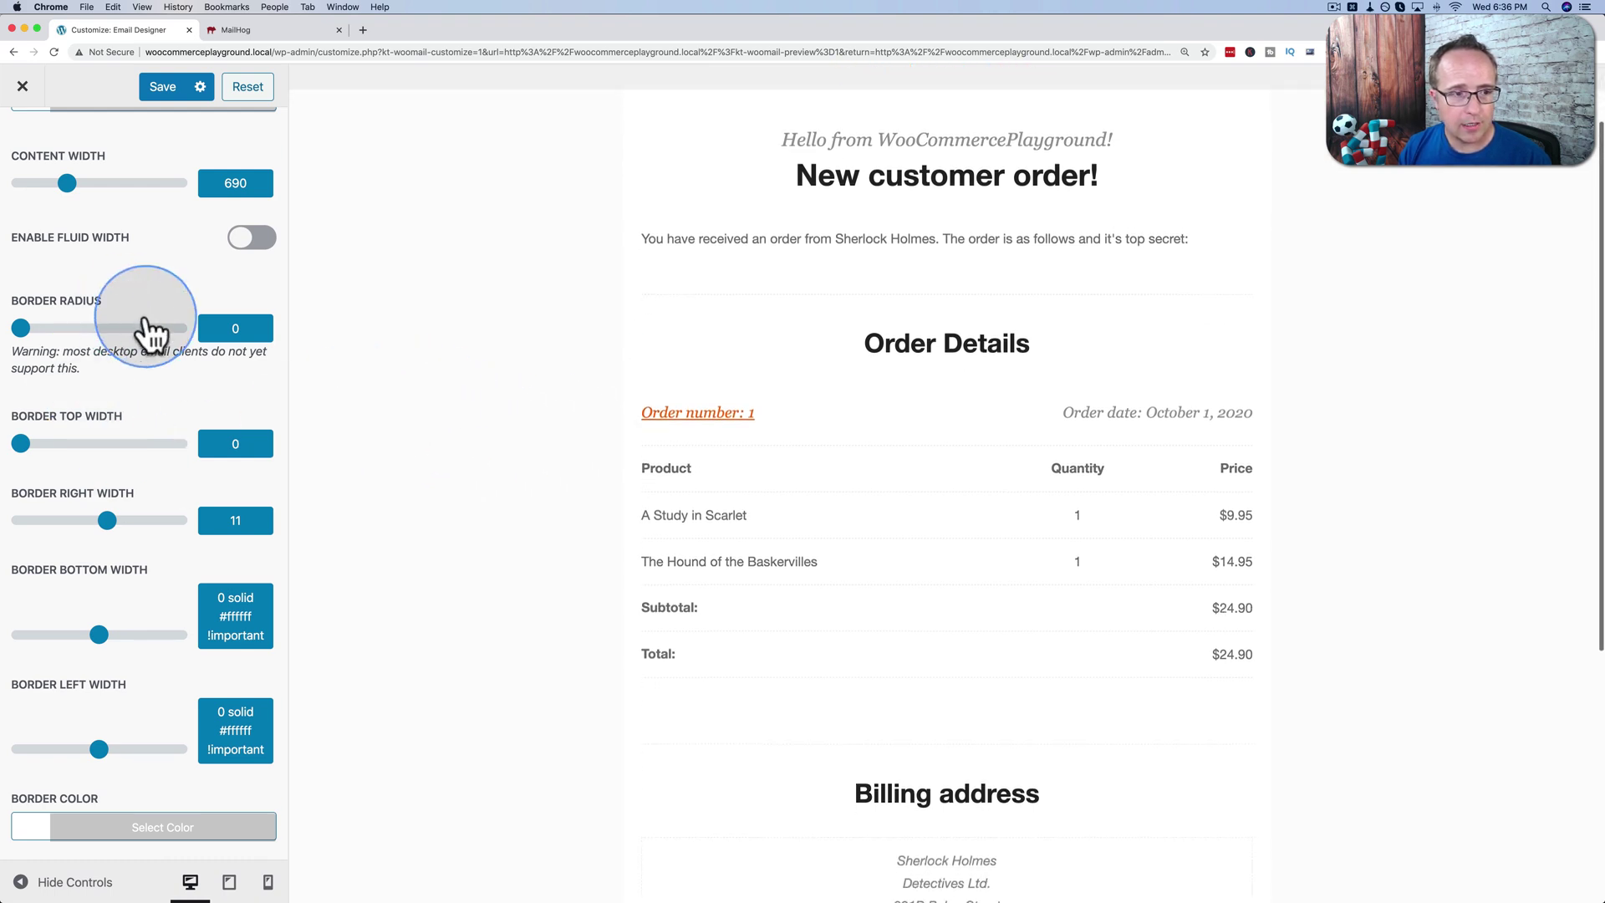
scroll(159, 501, up, 3)
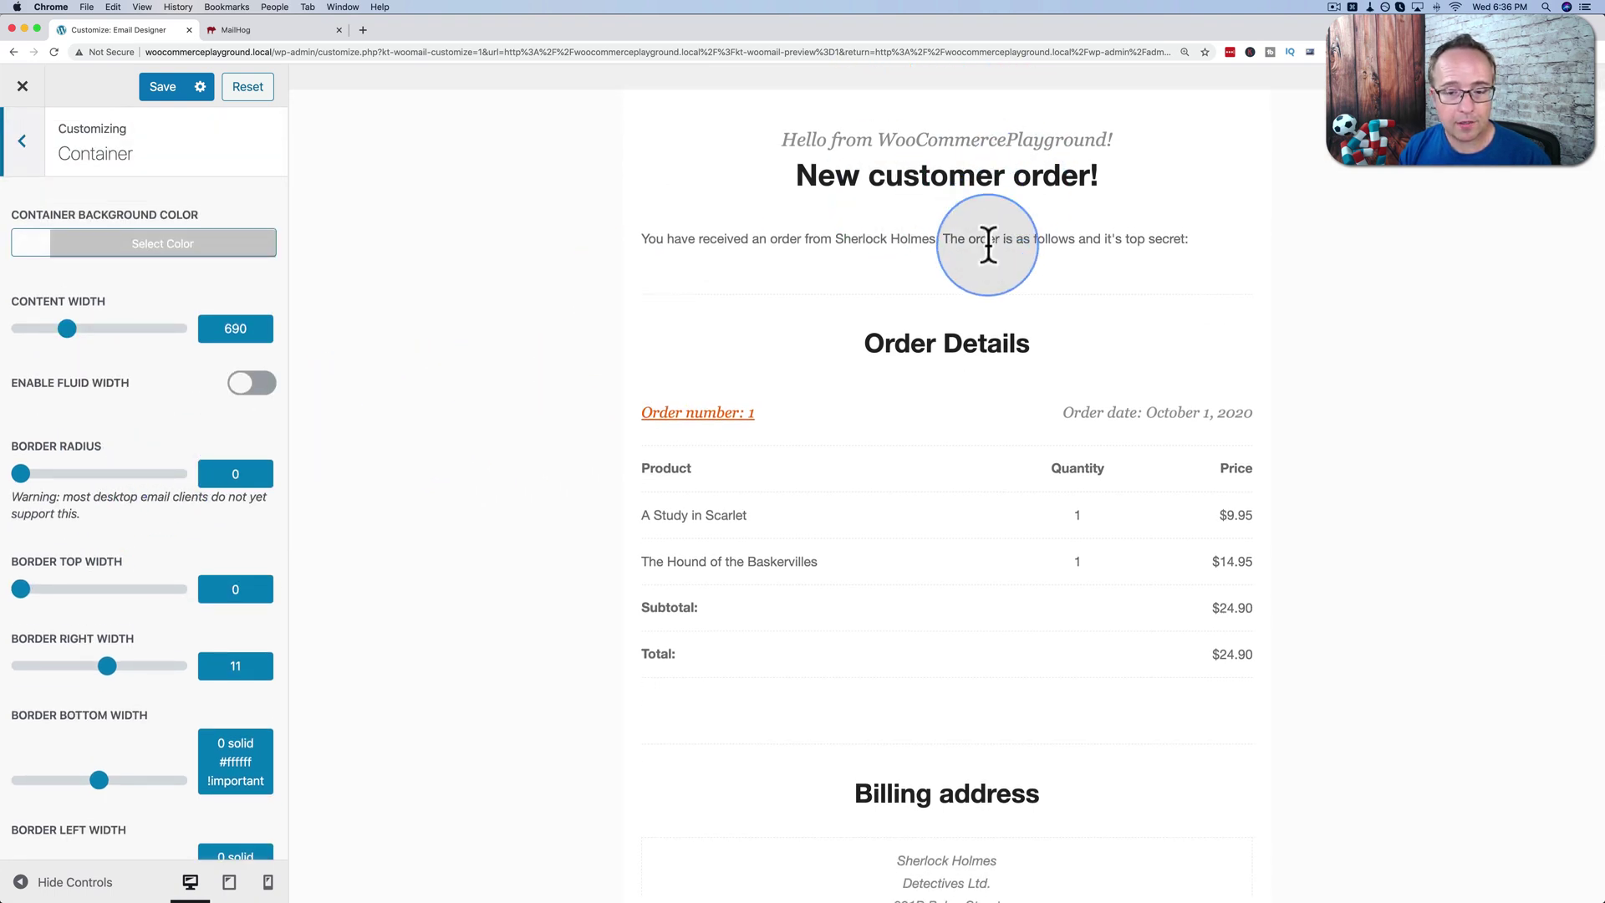
drag(68, 342, 43, 344)
click(110, 245)
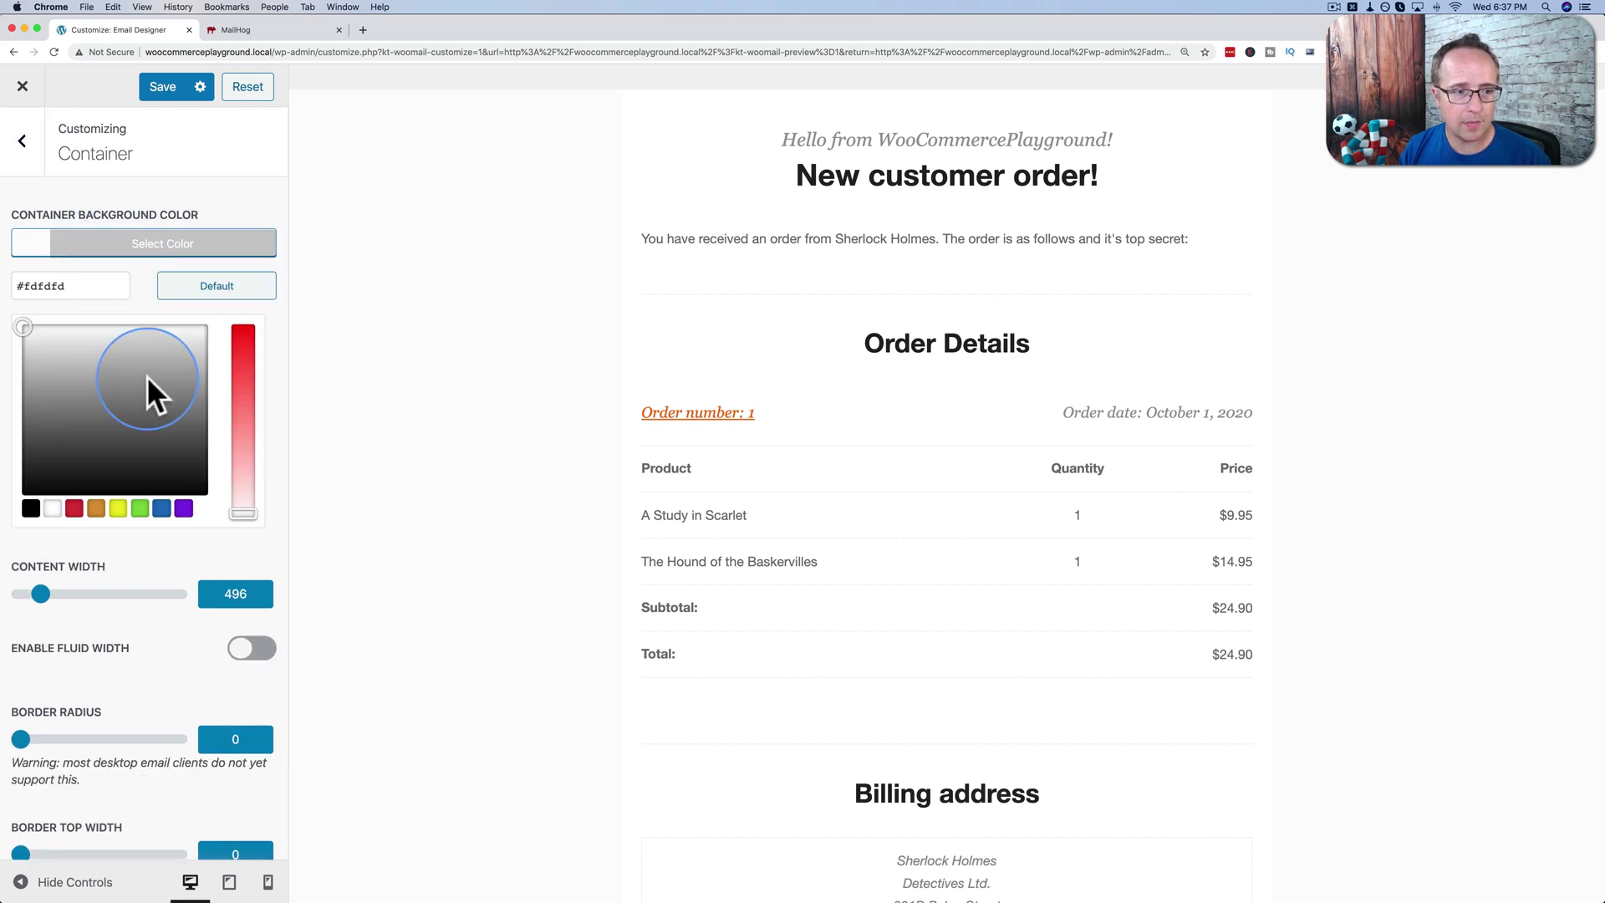
drag(150, 394, 184, 432)
click(187, 247)
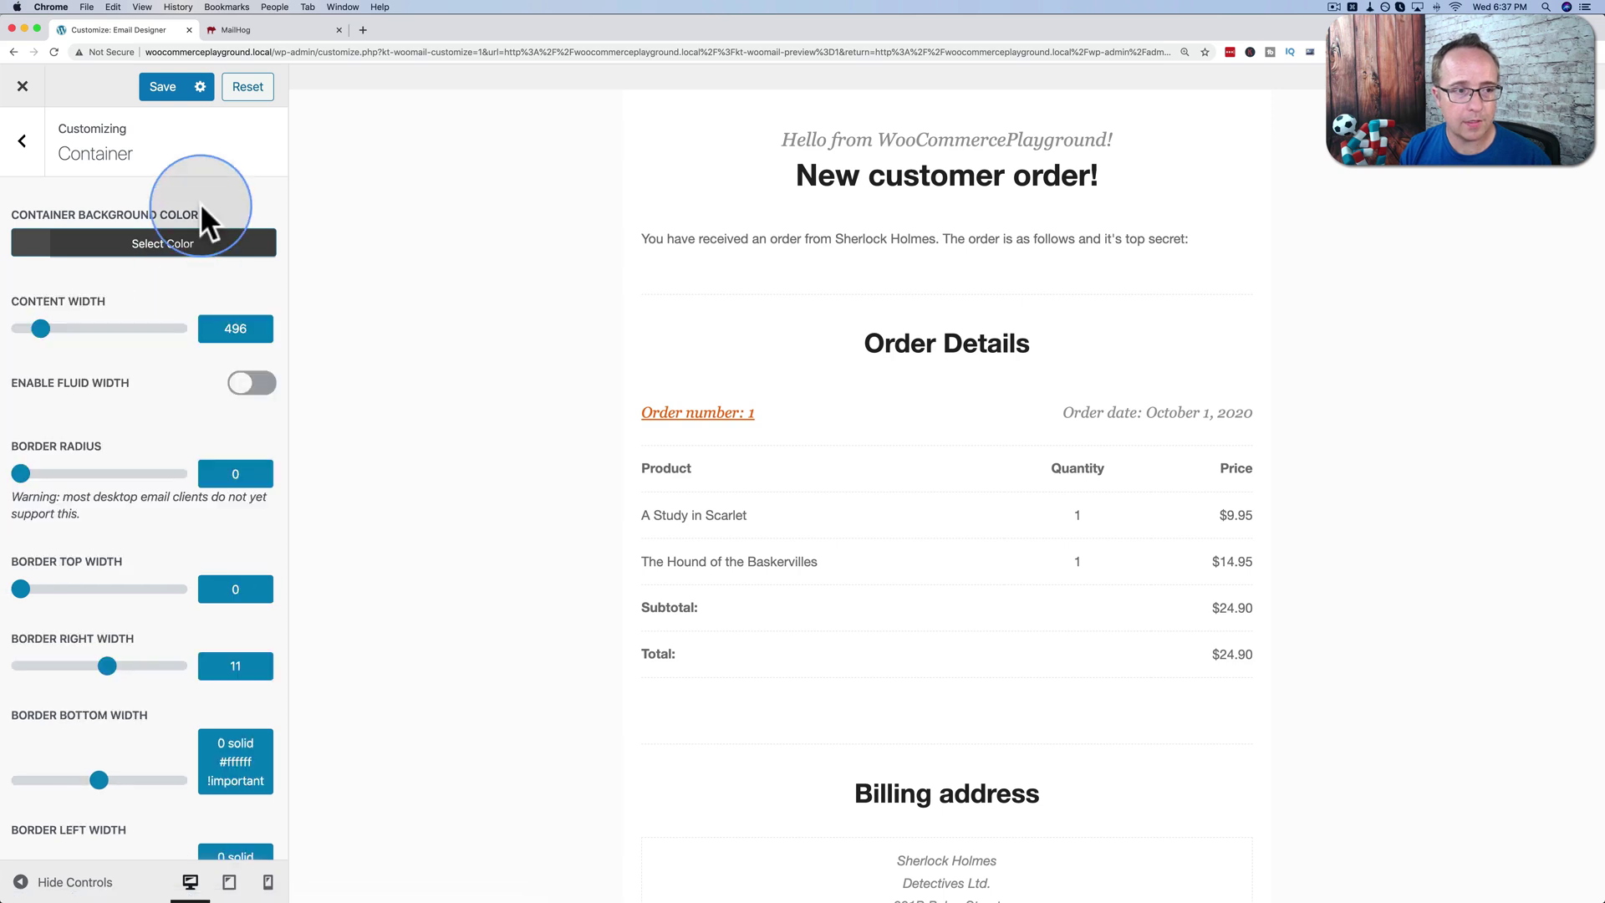
Revisit the prebuilt BRAND templates and container settings before moving on to Header.
click(41, 146)
click(117, 219)
click(167, 388)
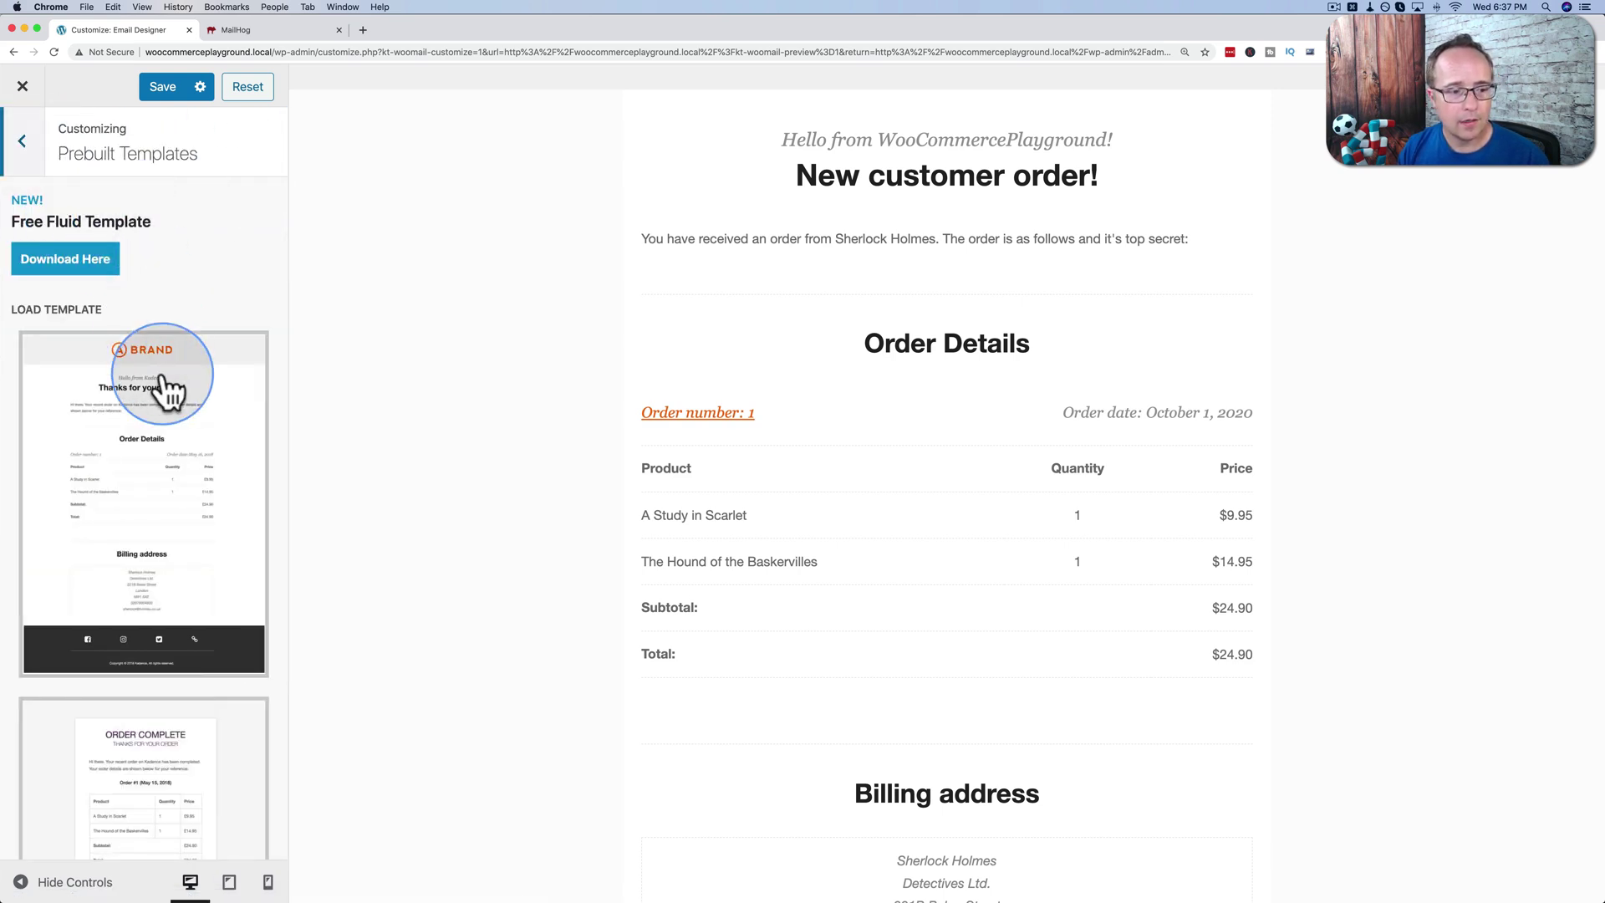
scroll(163, 387, down, 5)
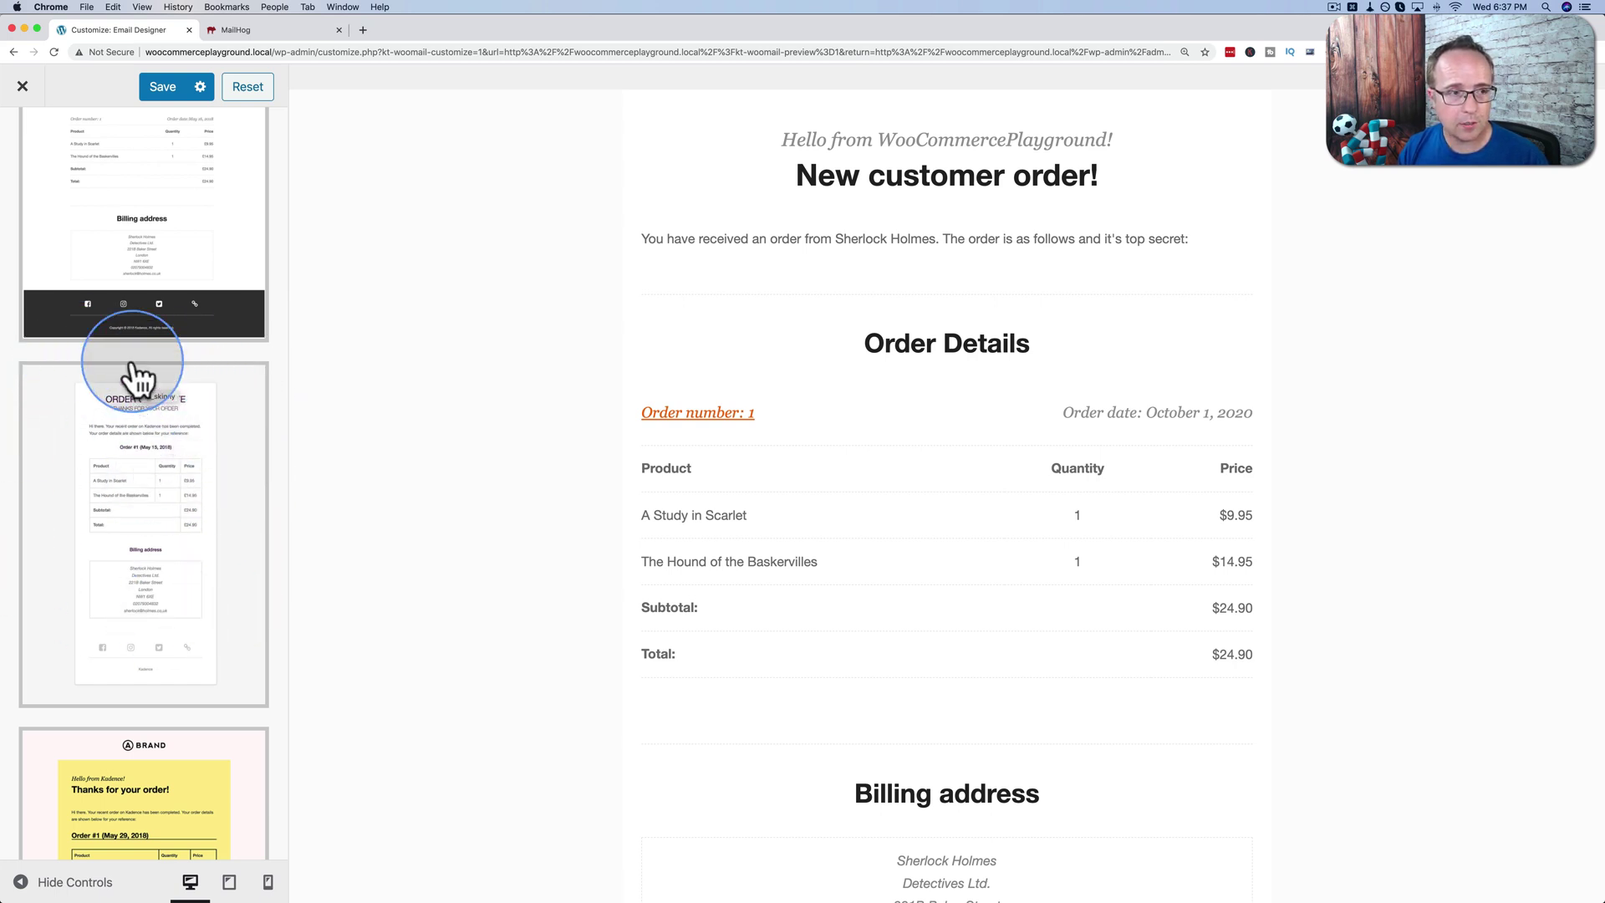
scroll(83, 254, up, 5)
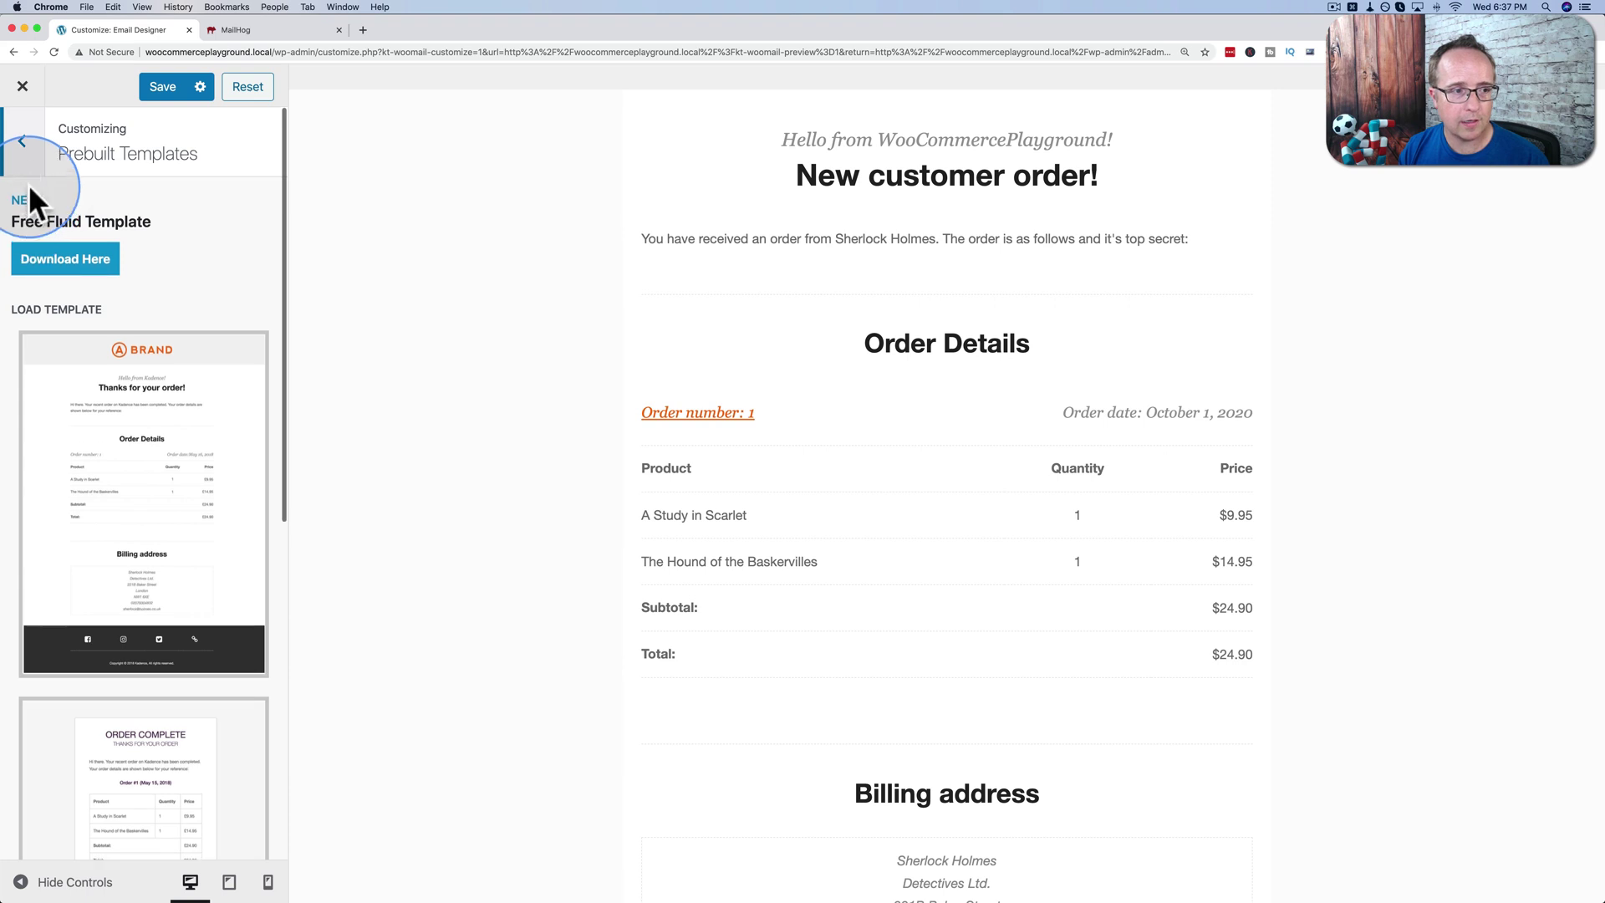
click(25, 159)
click(64, 311)
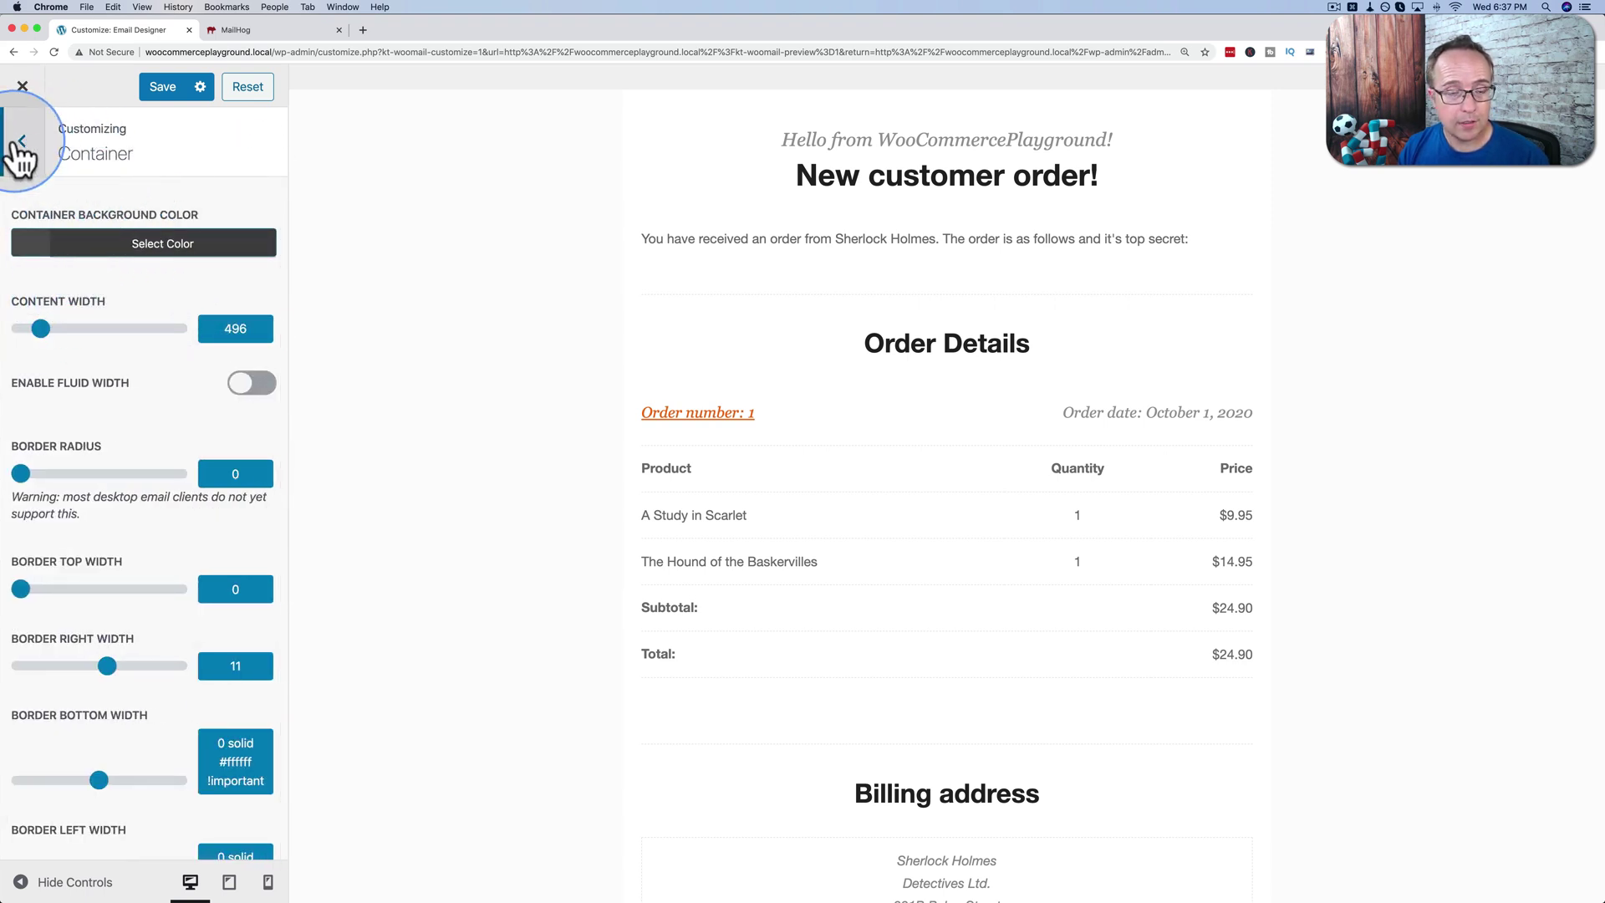
click(20, 144)
click(179, 342)
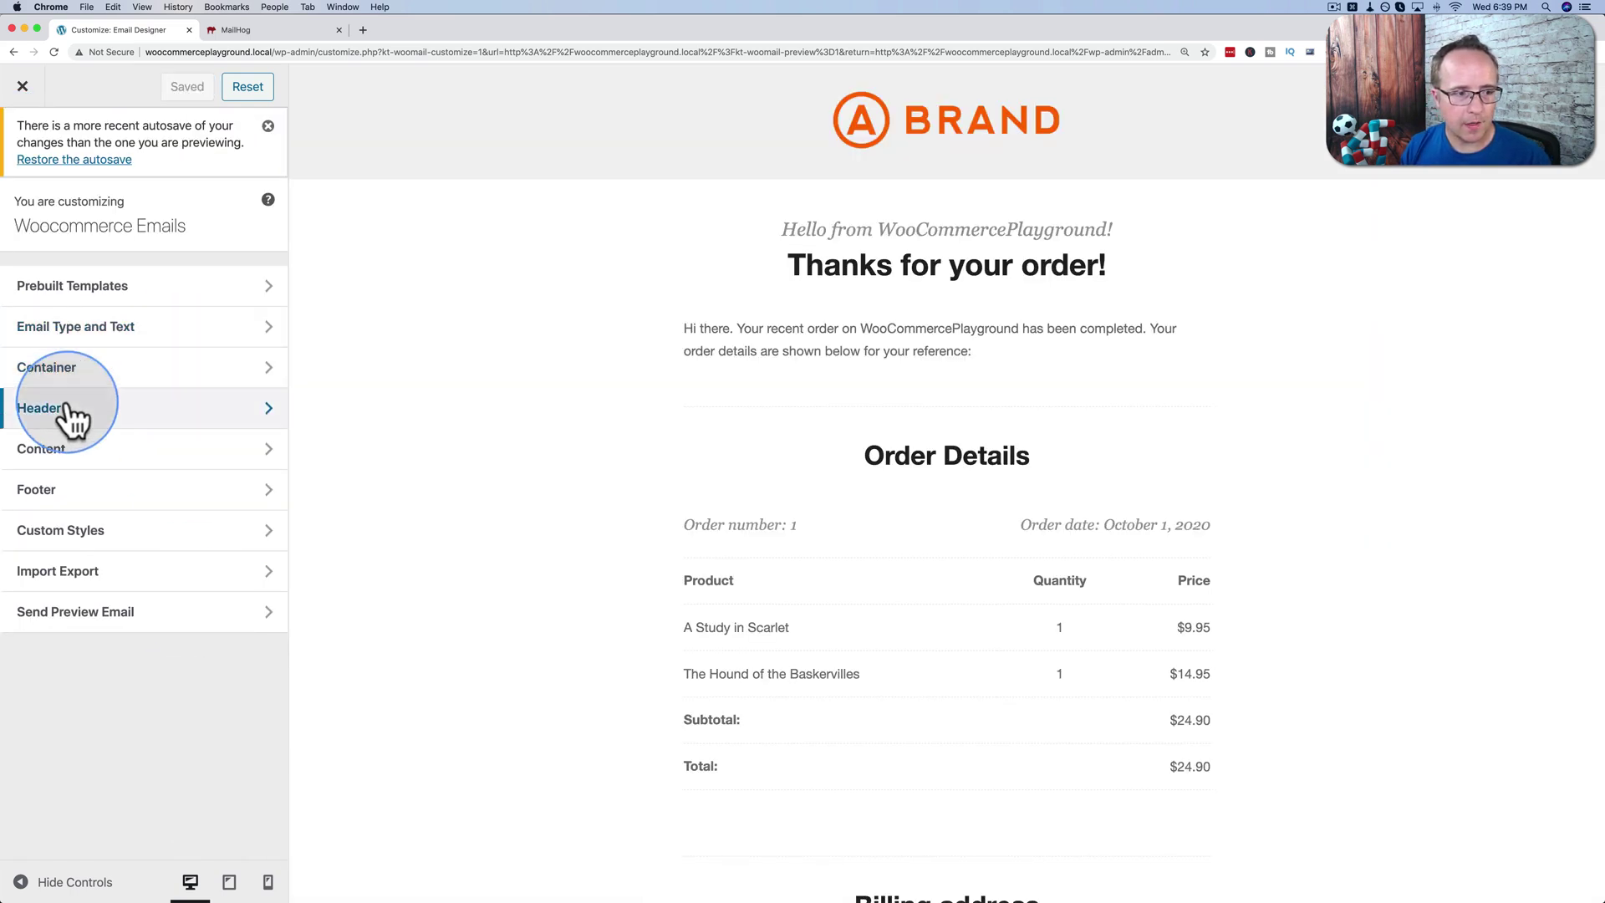
Set the Header Image background colour to the blue swatch #1e73be.
click(67, 411)
click(96, 284)
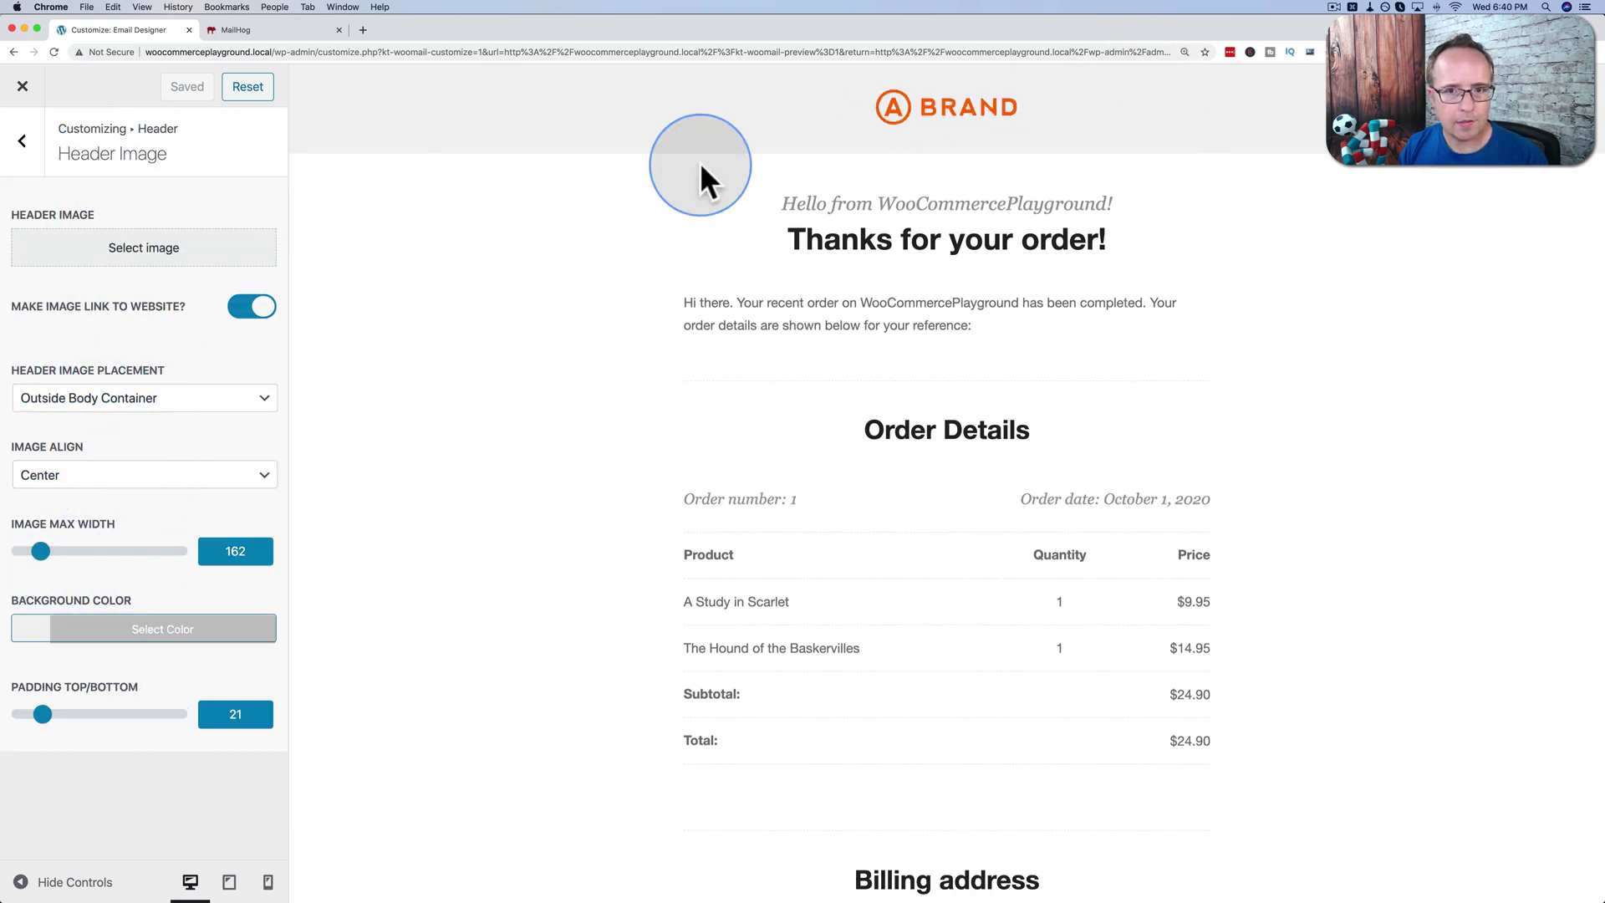
click(117, 631)
scroll(129, 789, down, 3)
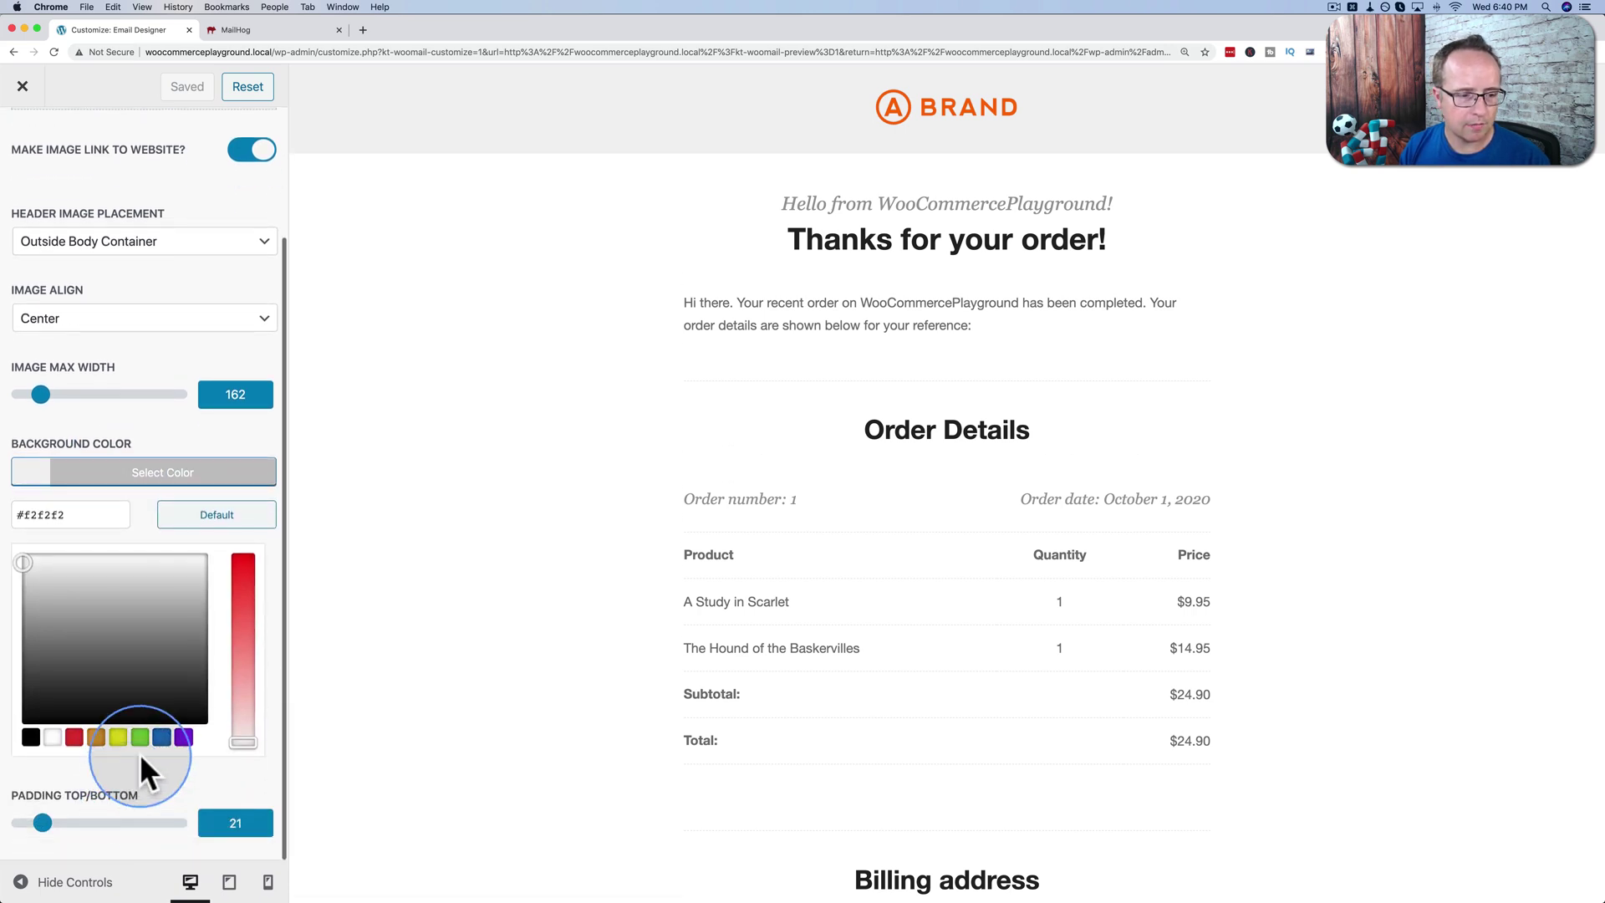
click(161, 738)
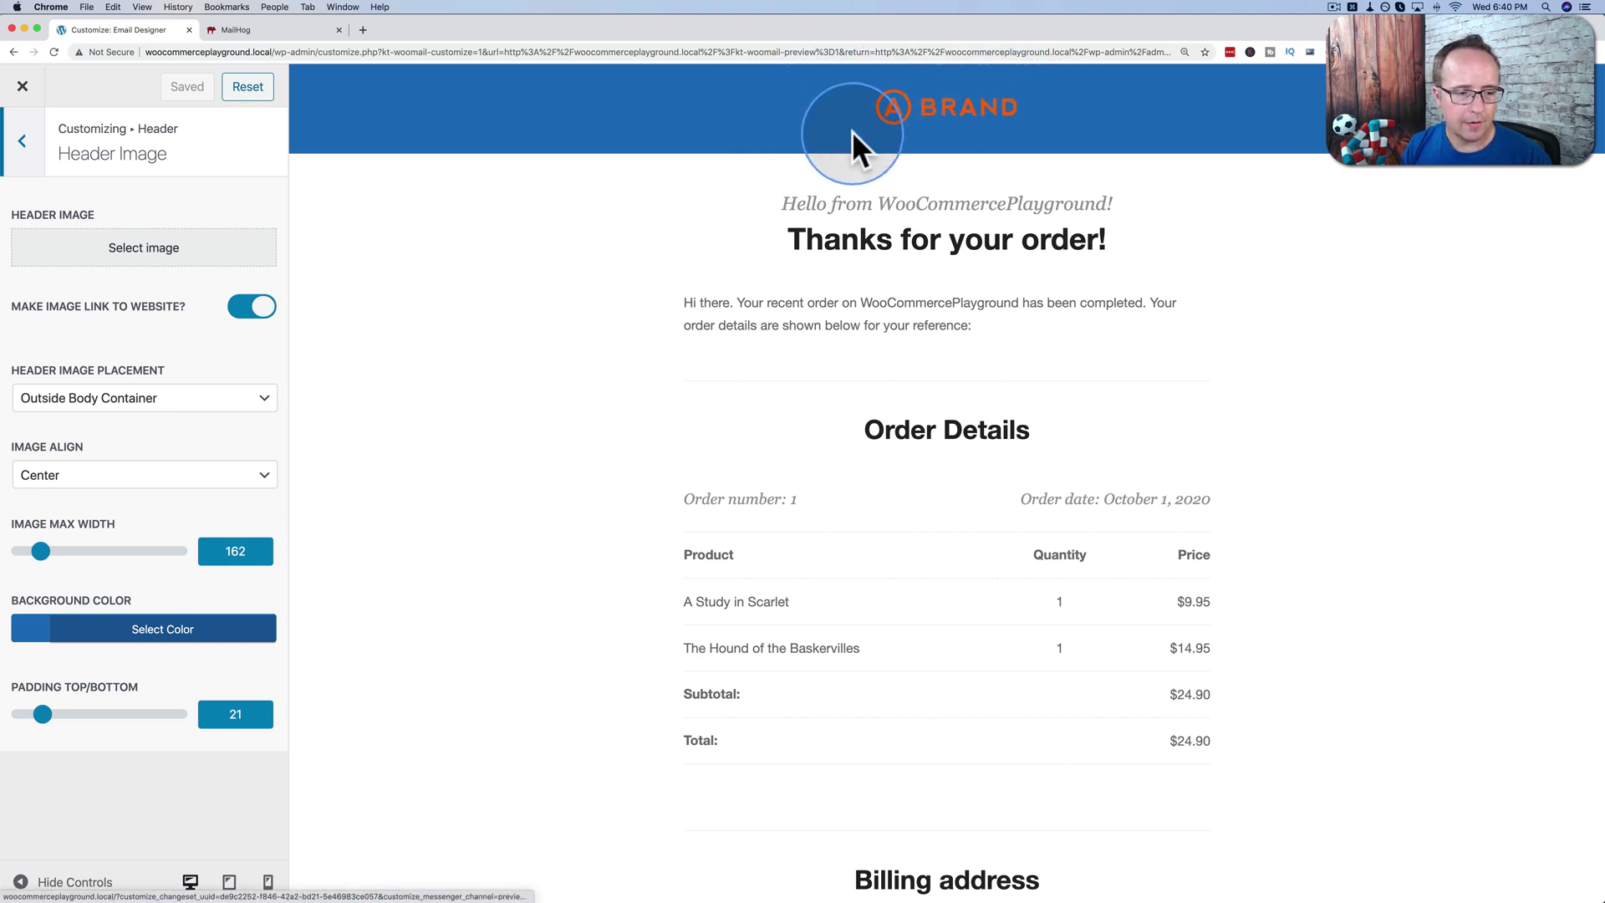
click(29, 163)
Check the Heading Font Family setting and keep it as Helvetica.
click(86, 255)
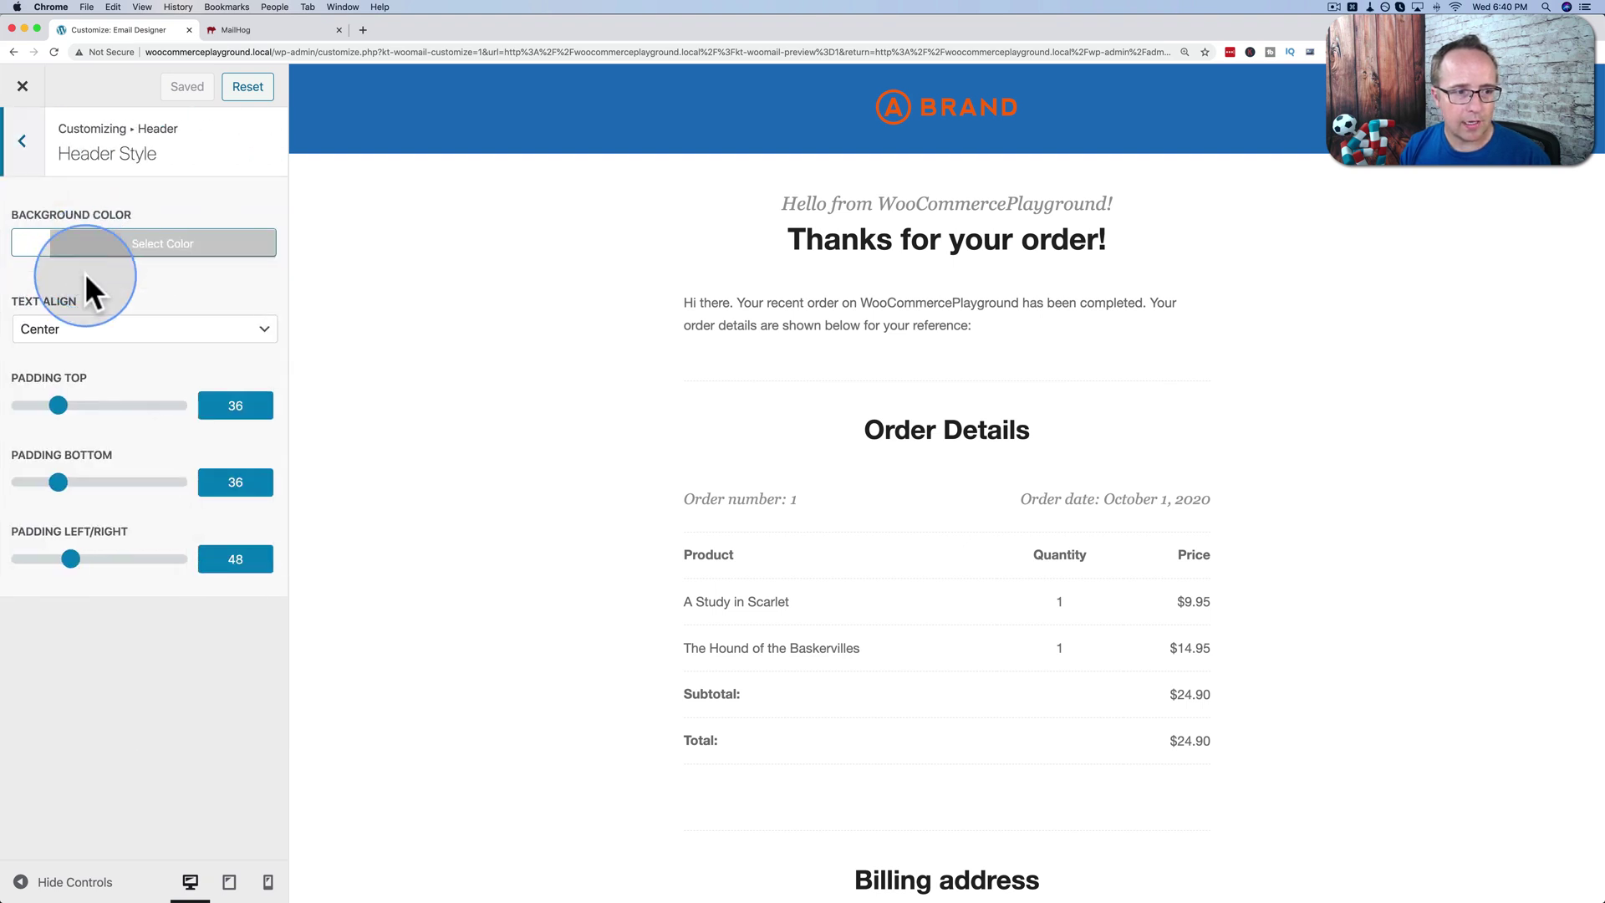
click(28, 160)
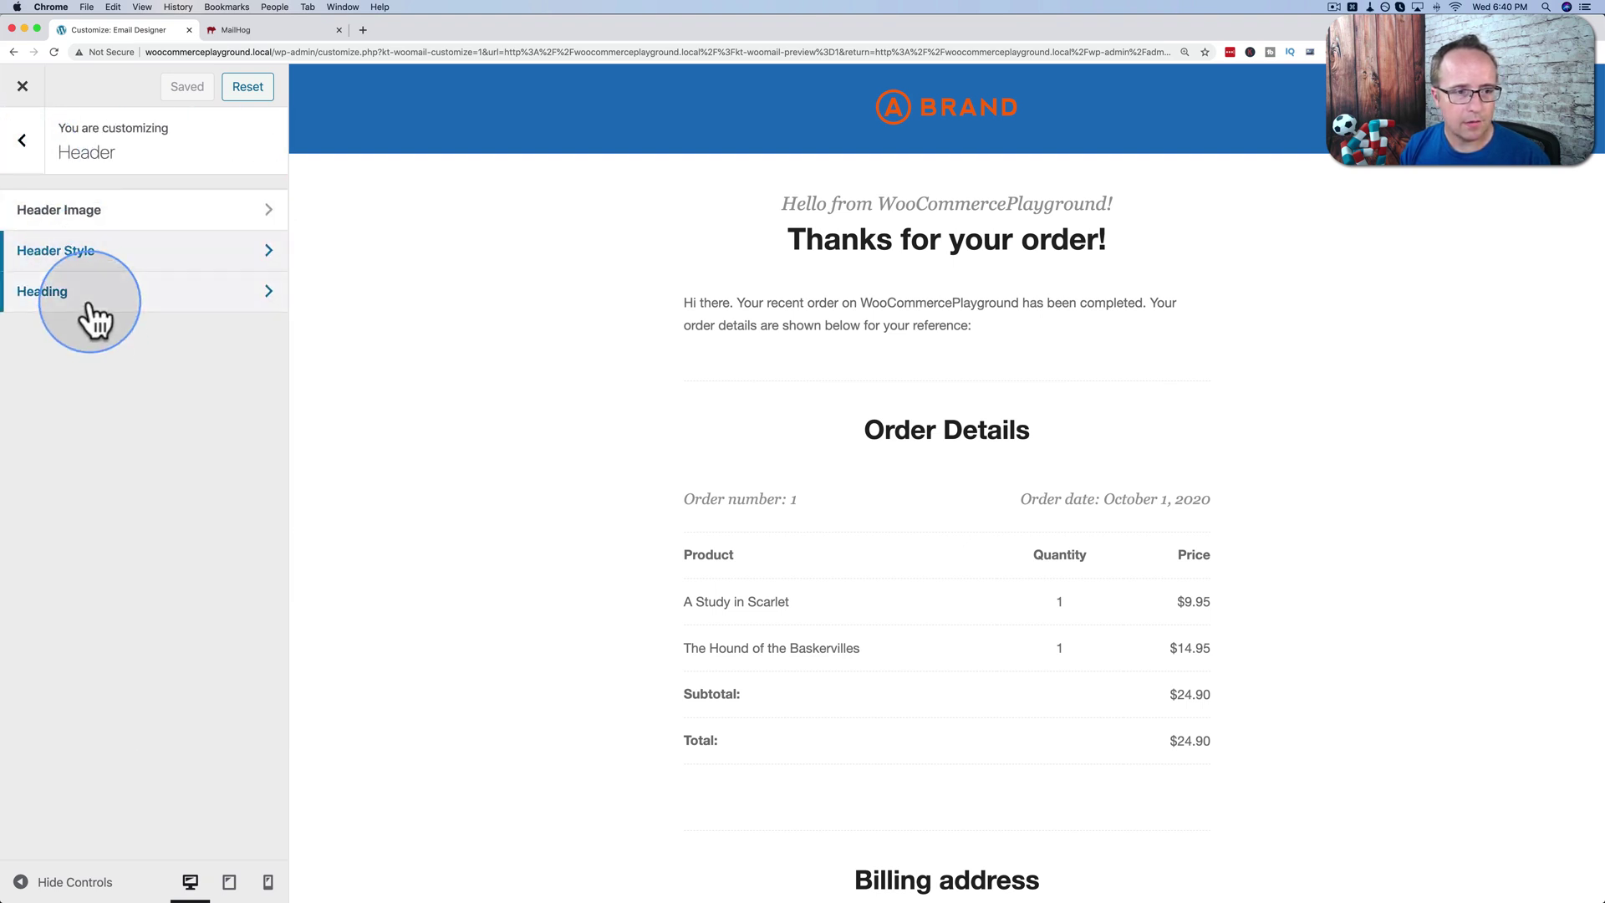
click(89, 311)
scroll(155, 543, down, 2)
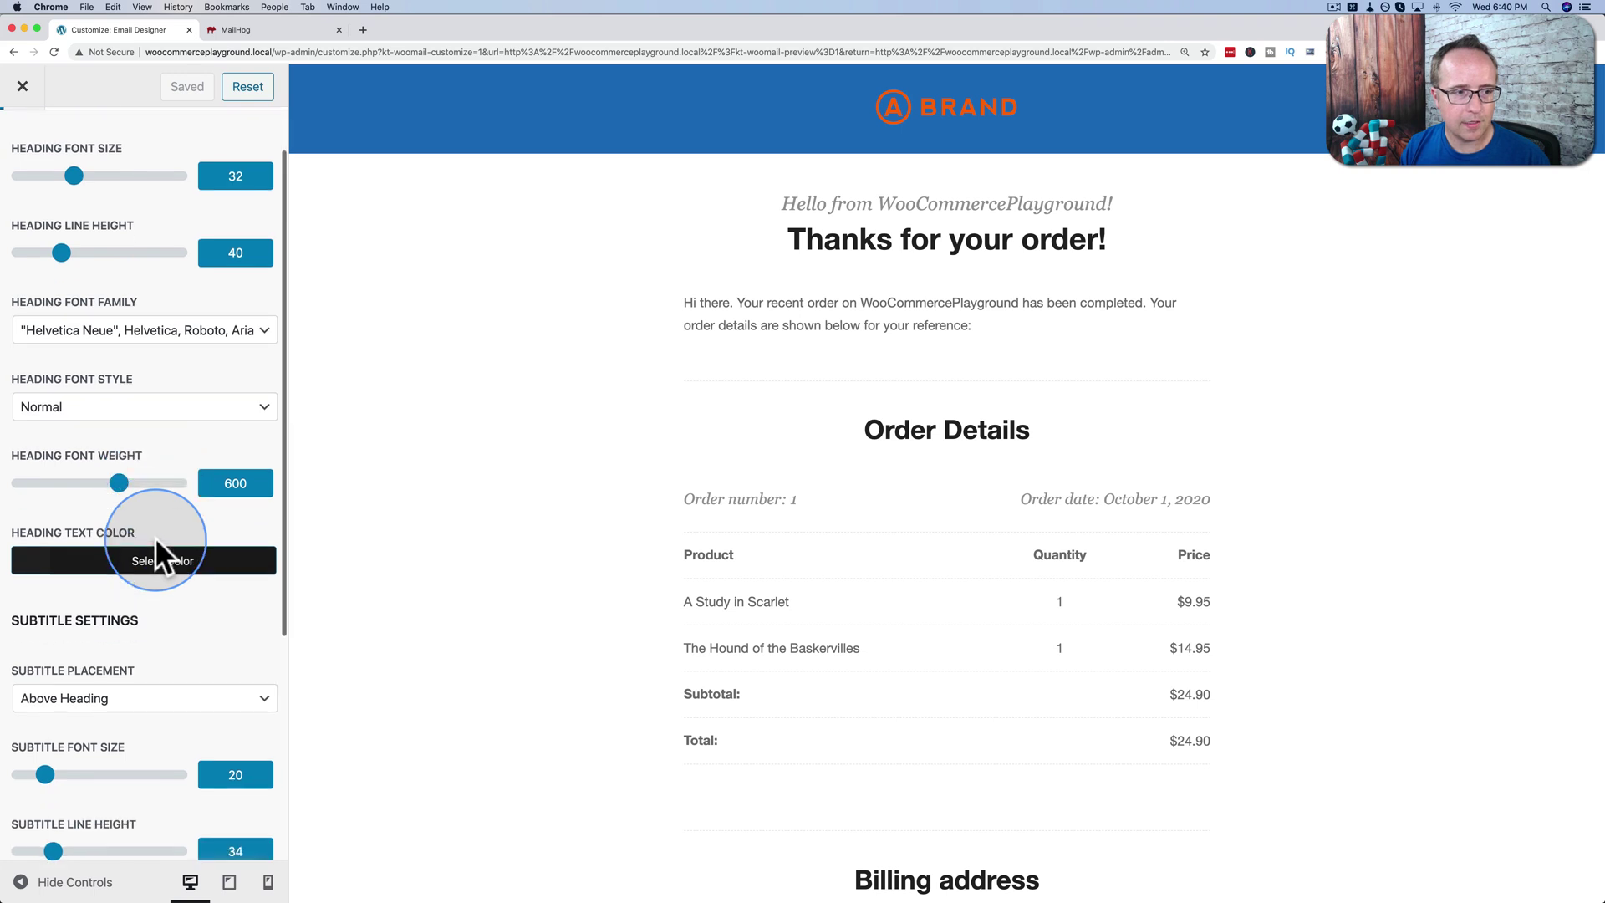
click(167, 334)
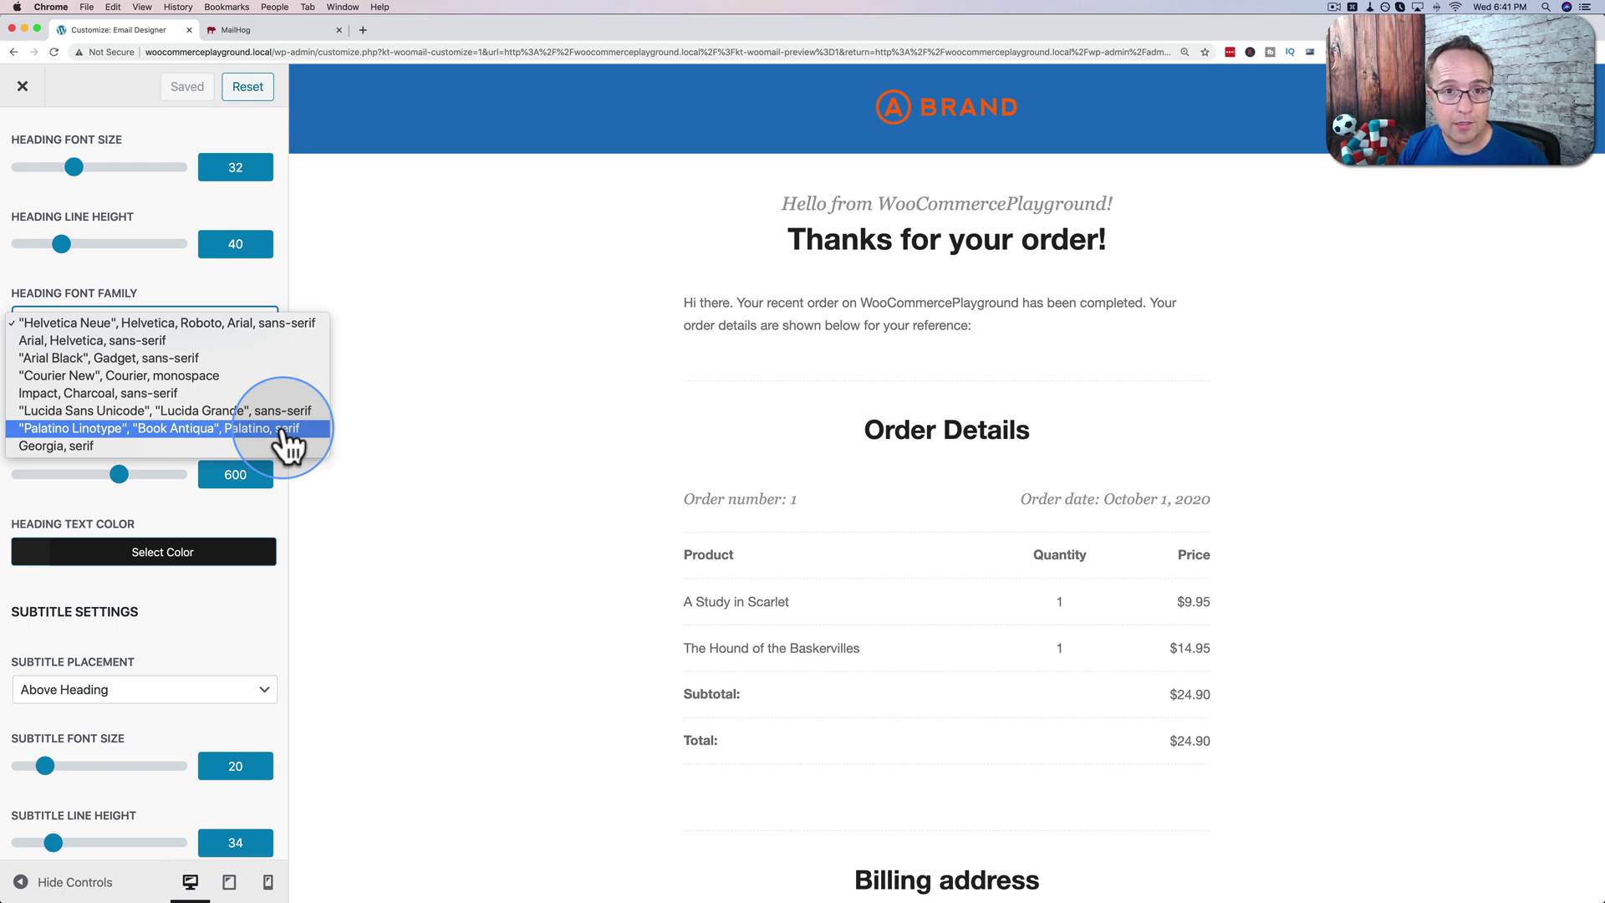
click(171, 518)
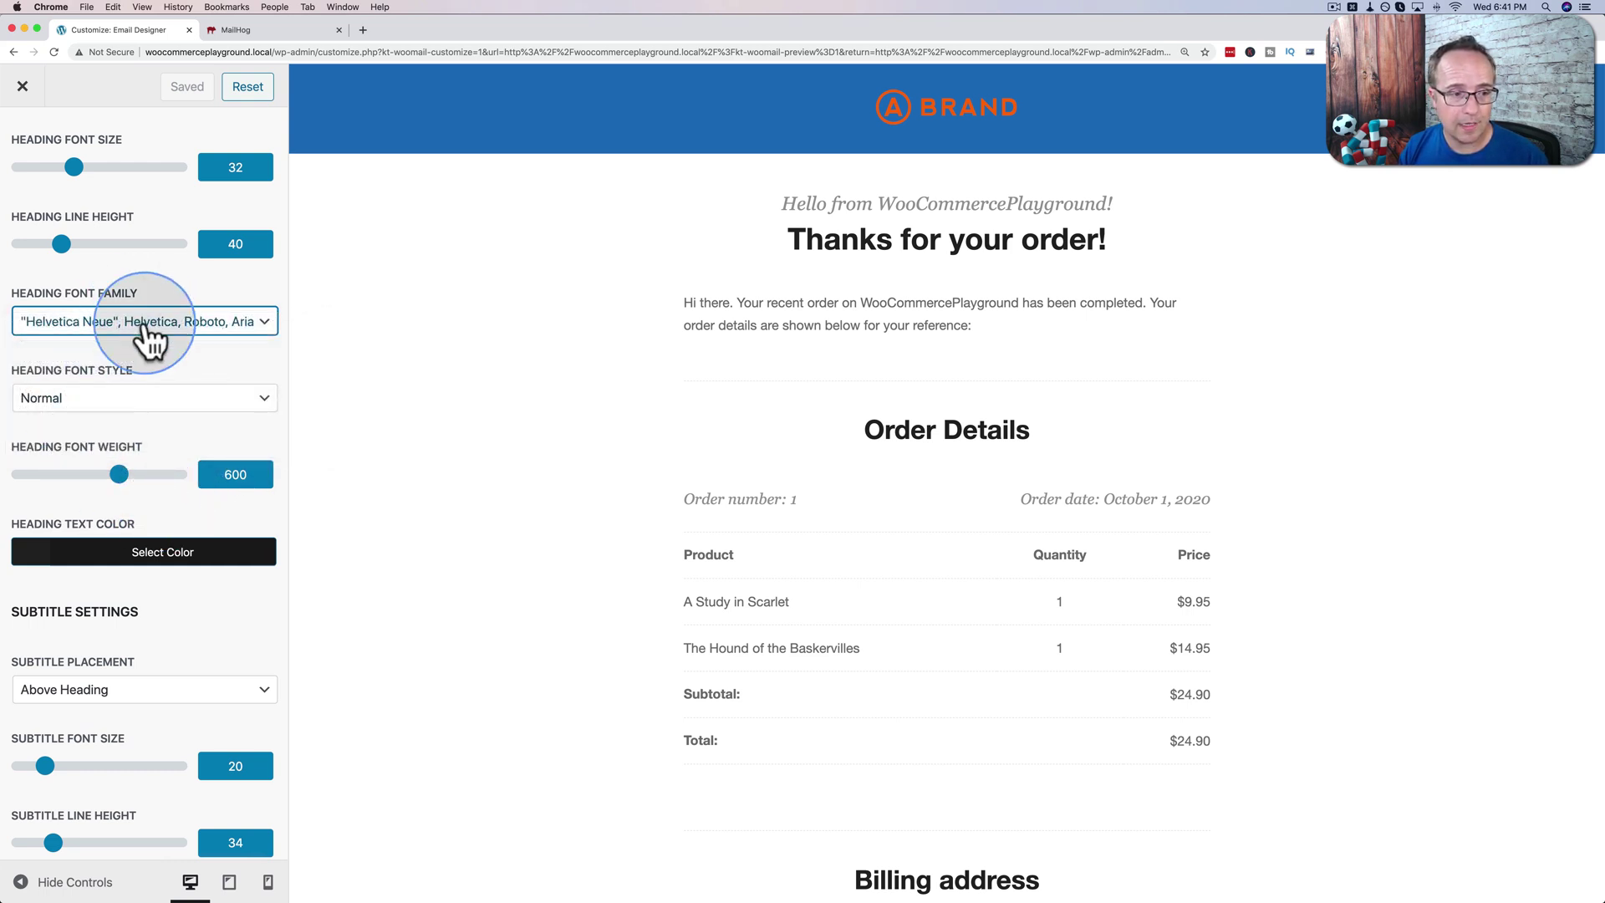
Set Subtitle Placement to Below Heading and return to the main email sections.
scroll(158, 387, down, 5)
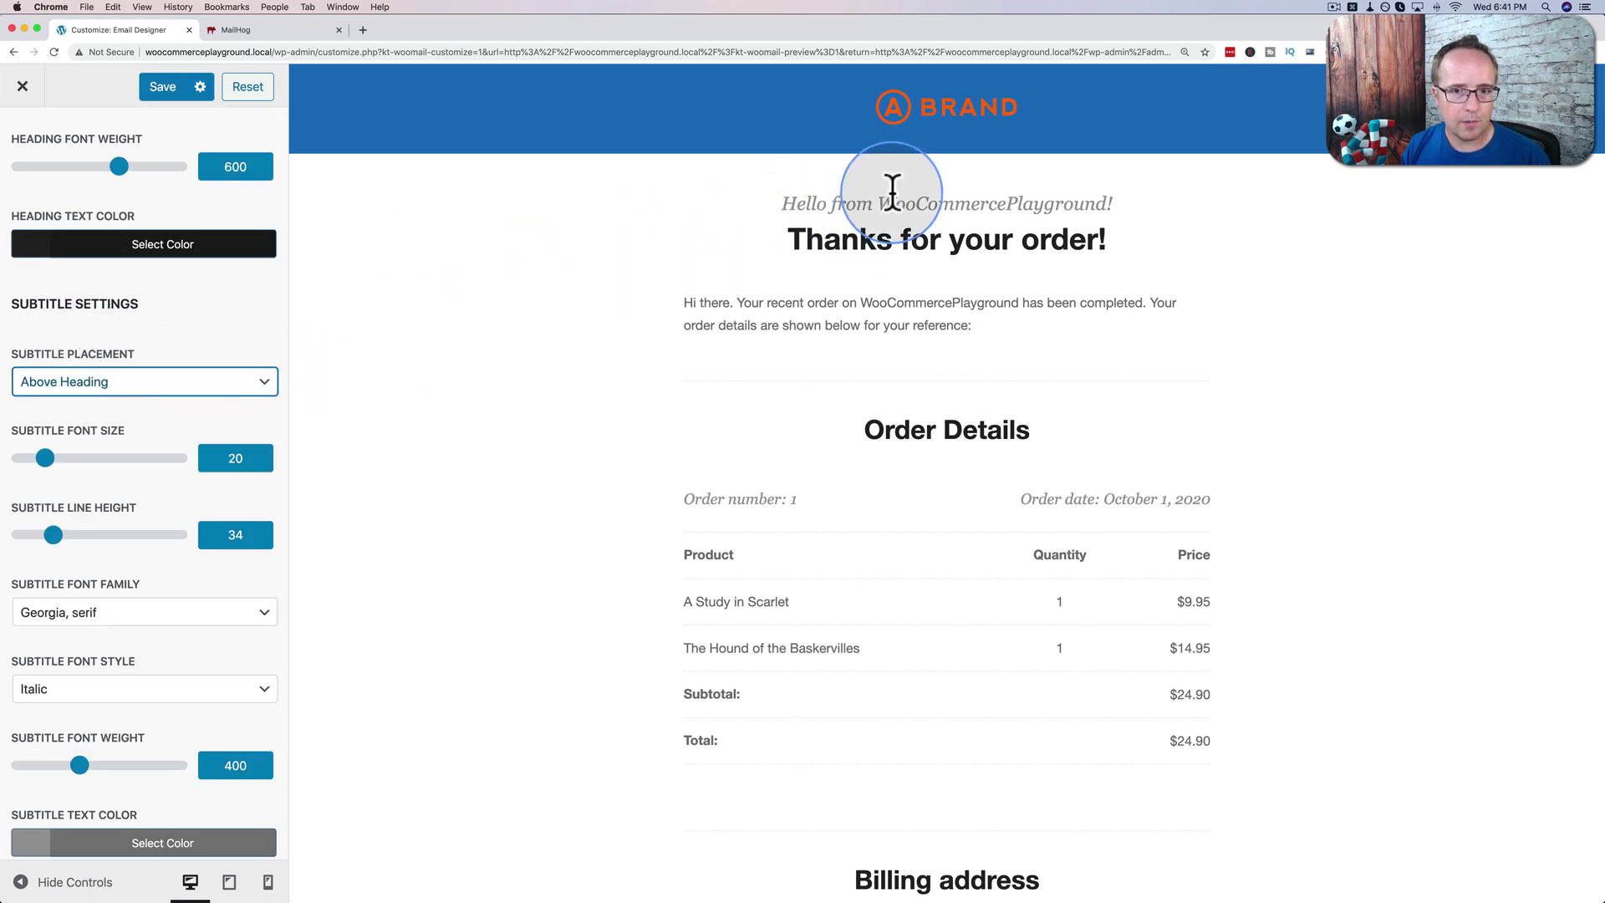
click(165, 393)
click(100, 367)
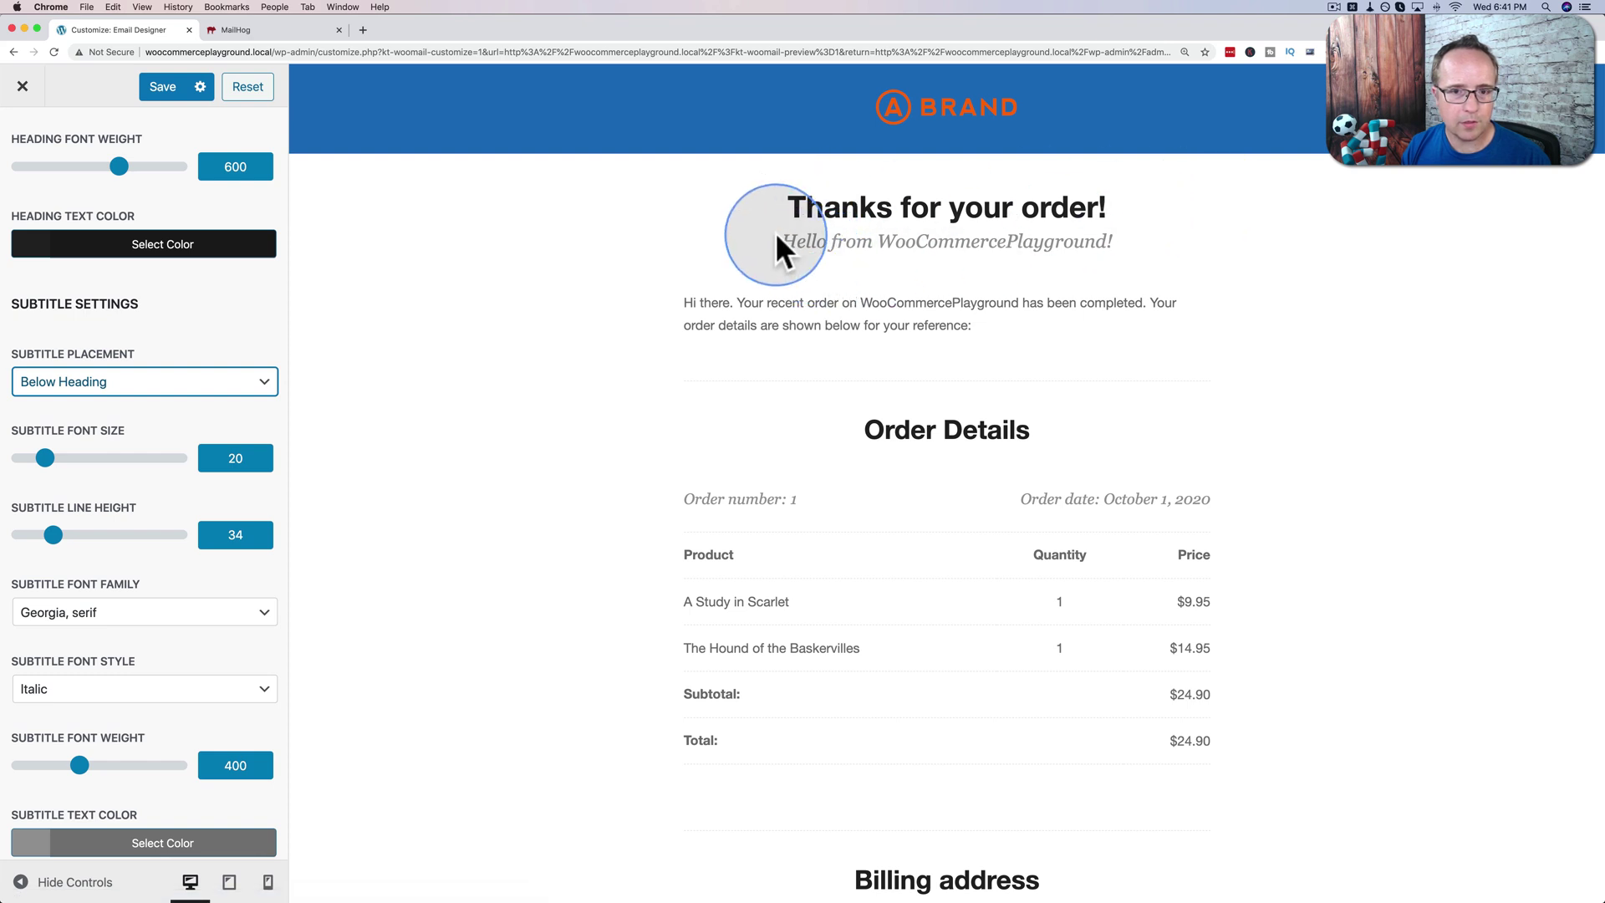
scroll(139, 498, down, 1)
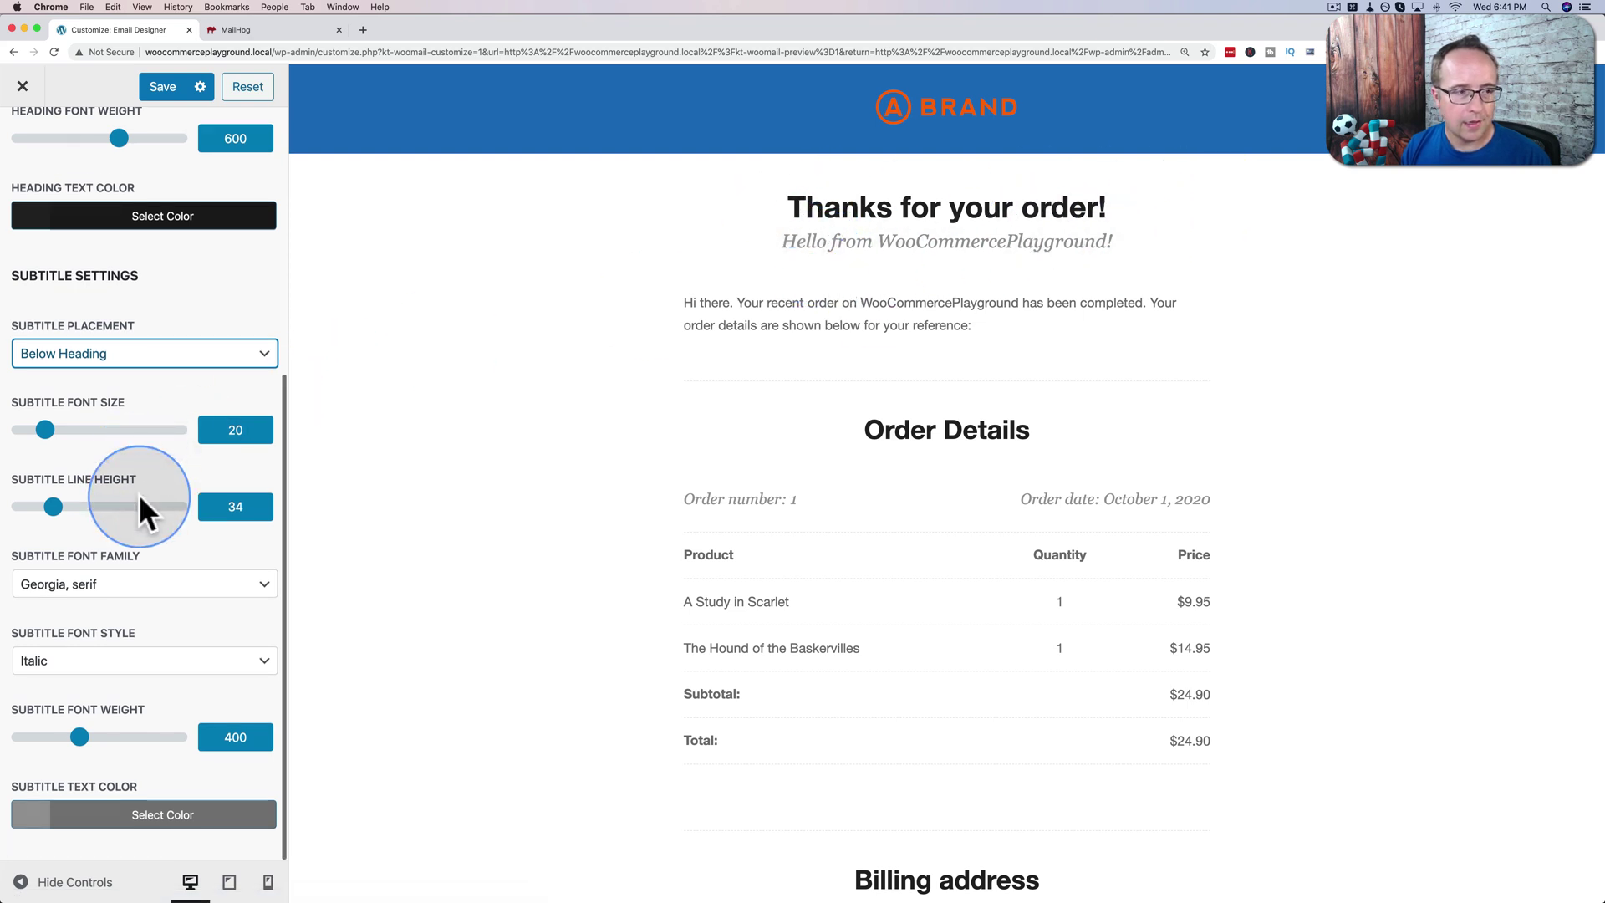
scroll(28, 130, up, 4)
click(25, 140)
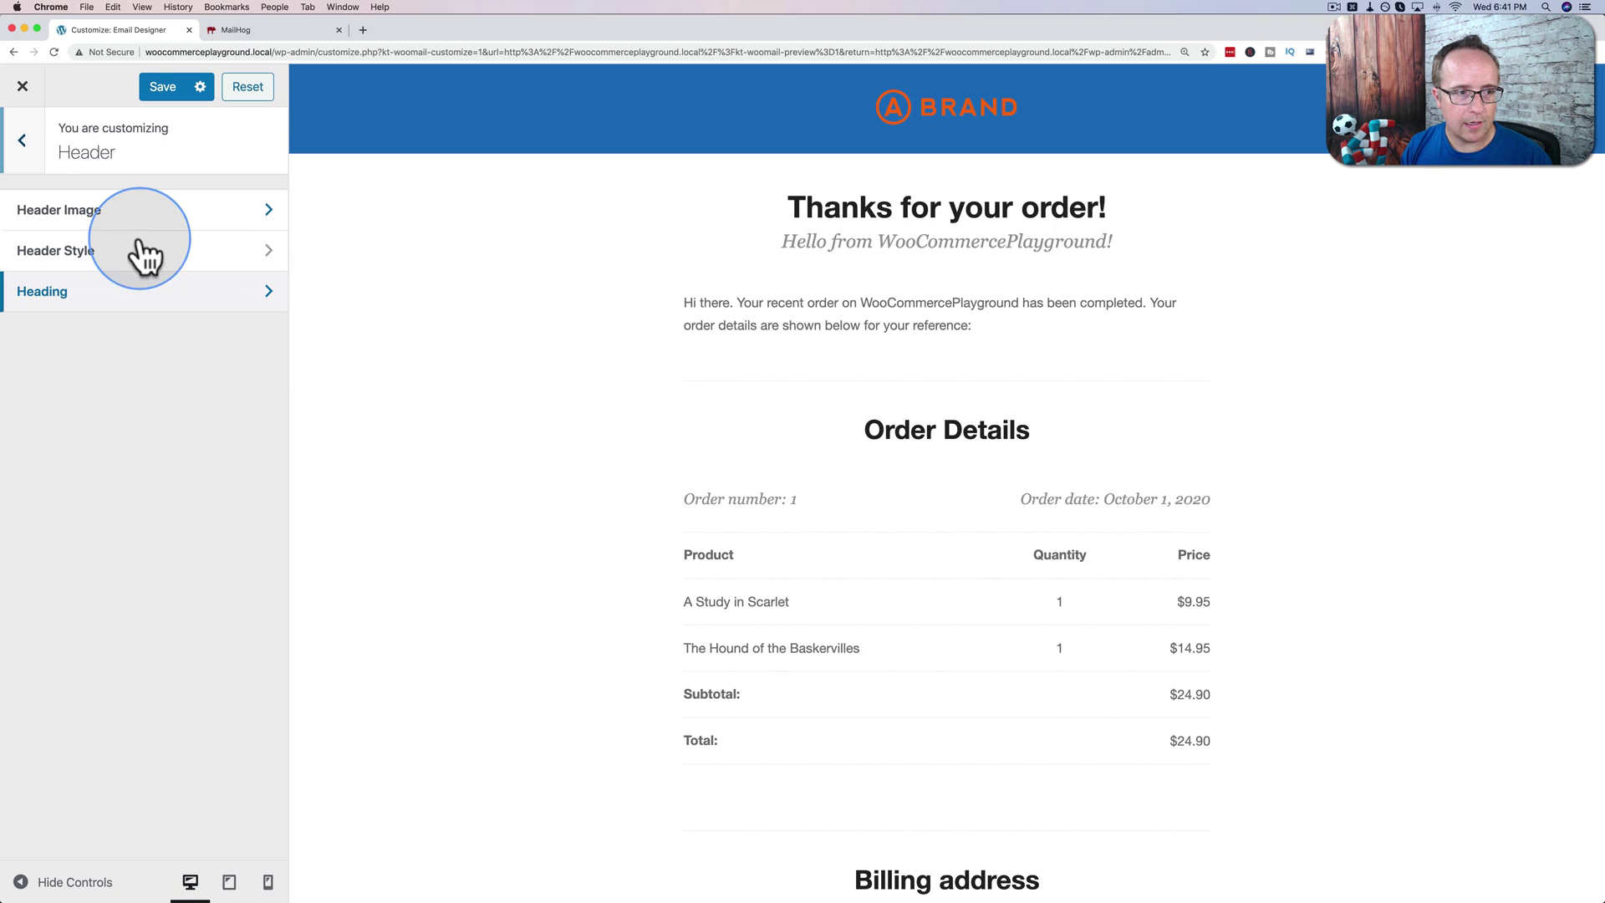
click(18, 142)
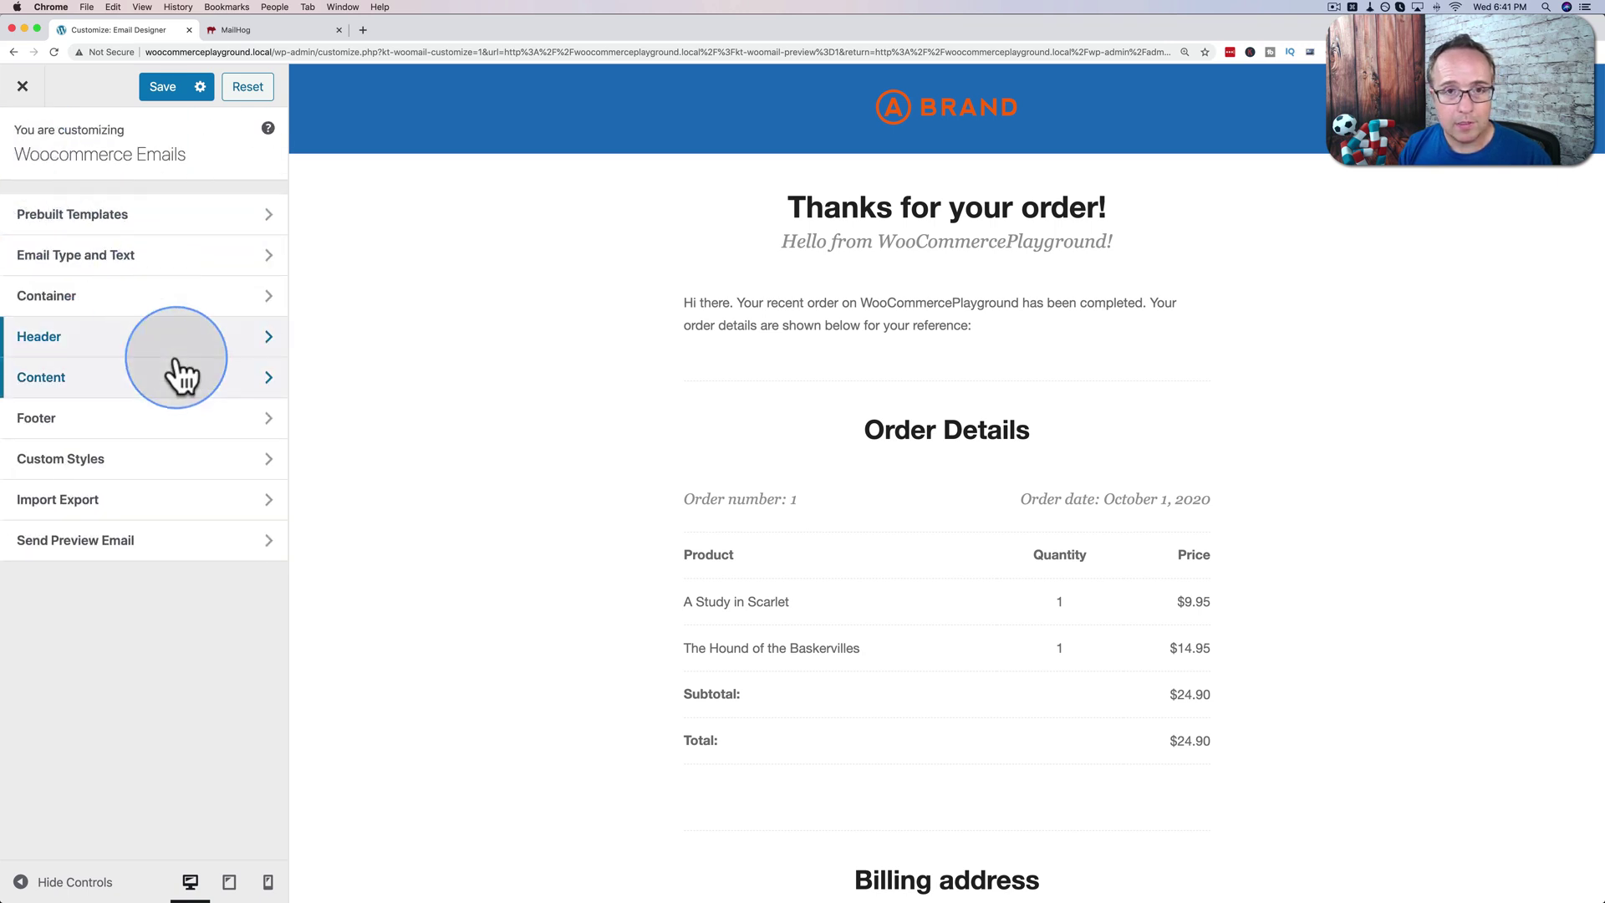
Set the Content Container's Content Background Color to light grey.
click(114, 379)
scroll(565, 404, down, 3)
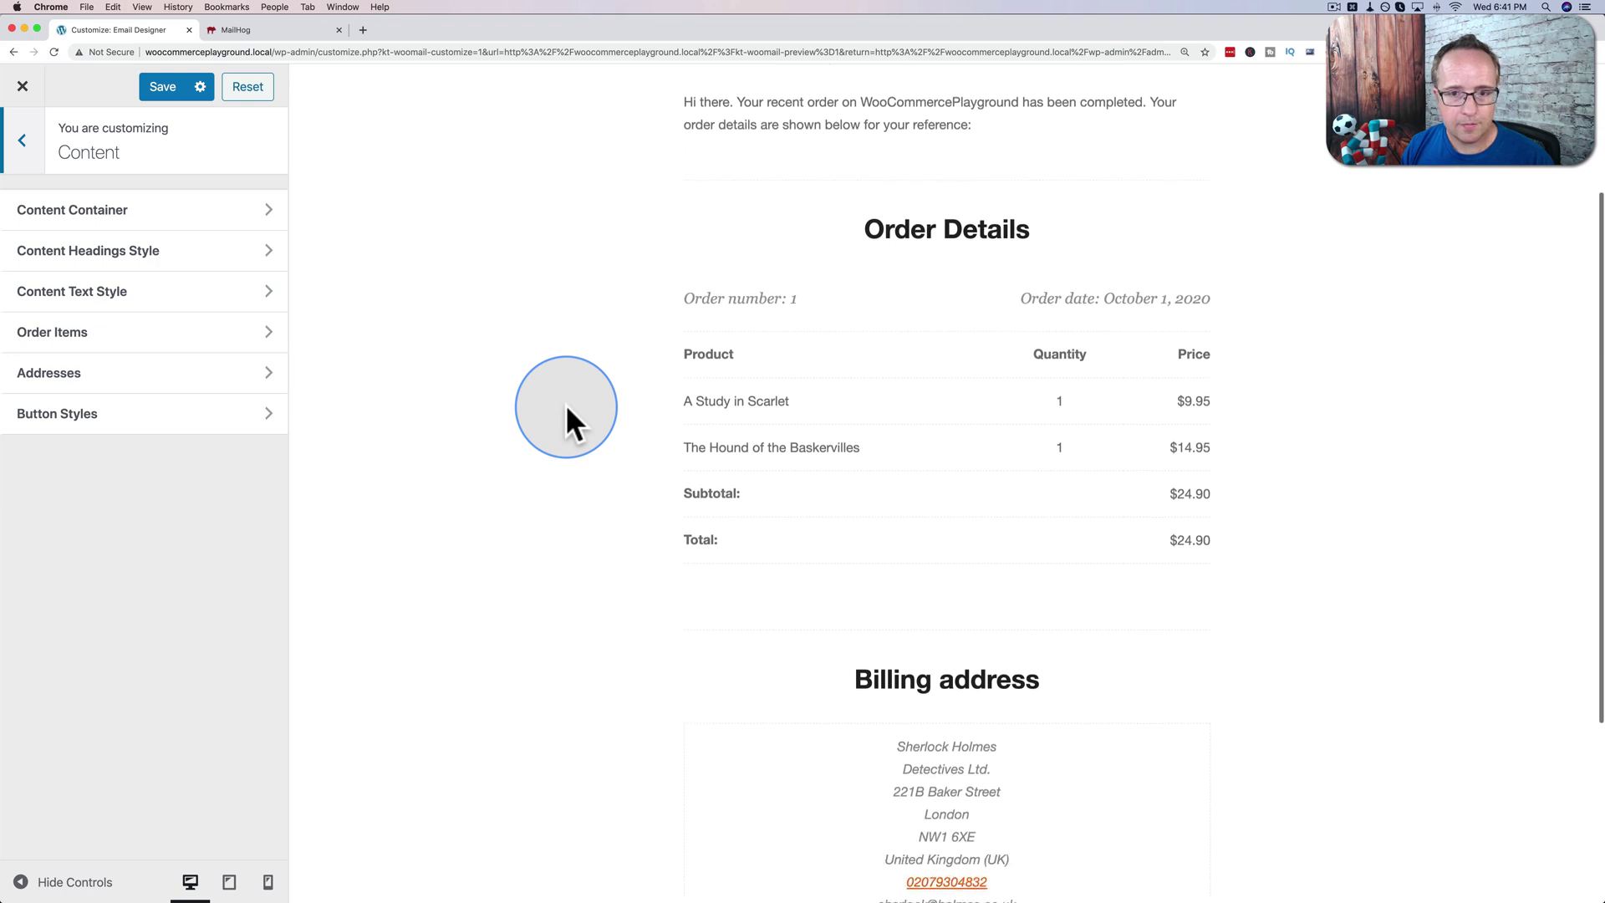
click(16, 219)
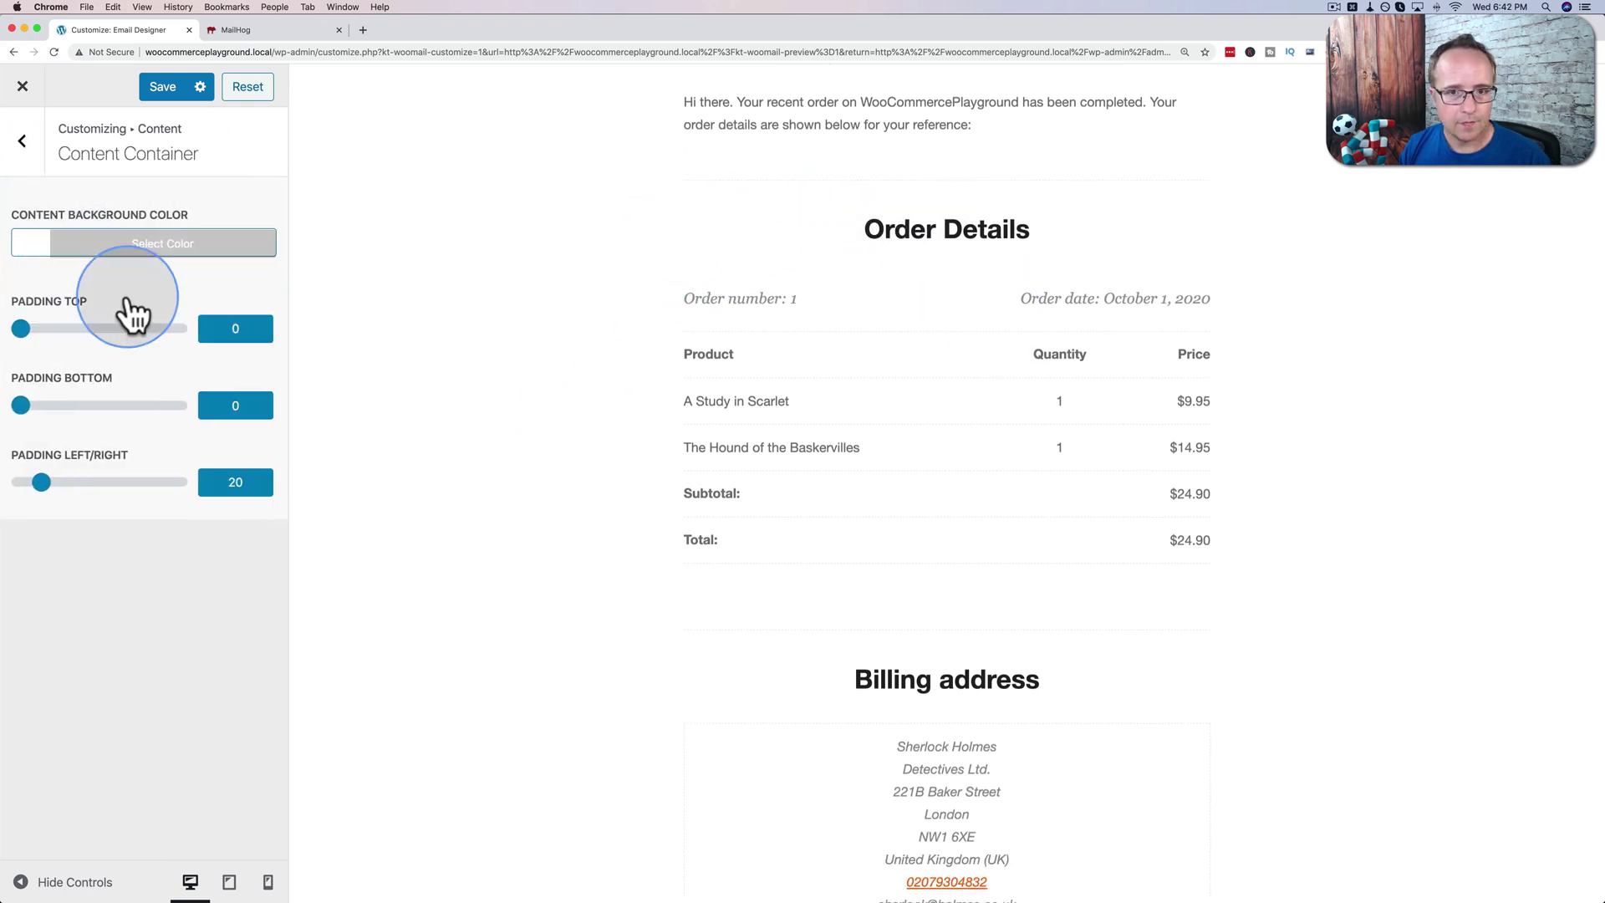
click(90, 244)
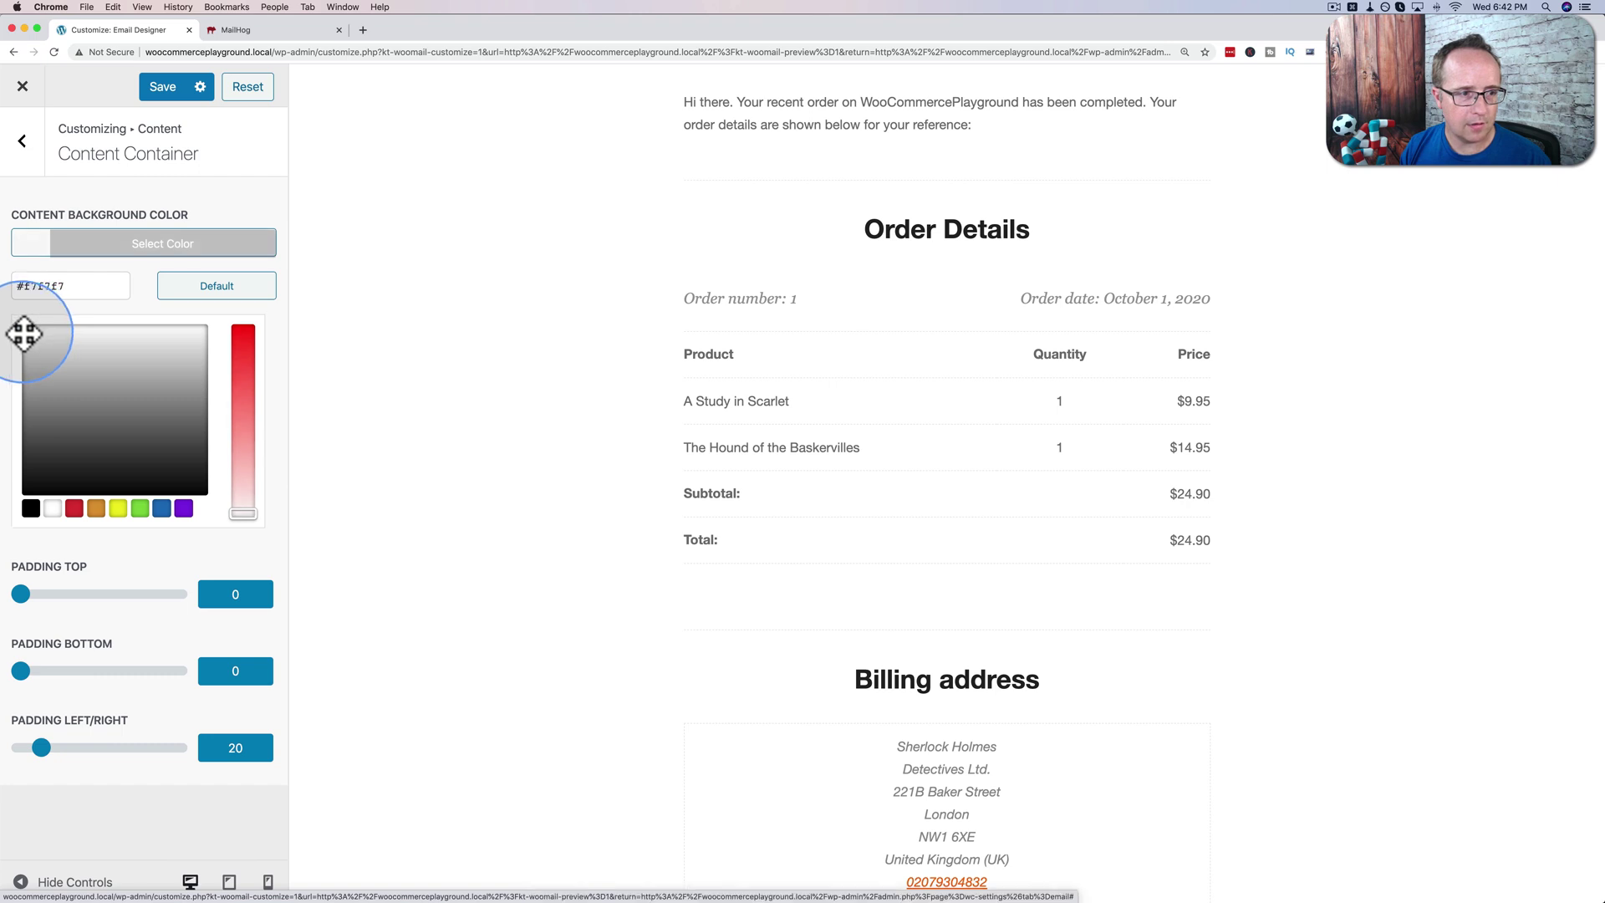
click(162, 86)
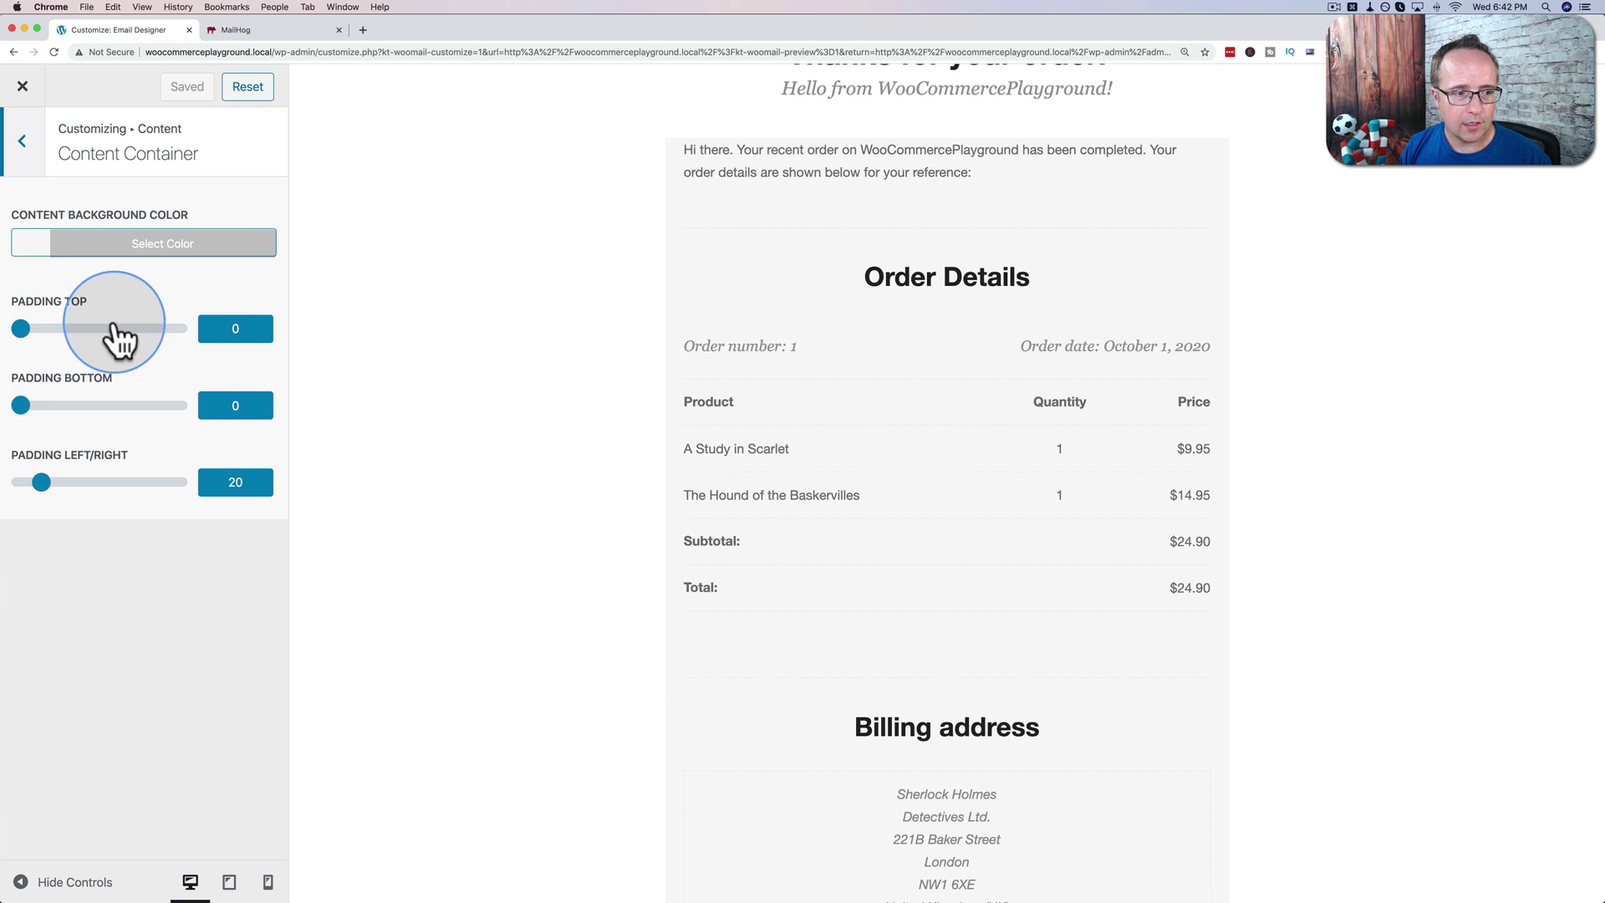
click(25, 146)
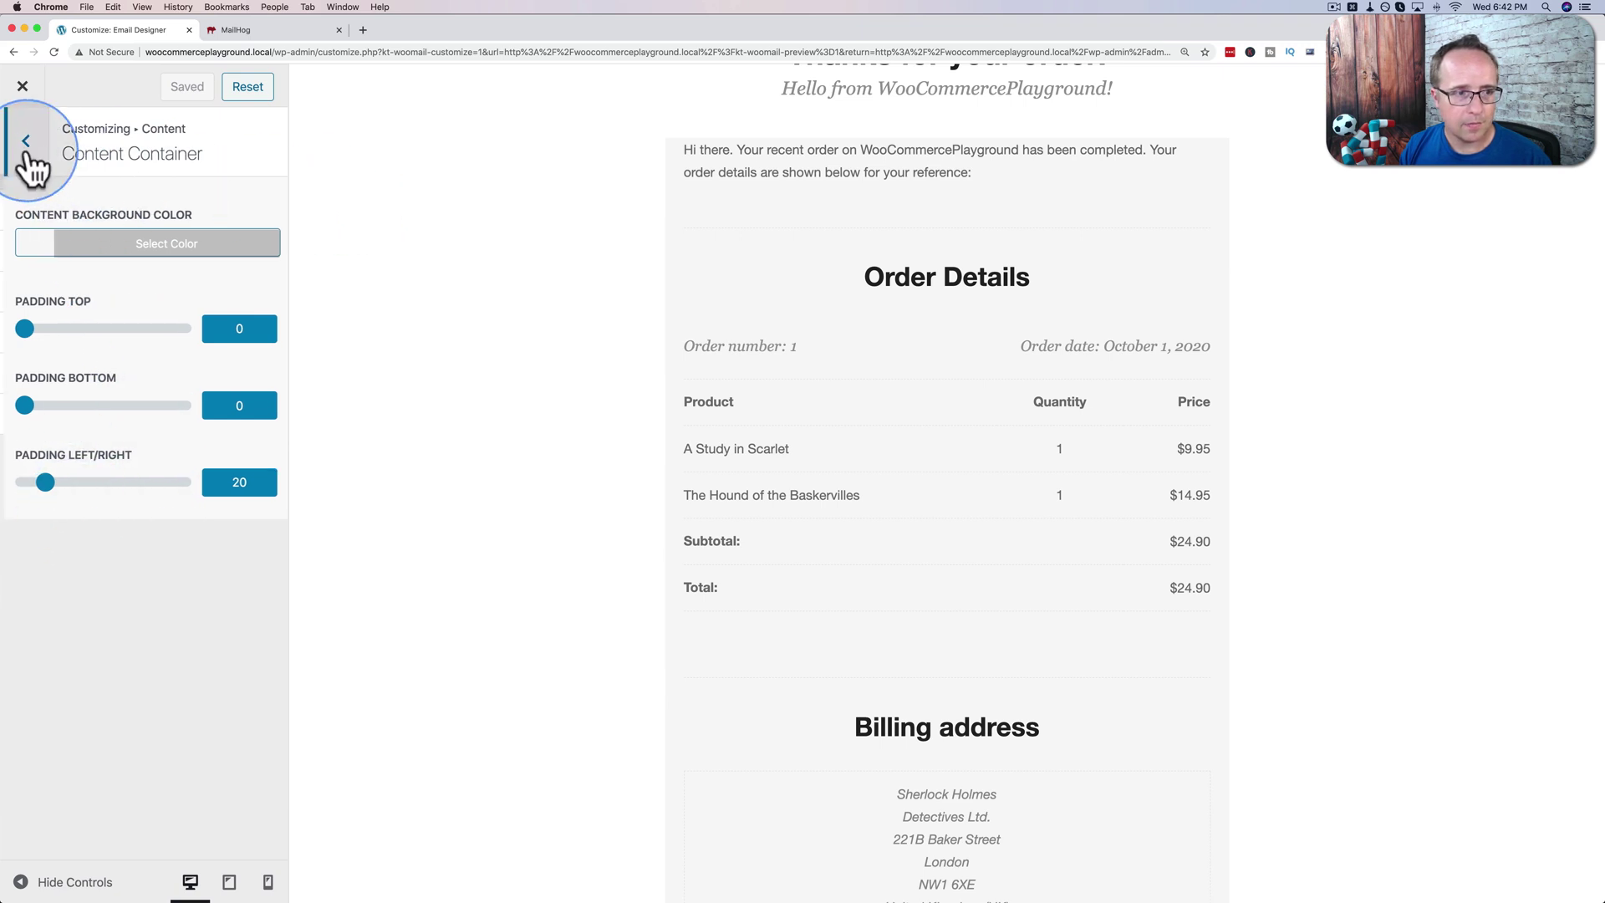
Review the Content Headings Style settings and return to the main sections list.
click(67, 253)
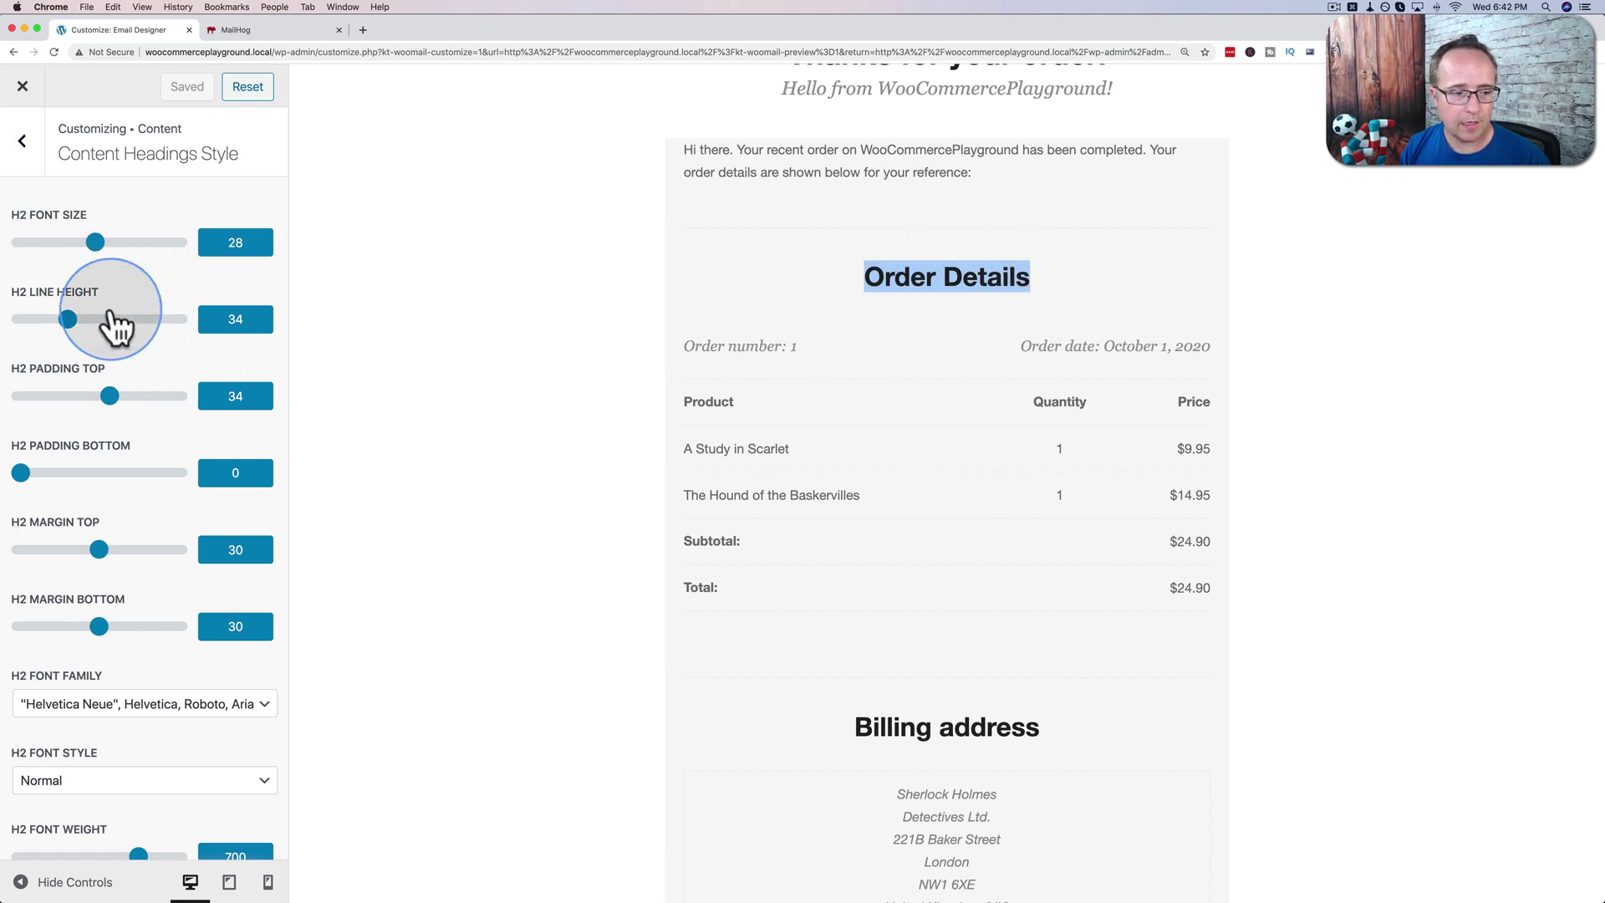
click(34, 150)
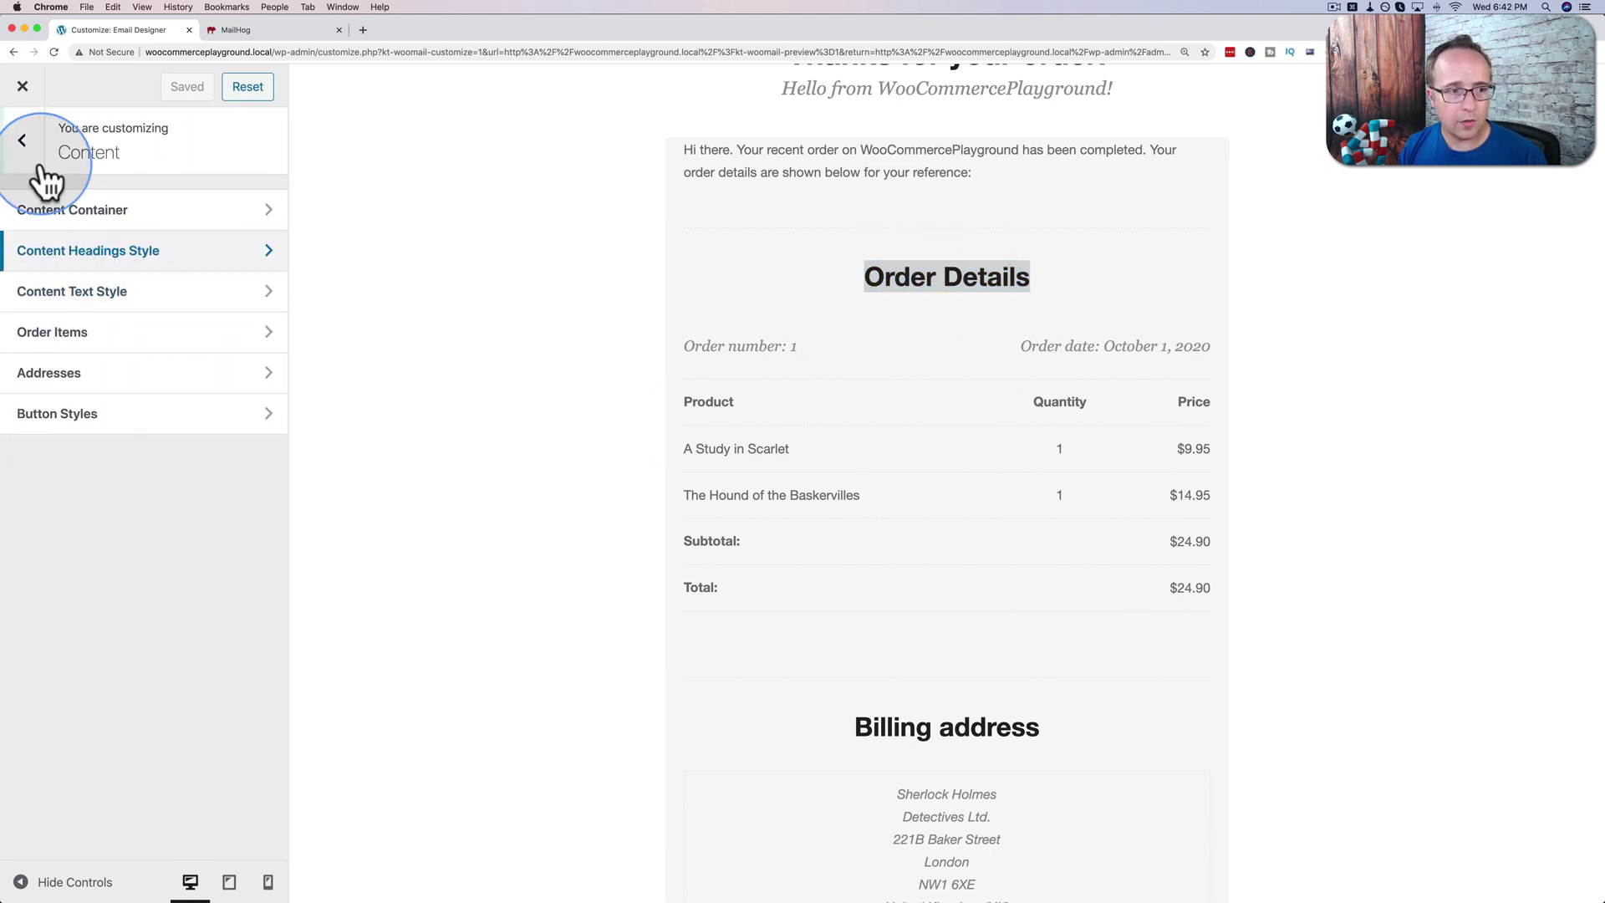
click(33, 154)
click(178, 353)
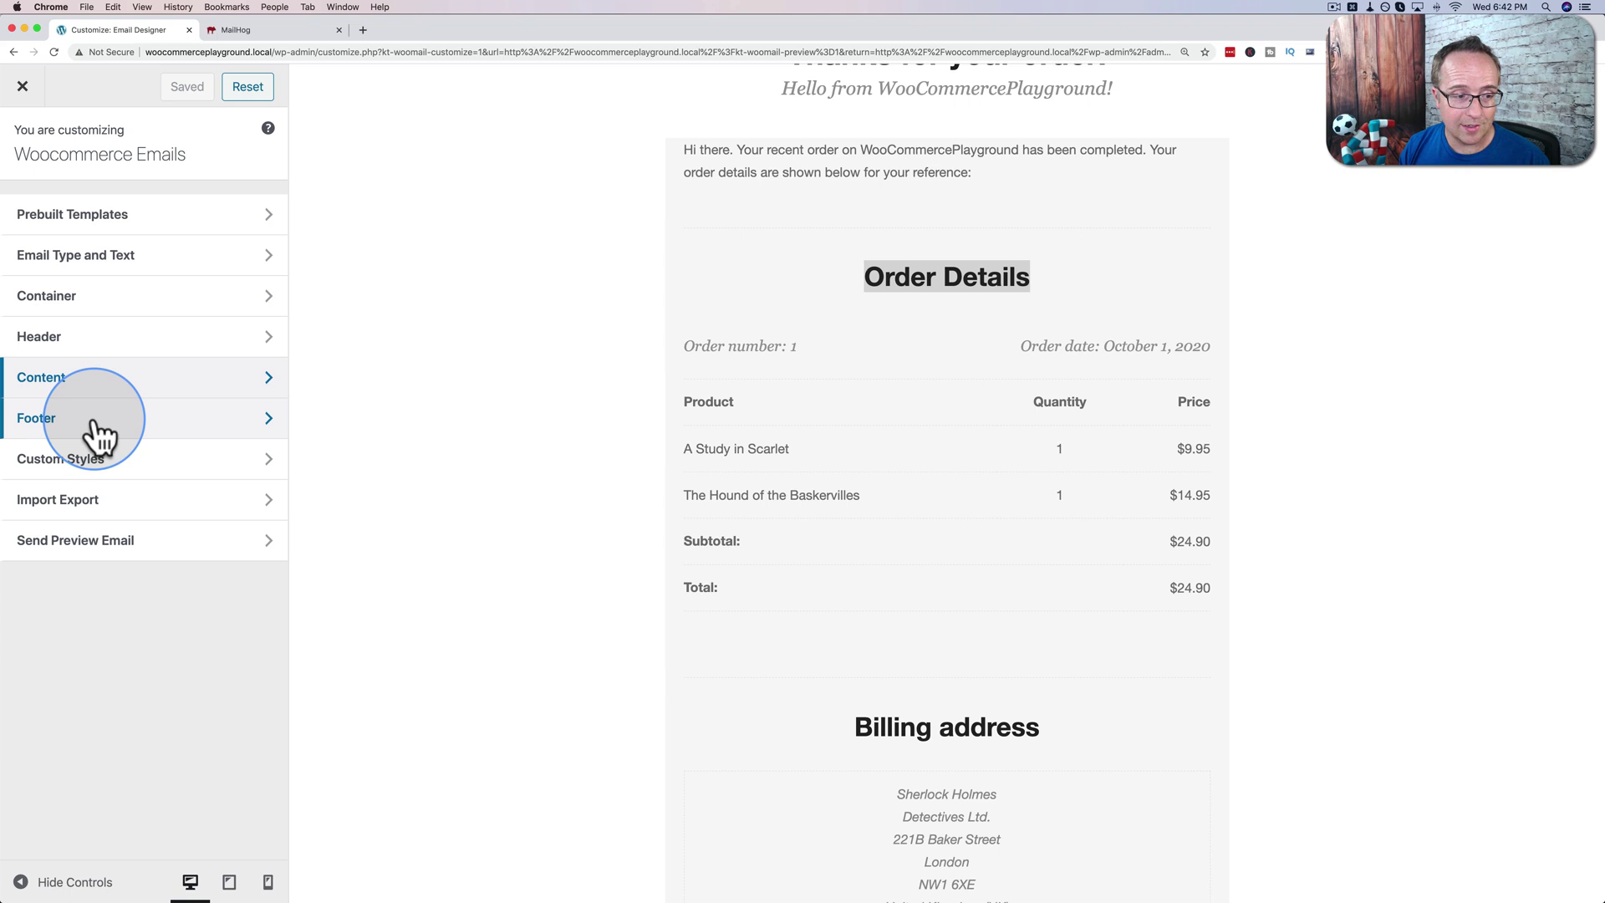
scroll(539, 485, down, 5)
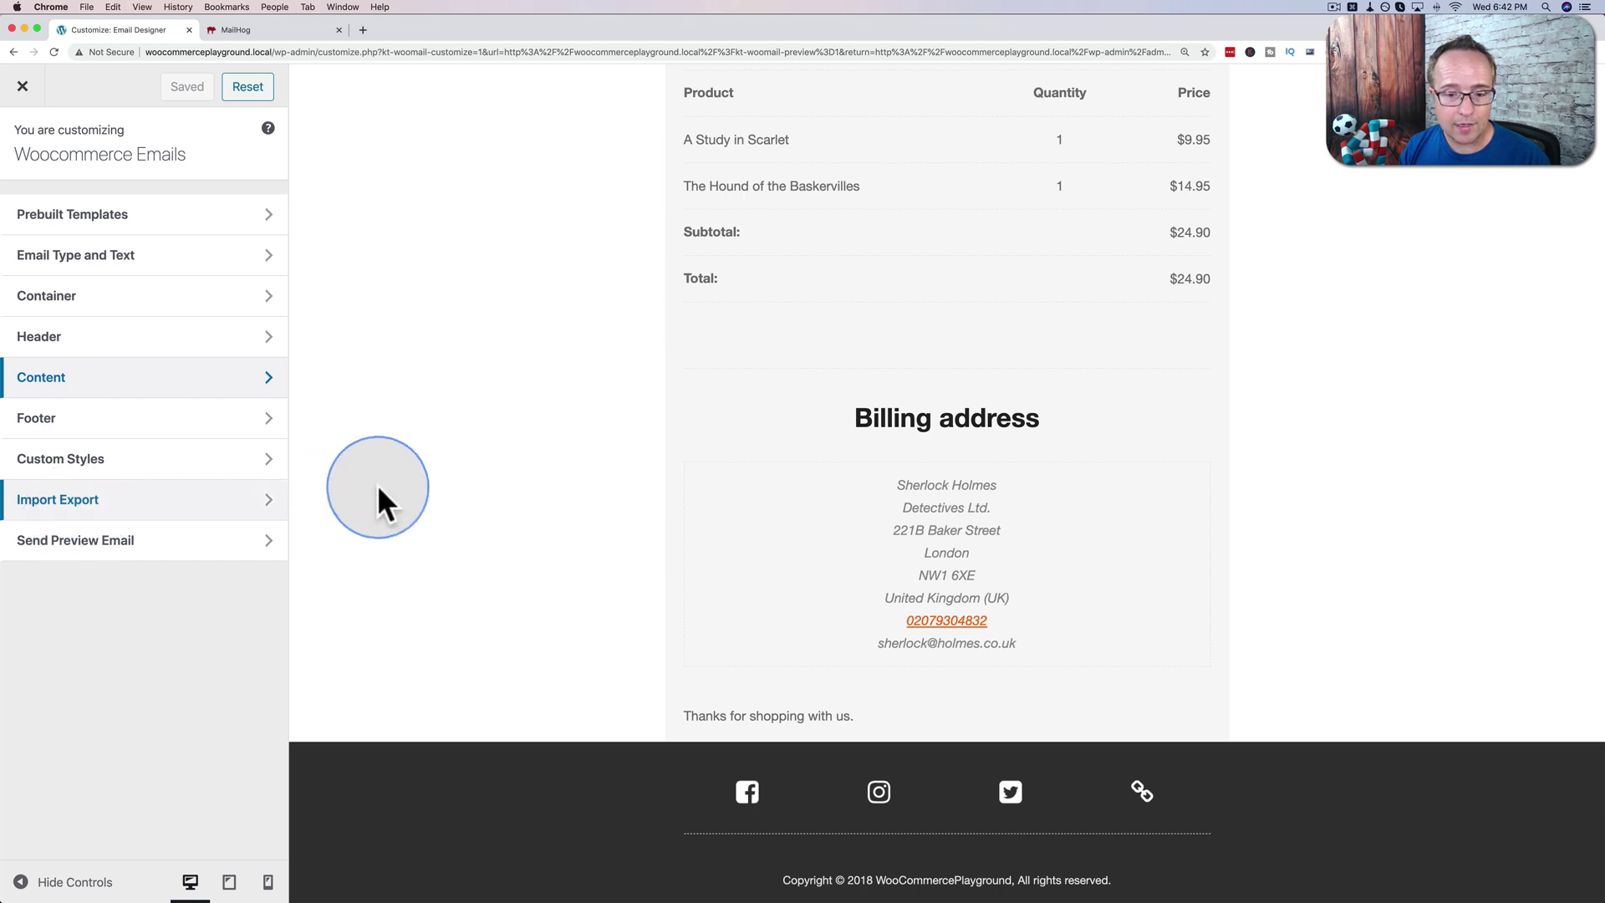
scroll(608, 500, down, 1)
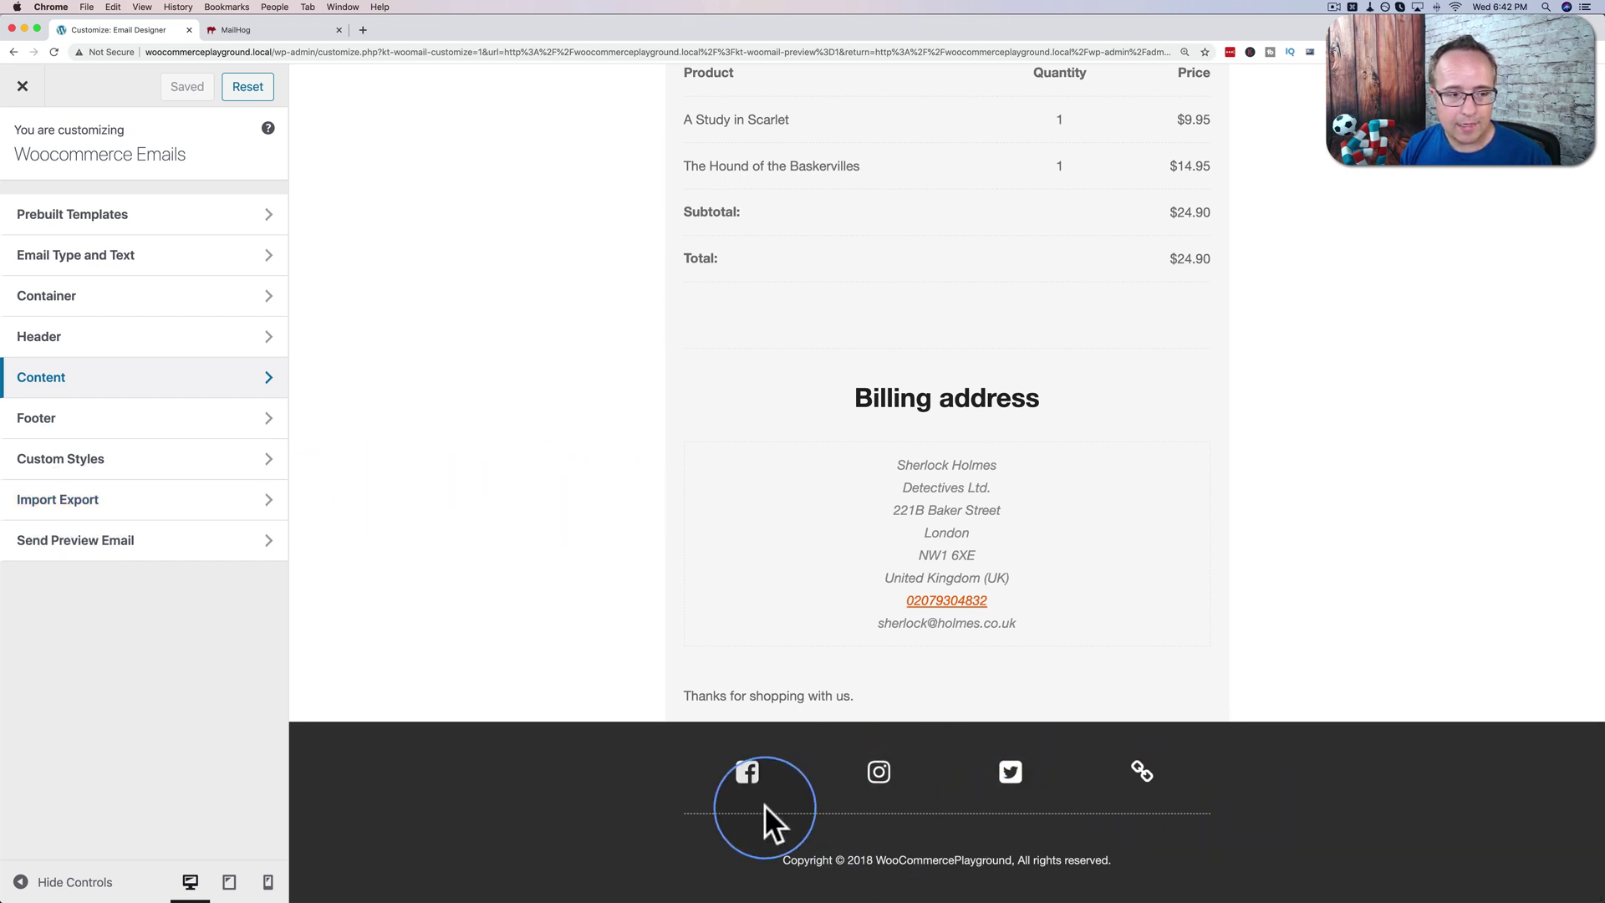
click(118, 426)
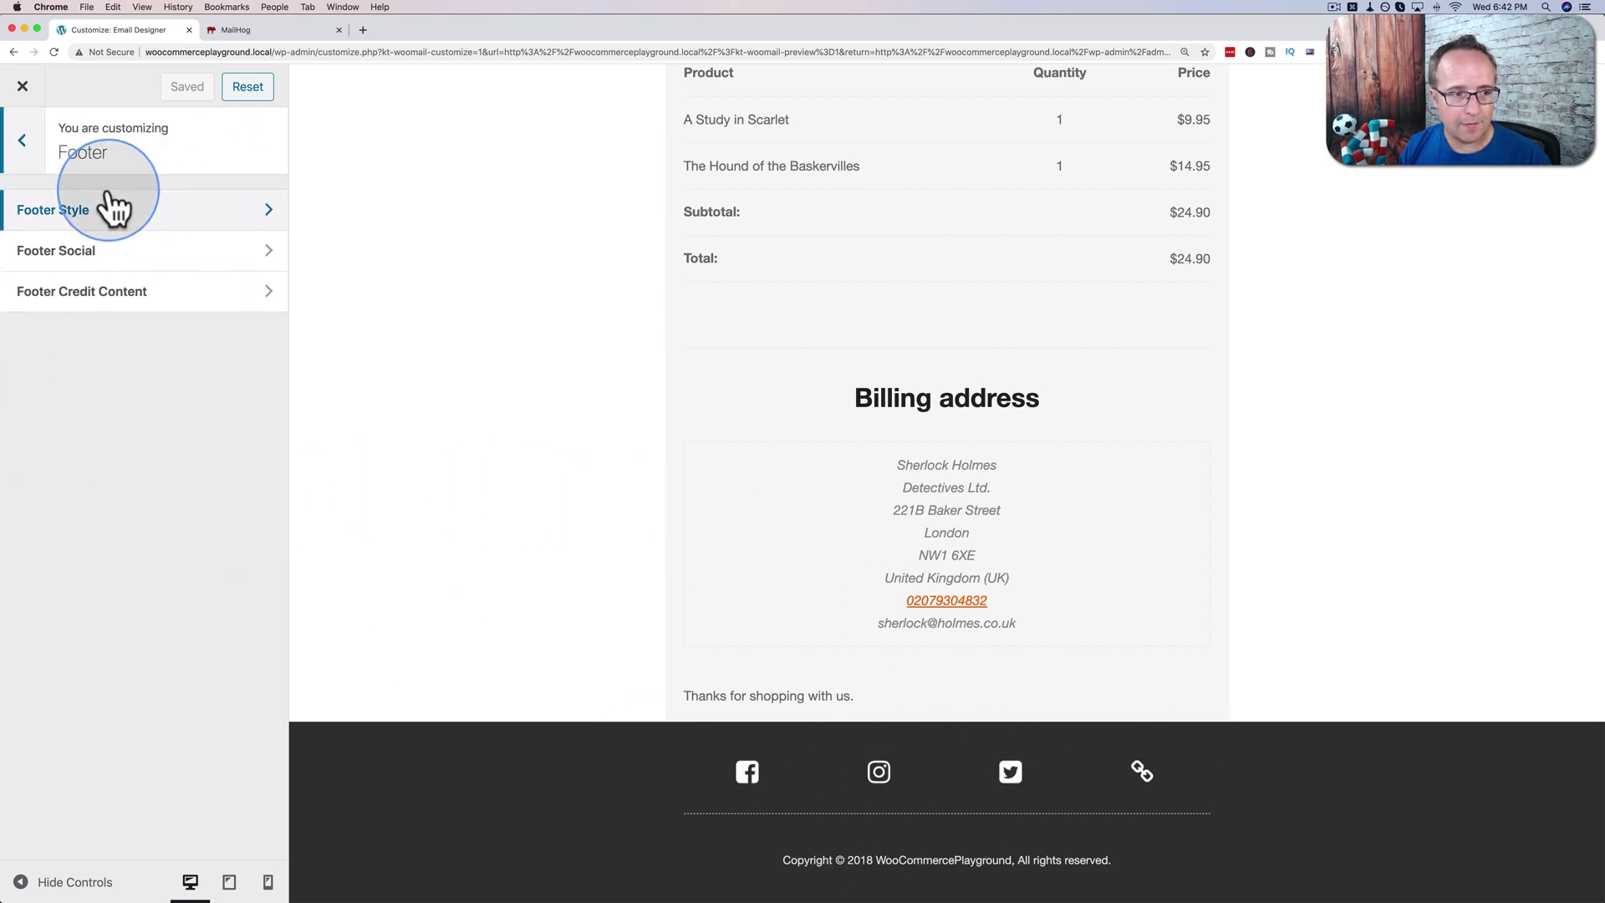
click(64, 255)
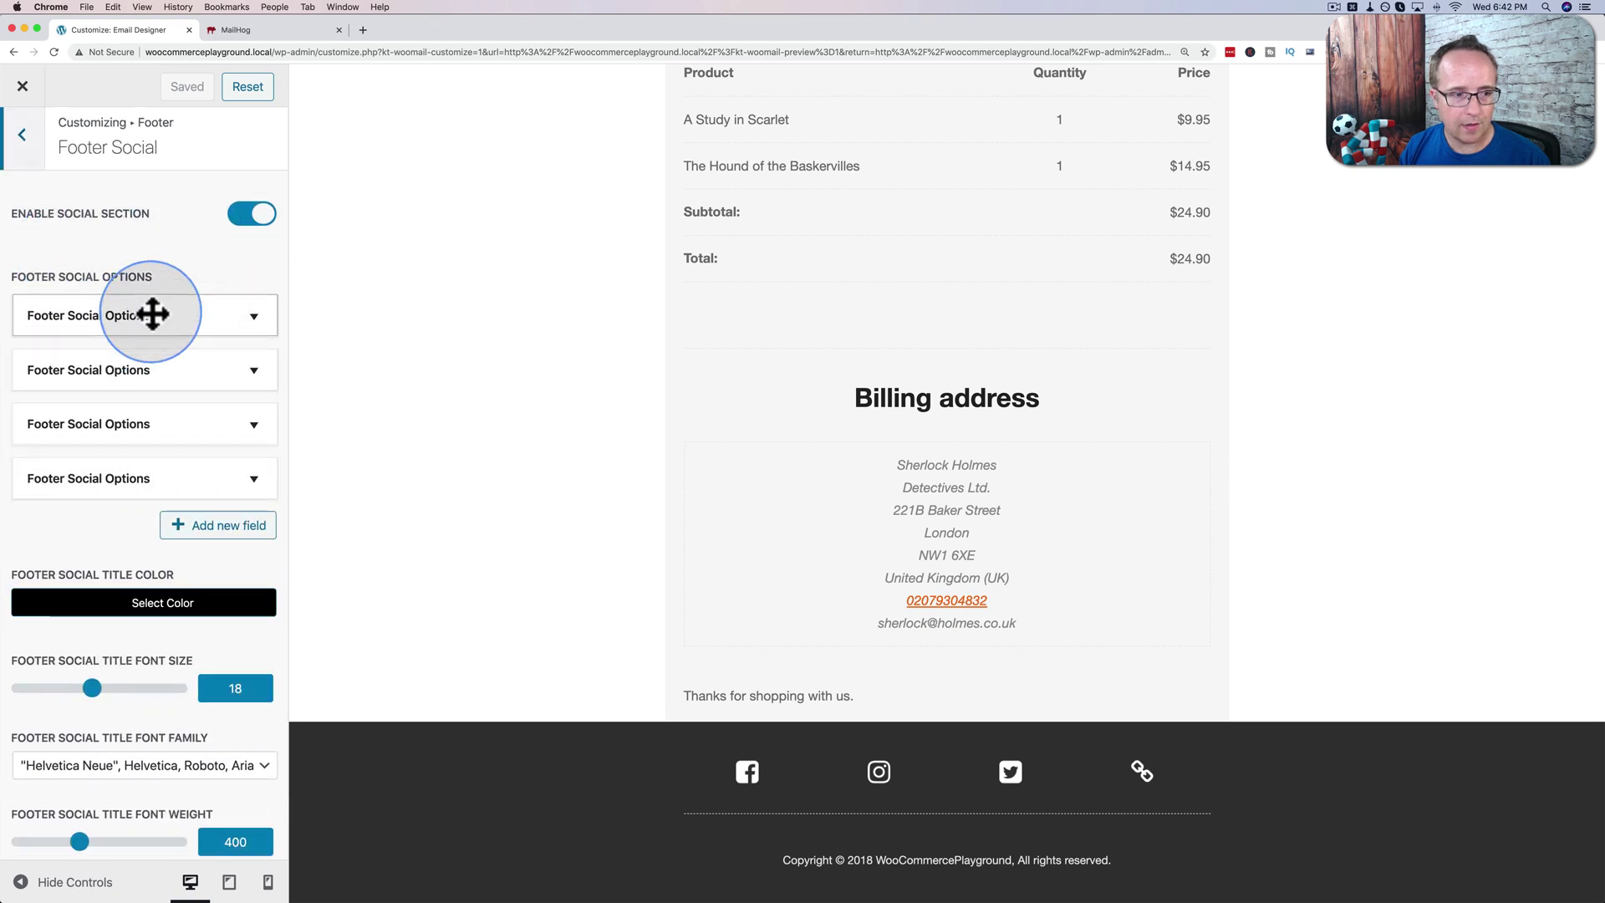
scroll(152, 315, down, 3)
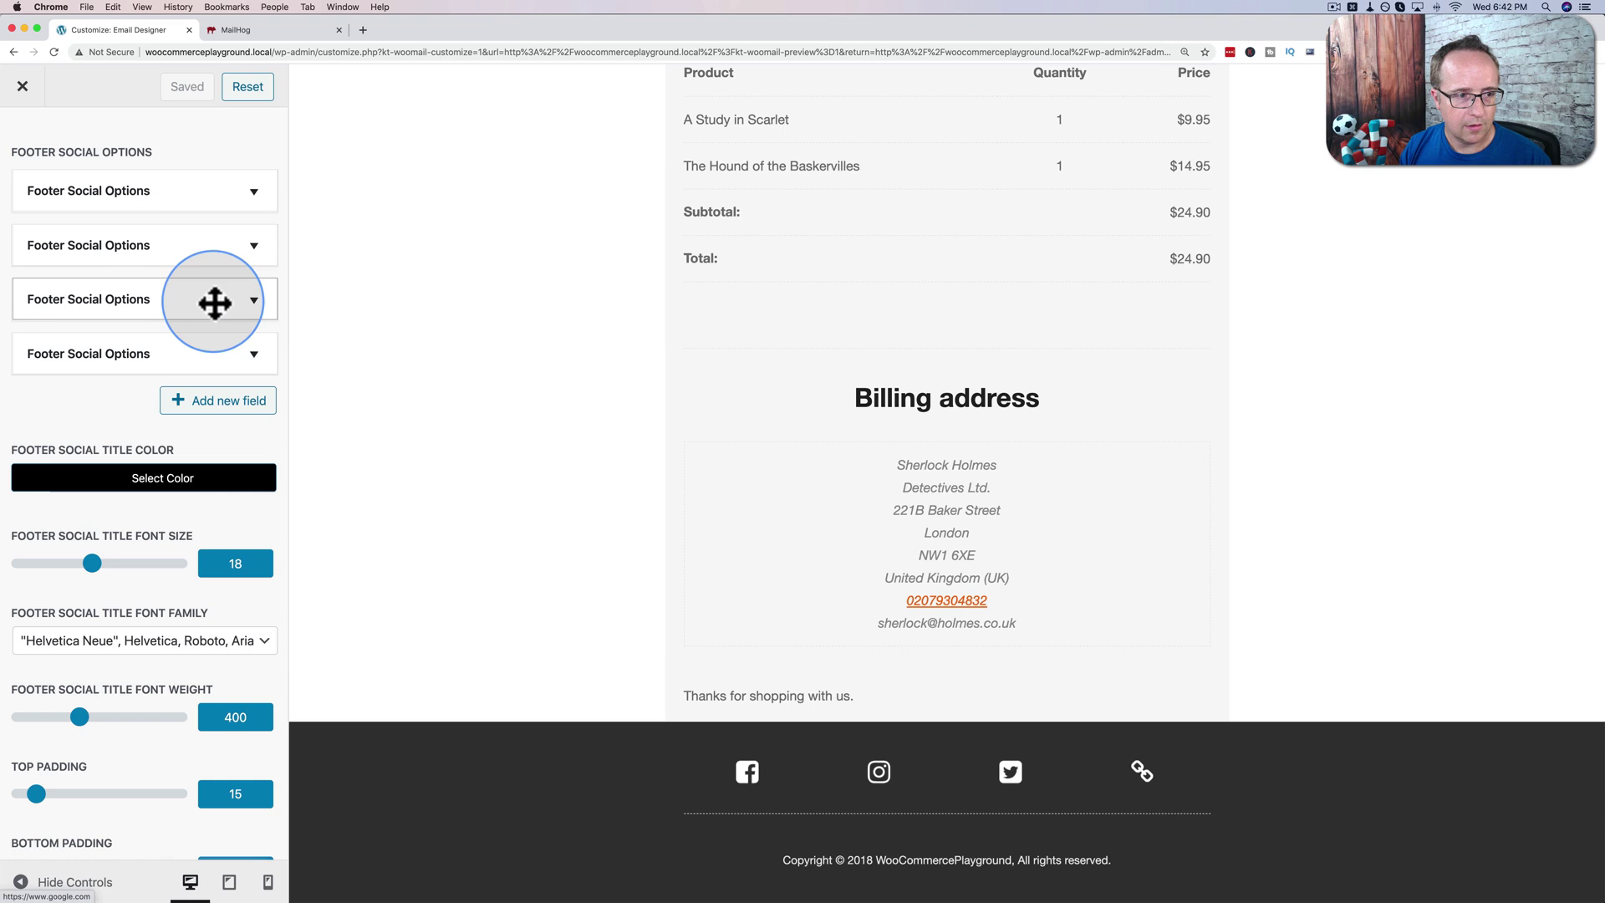
click(250, 353)
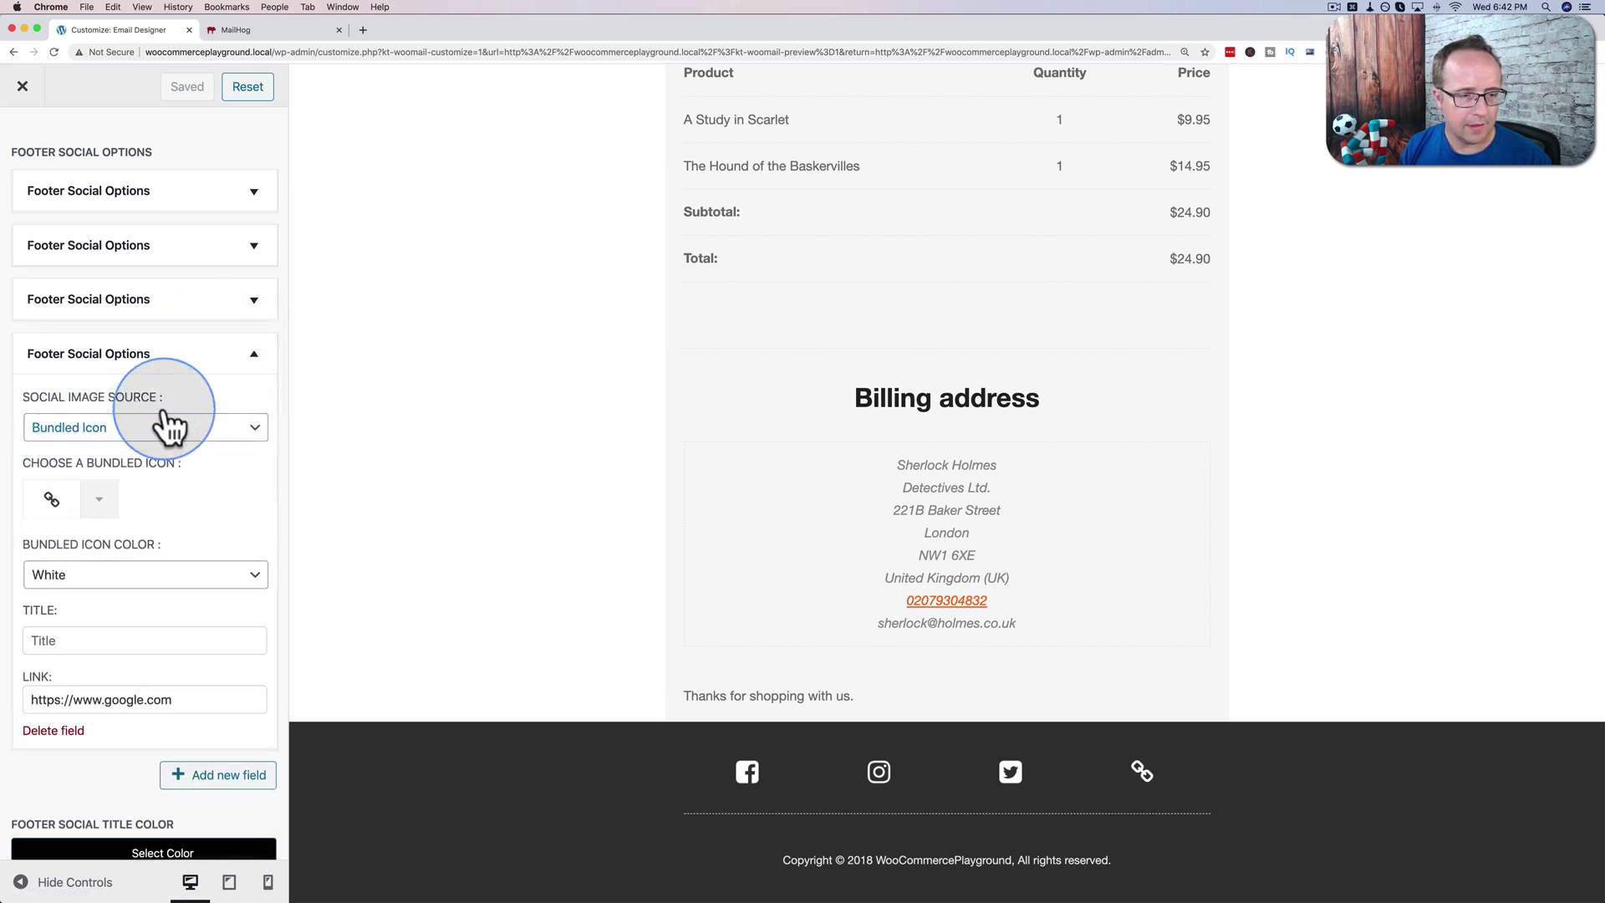
click(255, 359)
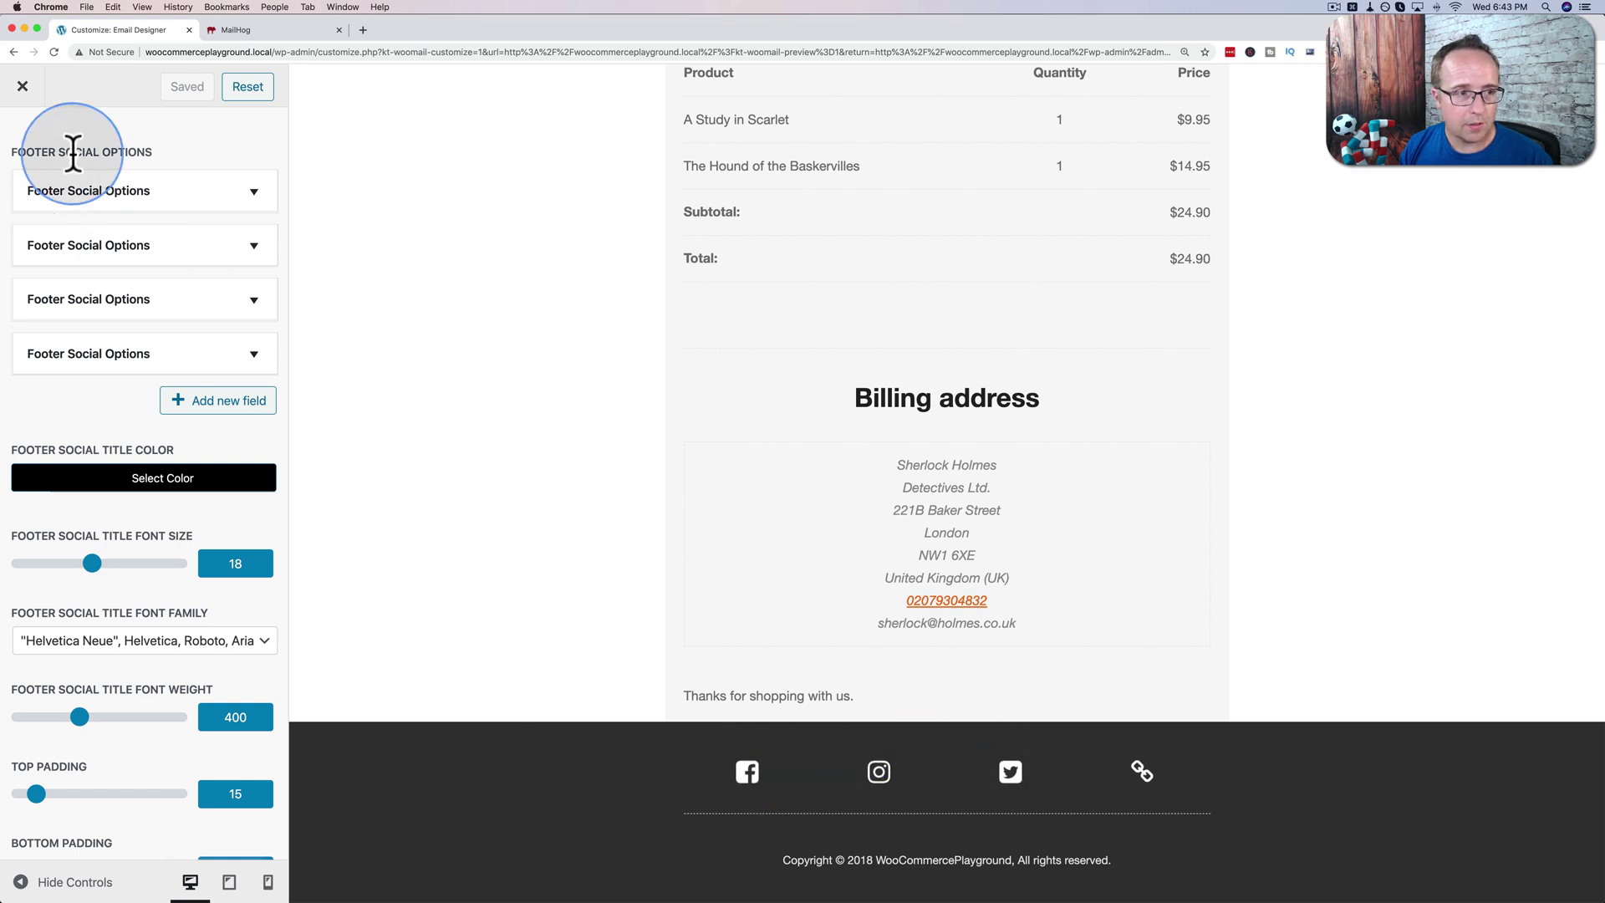
scroll(233, 287, up, 3)
click(257, 224)
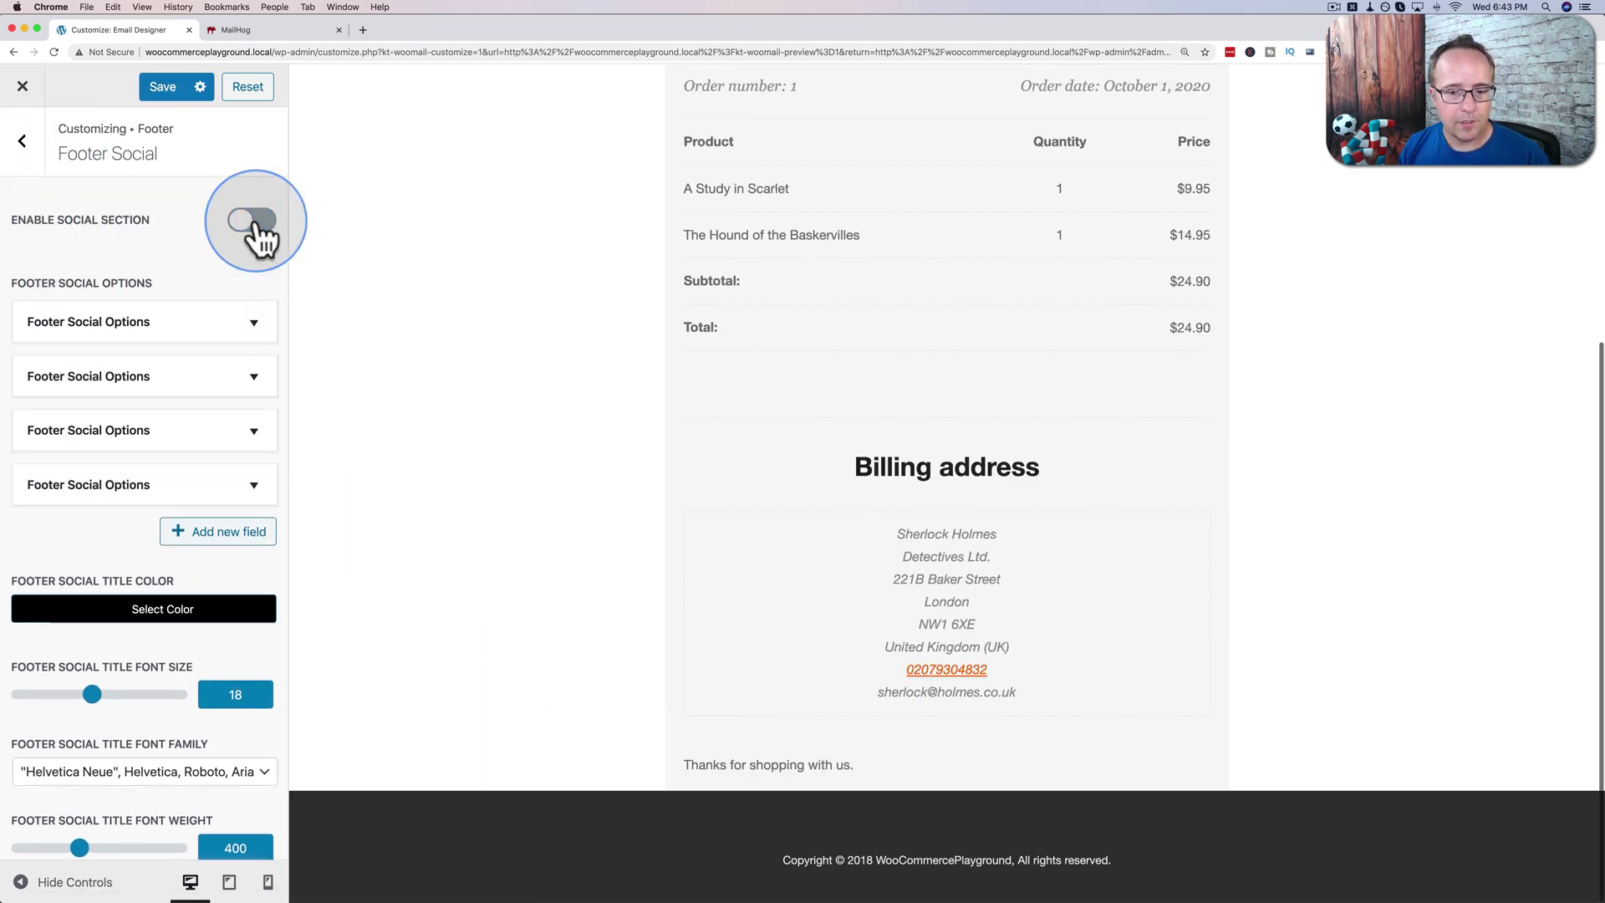
click(255, 226)
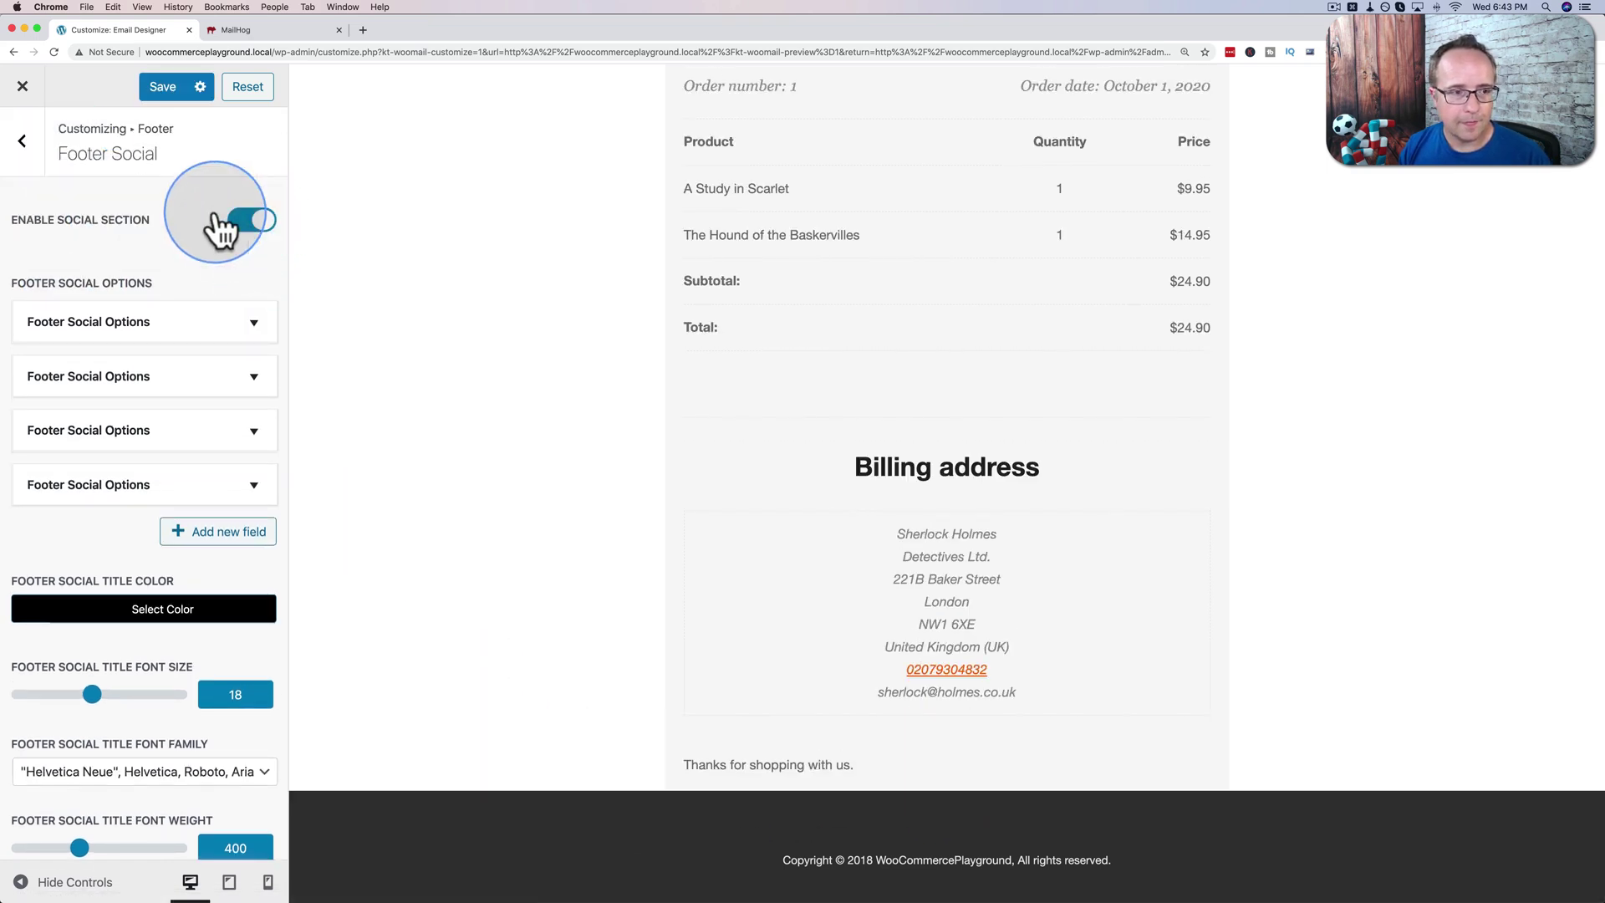
click(23, 142)
click(23, 143)
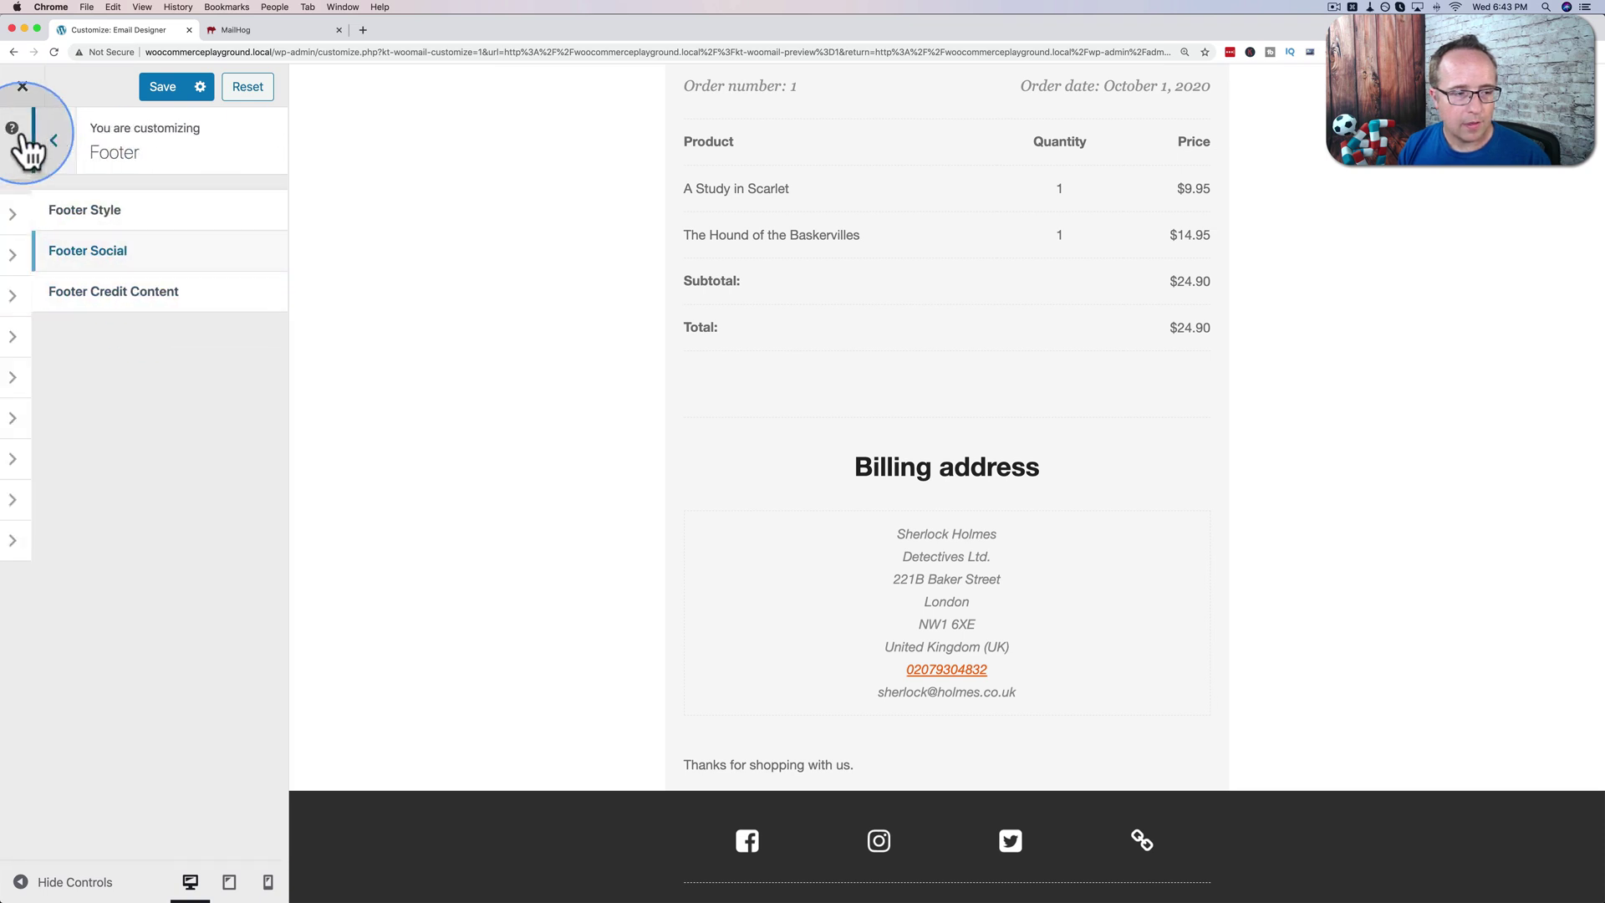
Look at the custom CSS editor in the Custom Styles section.
click(126, 461)
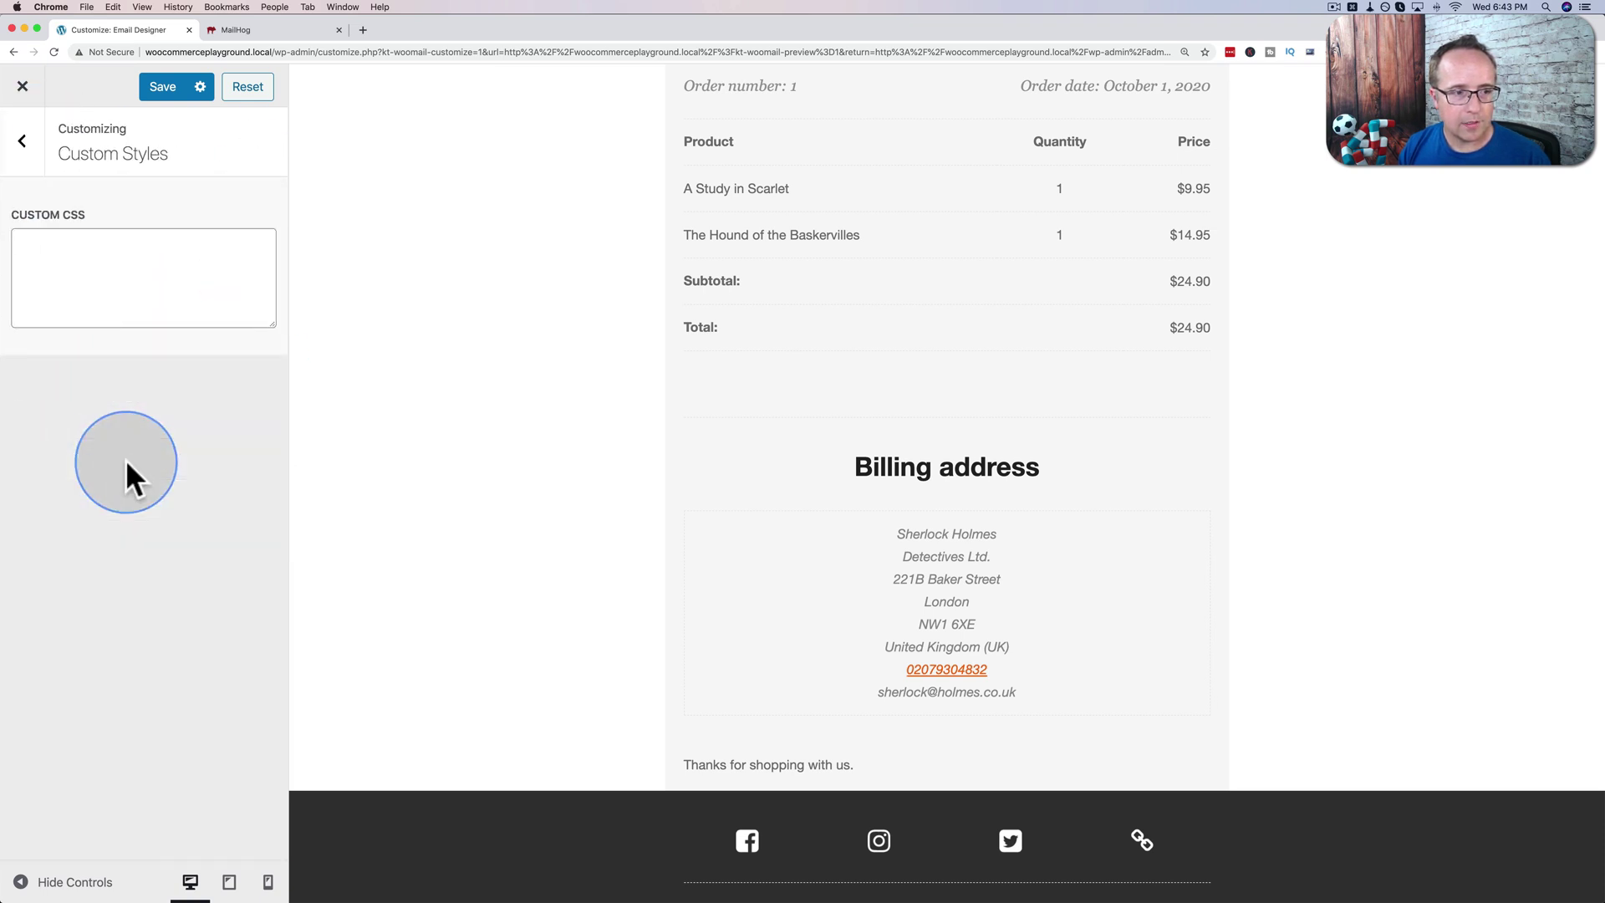
click(75, 254)
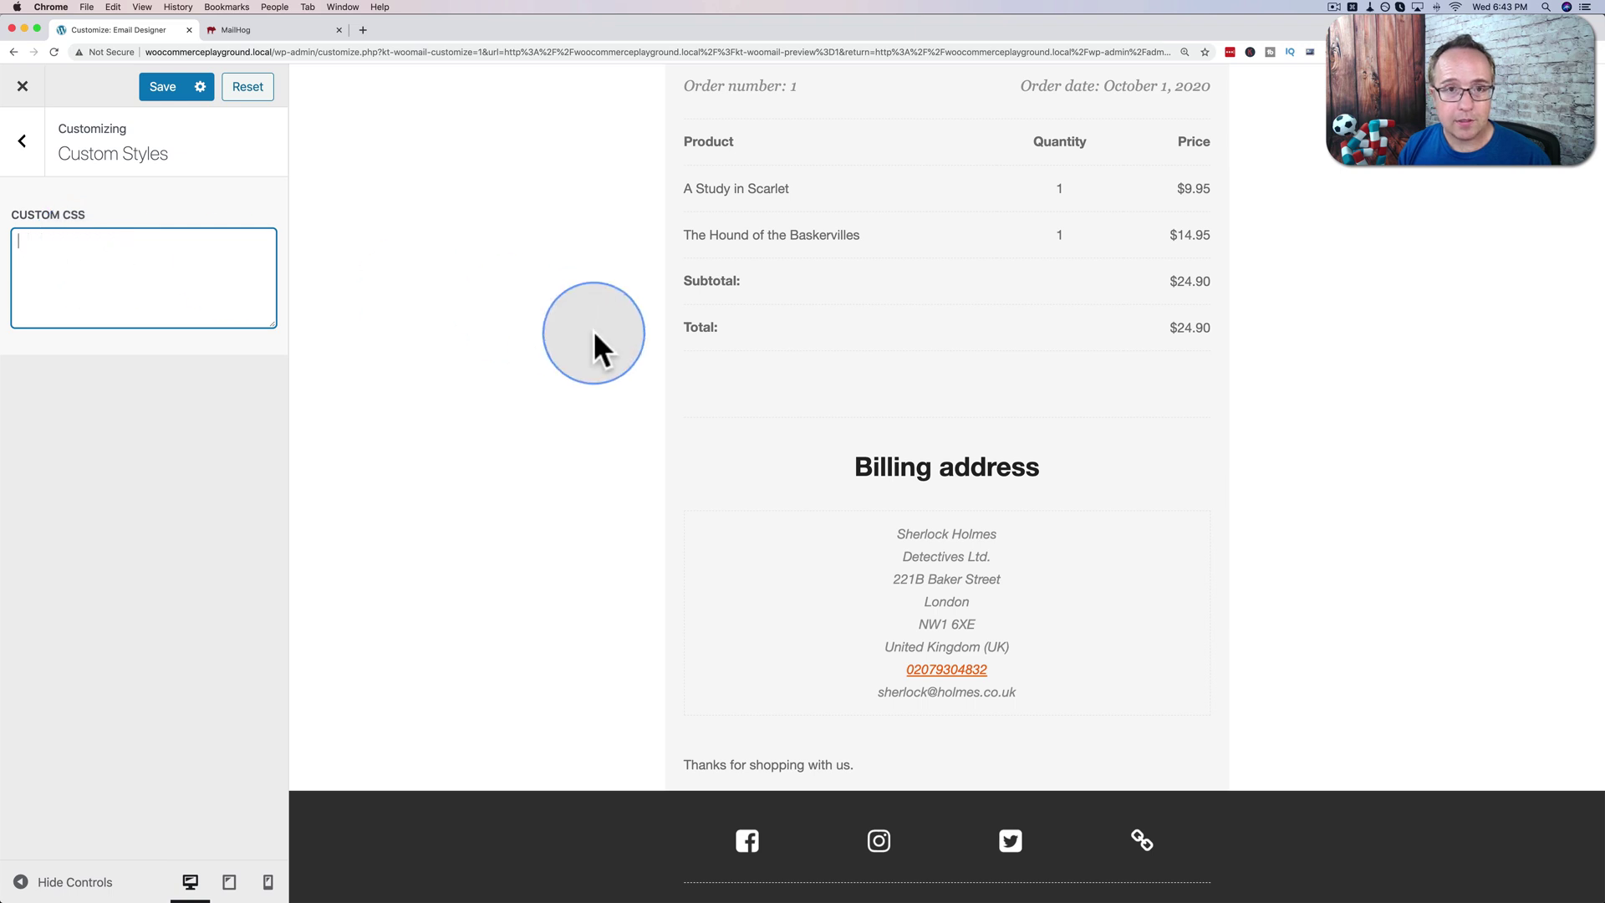
scroll(594, 334, up, 5)
scroll(593, 330, down, 1)
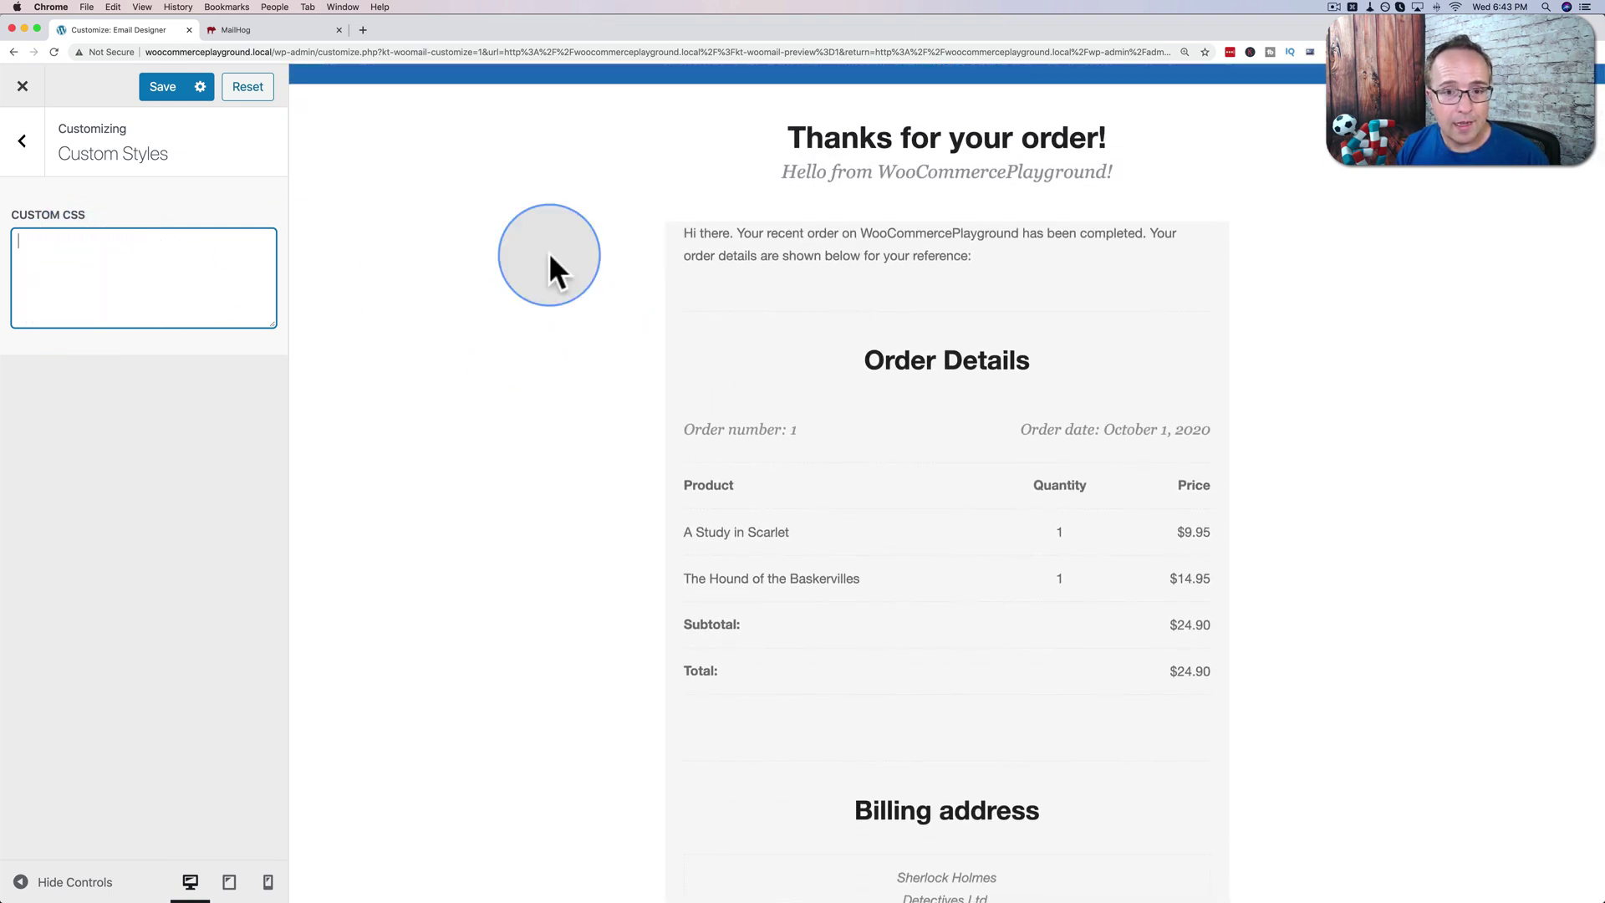
Inspect the preview's Order Details heading markup in DevTools.
right_click(893, 359)
click(941, 473)
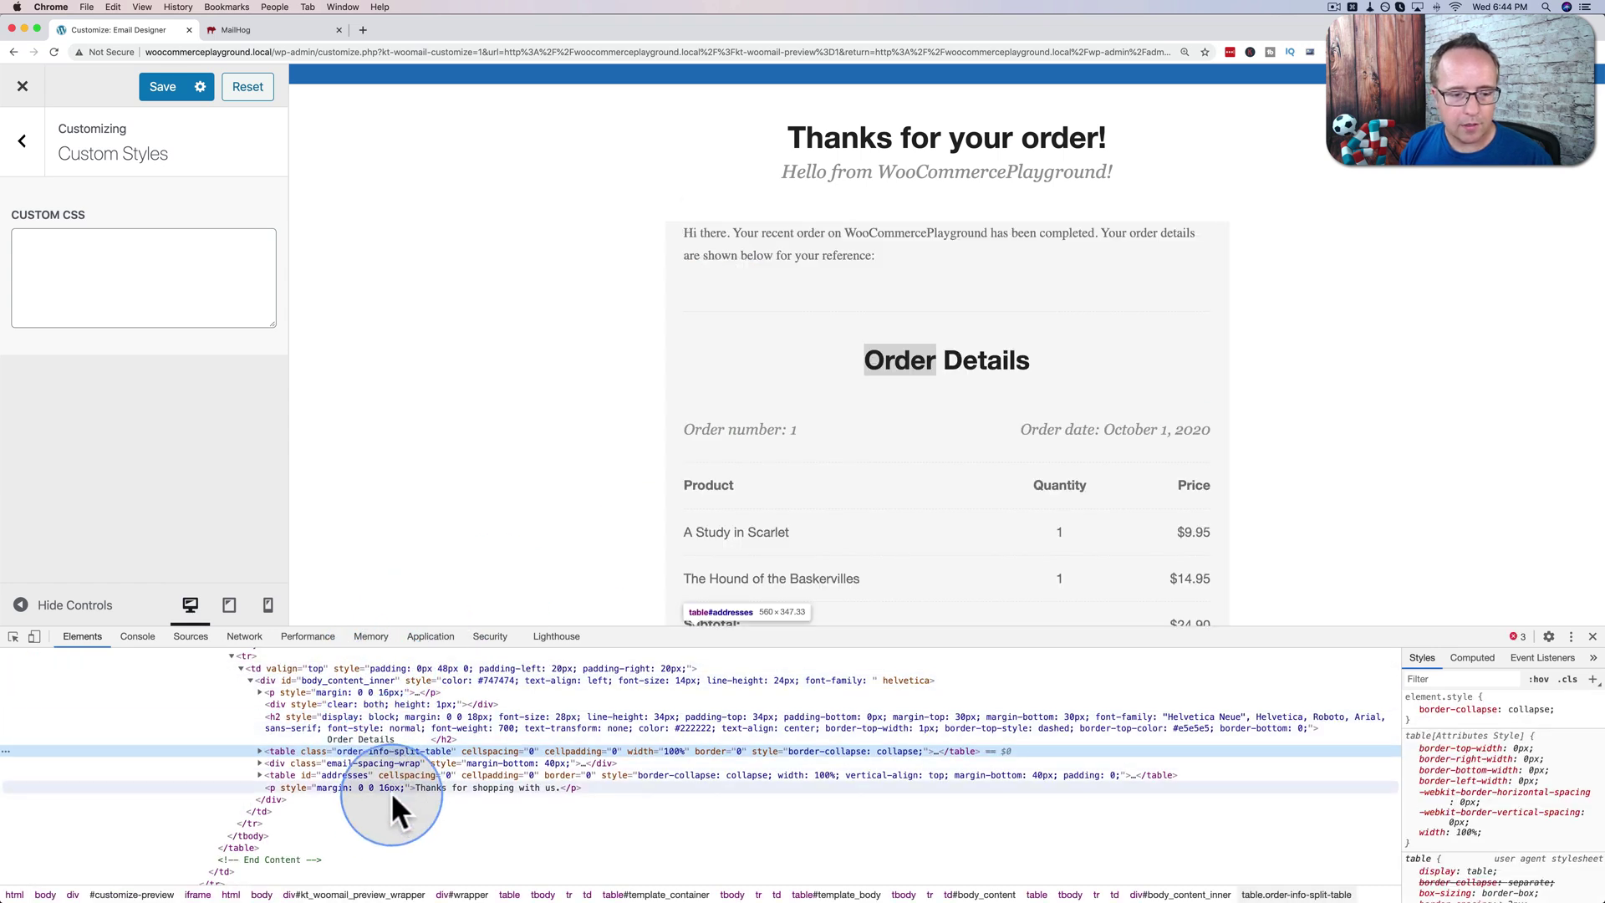
click(1592, 638)
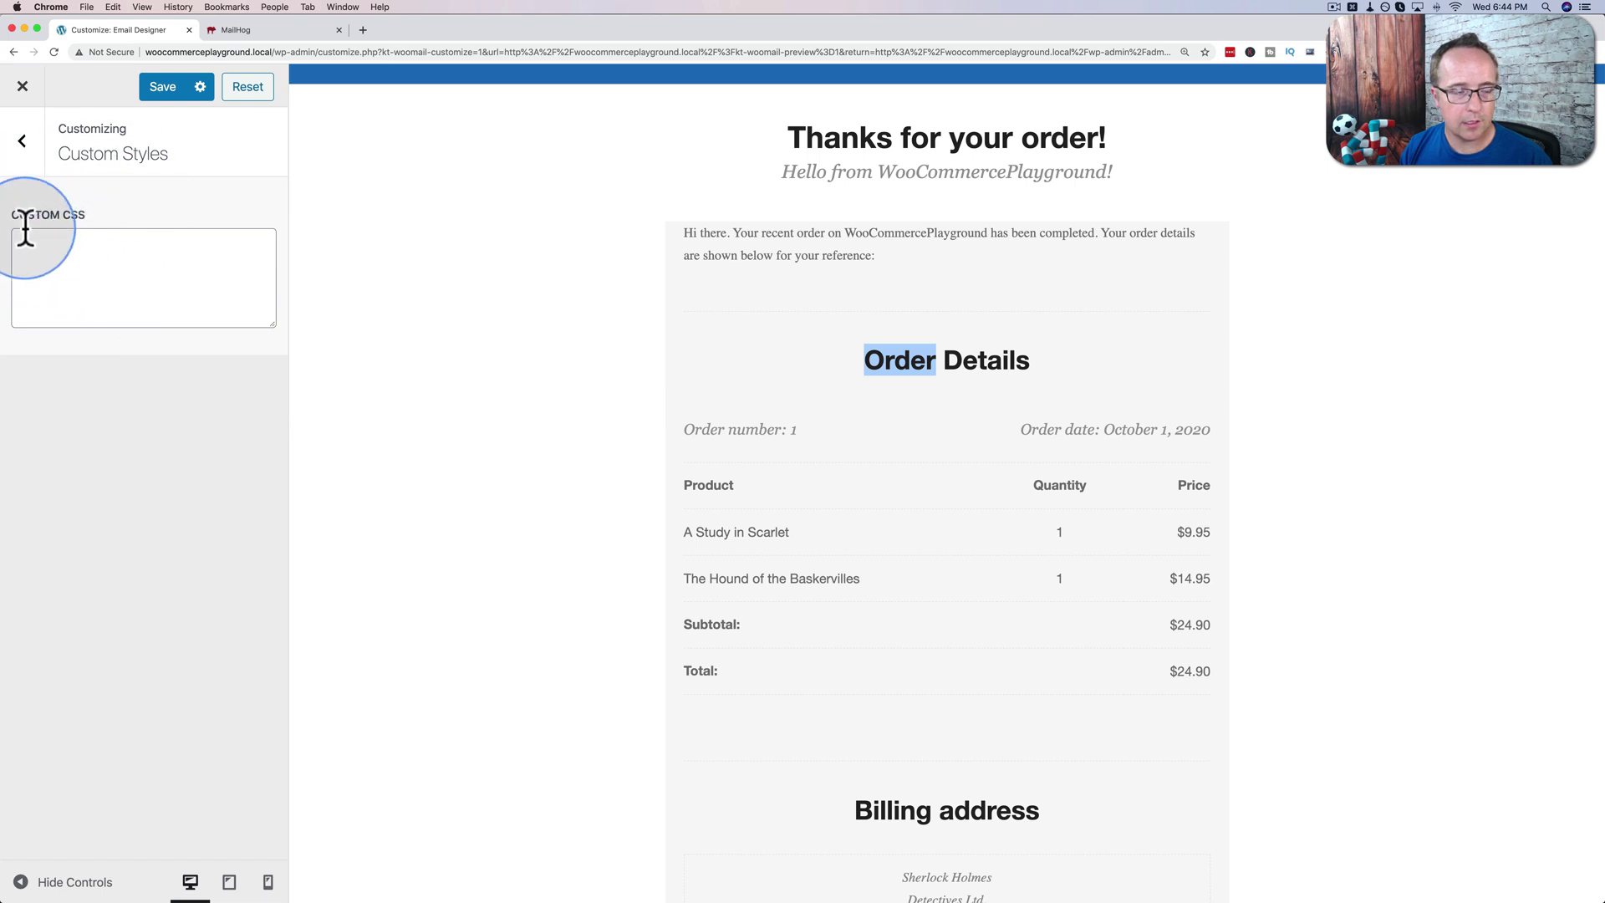
click(24, 142)
Review the Import Export and Send Preview Email settings, then save the email design.
click(83, 499)
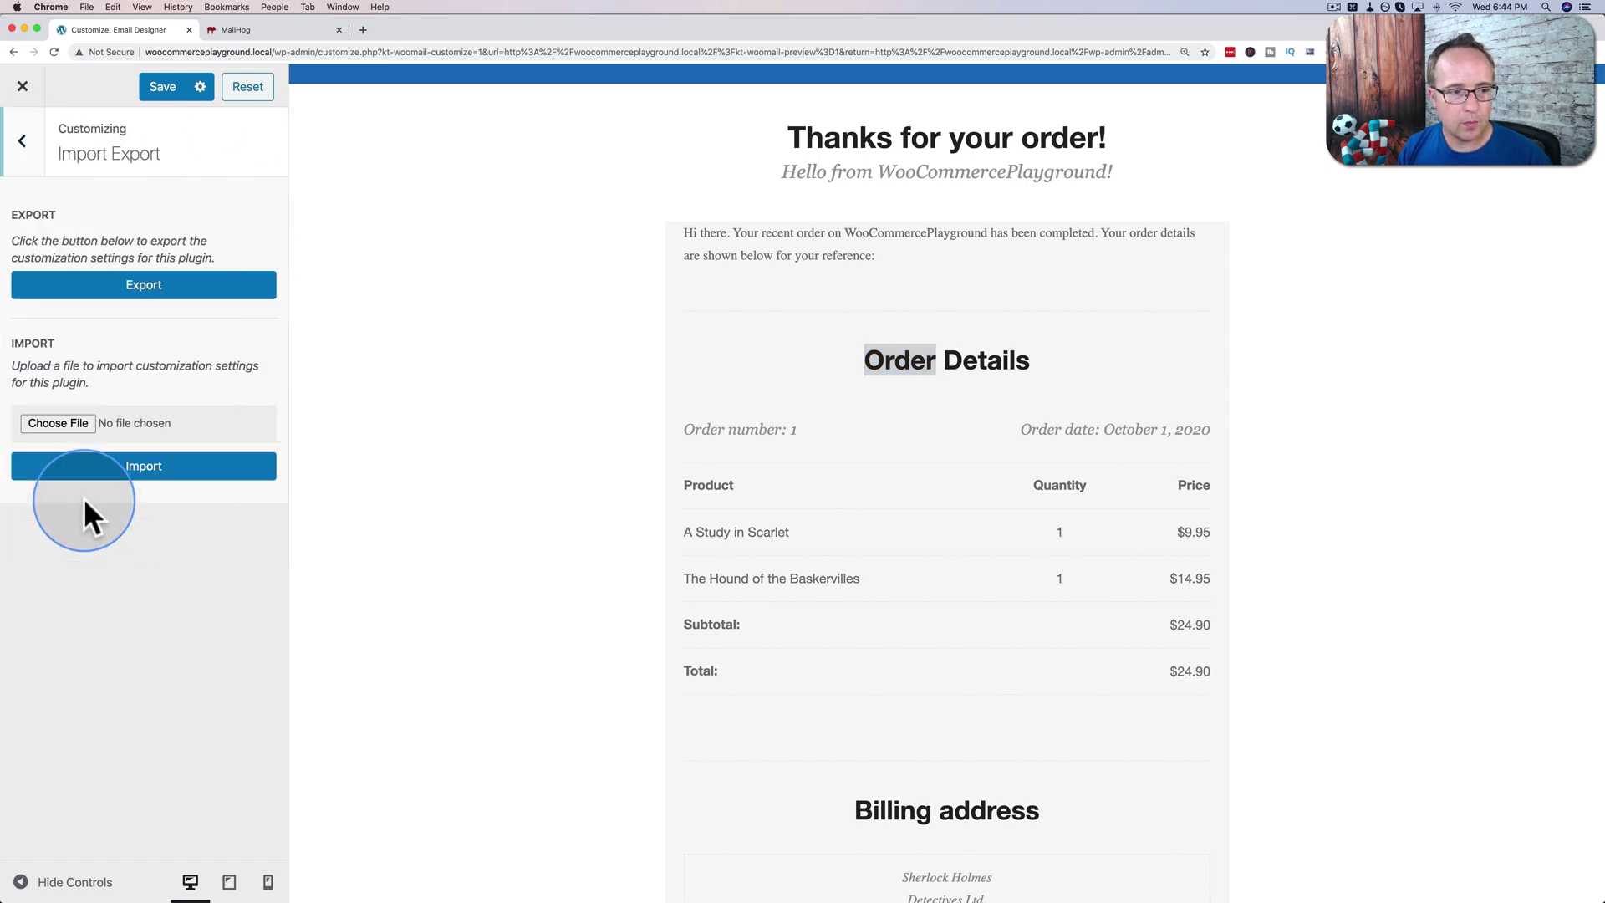
click(36, 141)
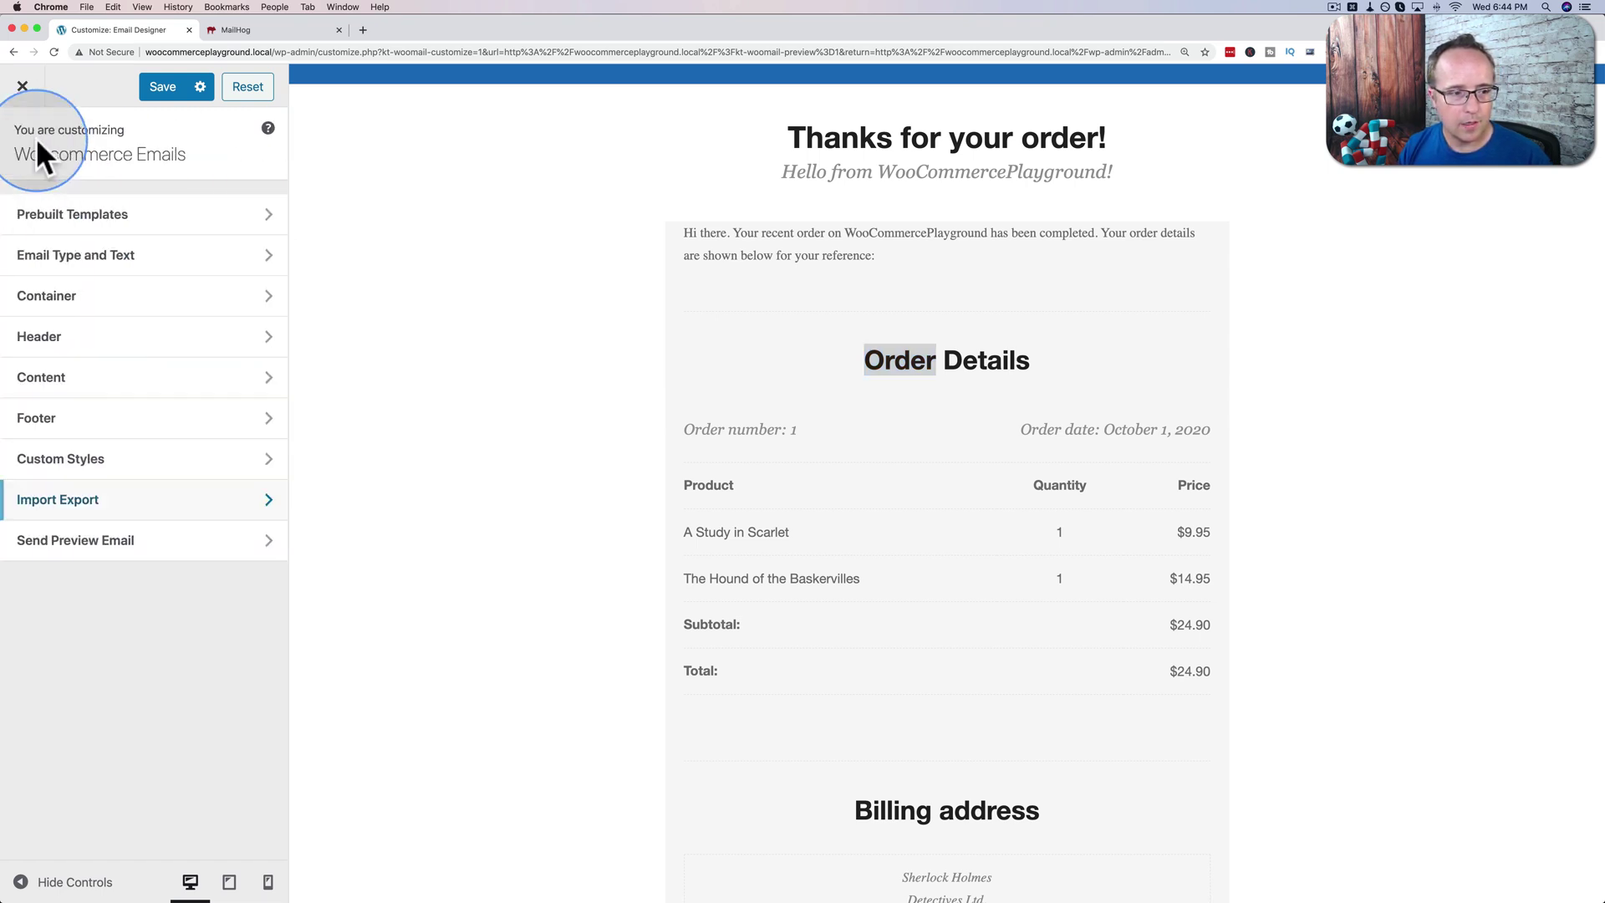
click(124, 548)
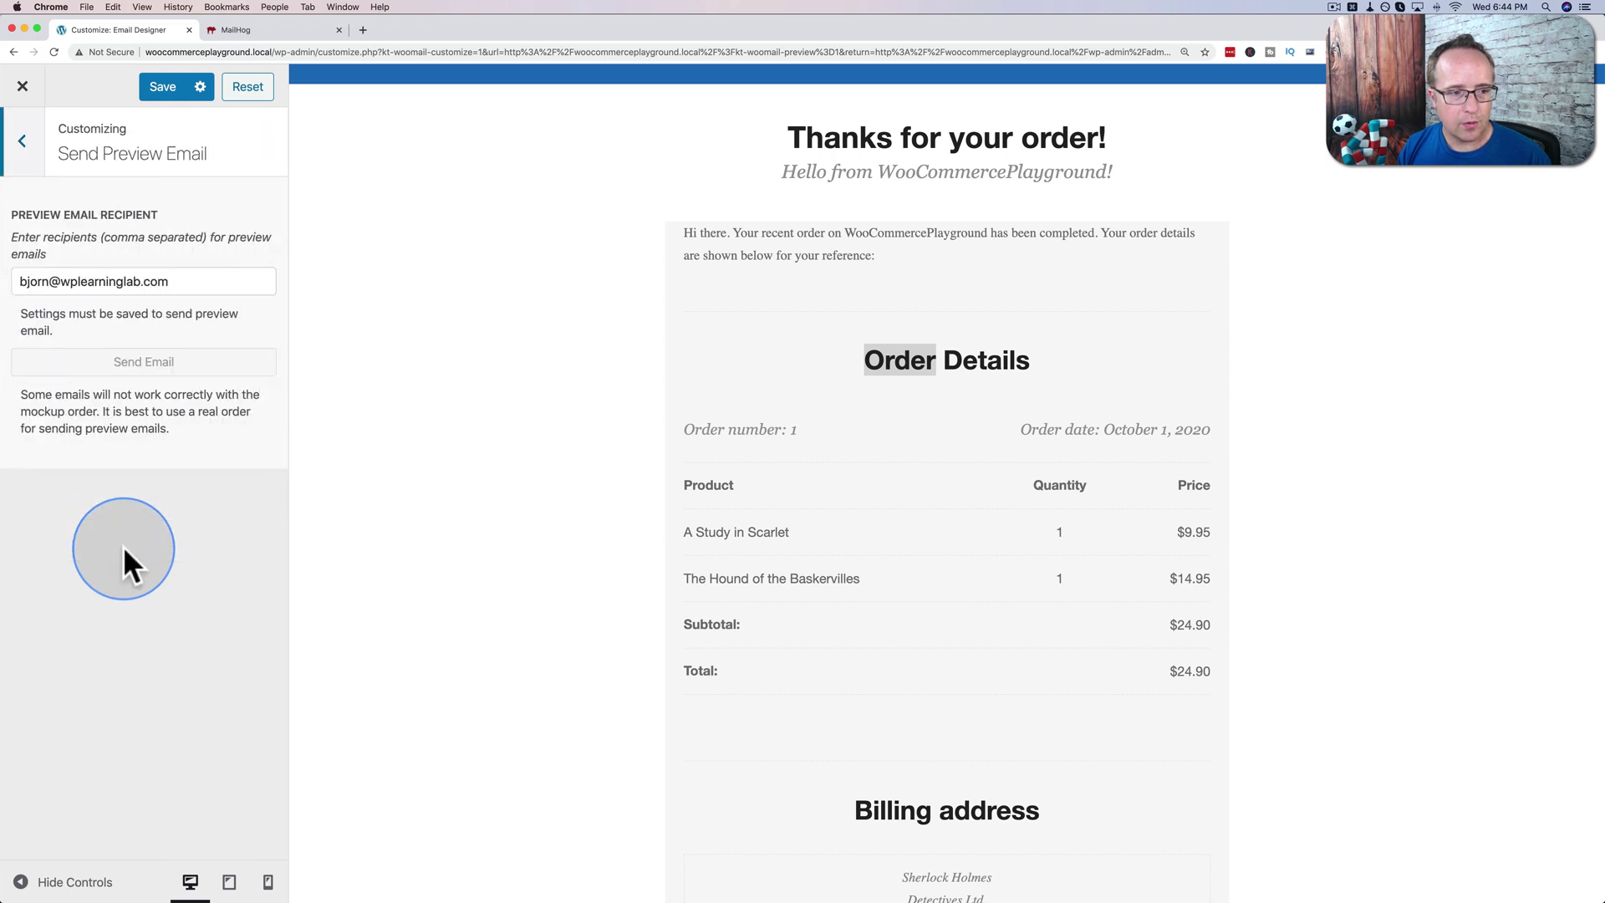
click(25, 140)
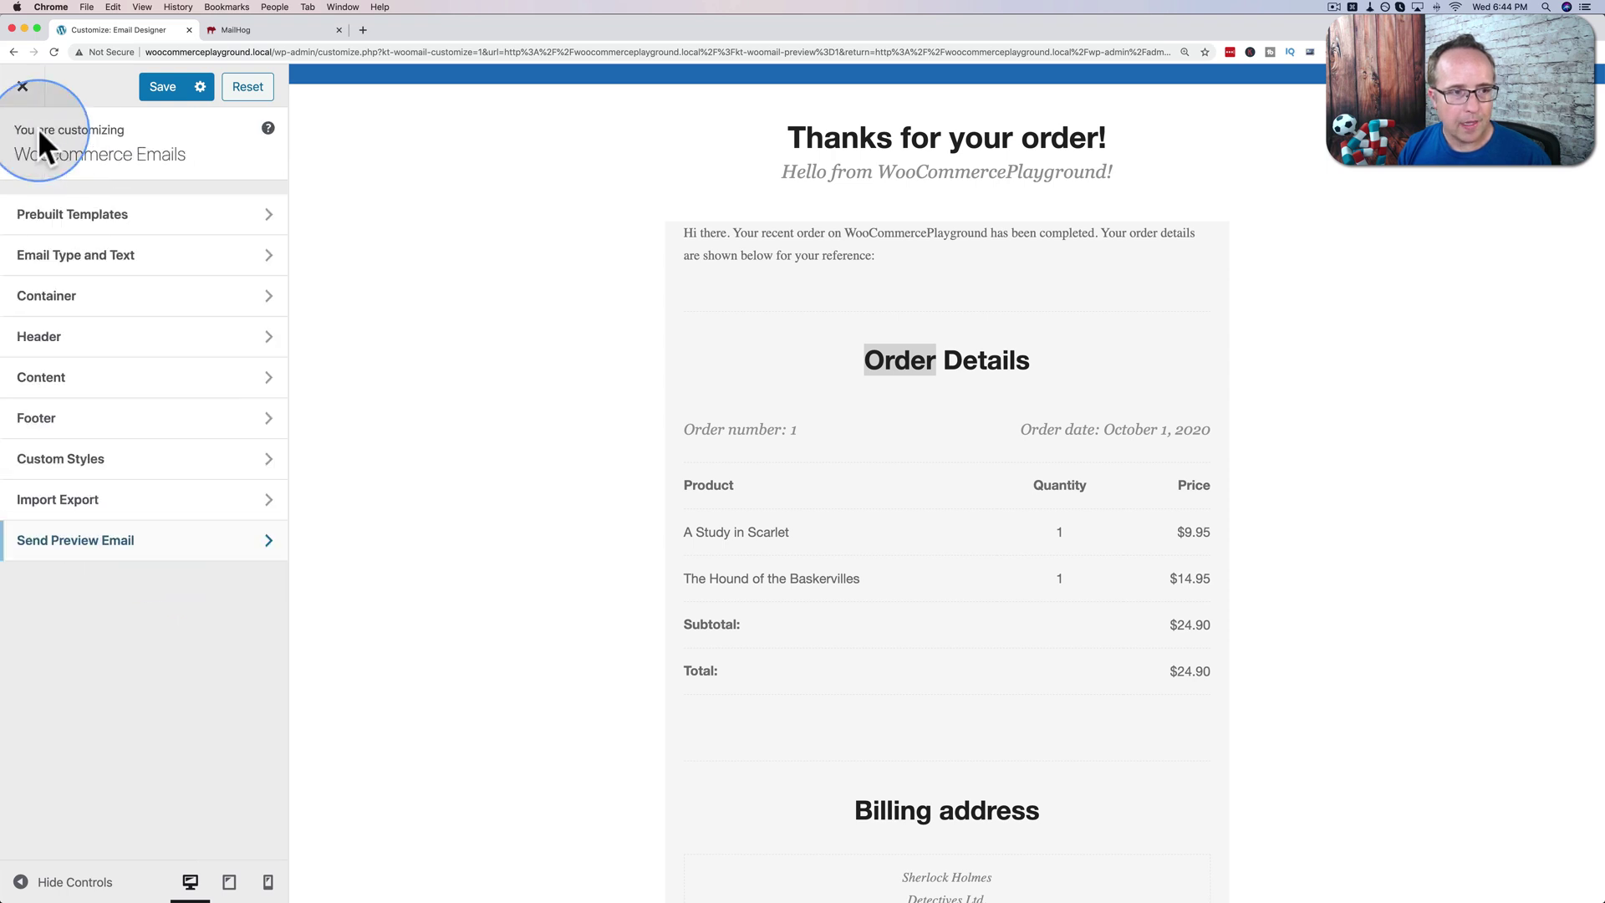
click(147, 98)
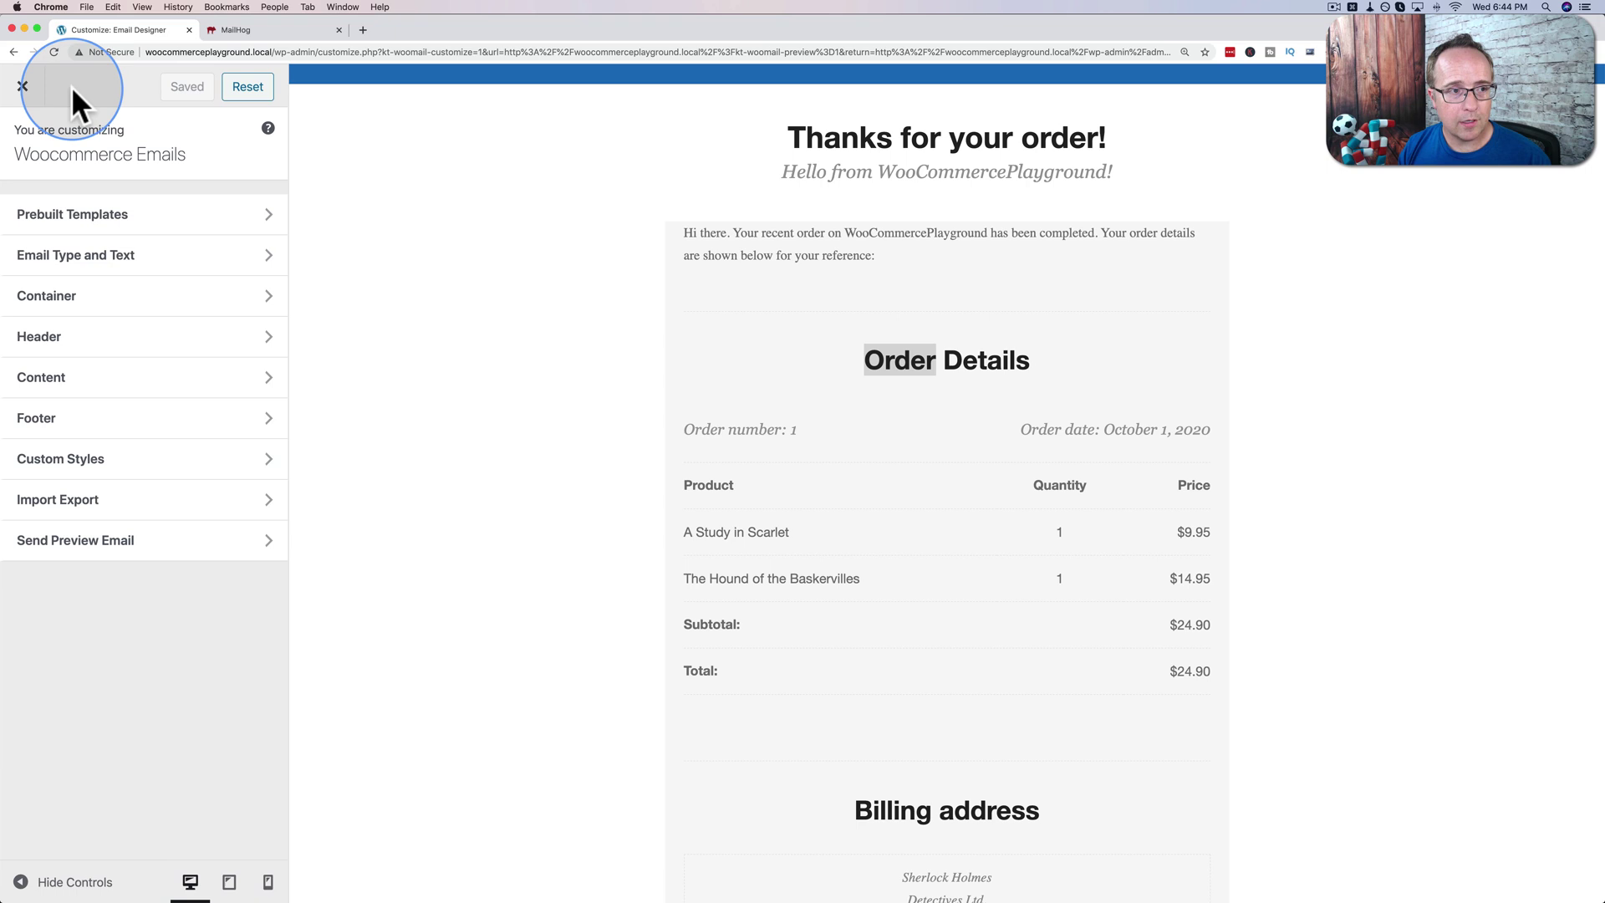
Resend order #11's new order notification via Order actions, then switch to MailHog.
click(19, 92)
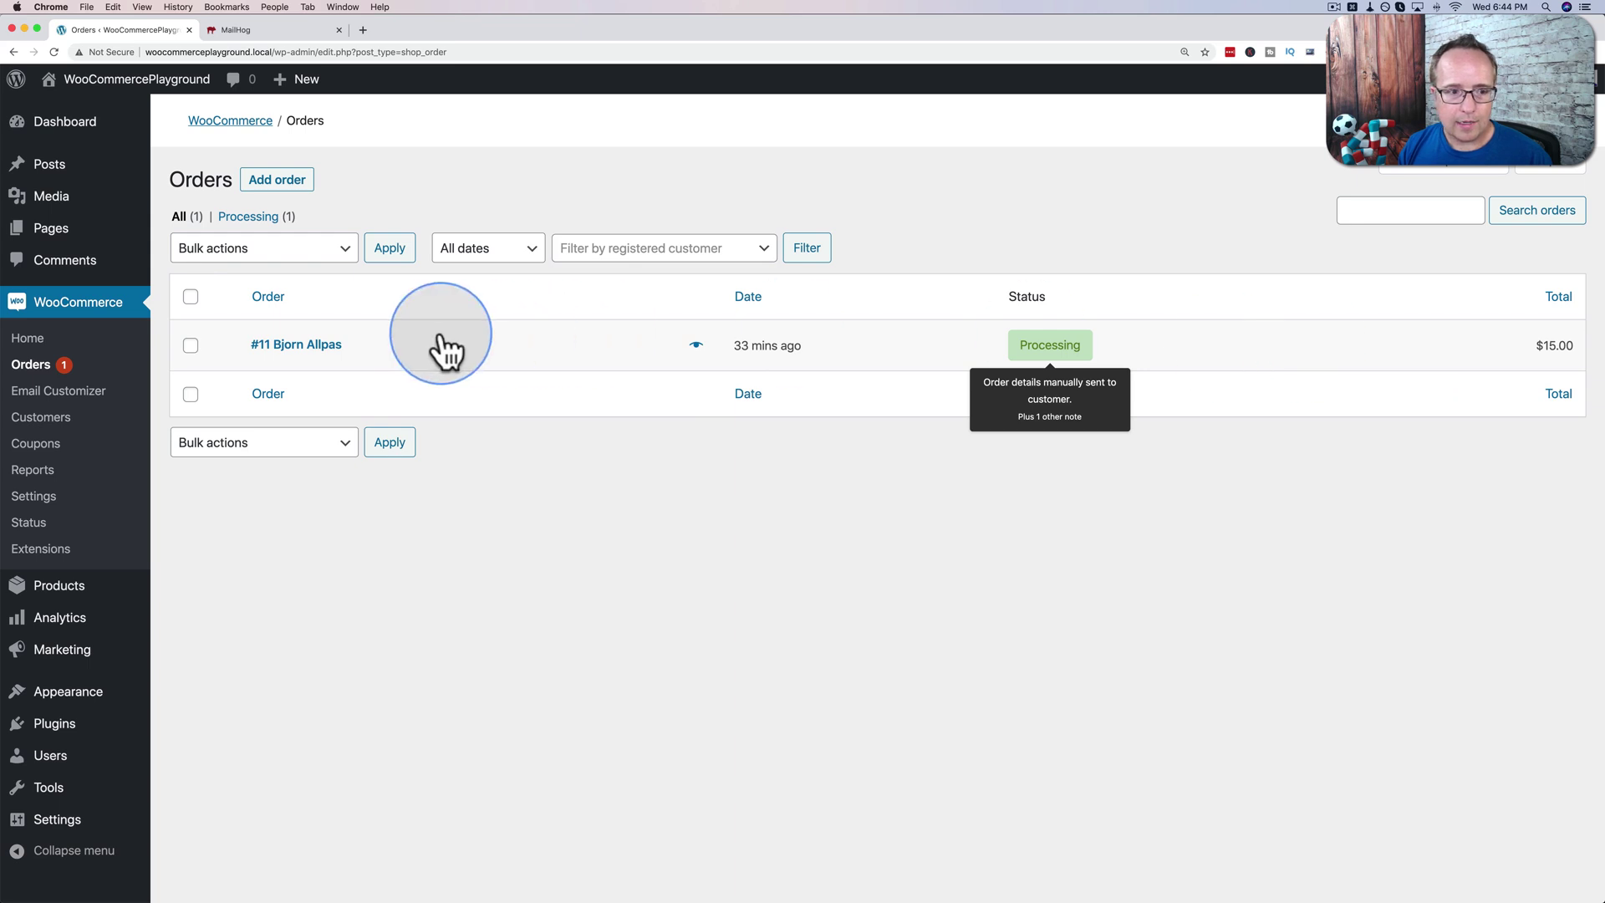
click(318, 346)
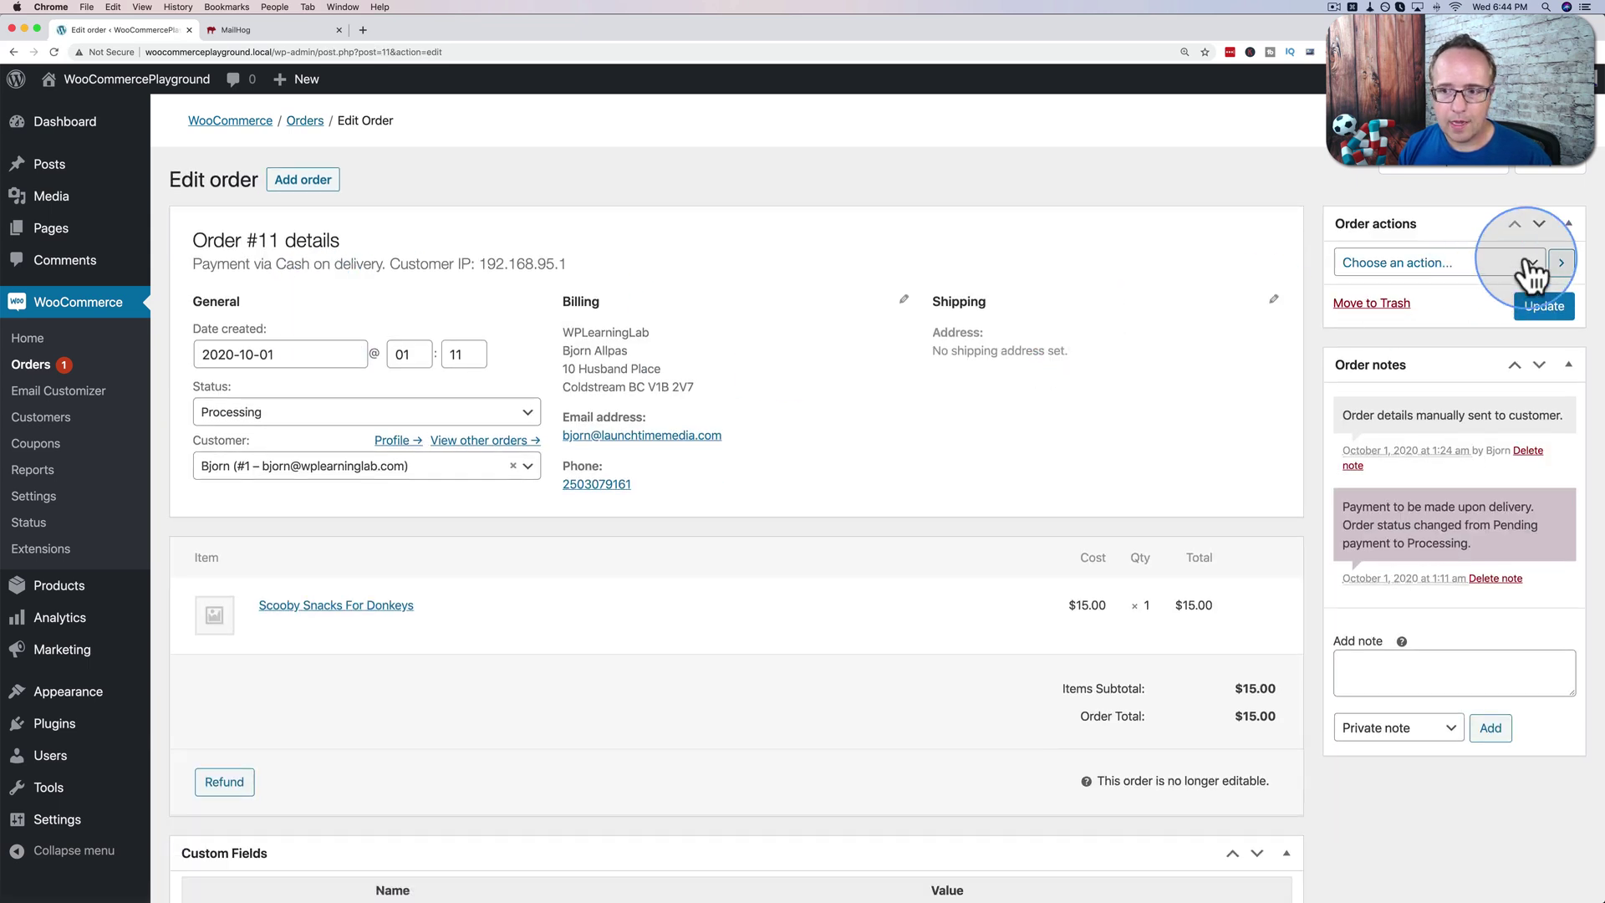
click(1527, 264)
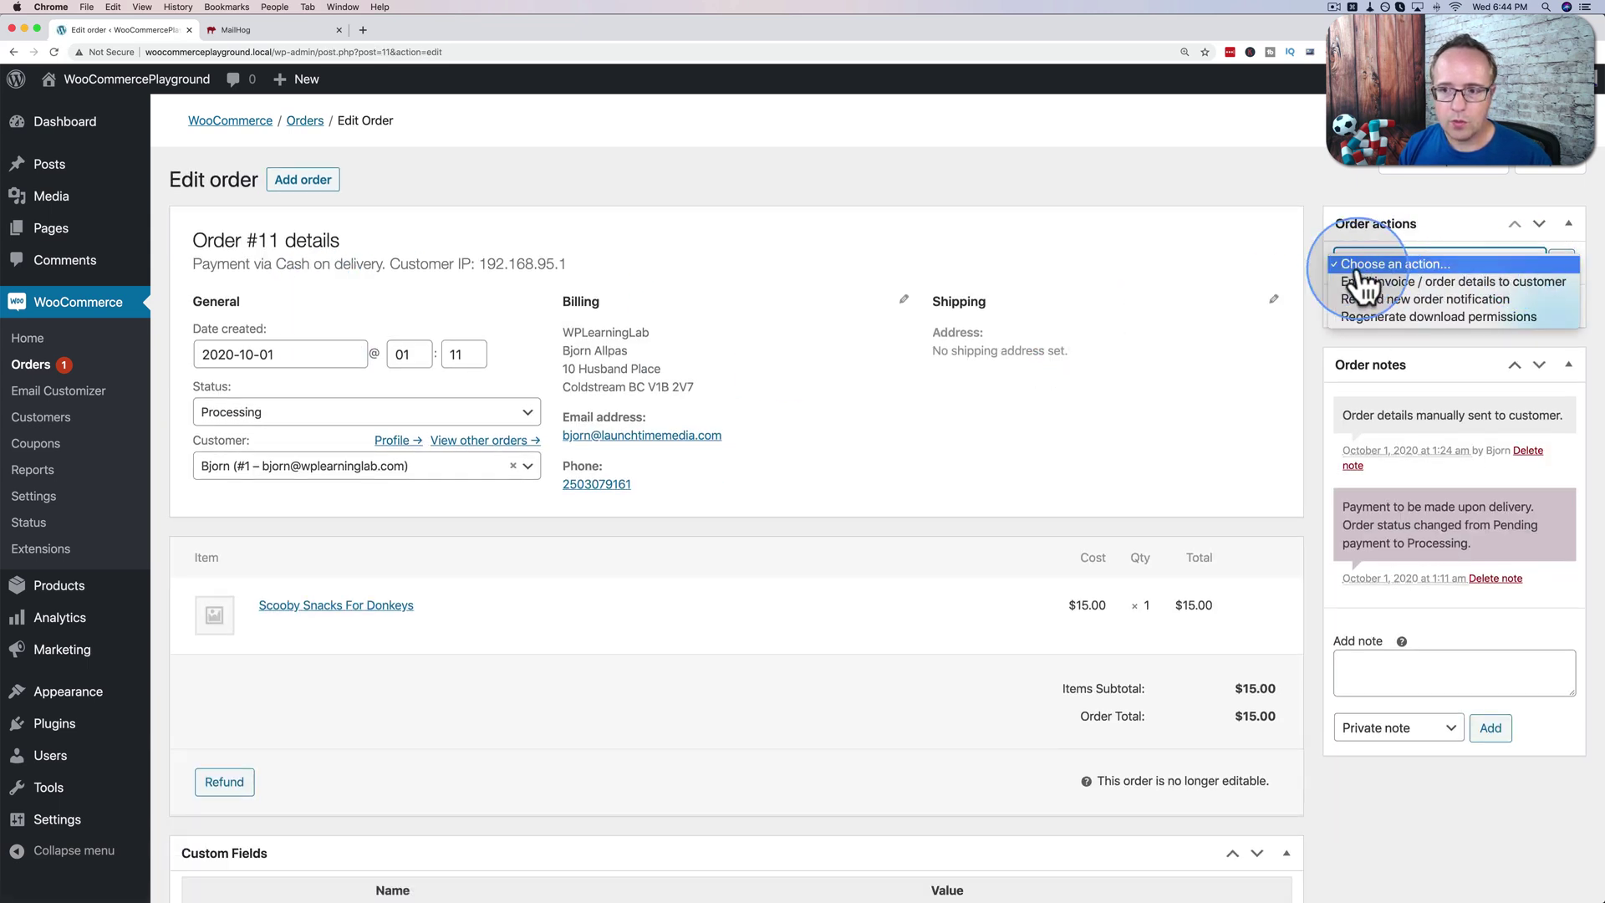
click(1435, 299)
click(1562, 263)
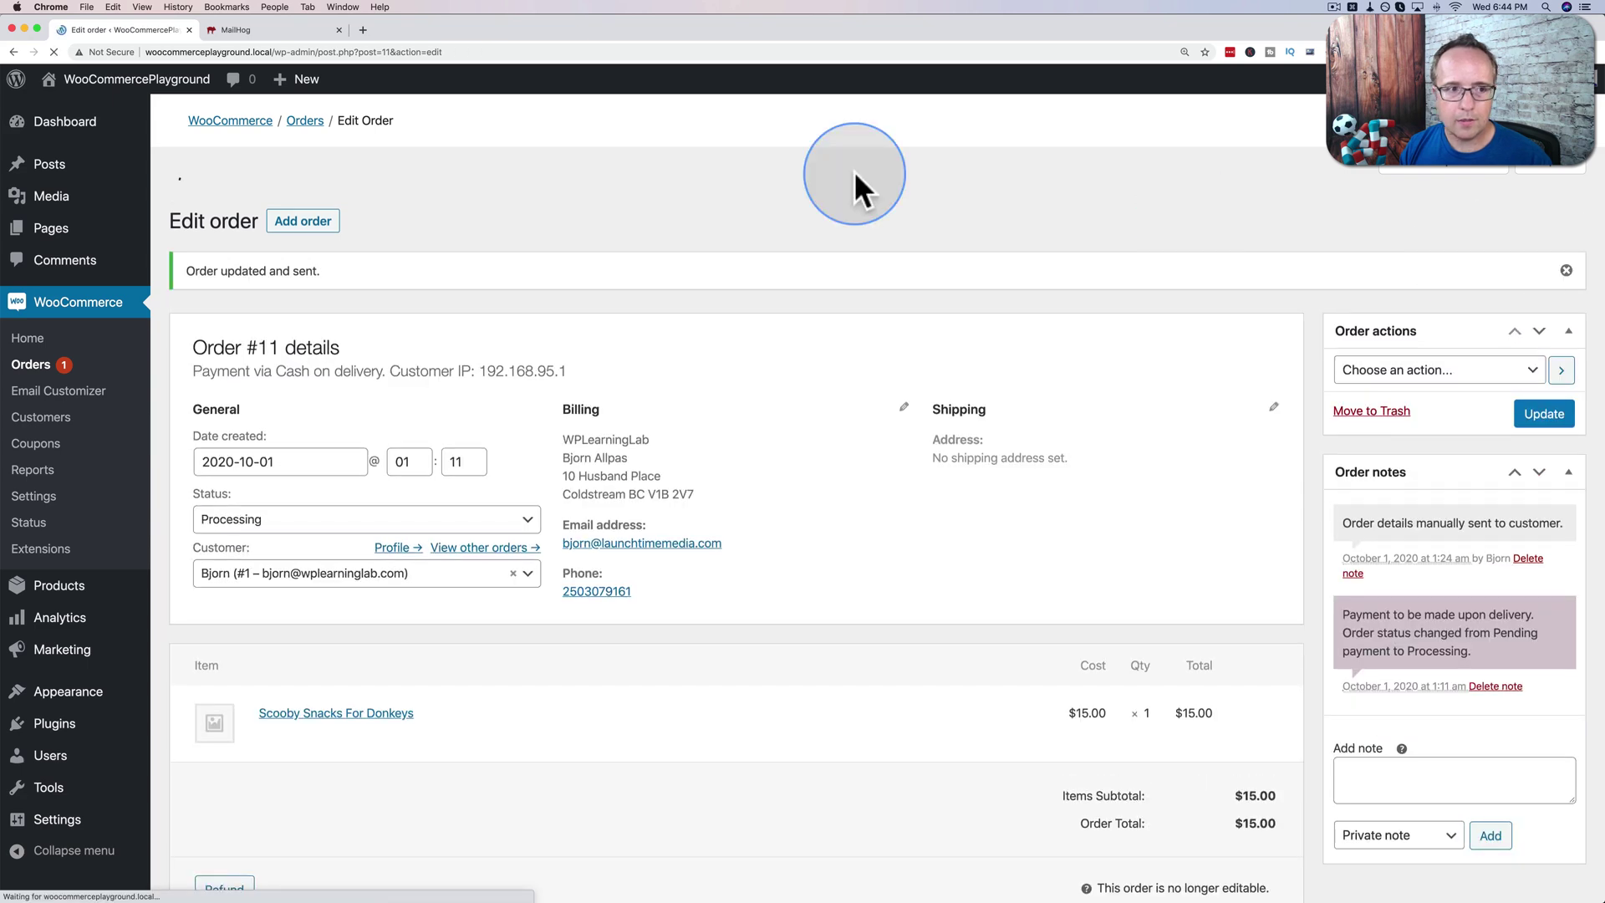
click(229, 31)
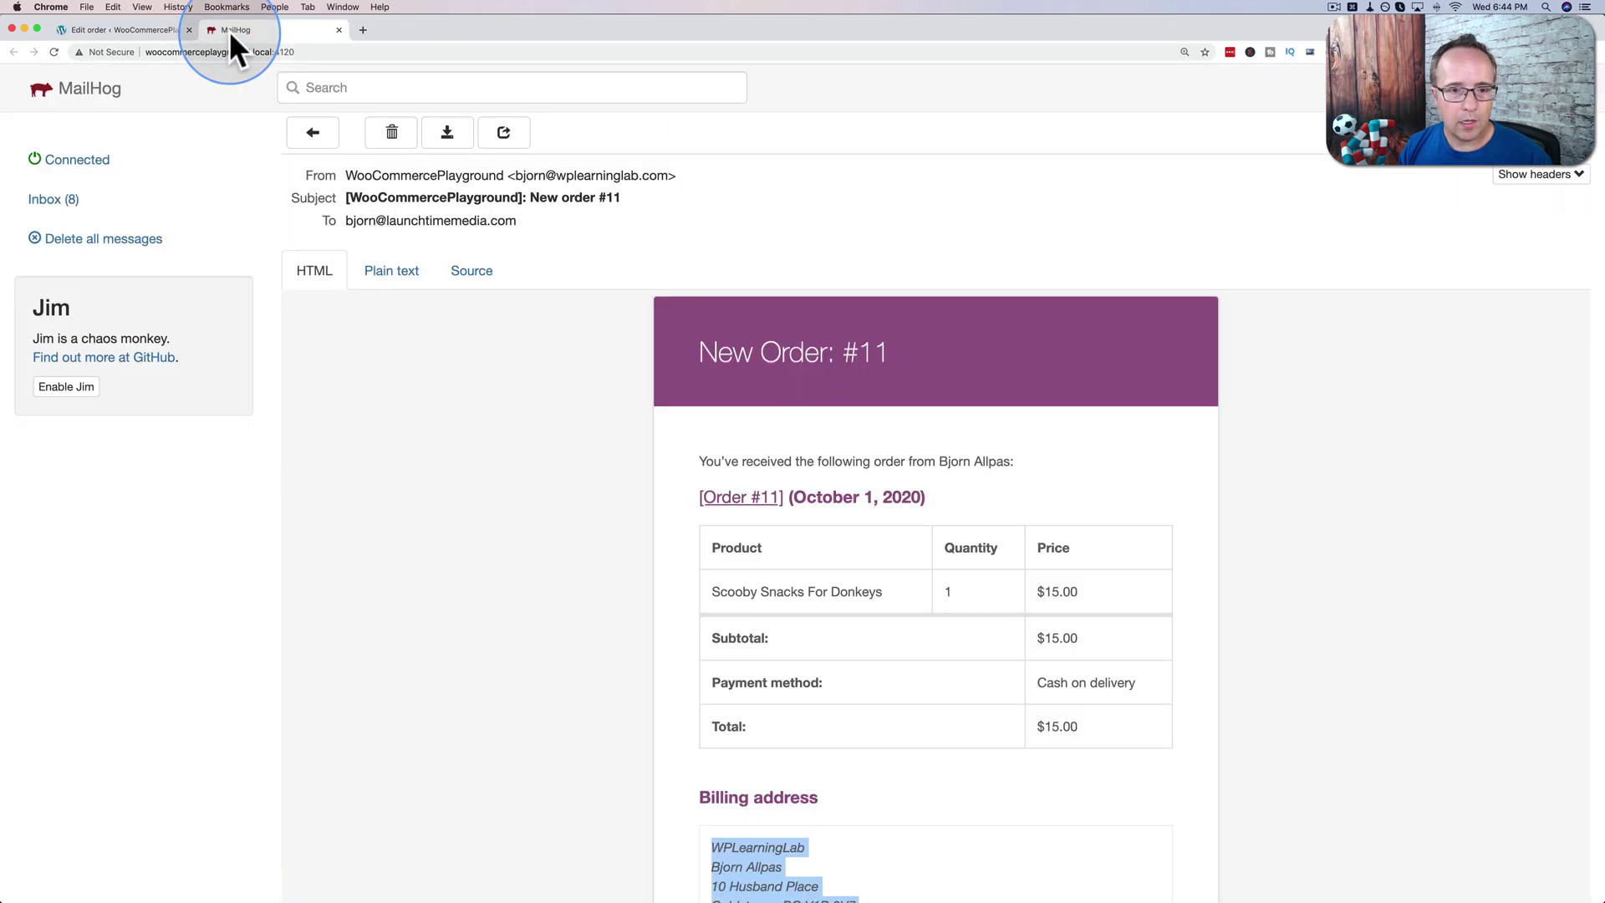
Open the newest New Order #11 email and scroll to its footer and back.
click(308, 137)
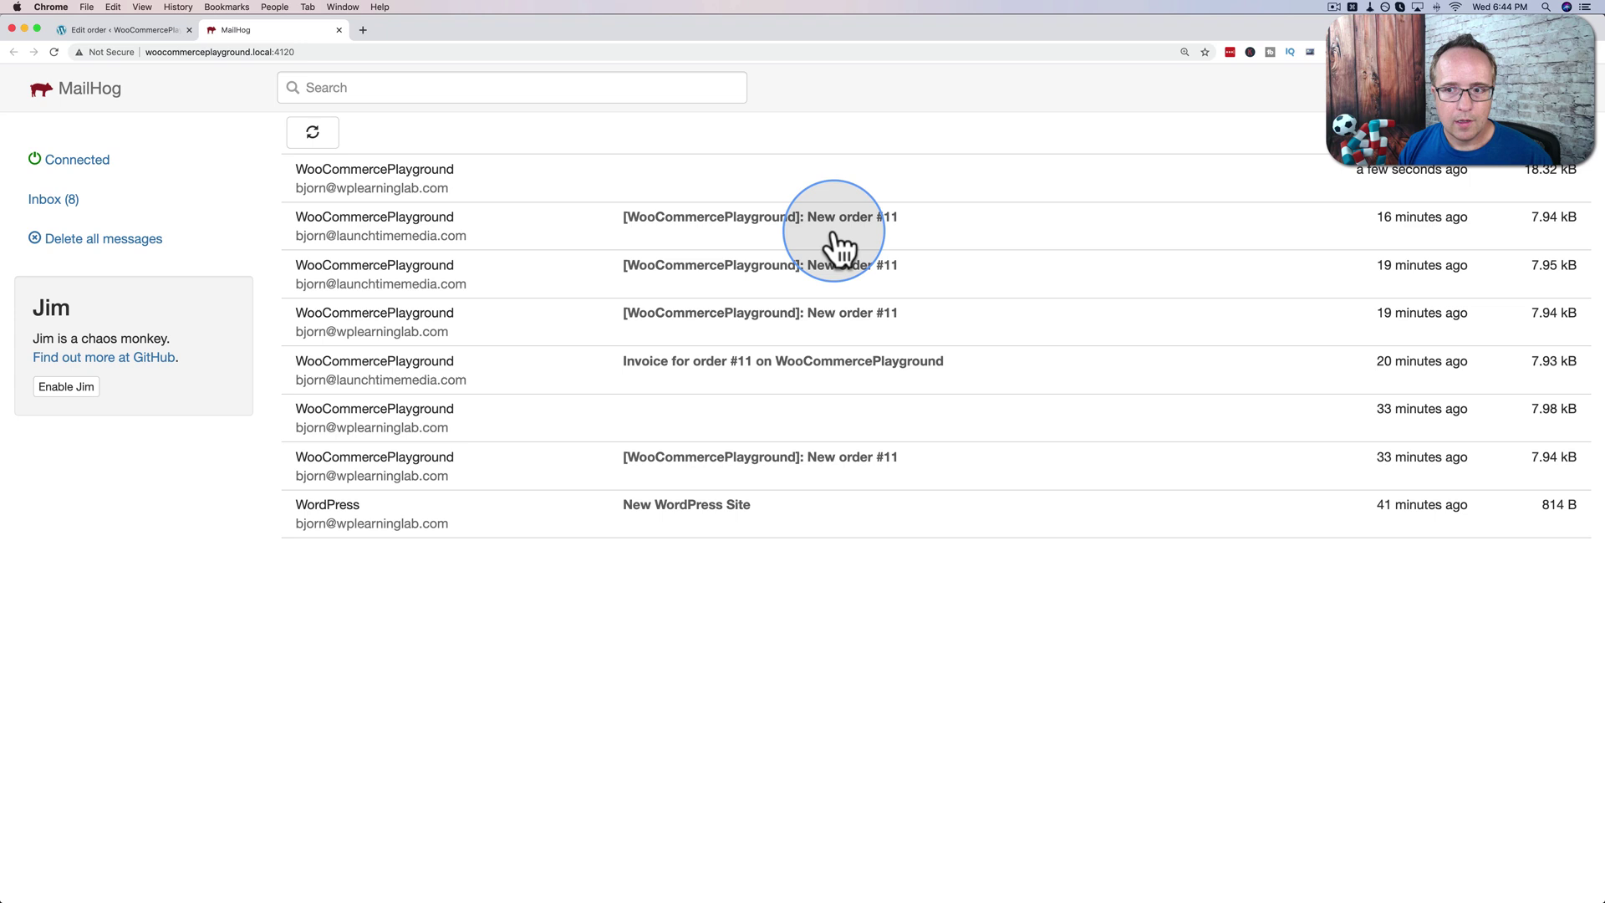
click(431, 177)
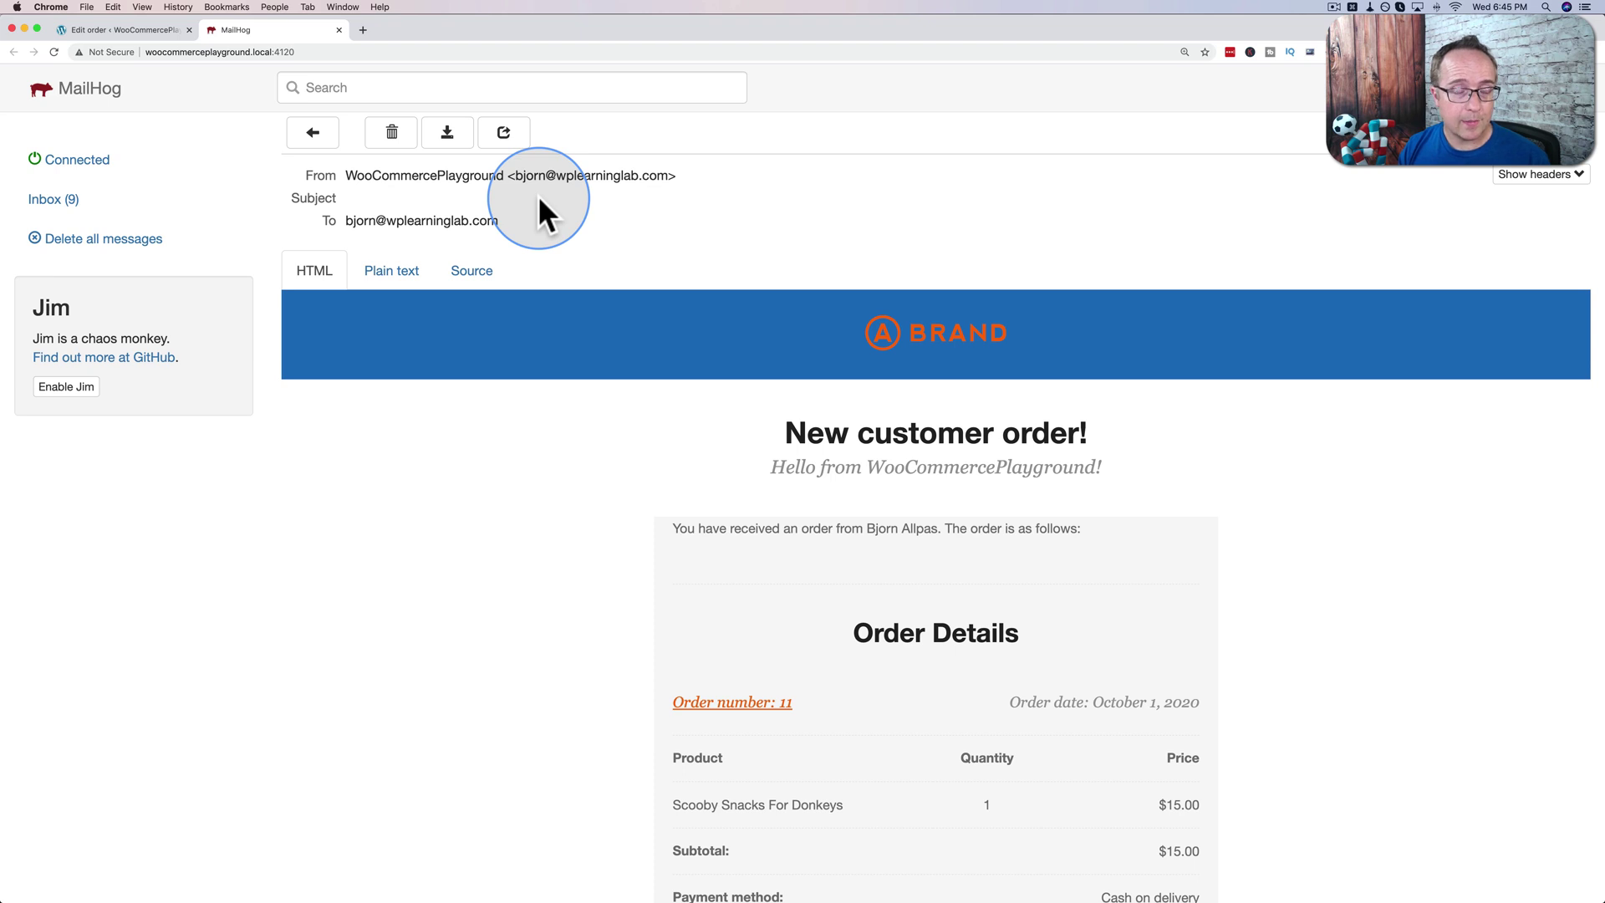
scroll(607, 273, down, 2)
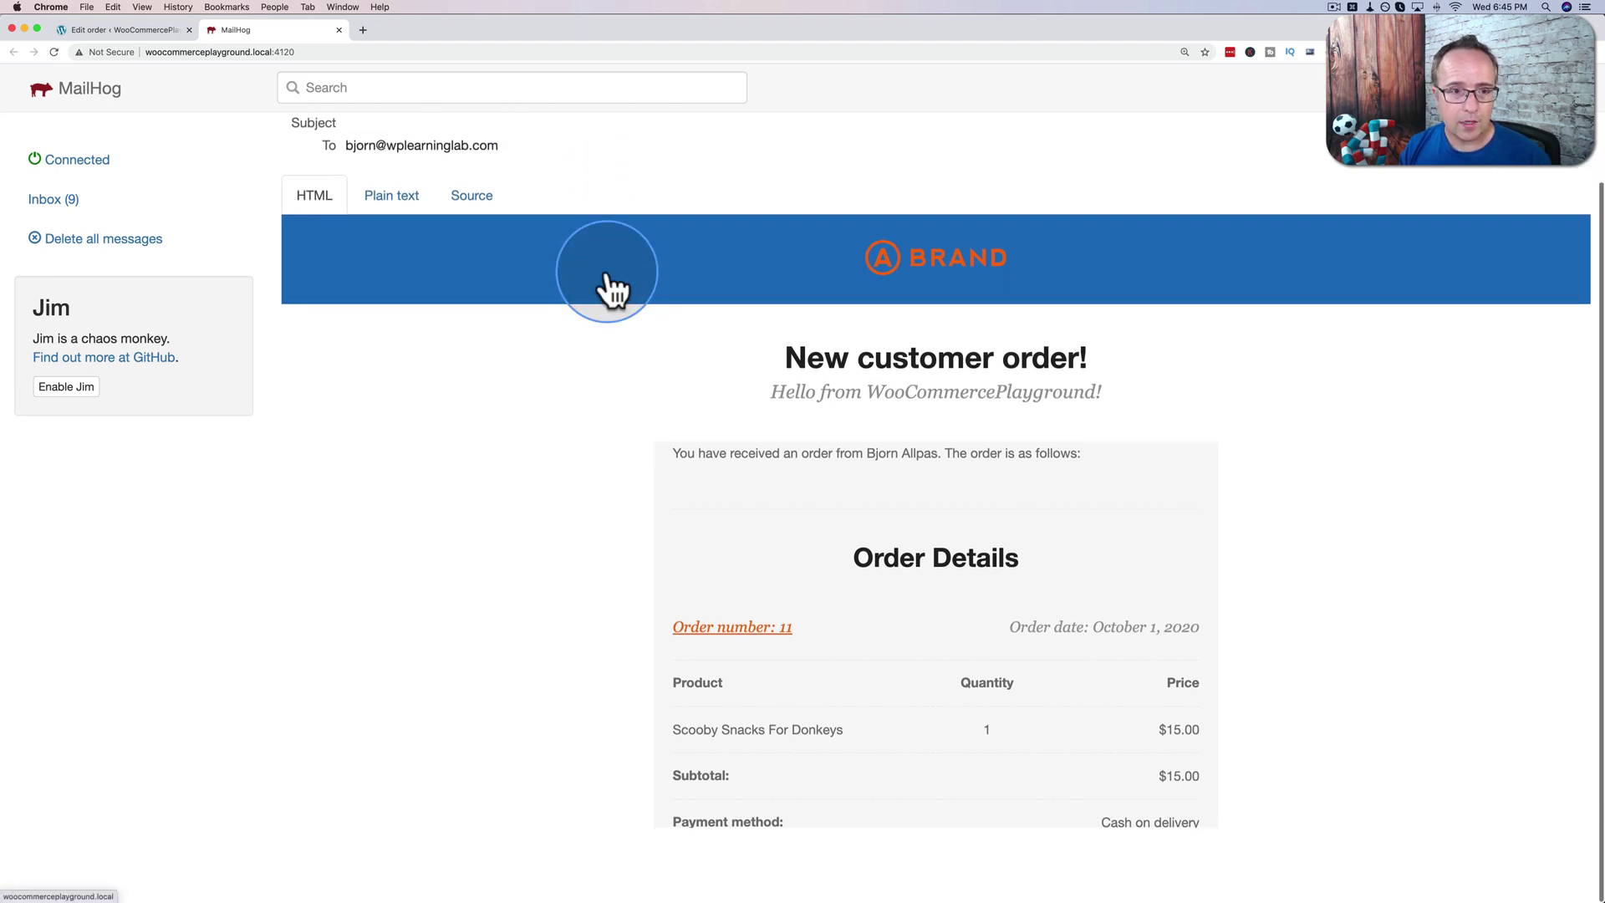
scroll(525, 294, down, 3)
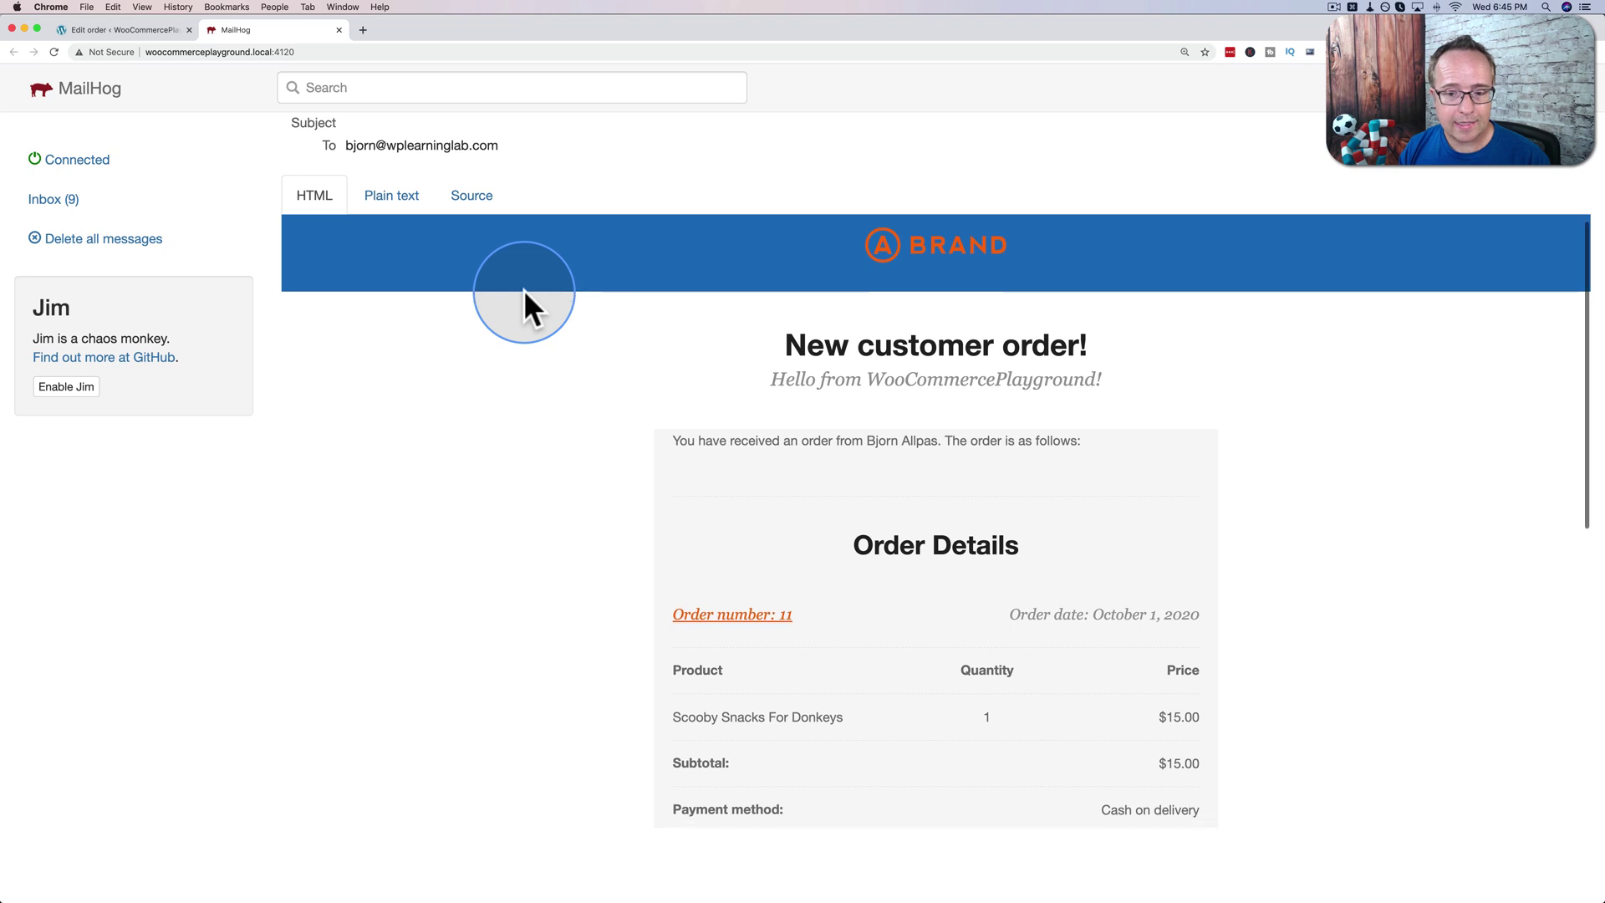
scroll(523, 289, down, 4)
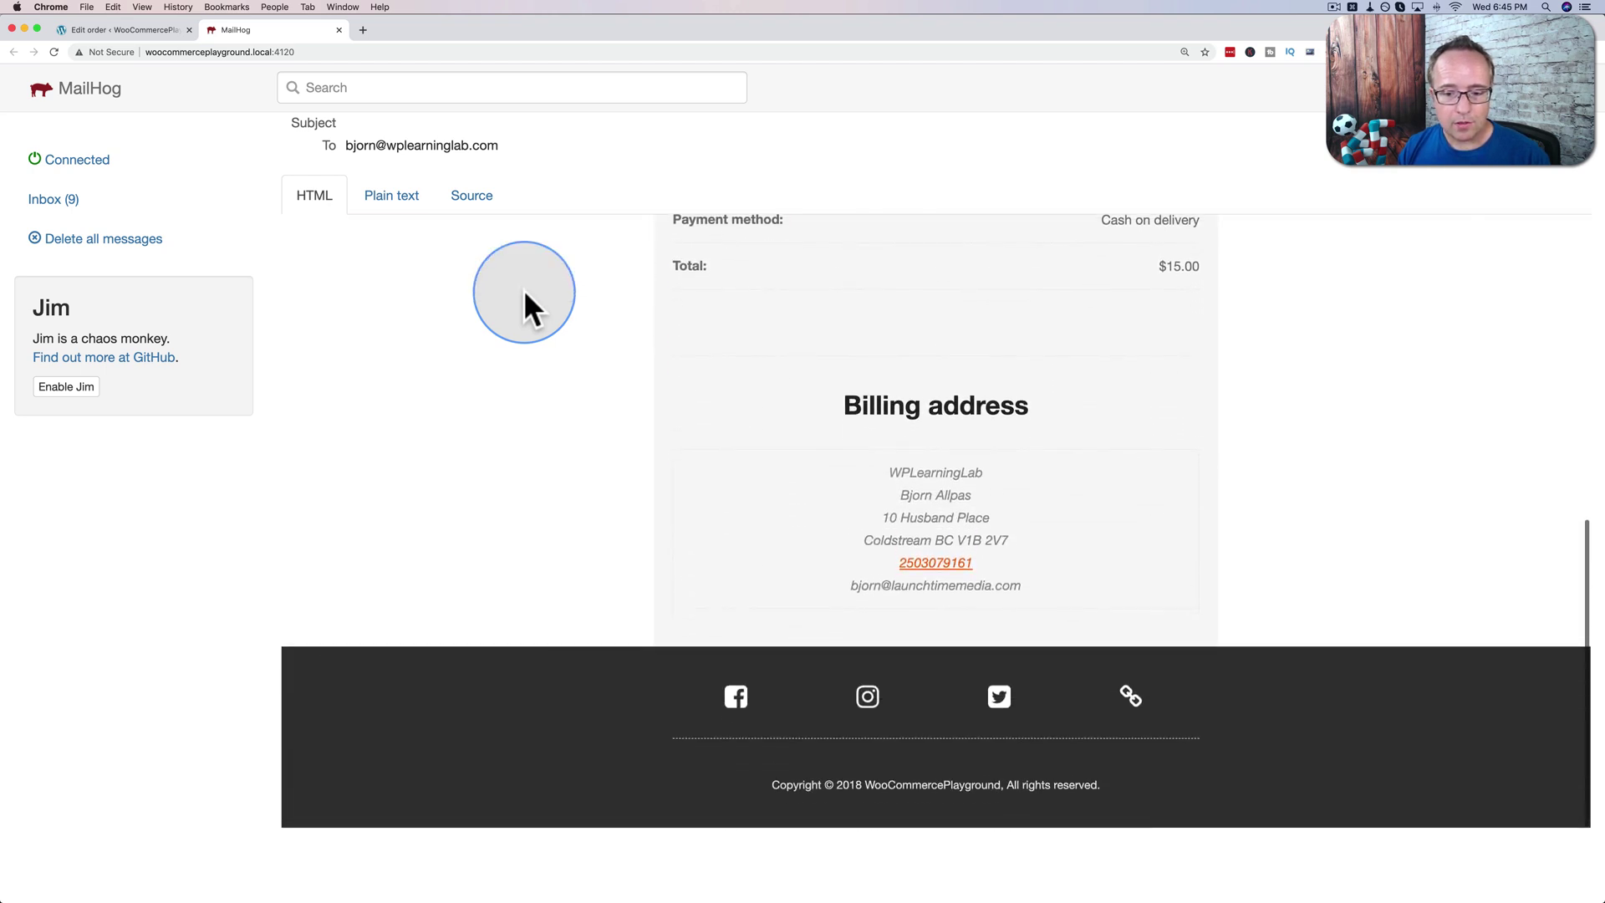
scroll(524, 289, up, 4)
scroll(523, 289, up, 5)
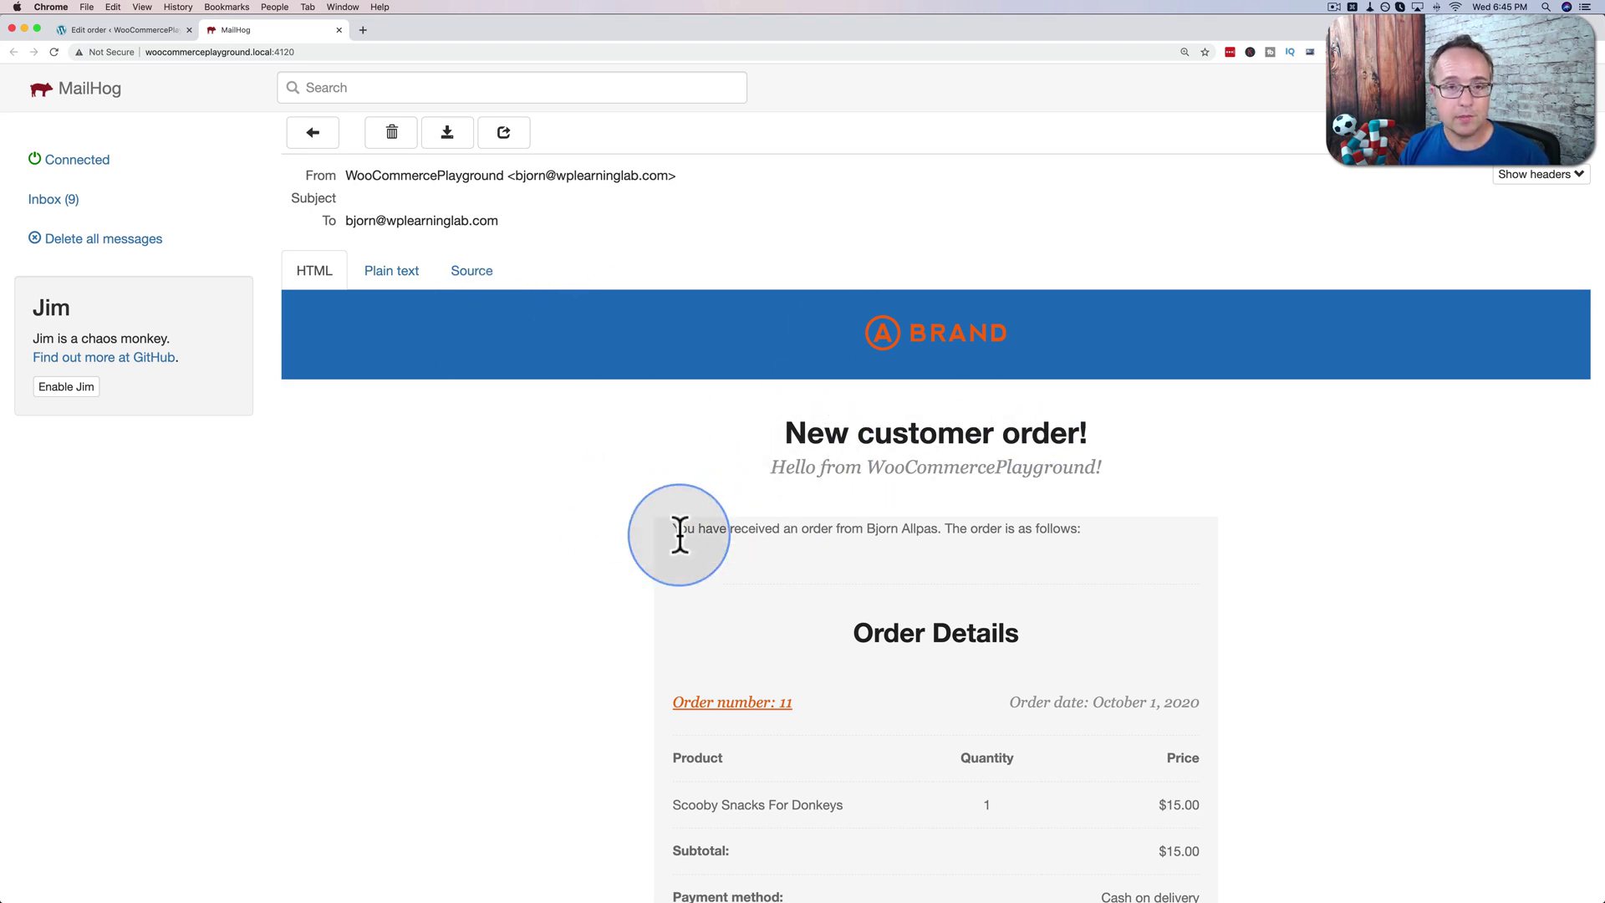
Reopen the email designer and inspect the Email Type and Text subject and email type fields.
click(147, 28)
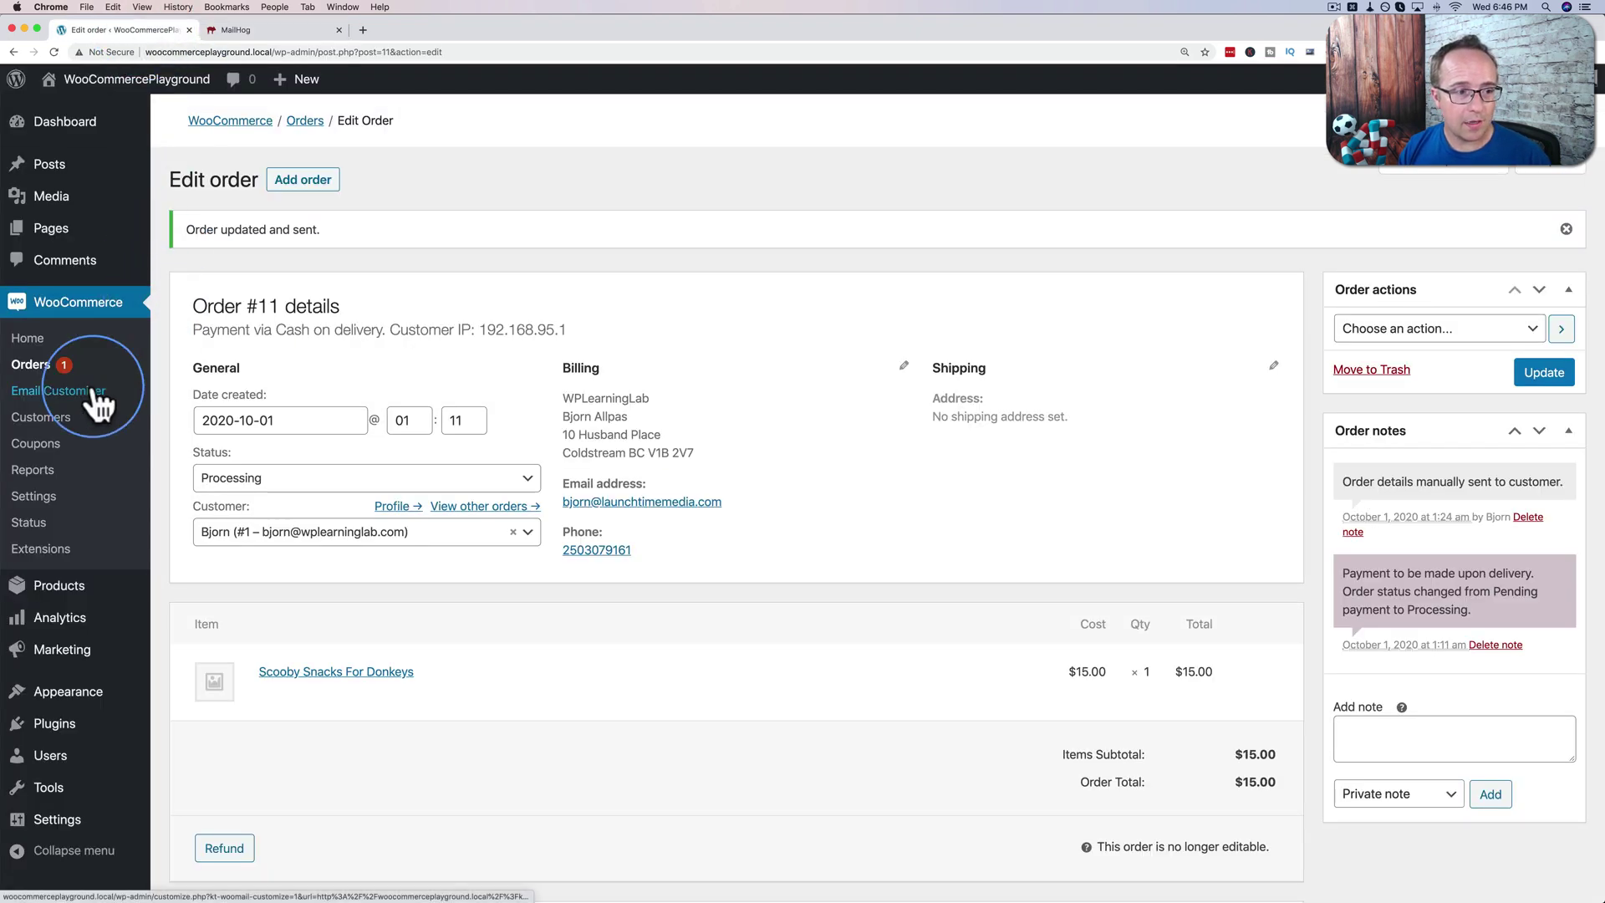
click(42, 374)
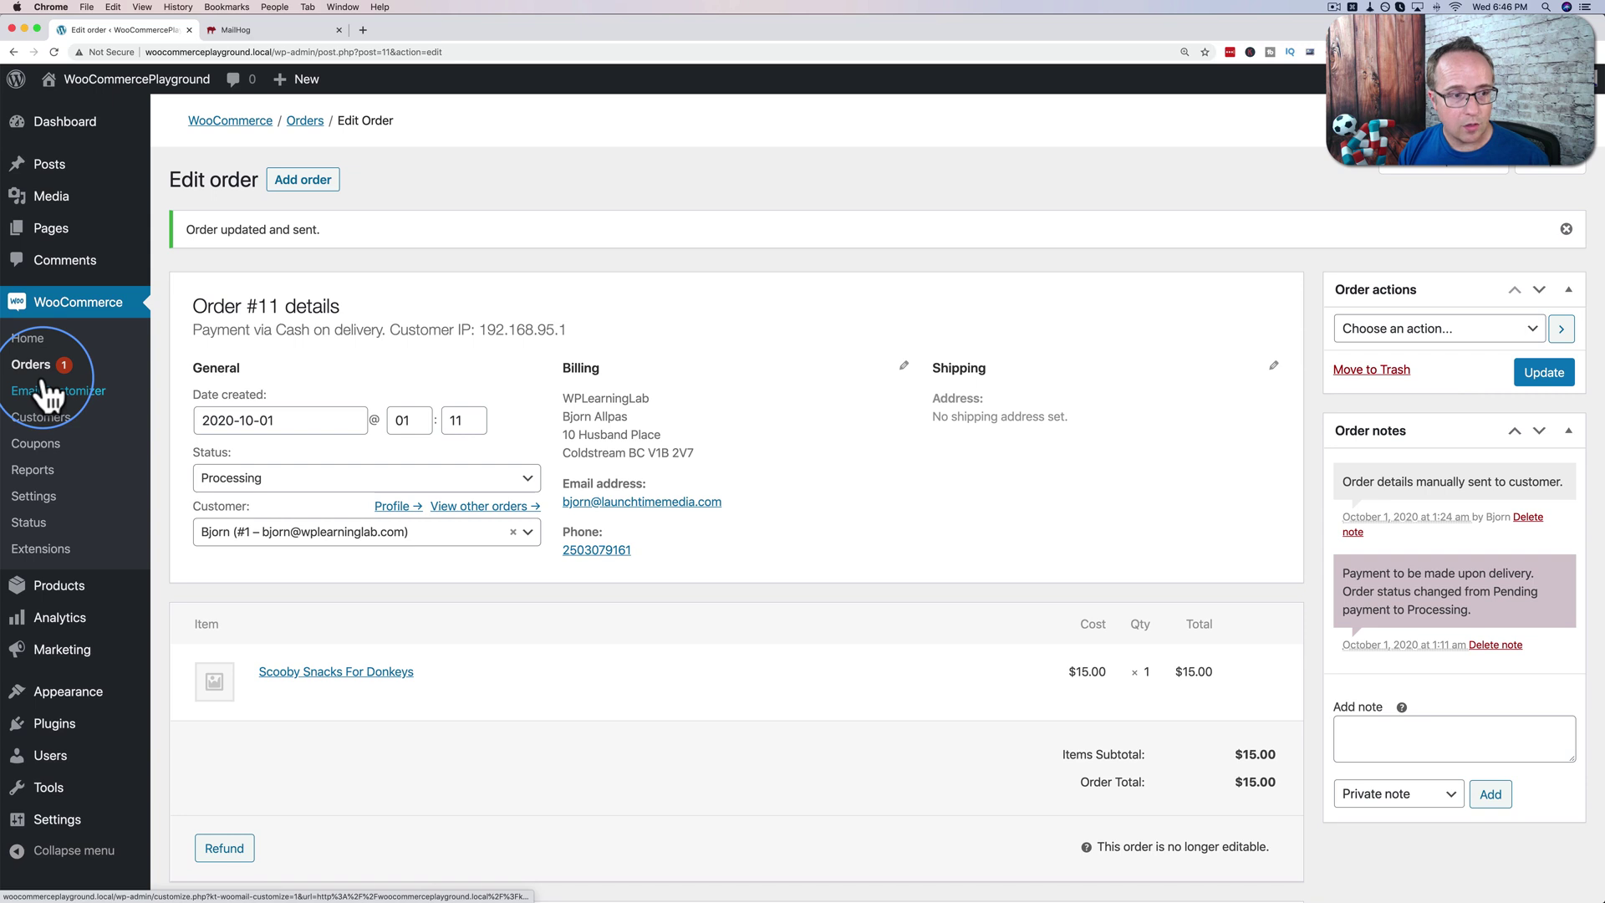
click(45, 391)
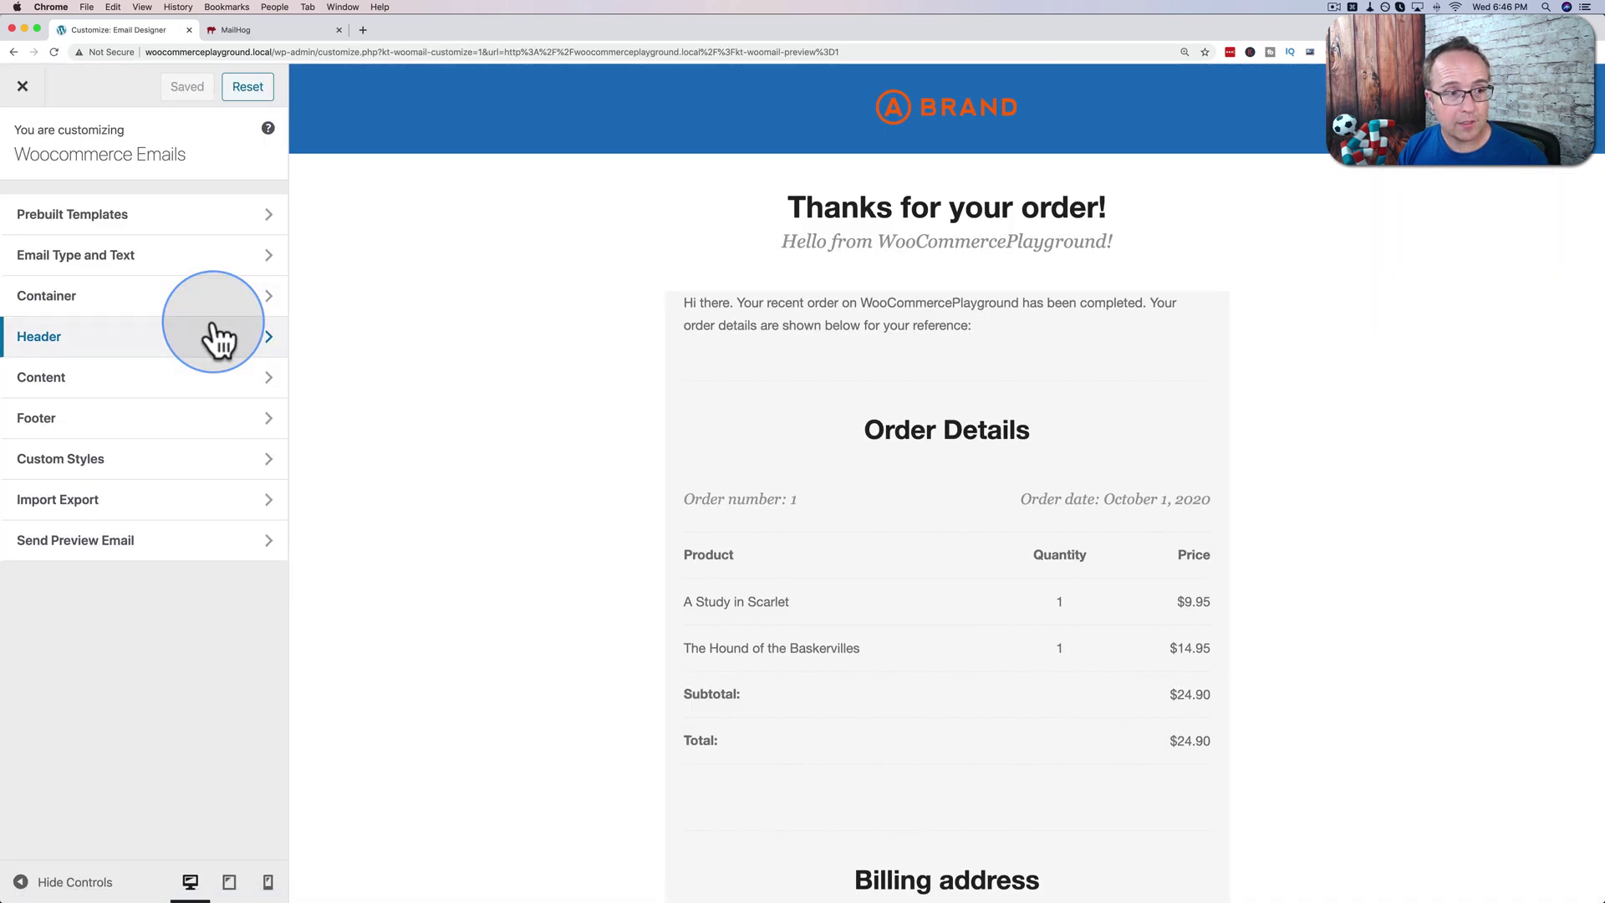
click(59, 261)
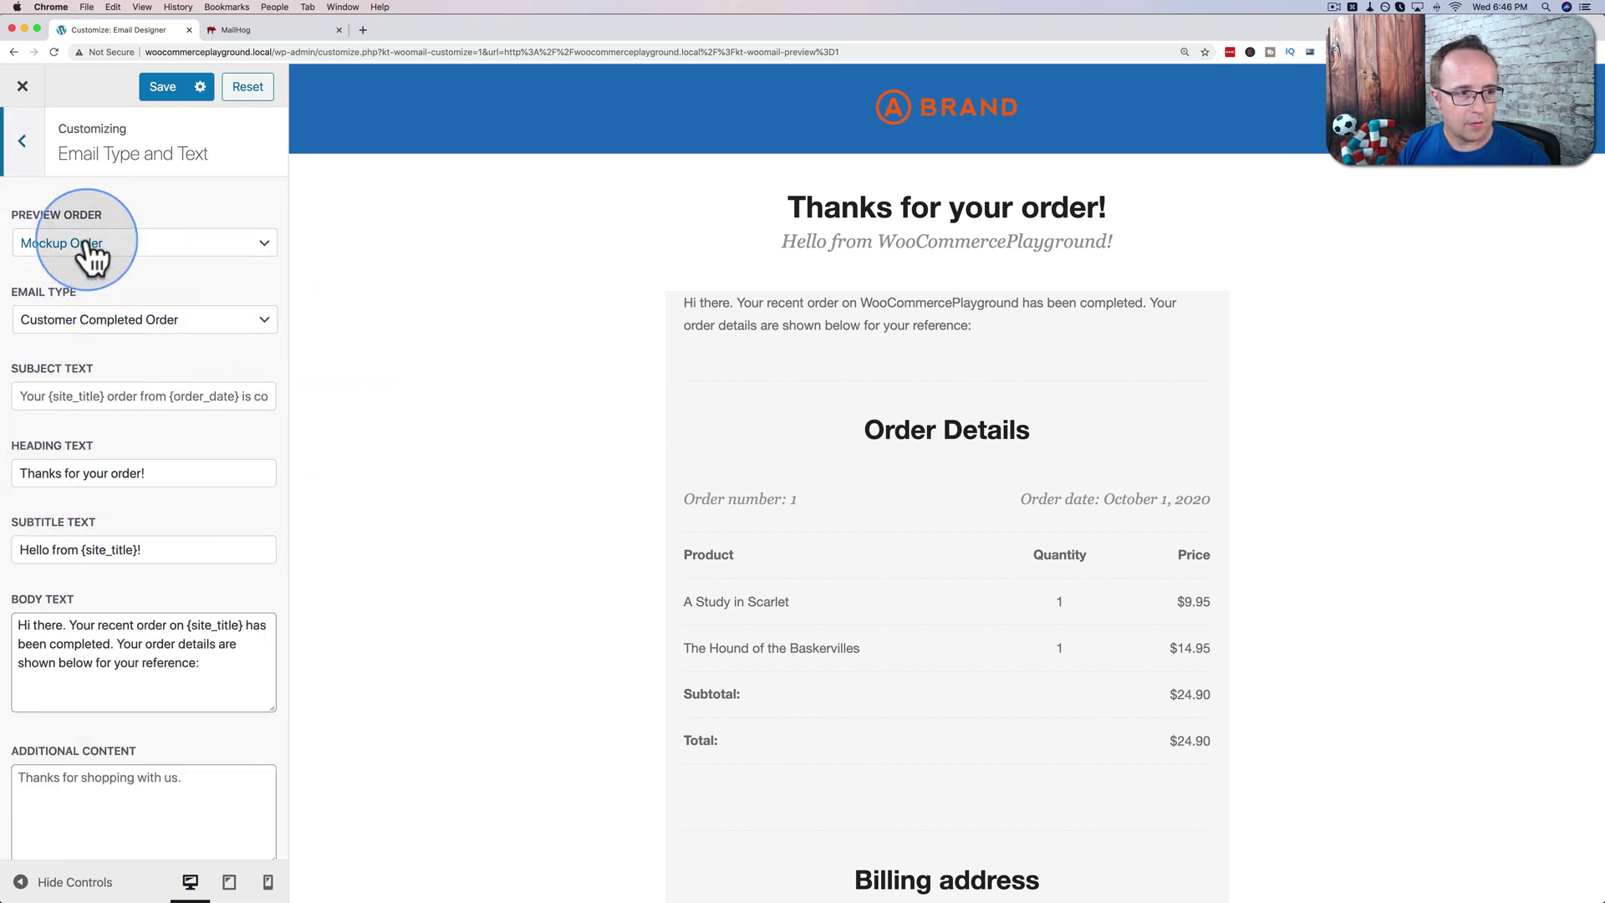
click(27, 398)
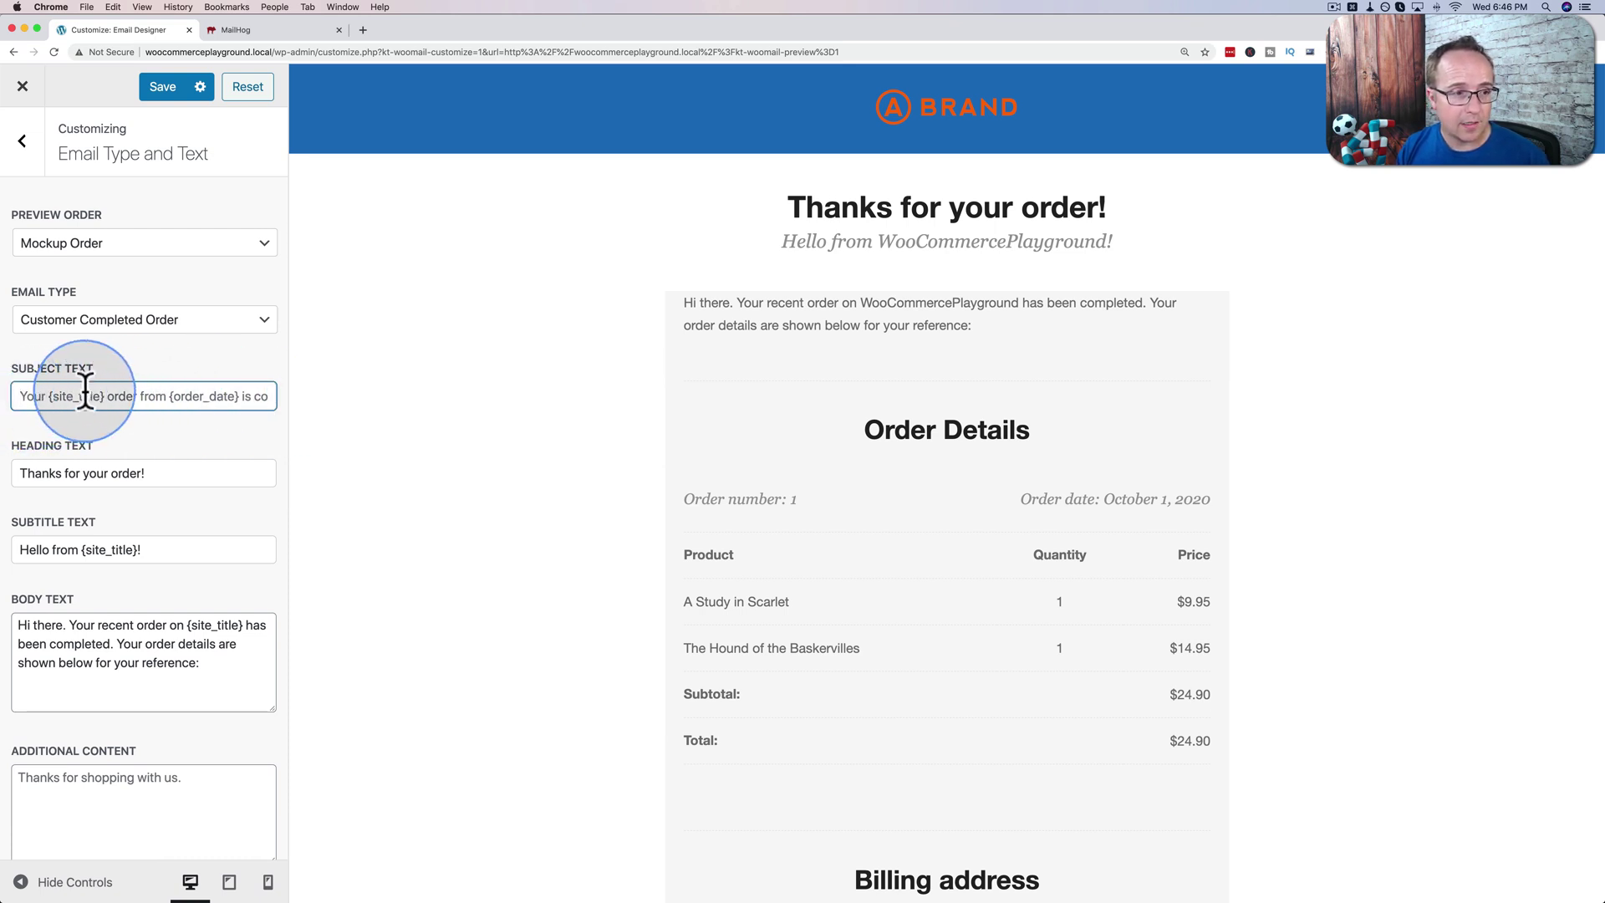
click(79, 322)
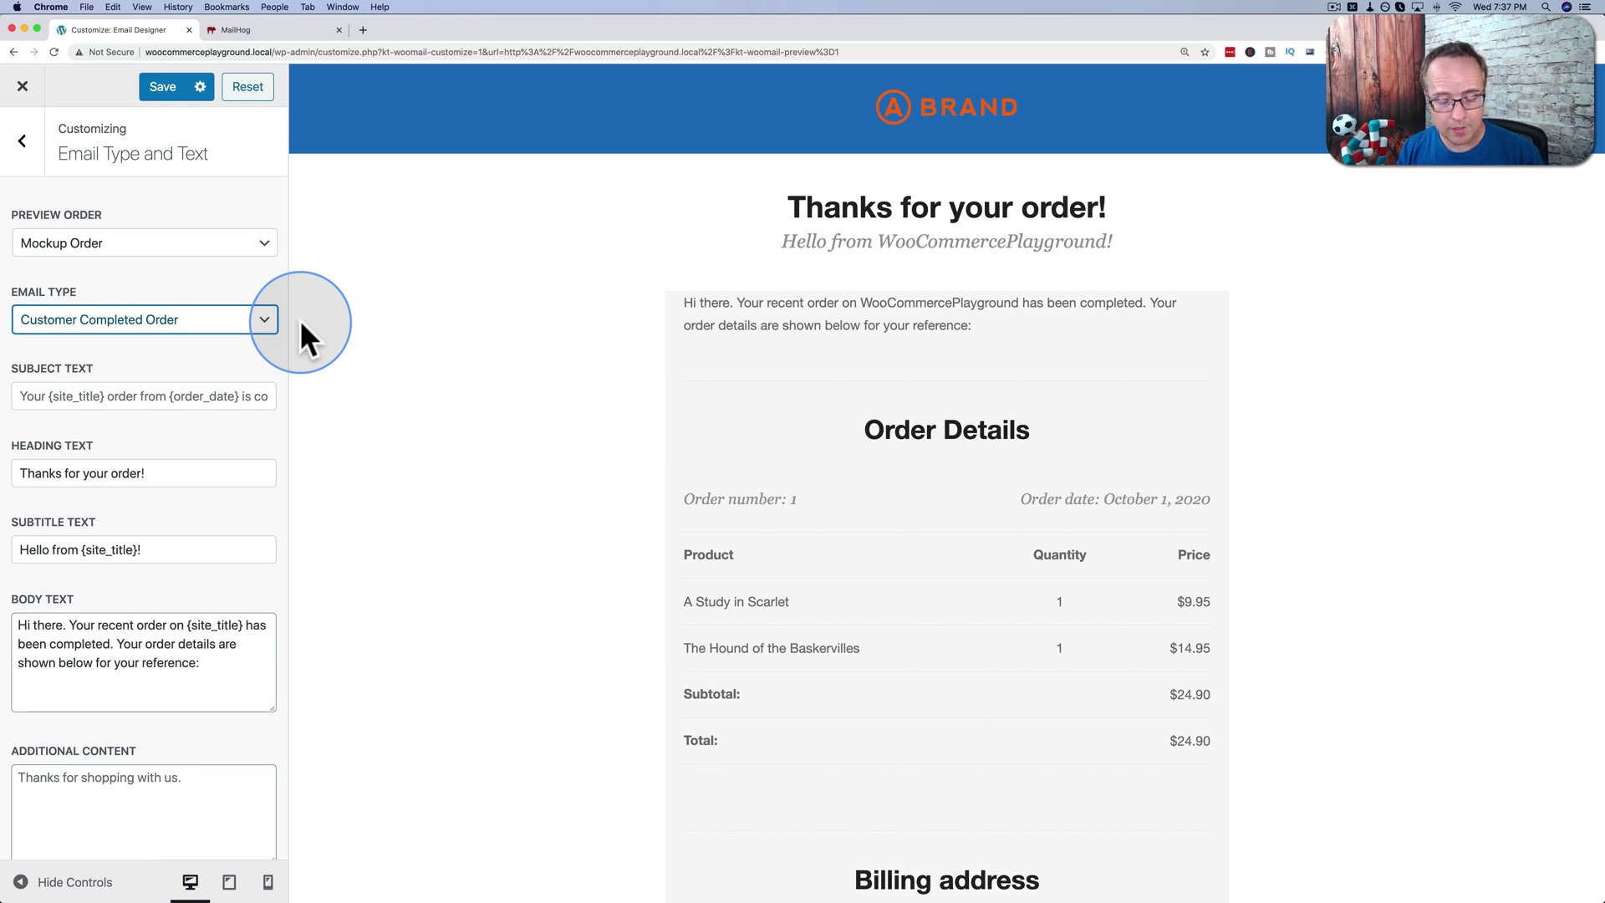
Load the WooCommerce Email Customizer product page in a new tab.
key(super+t)
text(https://woocommerce.com/products/woocommerce-email-customizer/)
key(Return)
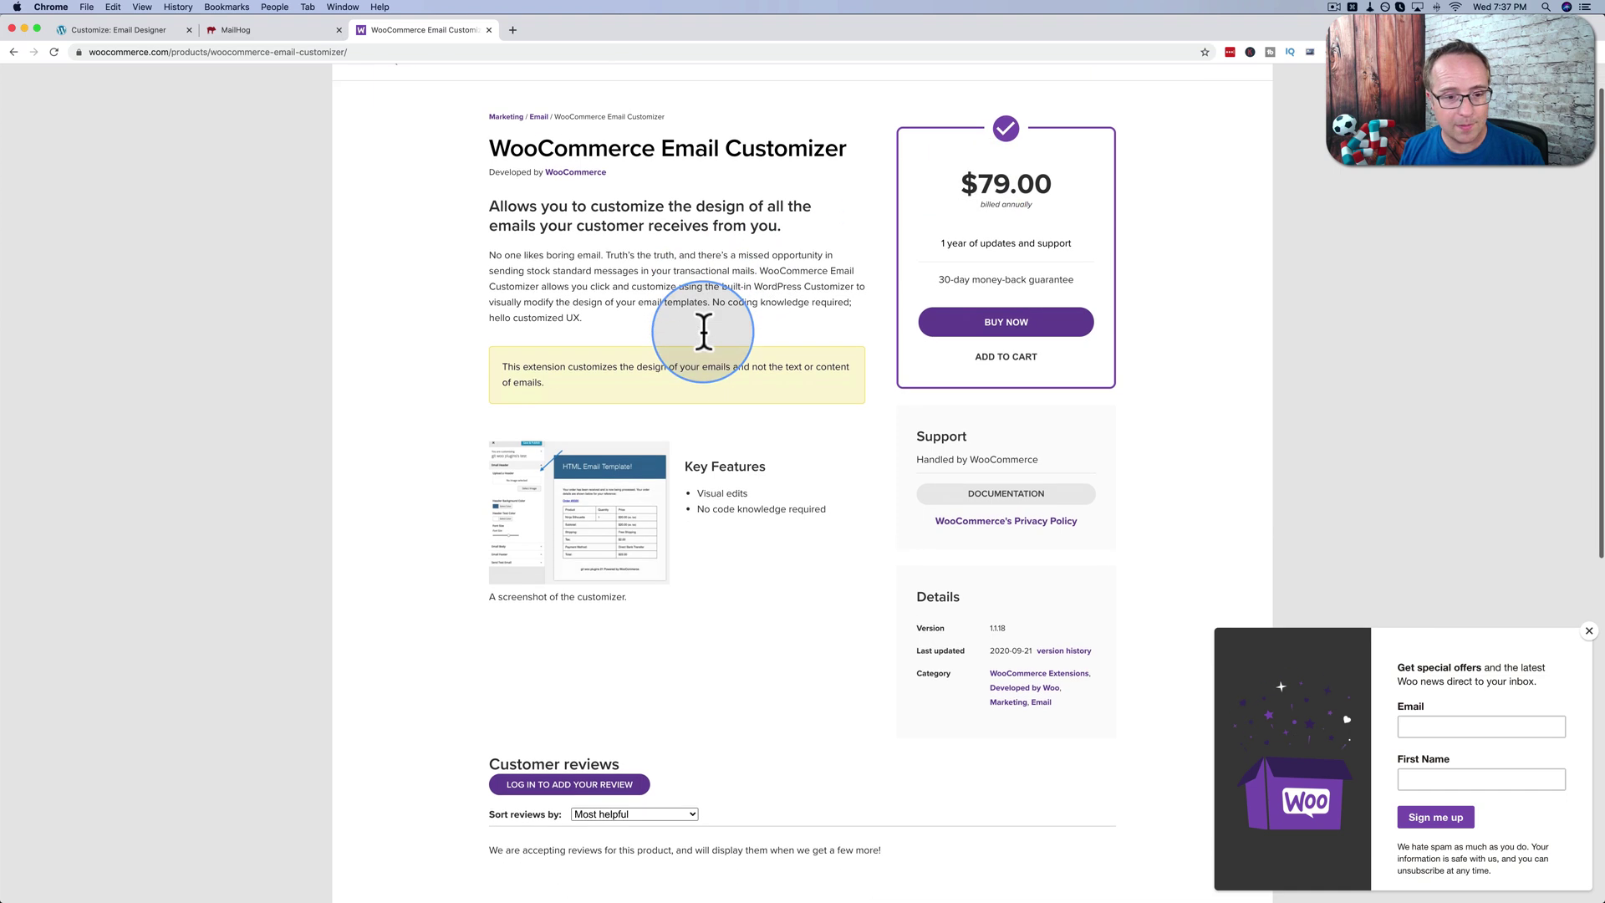
View the Email Customizer screenshot full size, then go back to the product page.
scroll(669, 384, down, 2)
click(569, 527)
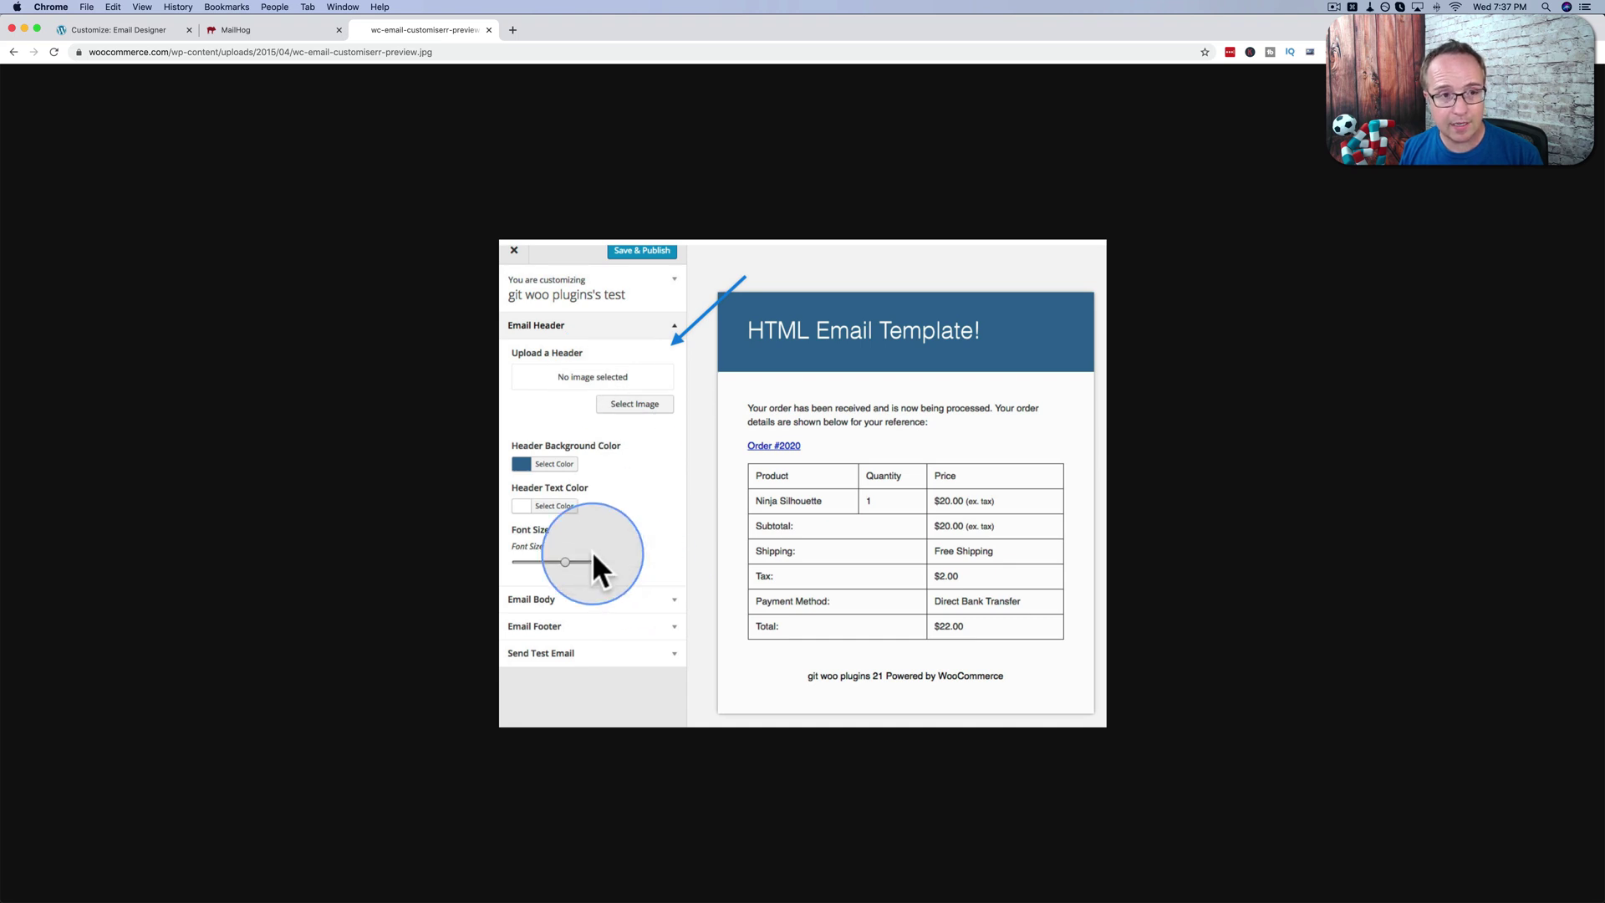
click(13, 52)
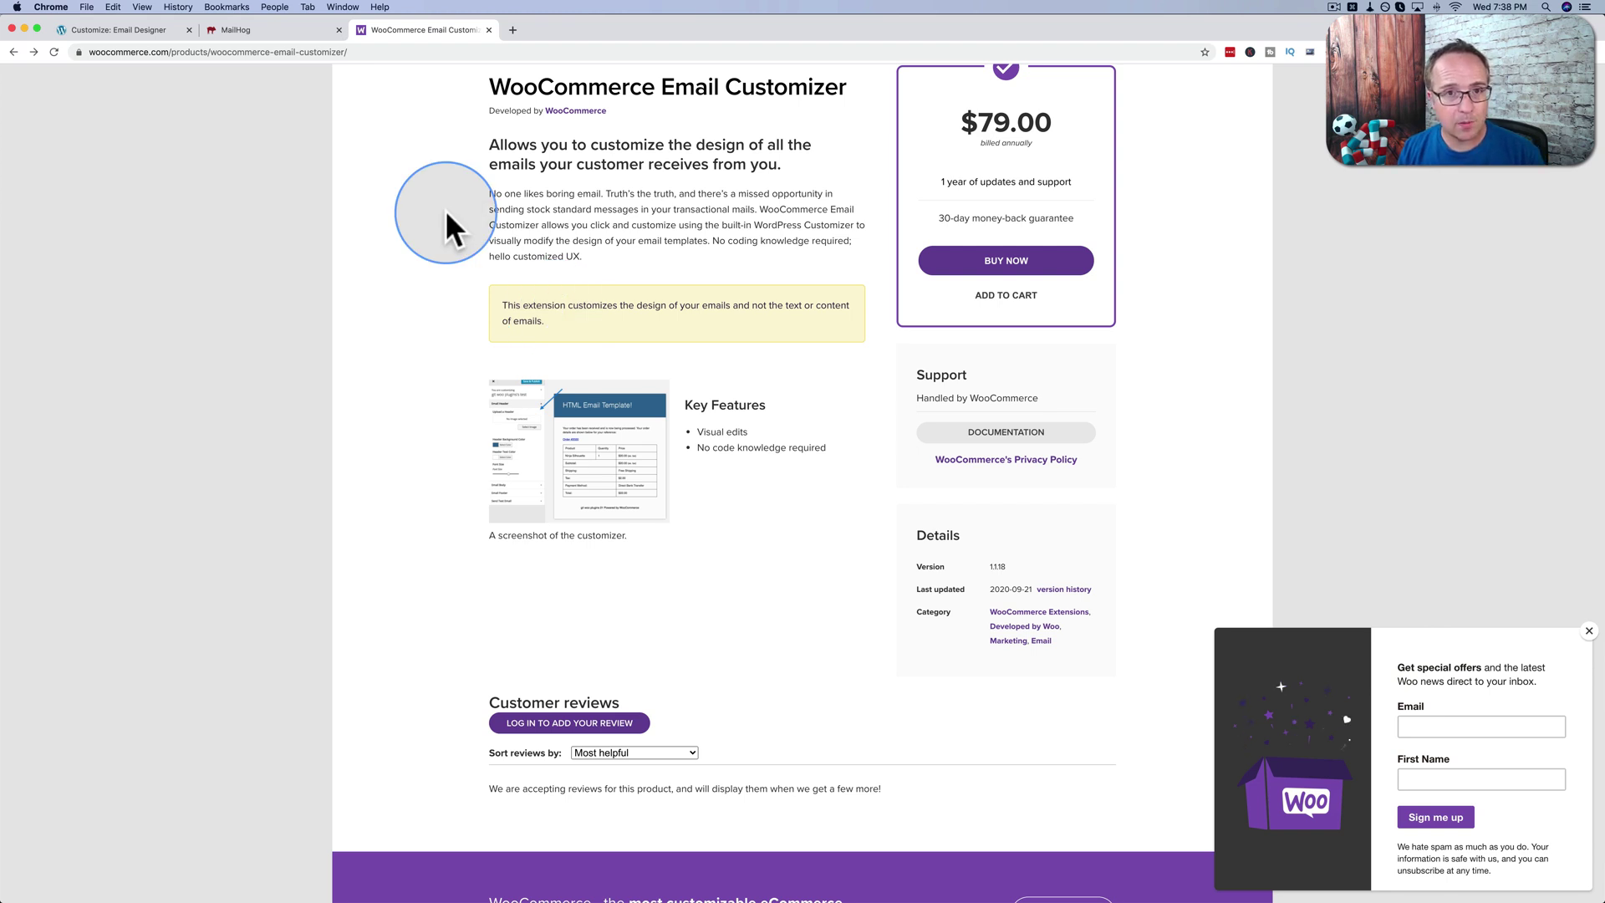
Scroll through the New customer order email in MailHog, then switch to the product page tab.
click(89, 33)
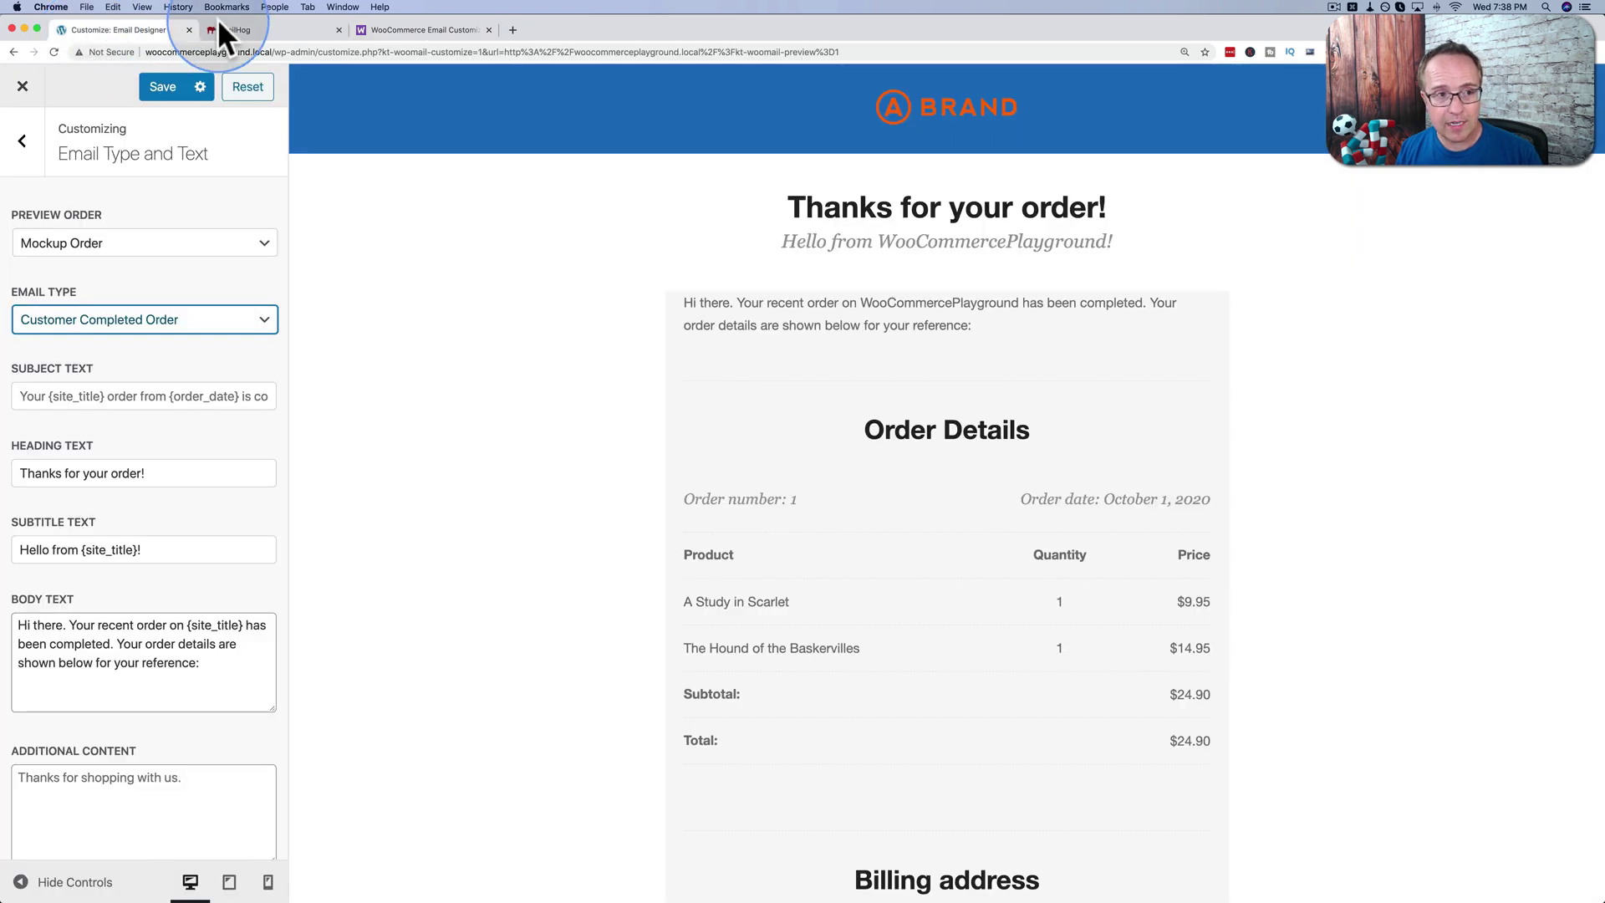
click(249, 28)
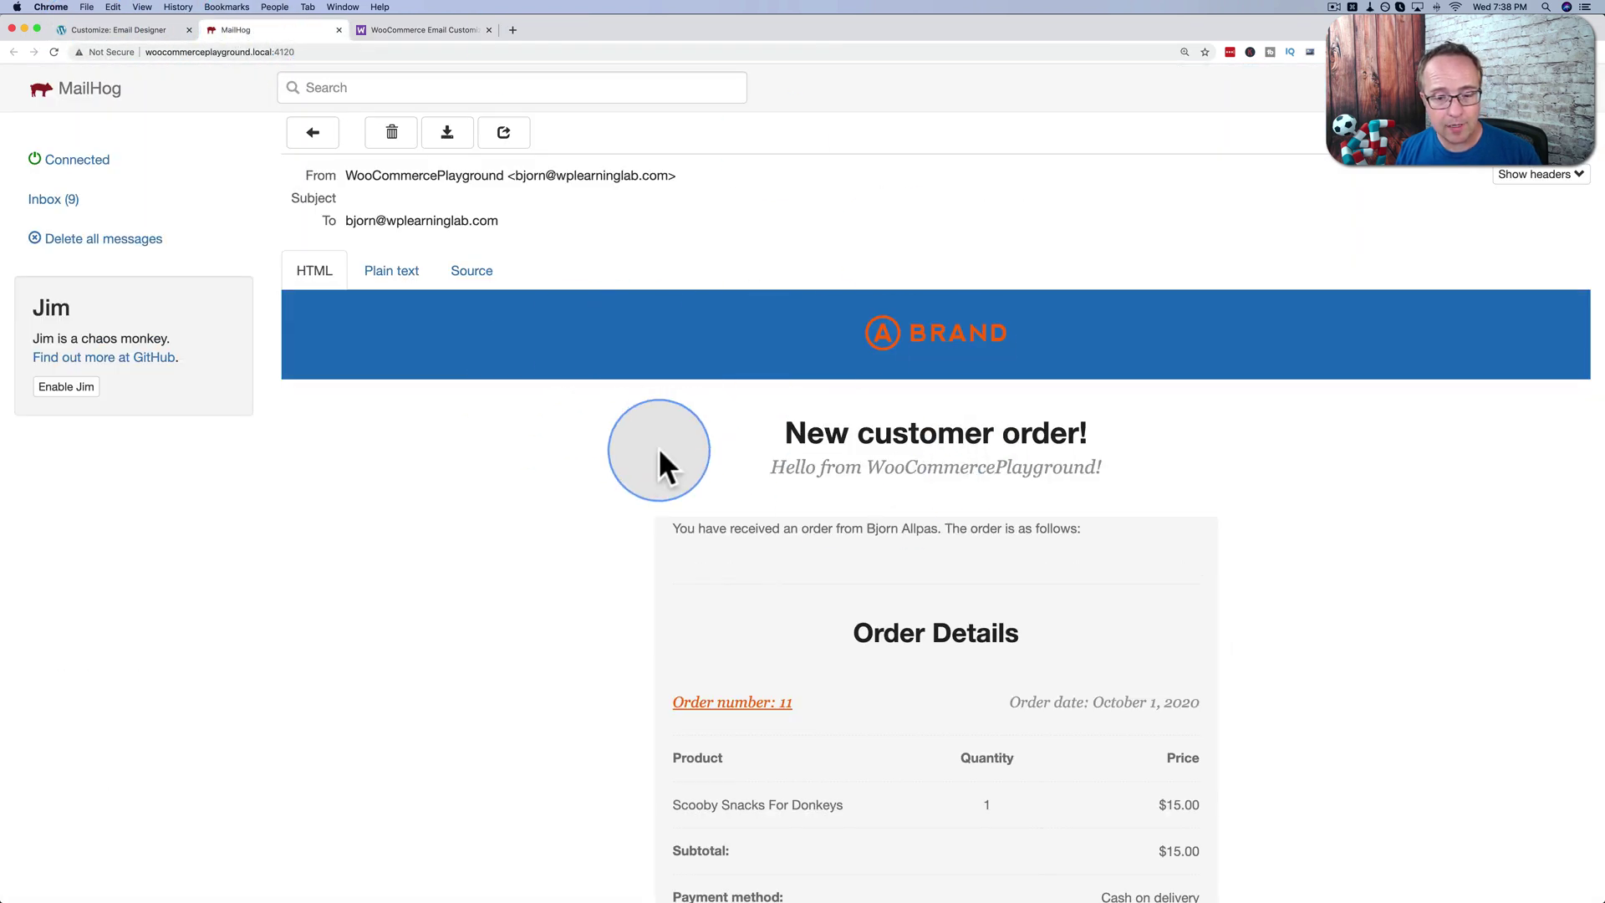
scroll(659, 451, down, 3)
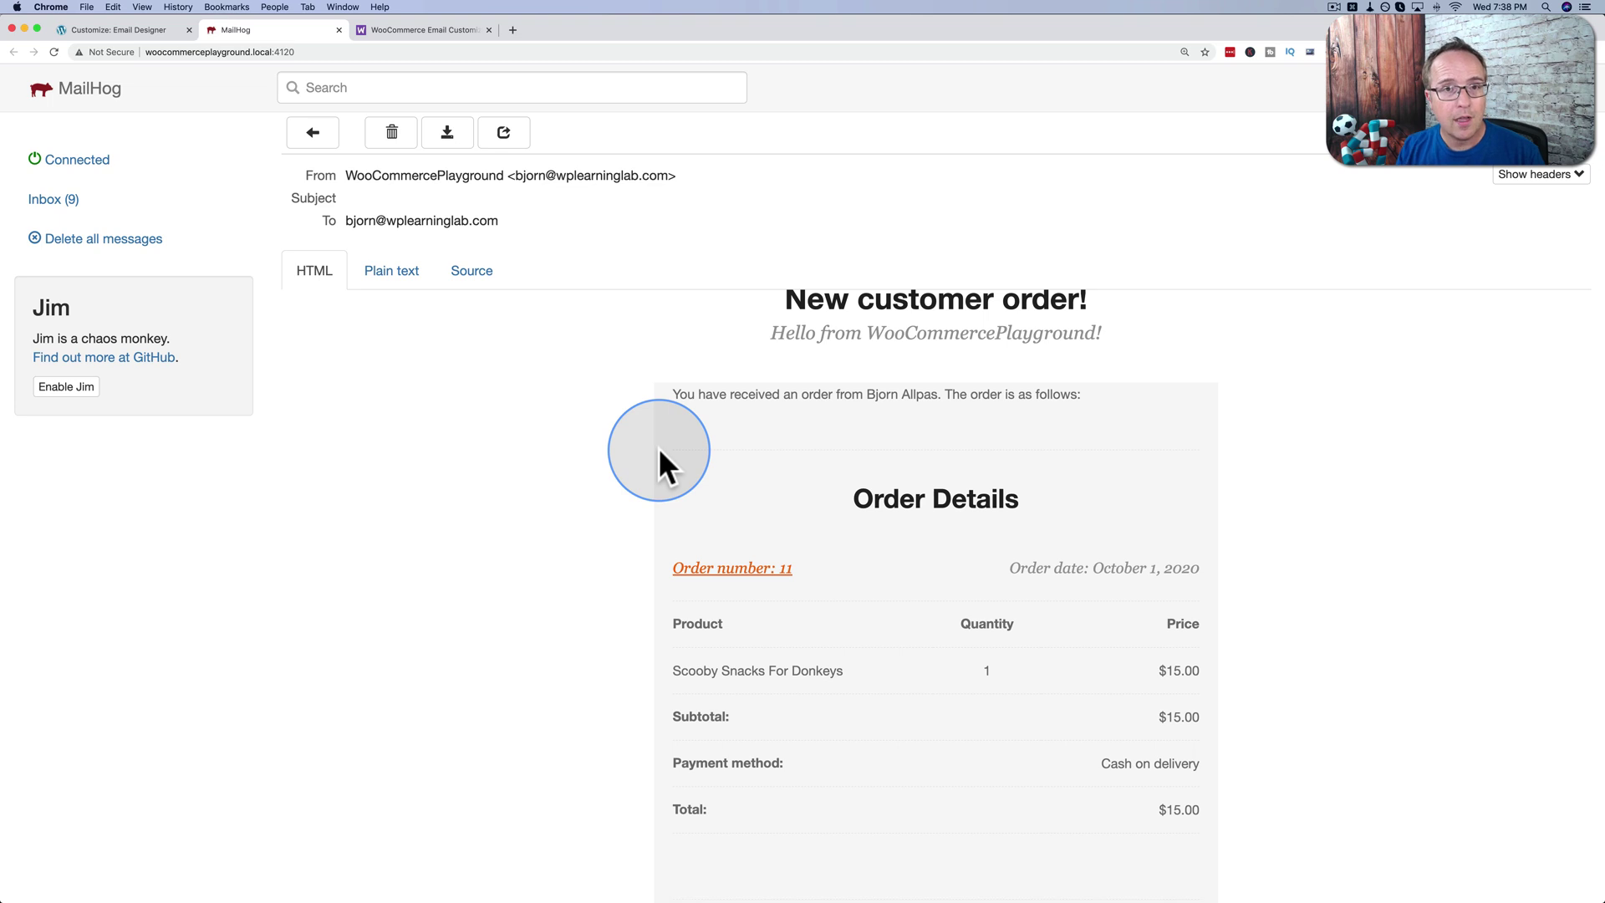
key(ctrl+Tab)
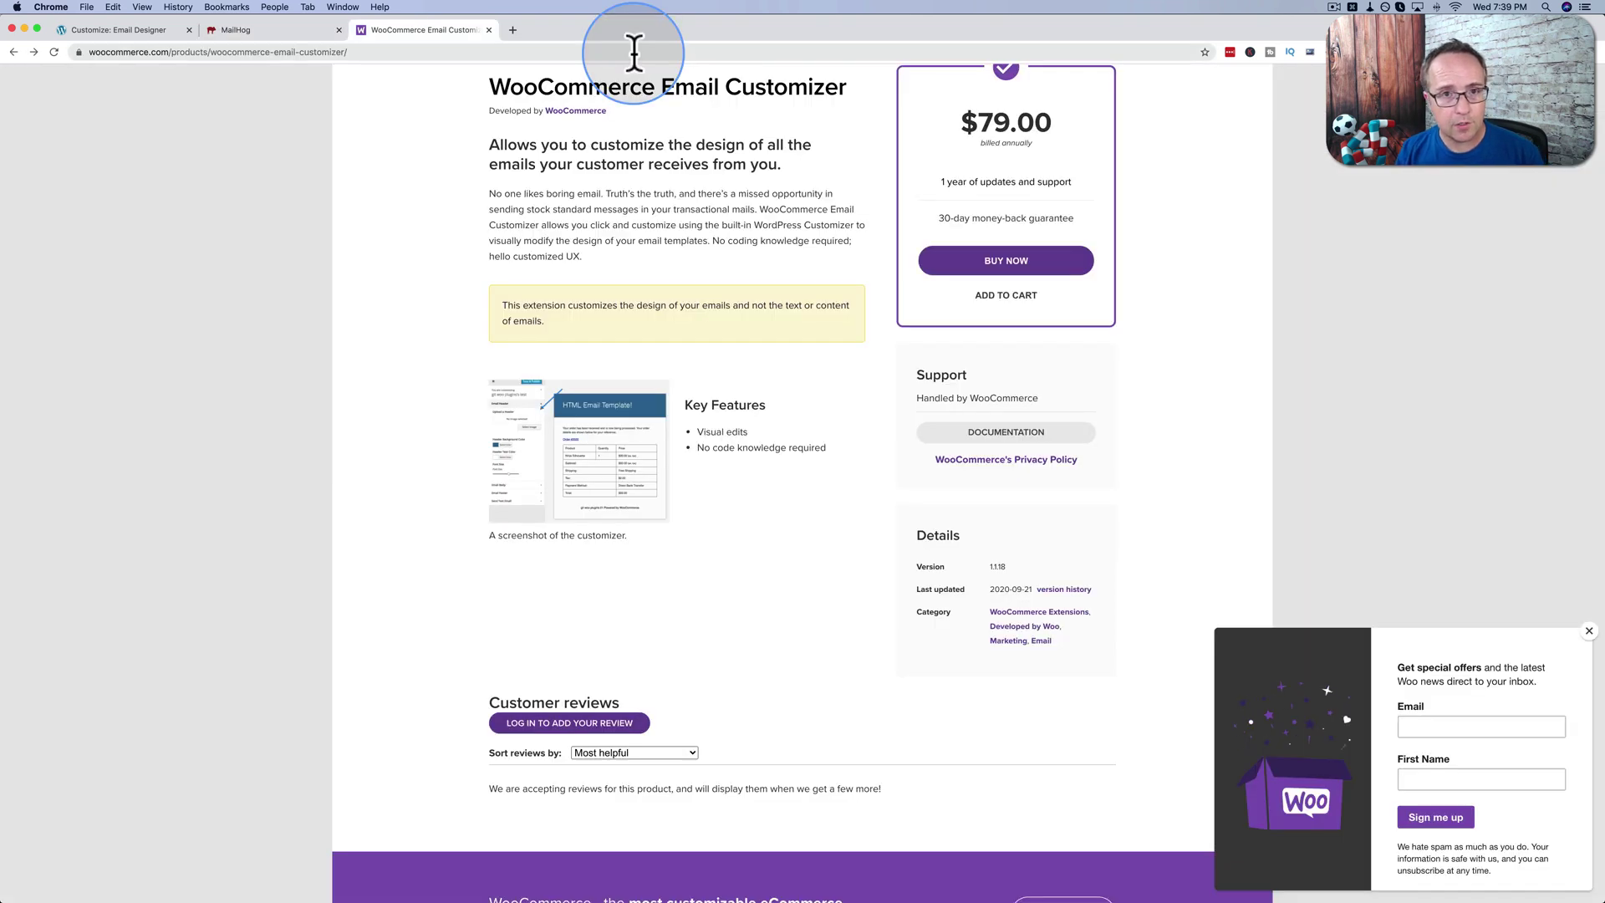
Load onlinebusinessbundle.com/secret-salespage in a new tab.
key(super+t)
text(onl)
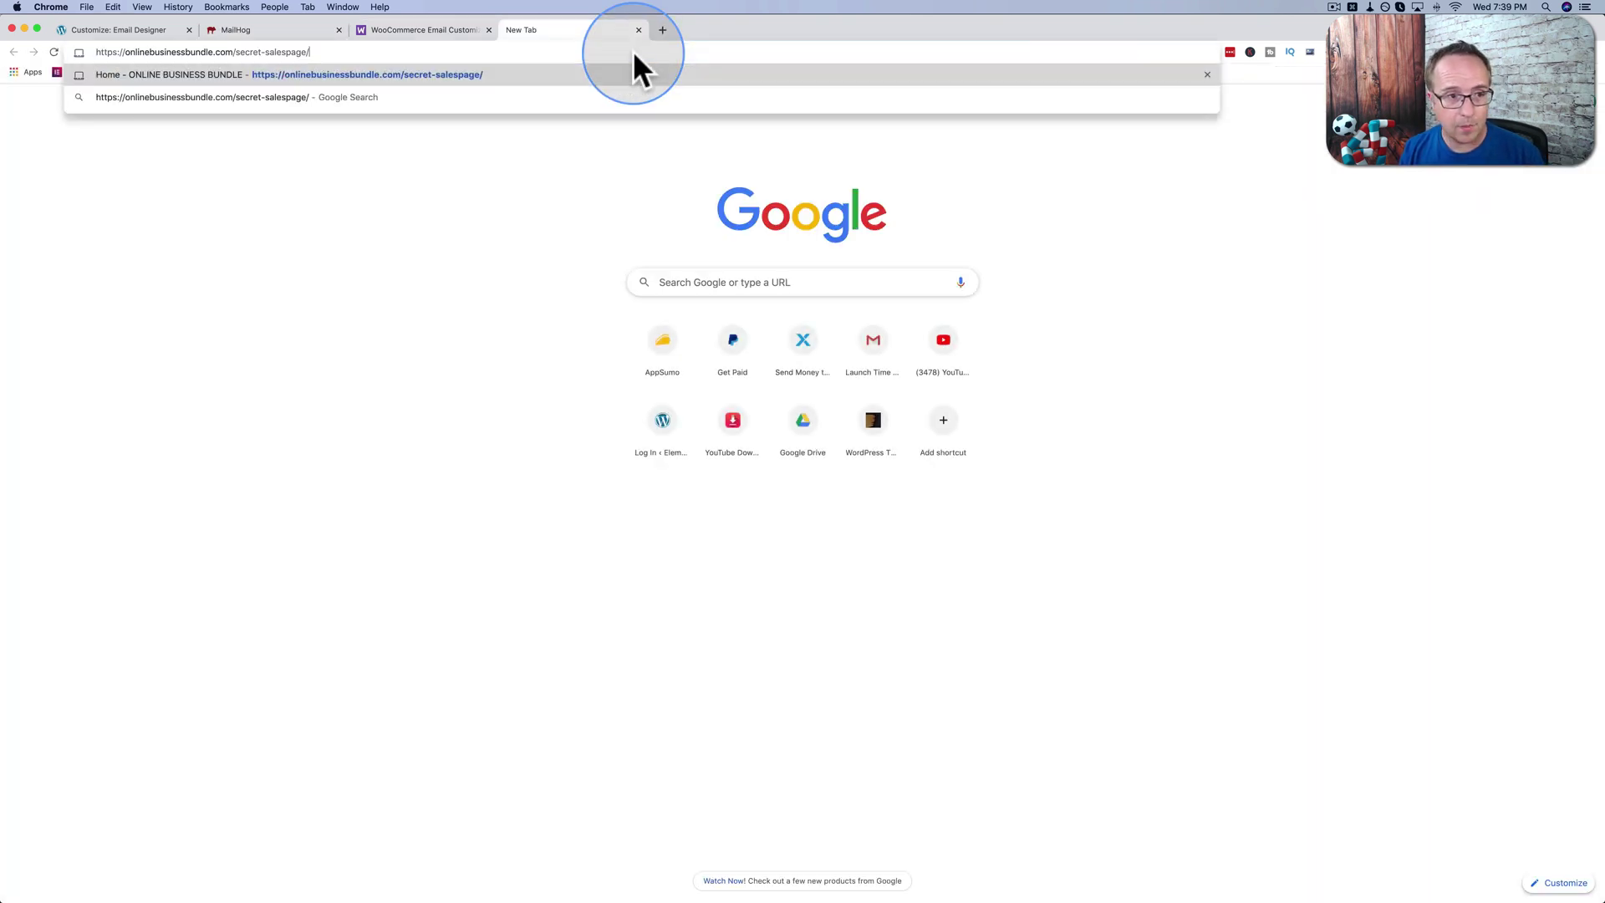
key(Return)
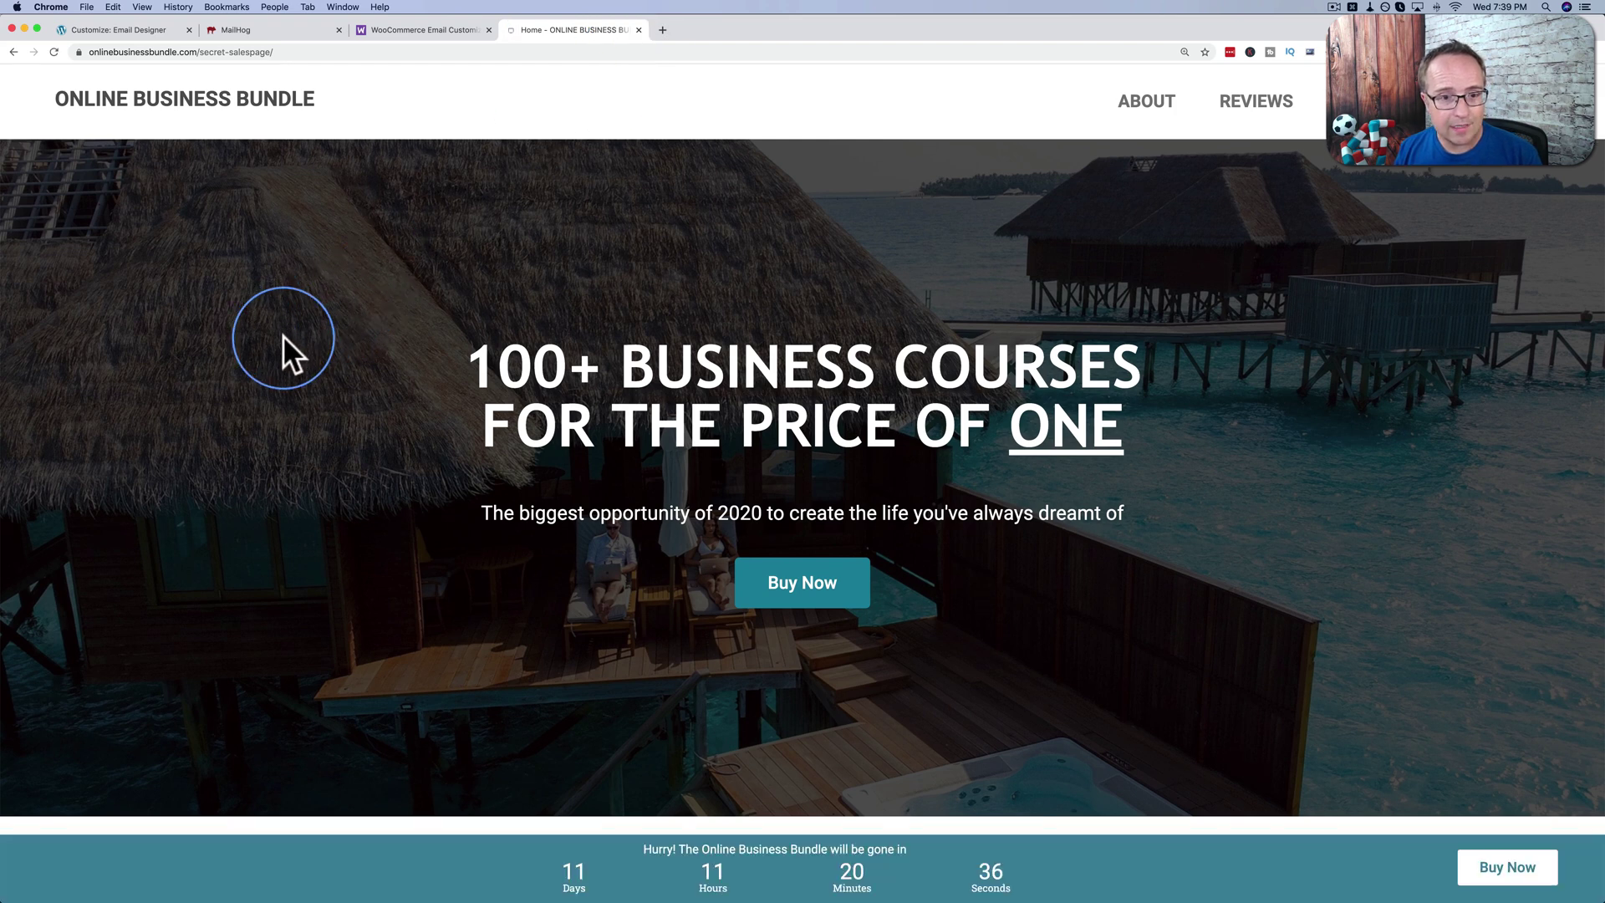
Scroll down the sales page to the Here's What You Get course listings.
scroll(282, 335, down, 2)
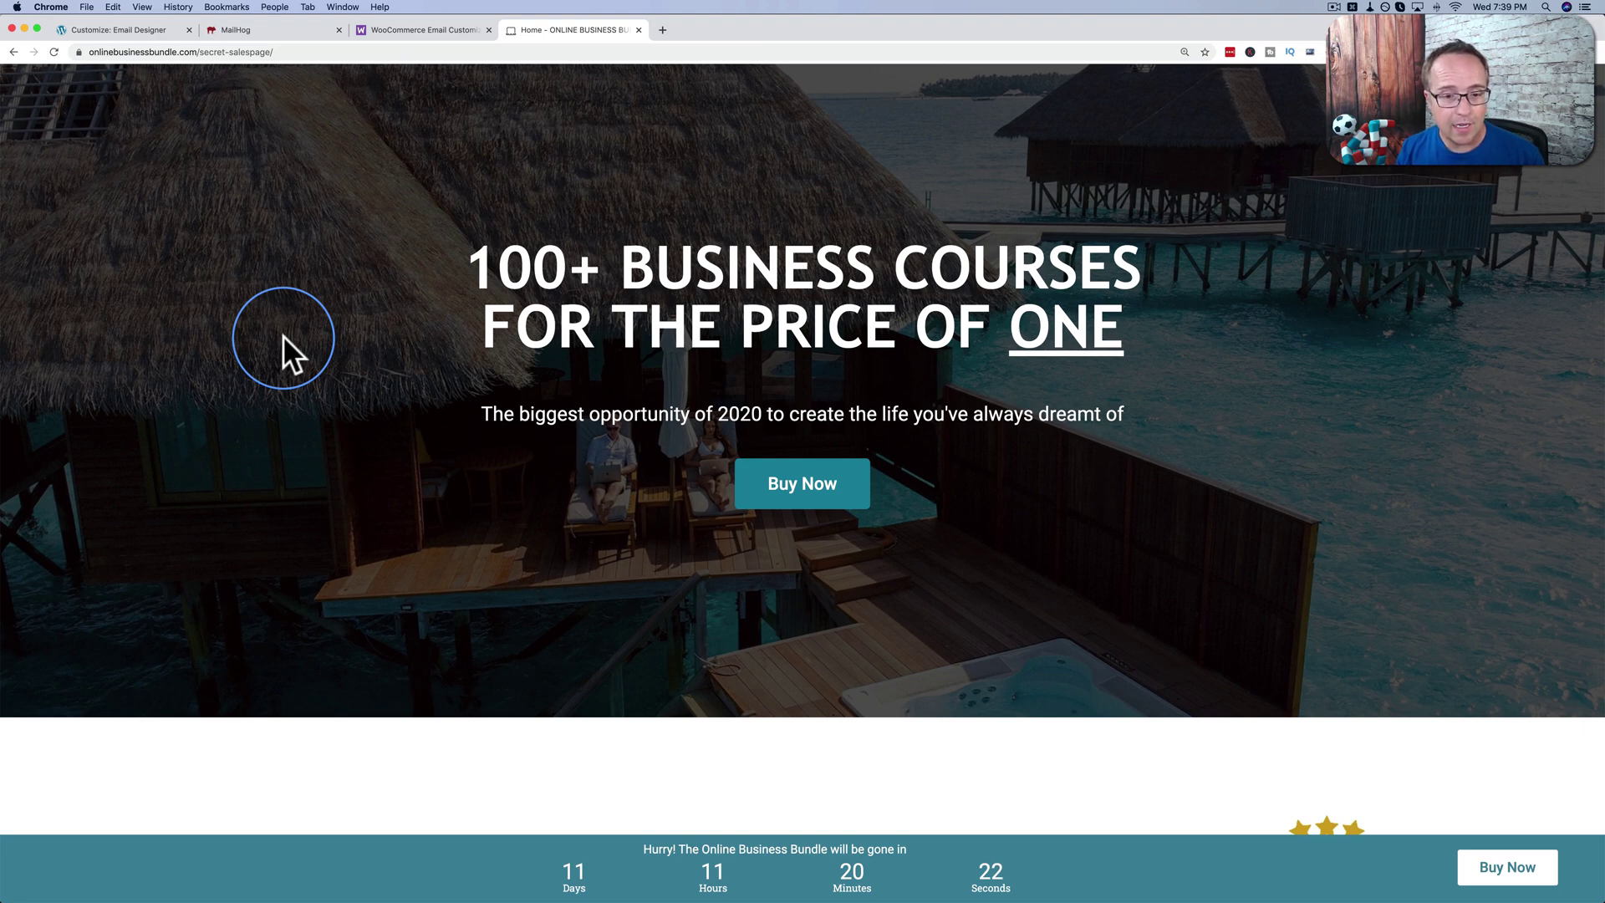
scroll(283, 334, down, 8)
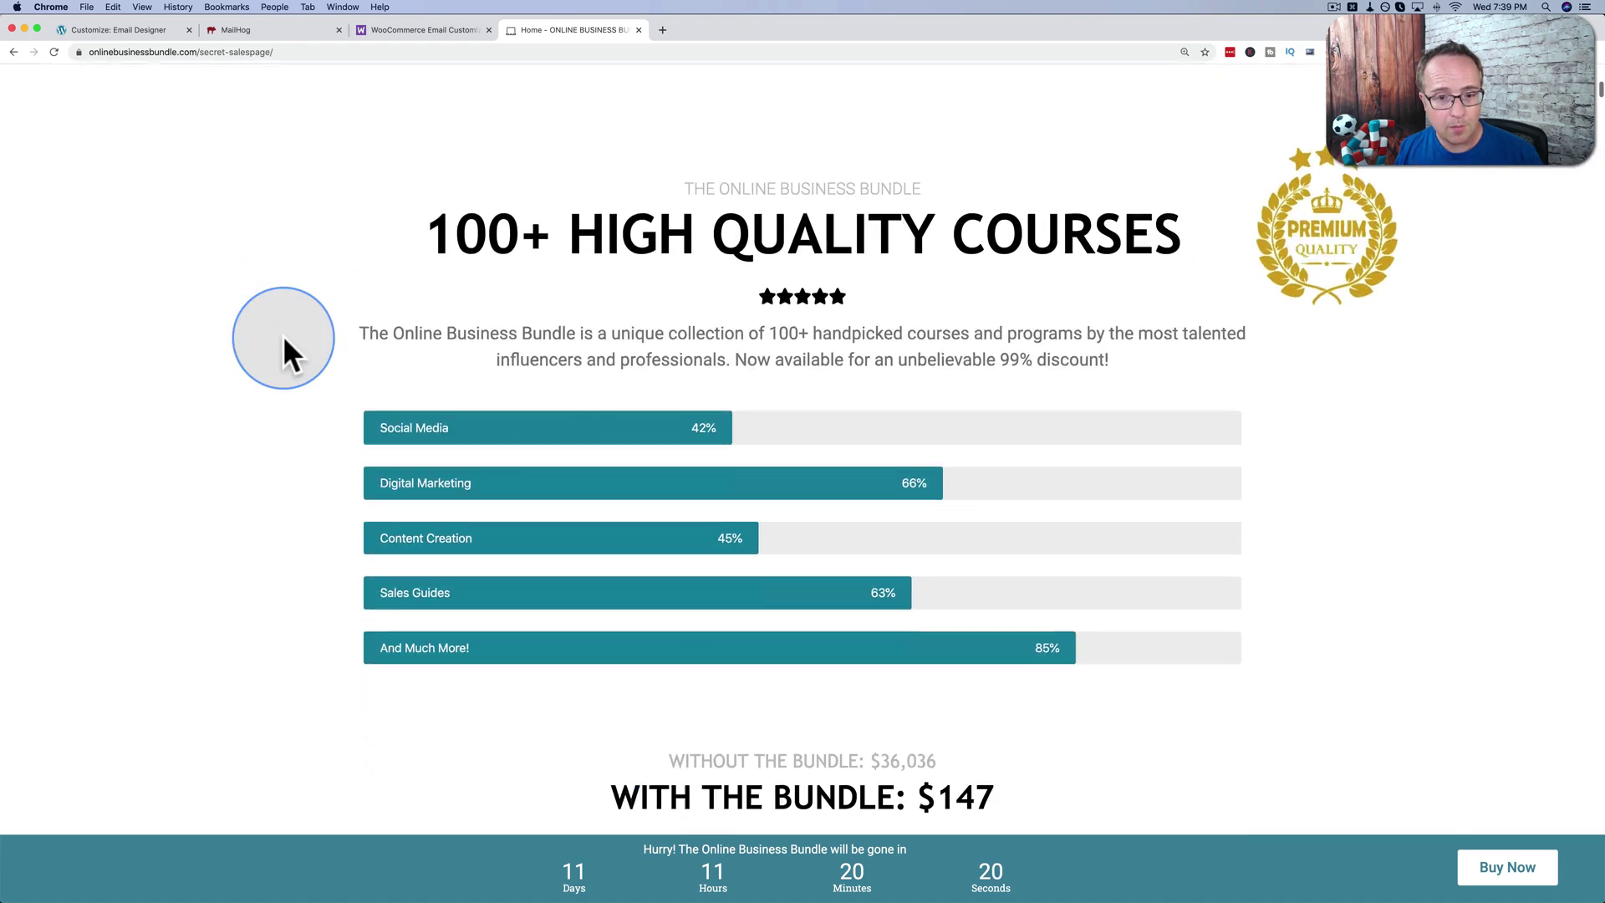
scroll(282, 334, down, 5)
drag(940, 335, 880, 339)
scroll(504, 454, down, 1)
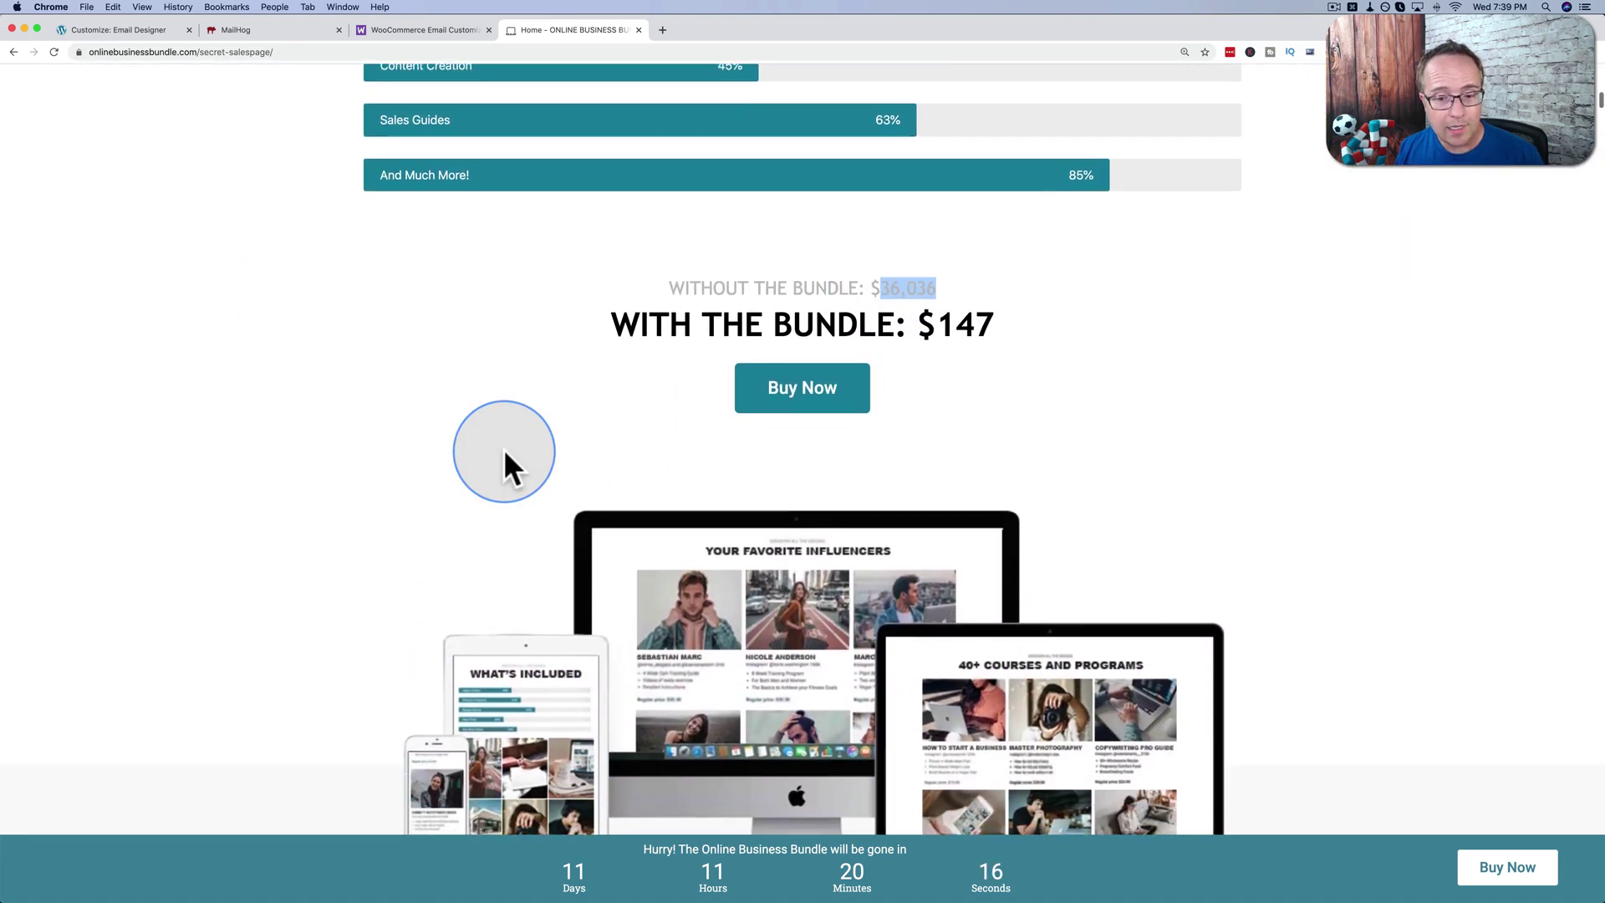
scroll(505, 453, down, 5)
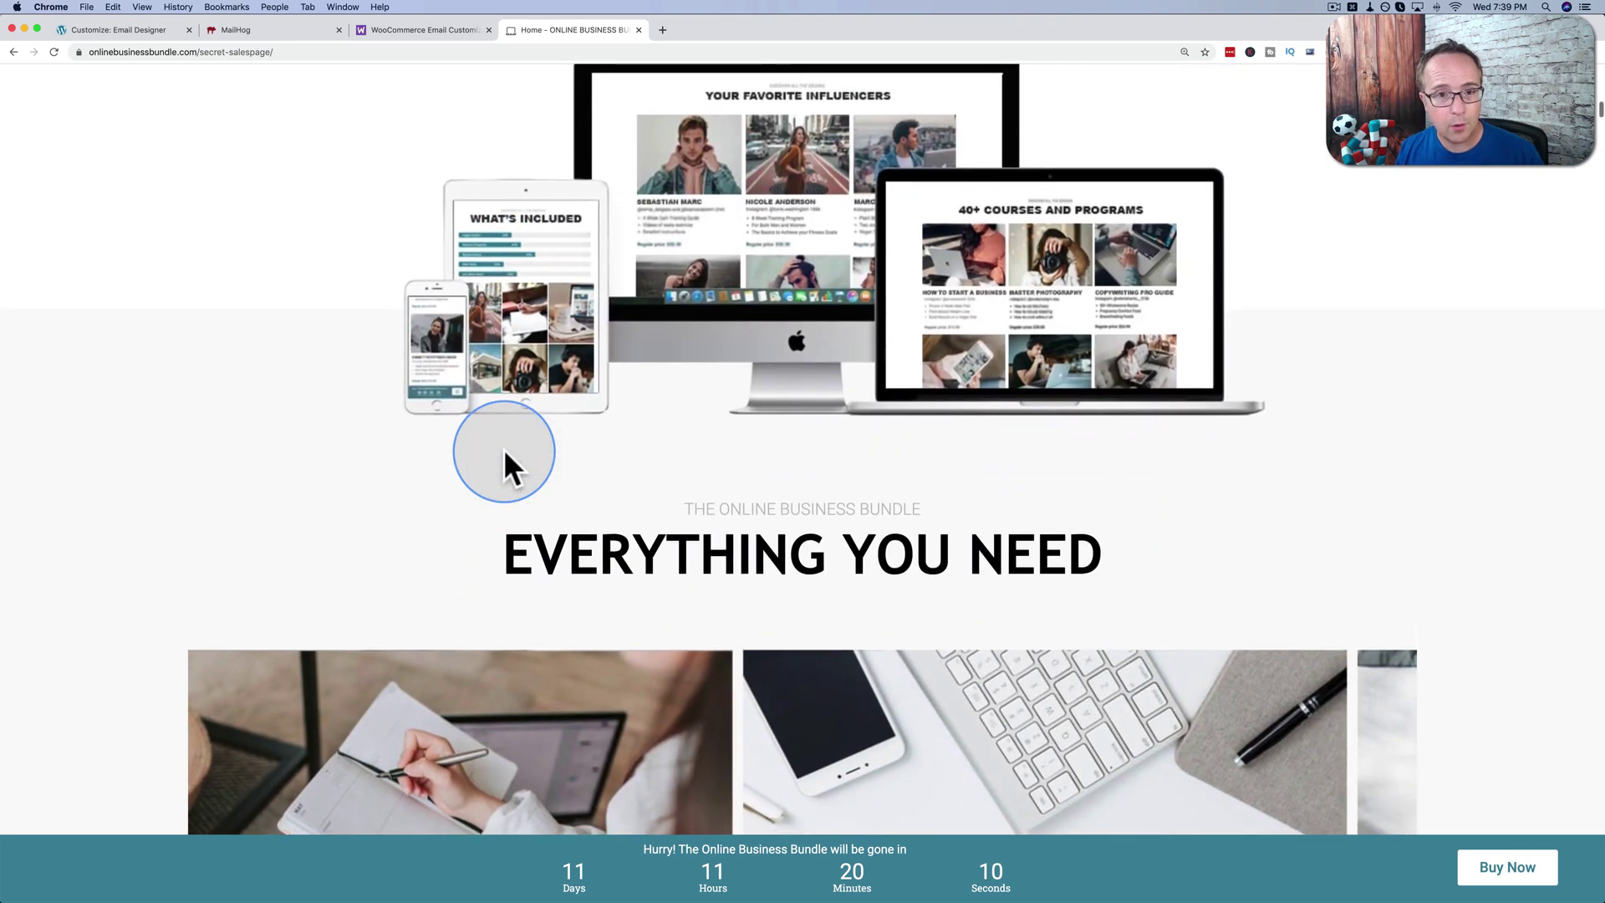
scroll(505, 454, down, 15)
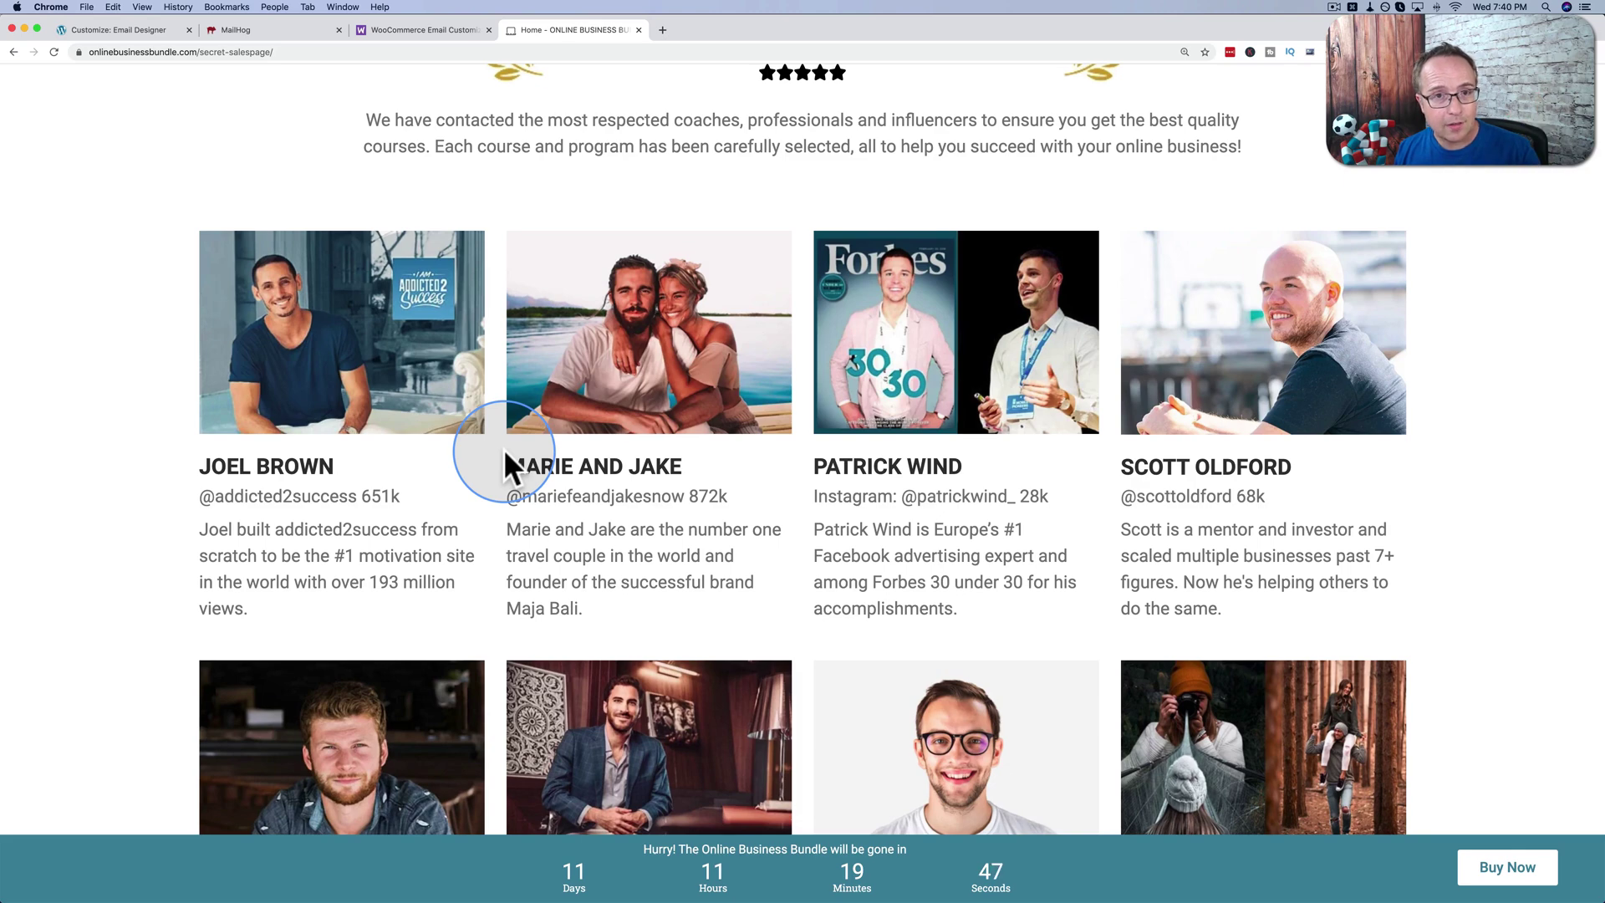
scroll(503, 448, down, 7)
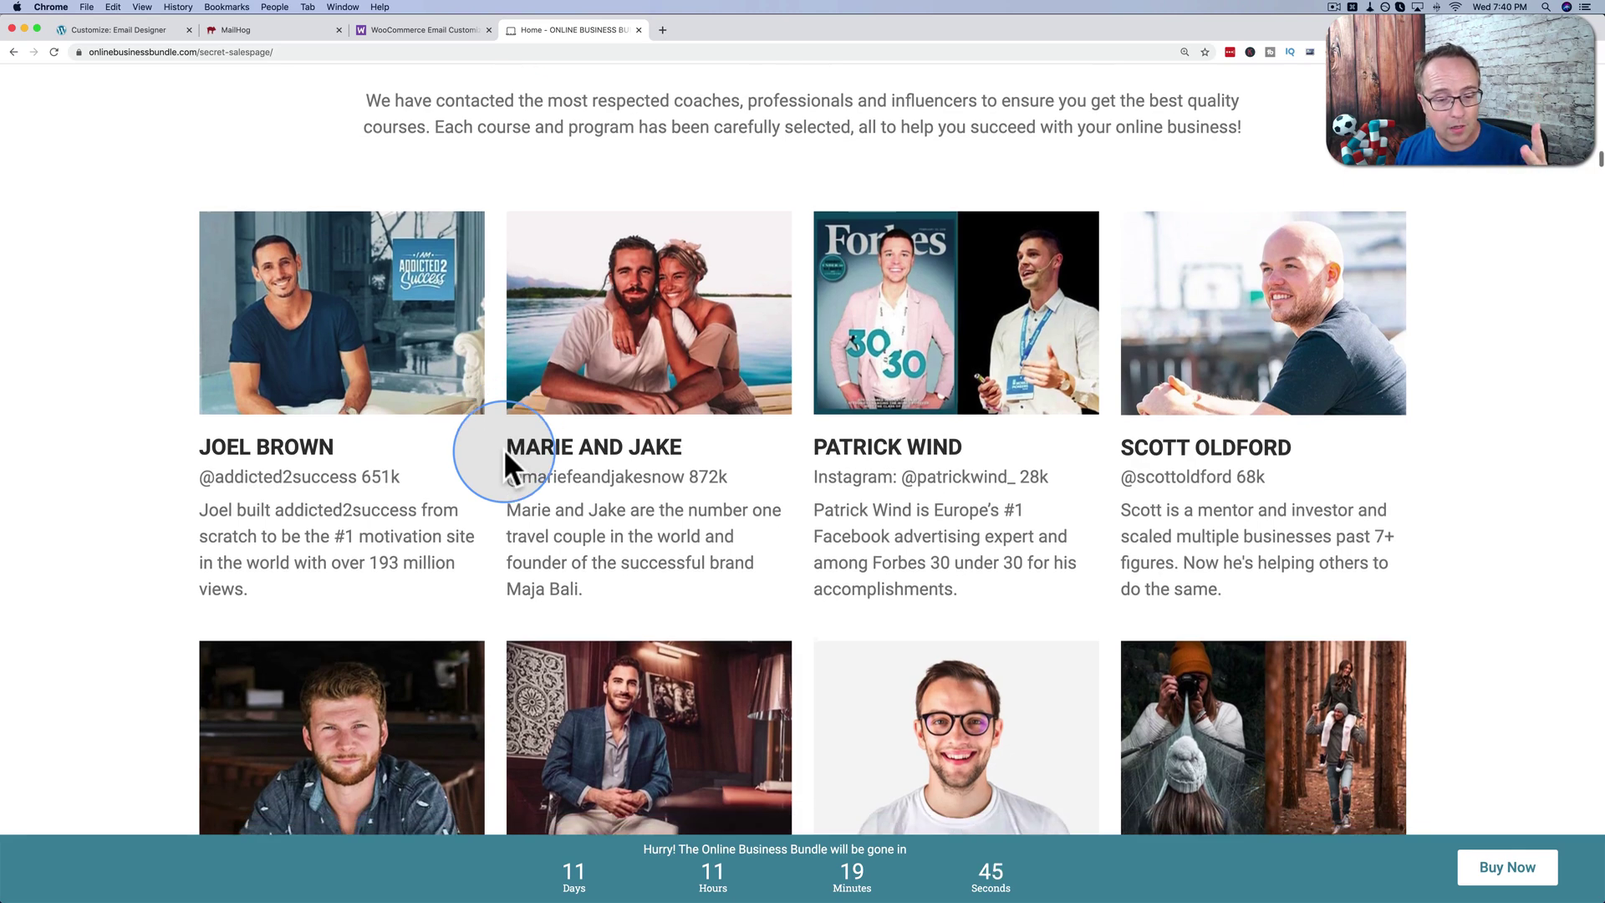
scroll(503, 448, down, 8)
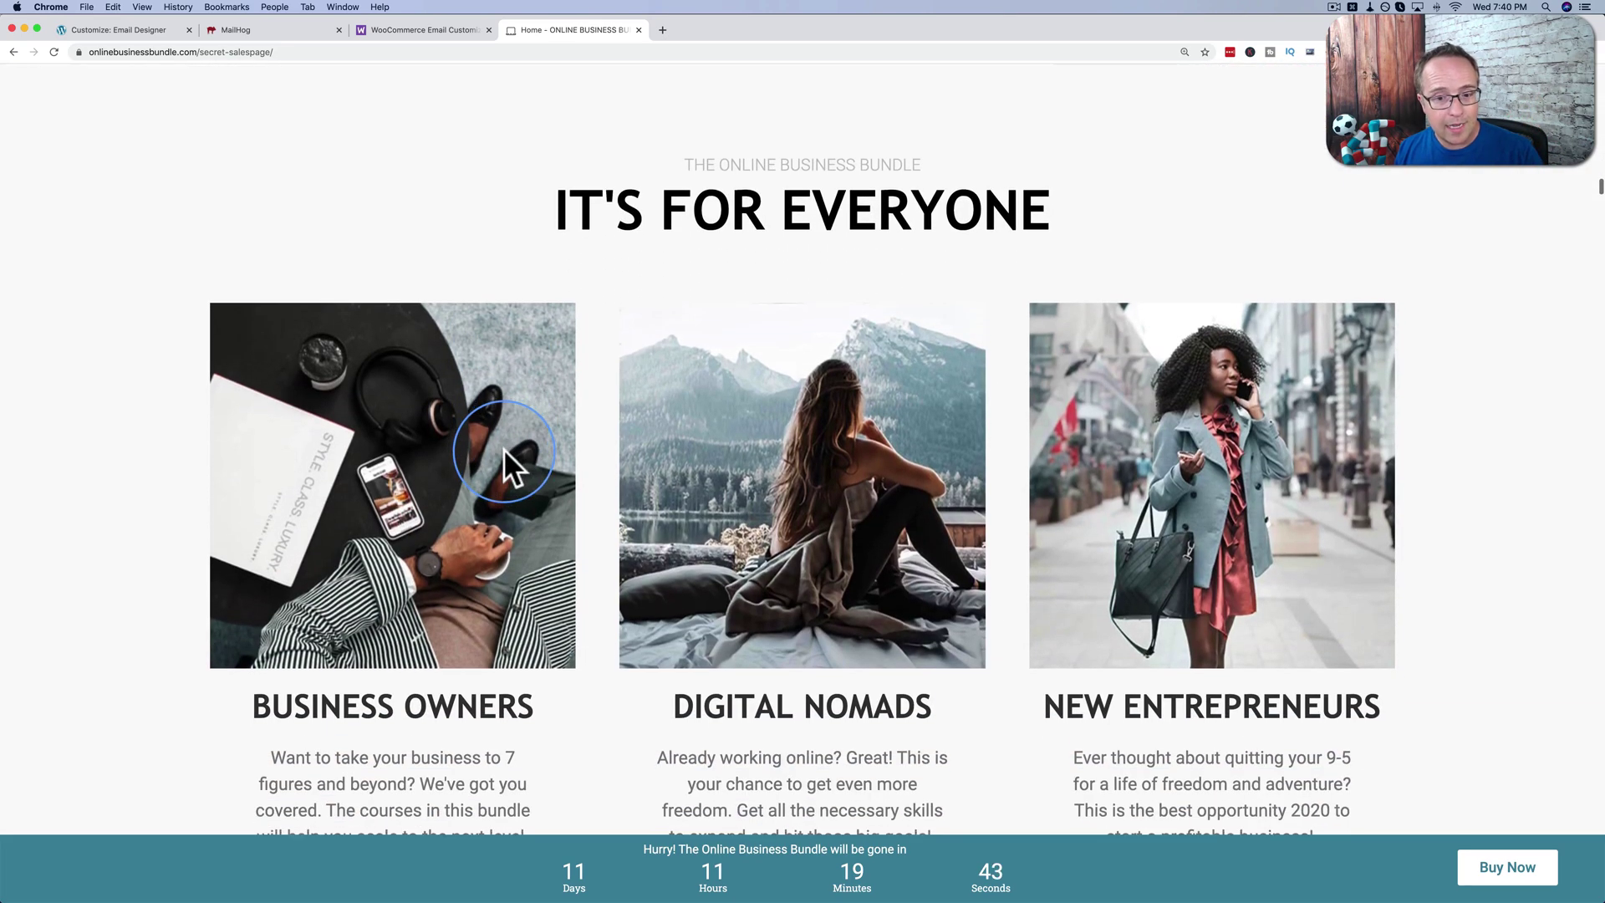
scroll(503, 448, down, 2)
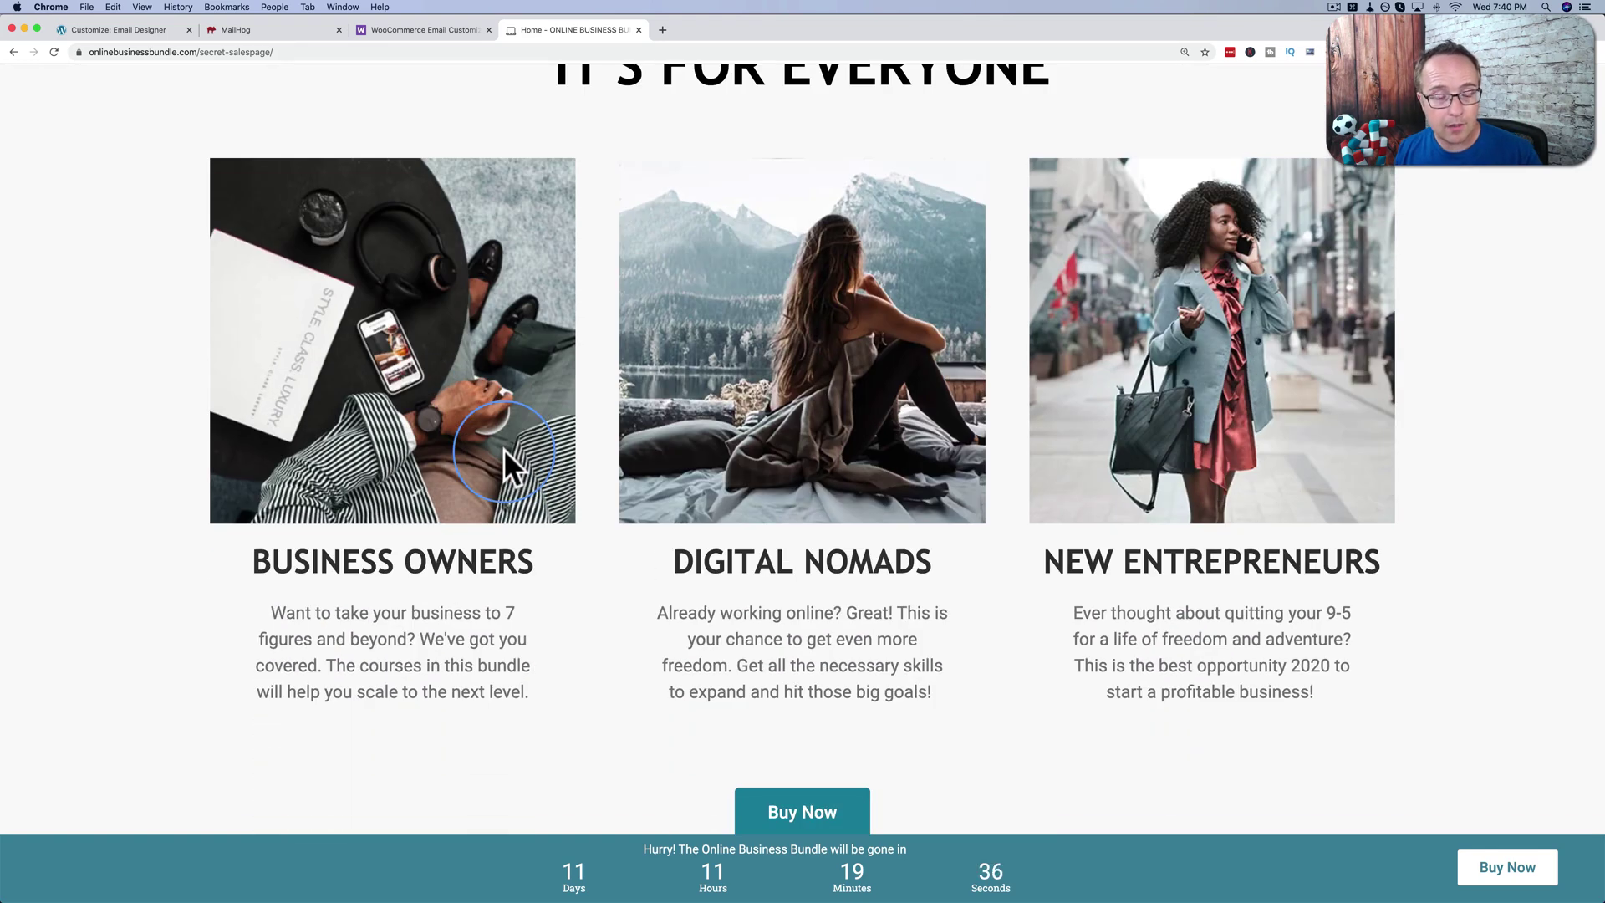
scroll(505, 451, down, 3)
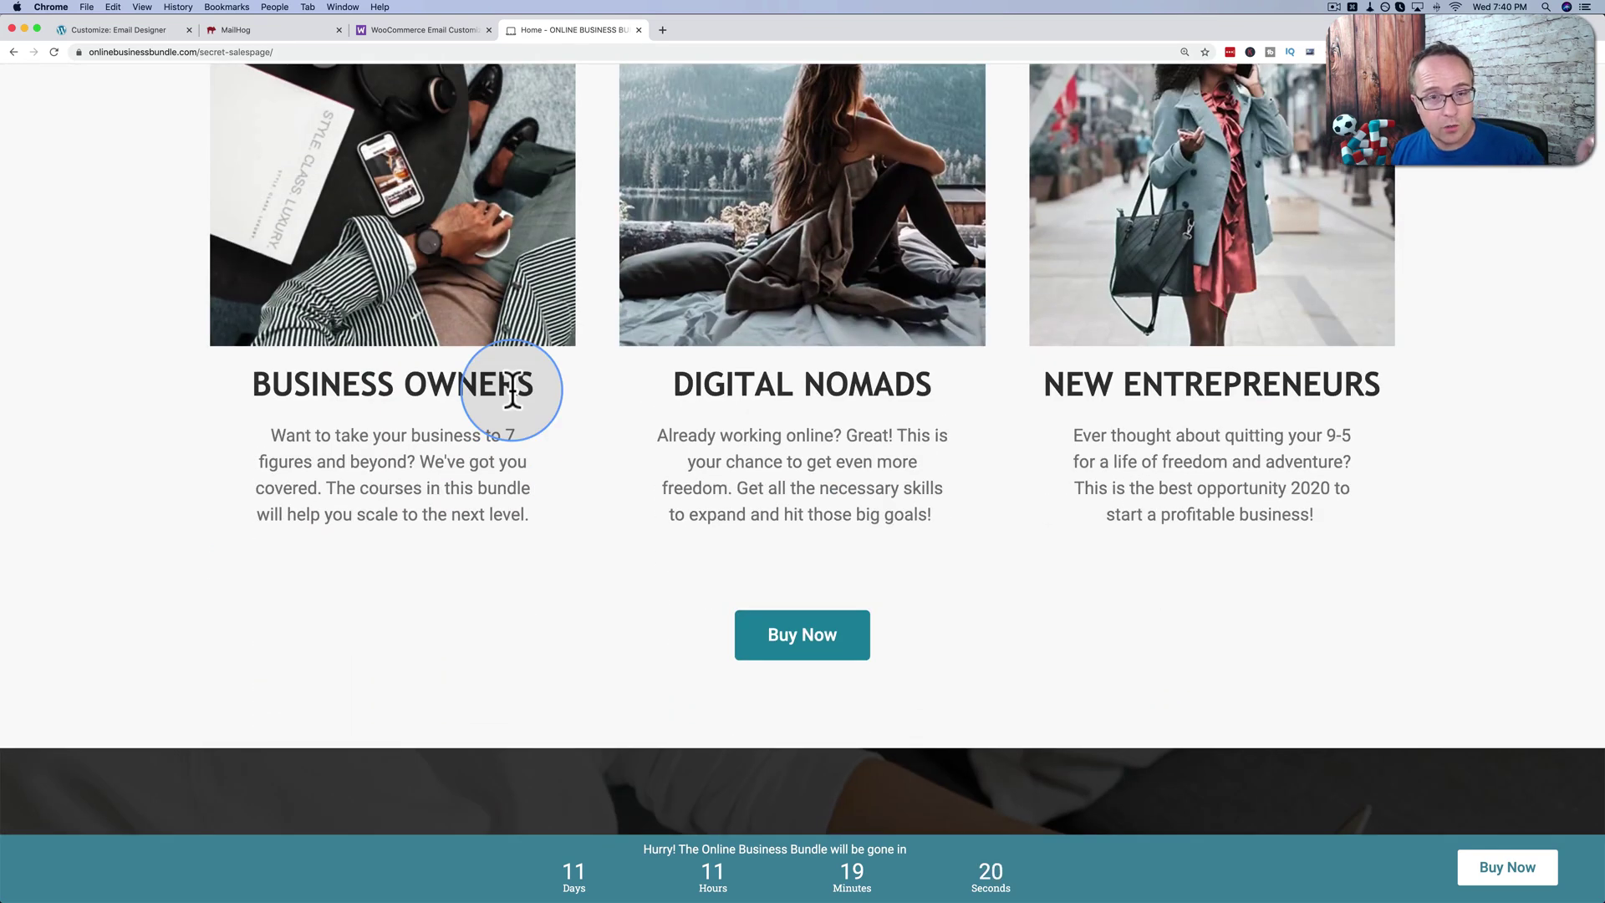
scroll(512, 393, down, 10)
scroll(510, 387, down, 11)
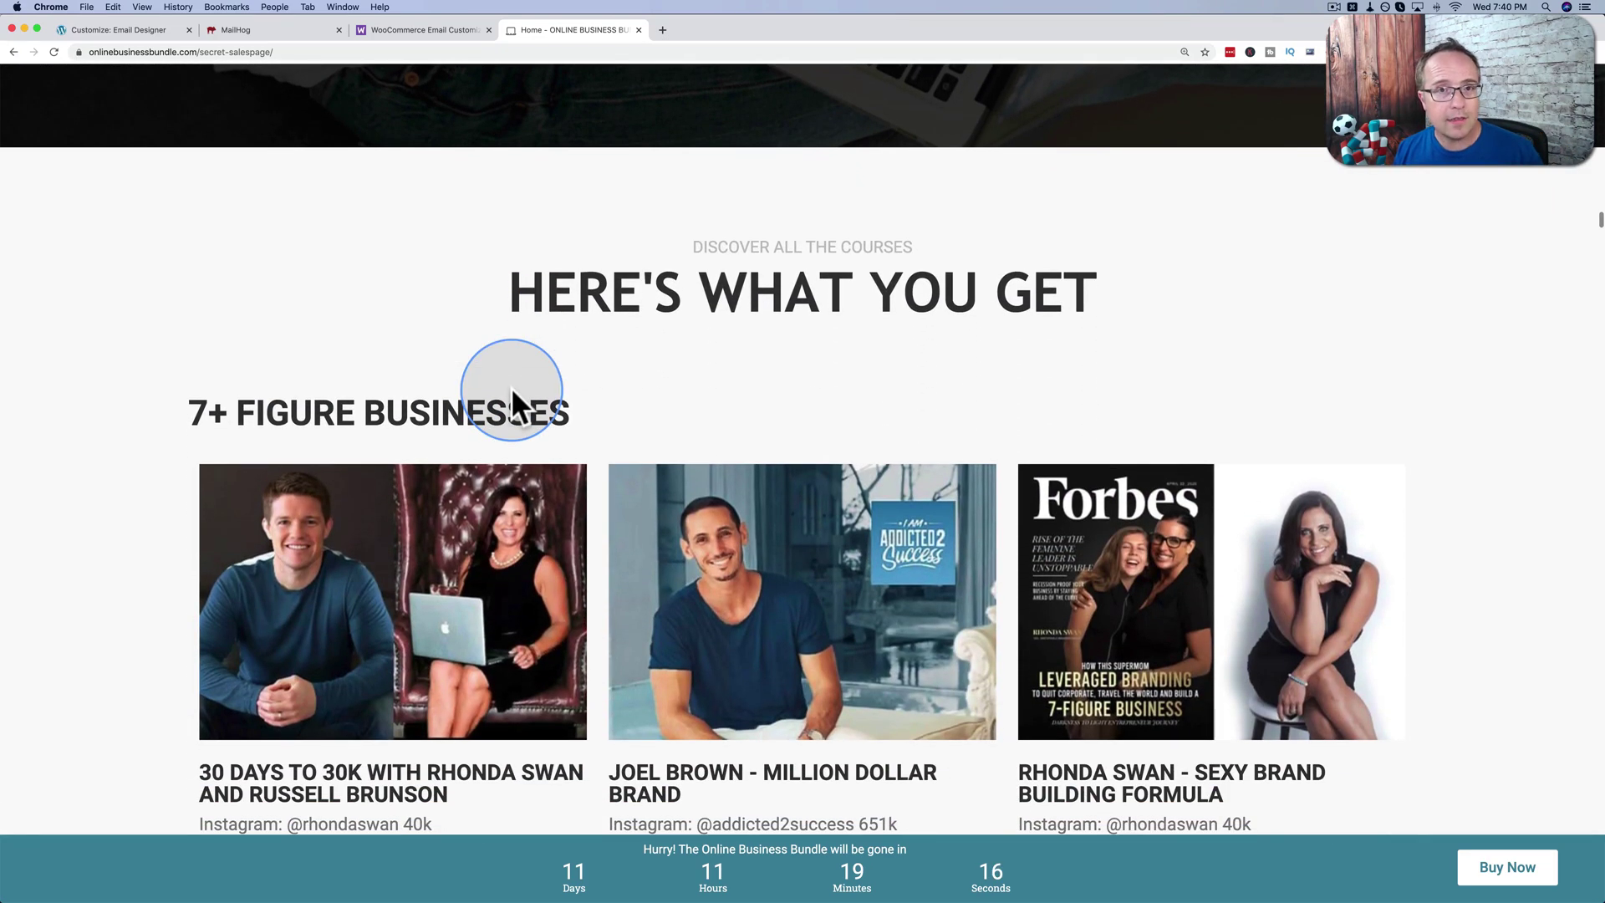
scroll(512, 393, down, 1)
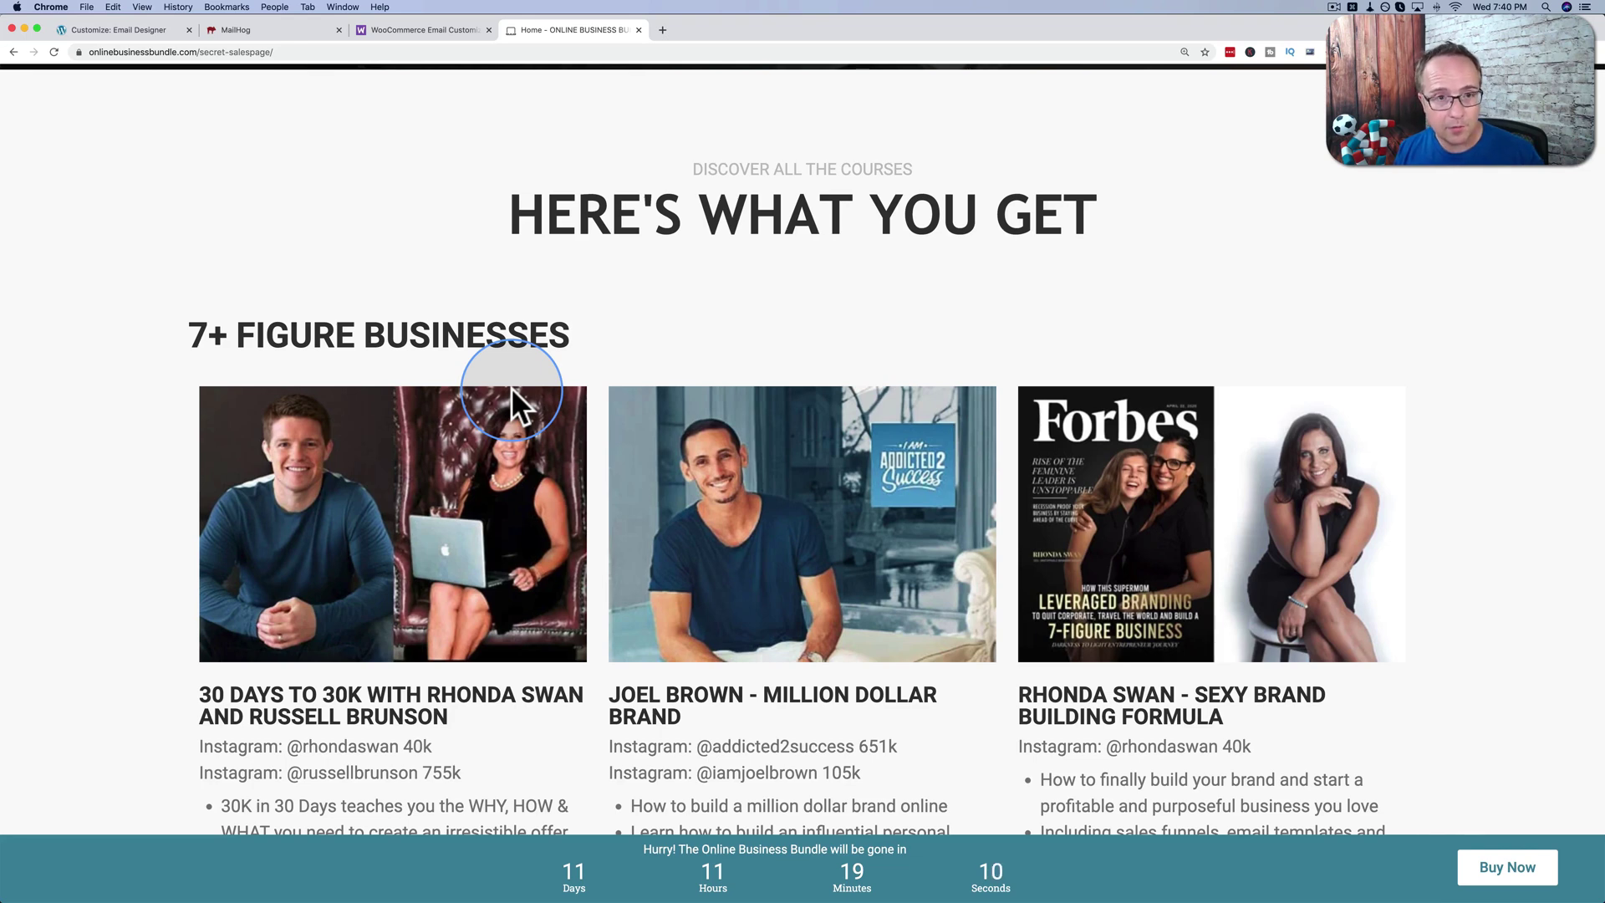
scroll(509, 388, down, 4)
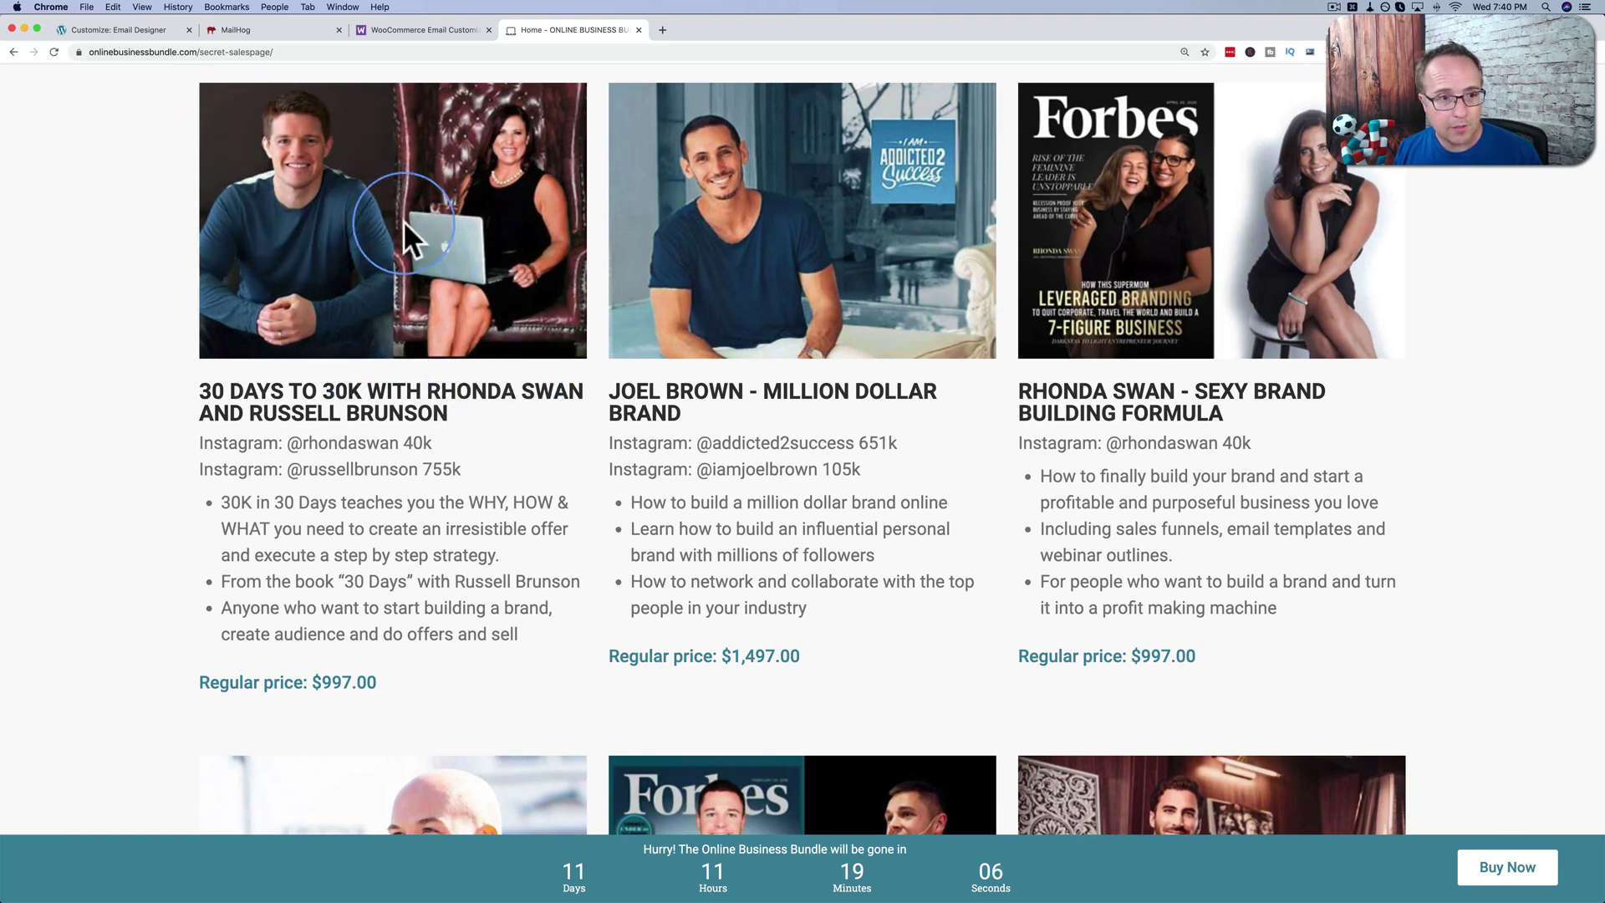
scroll(509, 463, down, 6)
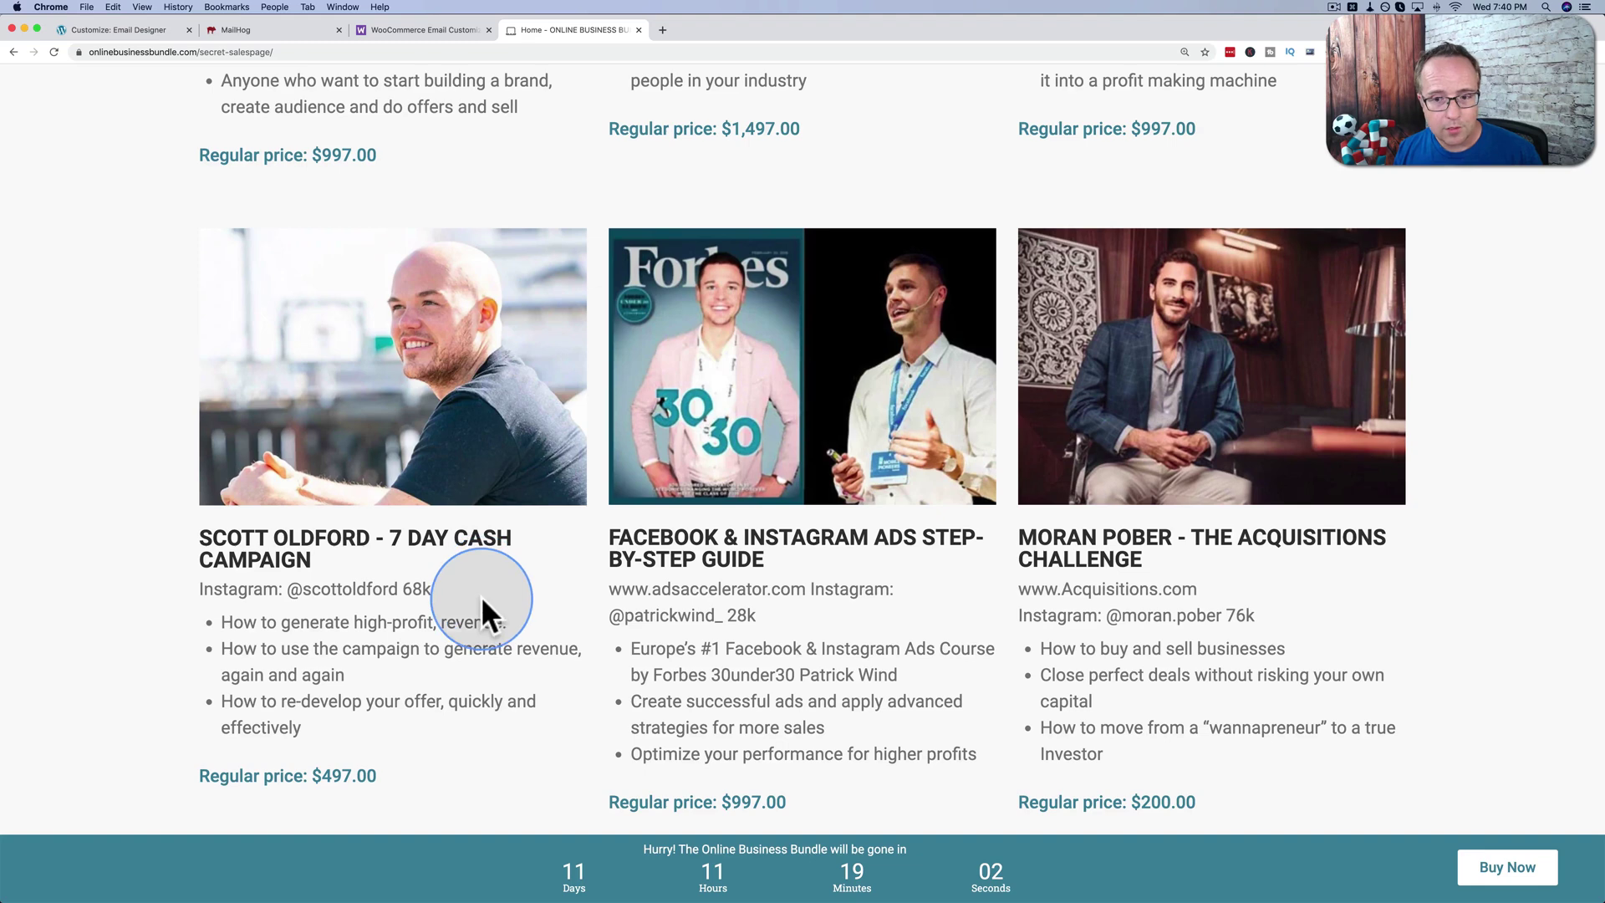
Scroll past the TikTok courses and briefly highlight the Instamazing course's three bullet points.
scroll(480, 595, down, 3)
scroll(542, 476, down, 5)
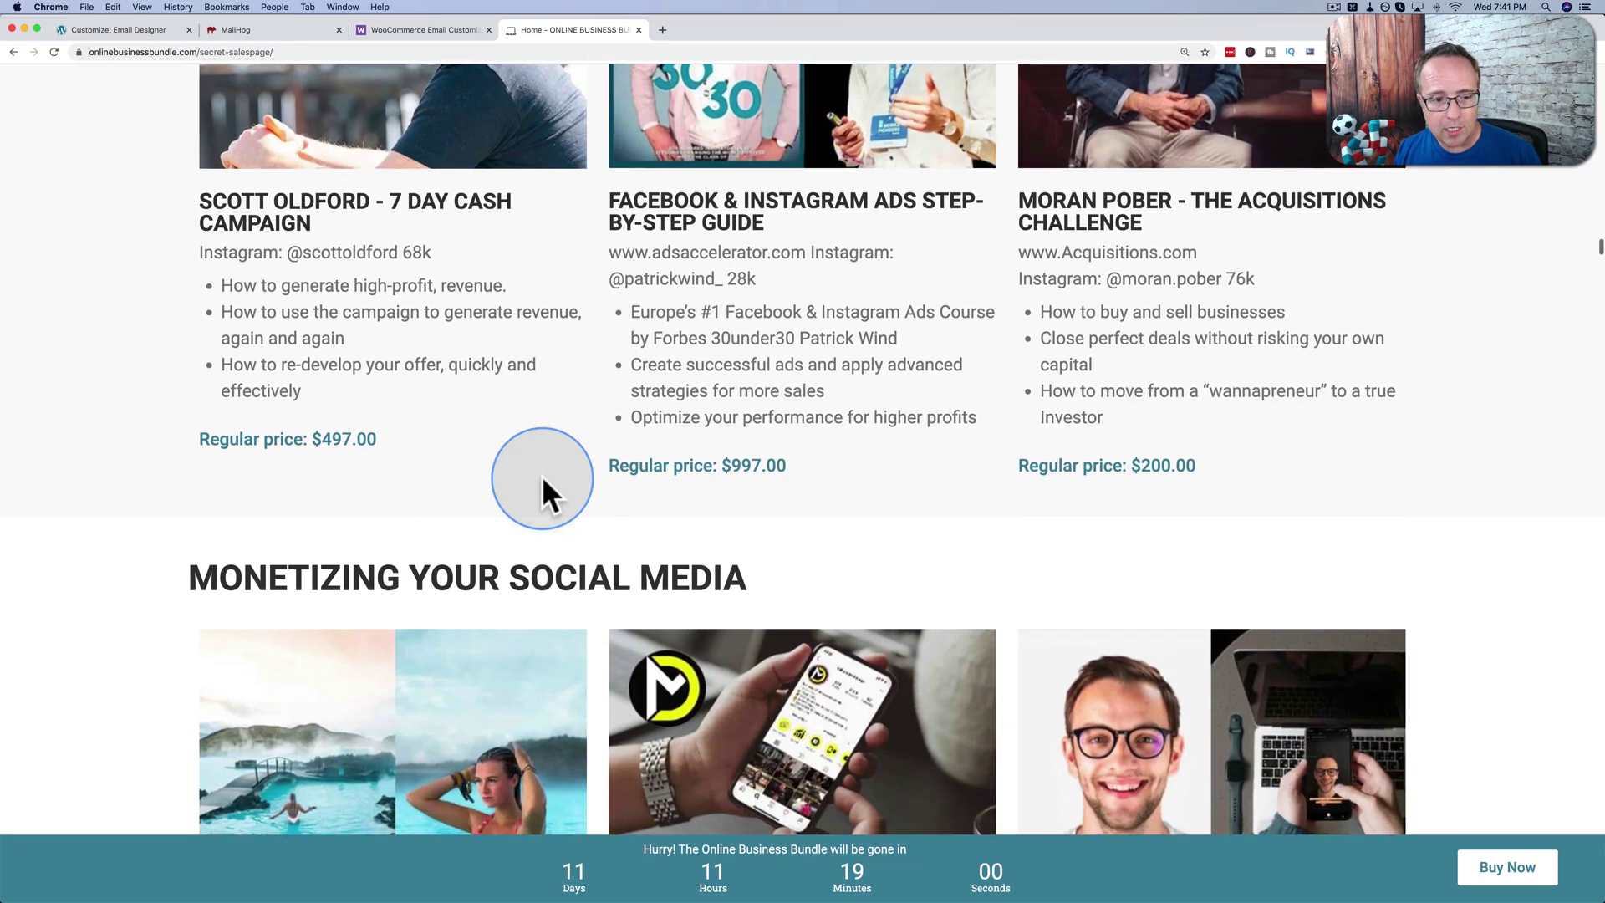
scroll(569, 318, down, 5)
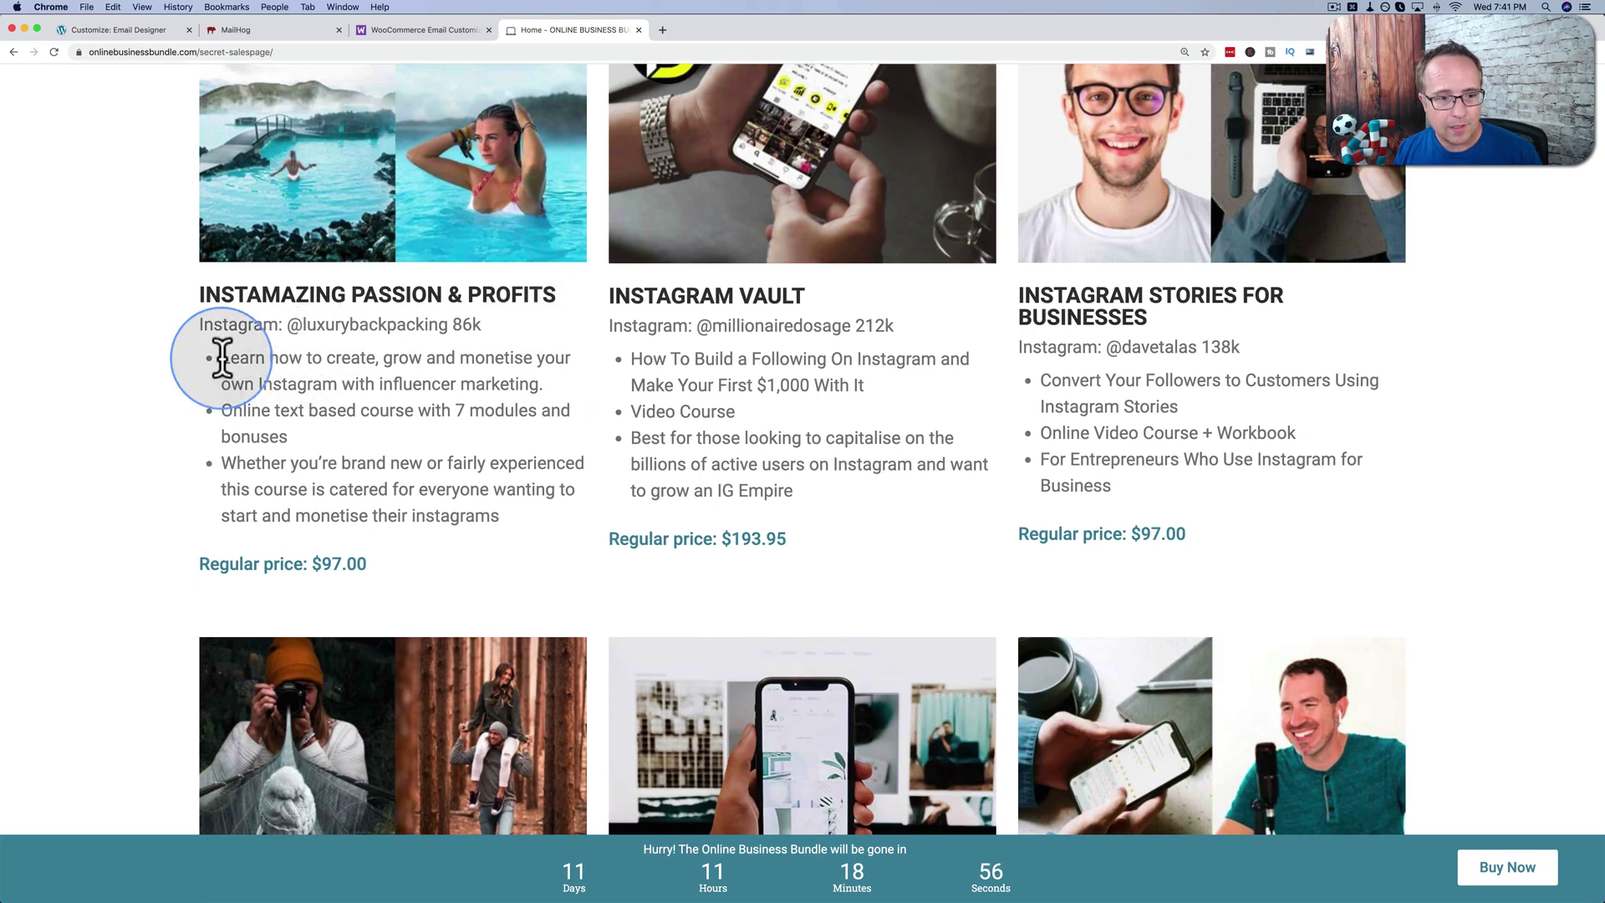
drag(220, 358, 502, 537)
click(581, 548)
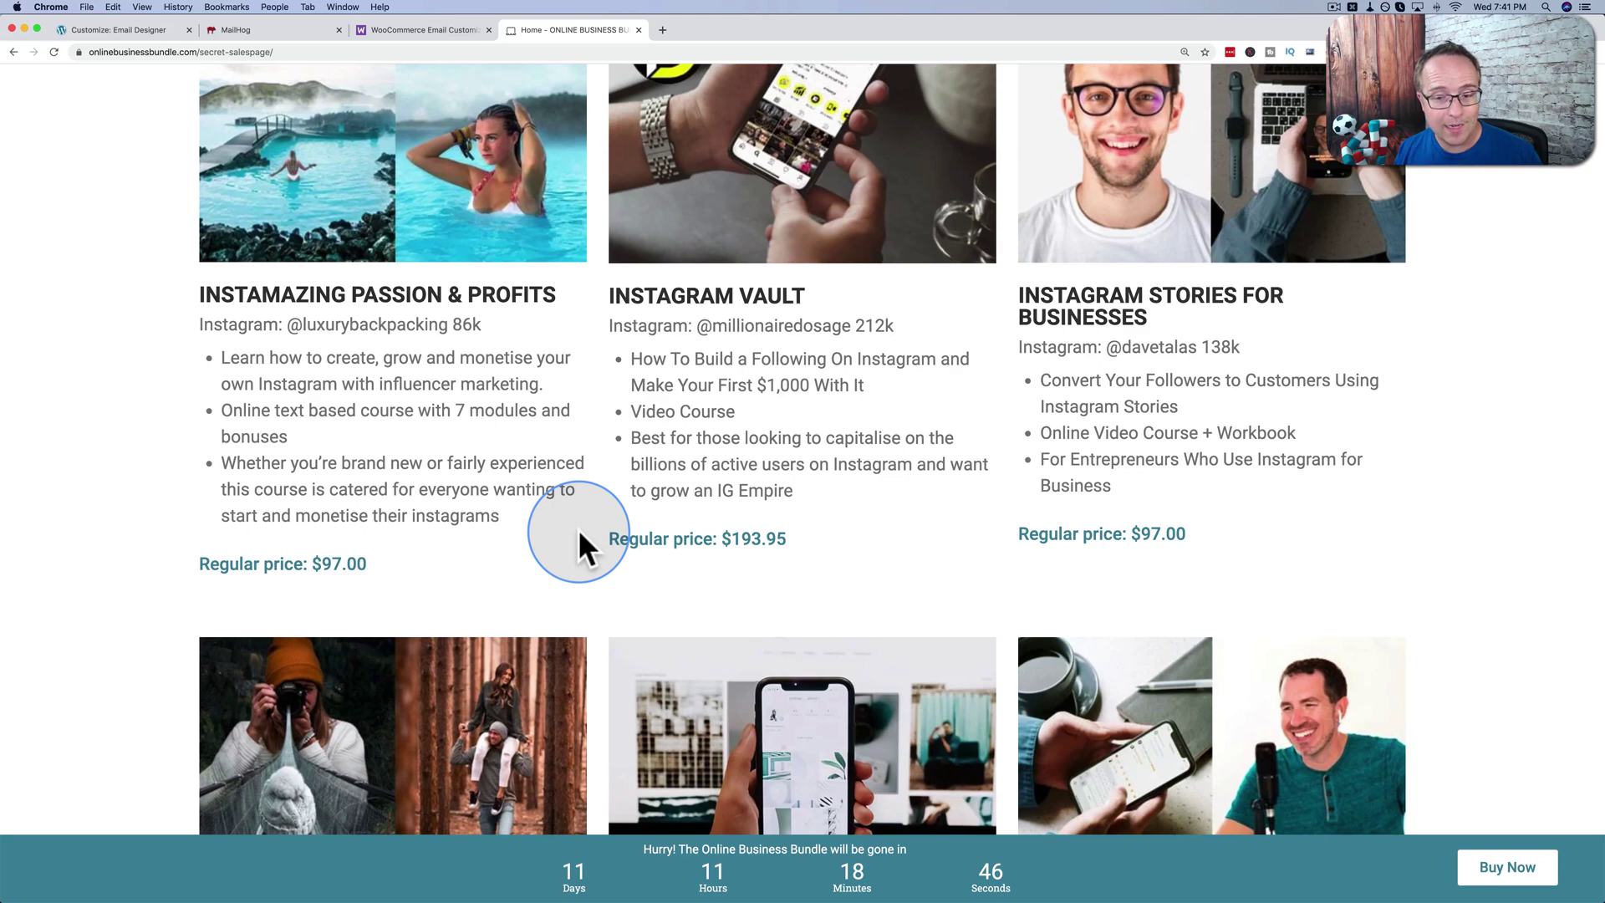
Continue down the page to the Website Building / Security section showing WP Security Action Plan at $97.00.
scroll(578, 528, down, 5)
scroll(578, 528, down, 1)
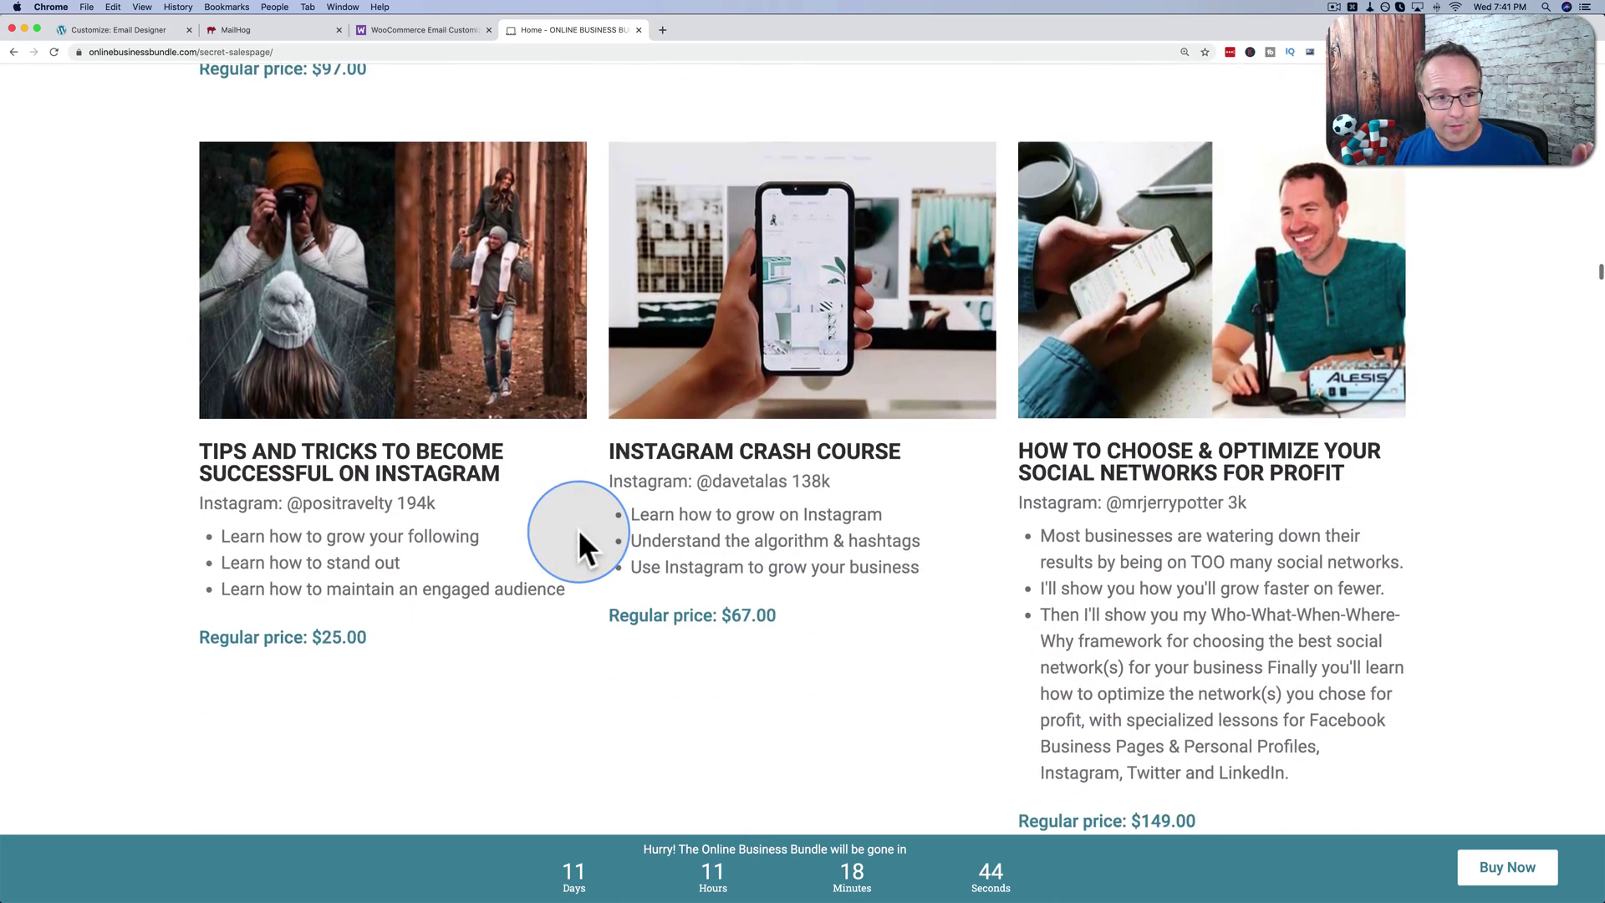
scroll(579, 528, up, 2)
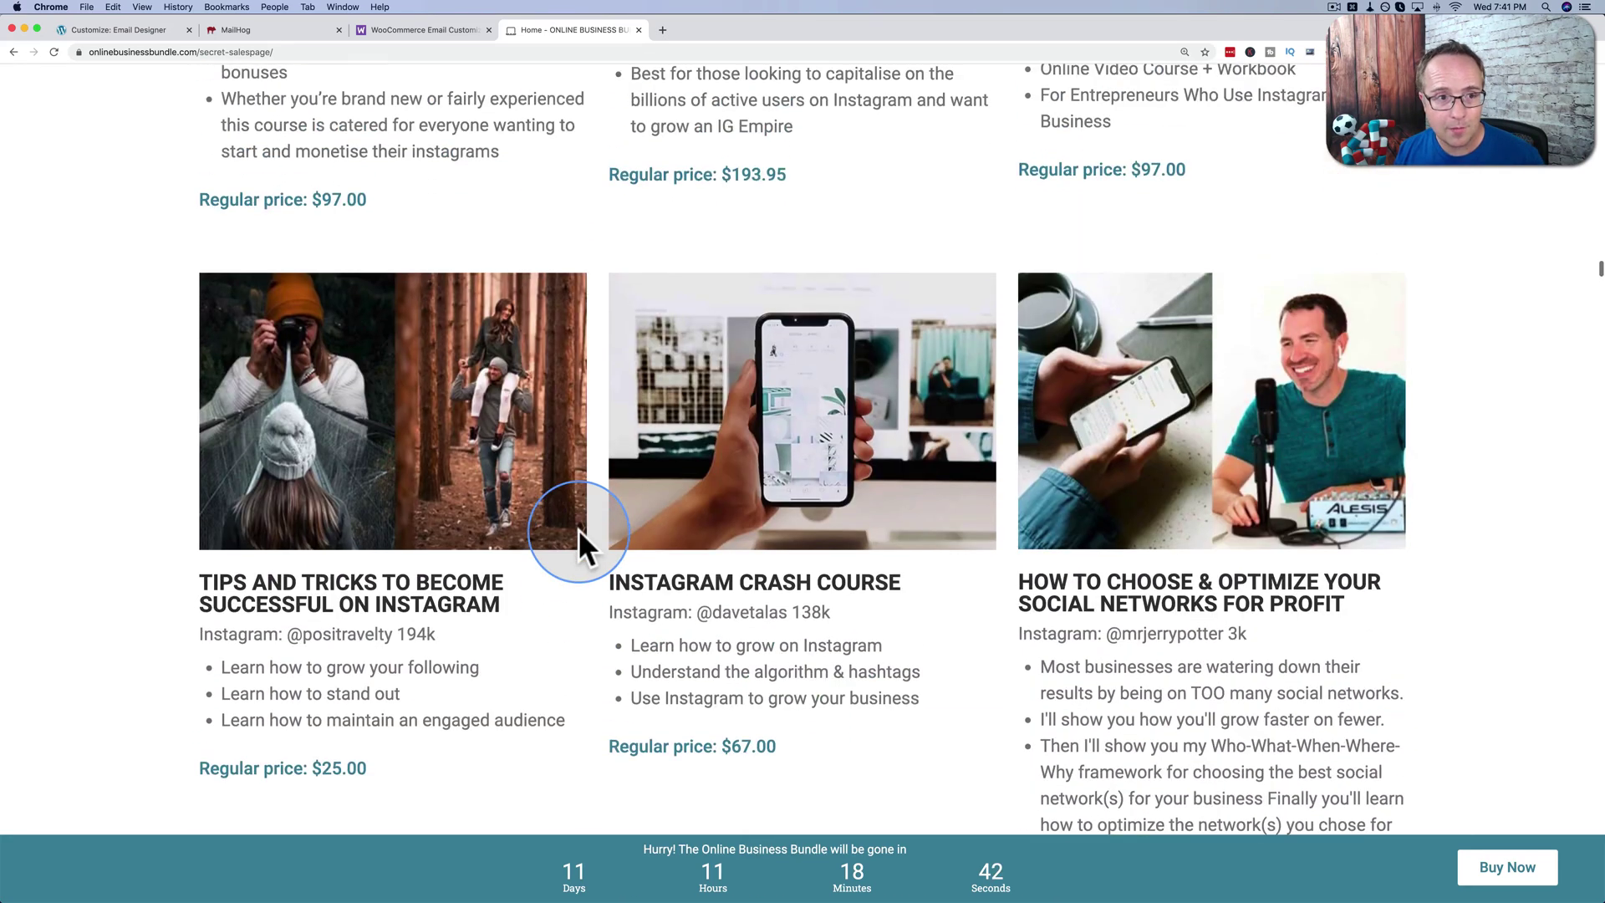
scroll(578, 529, down, 10)
scroll(523, 589, down, 1)
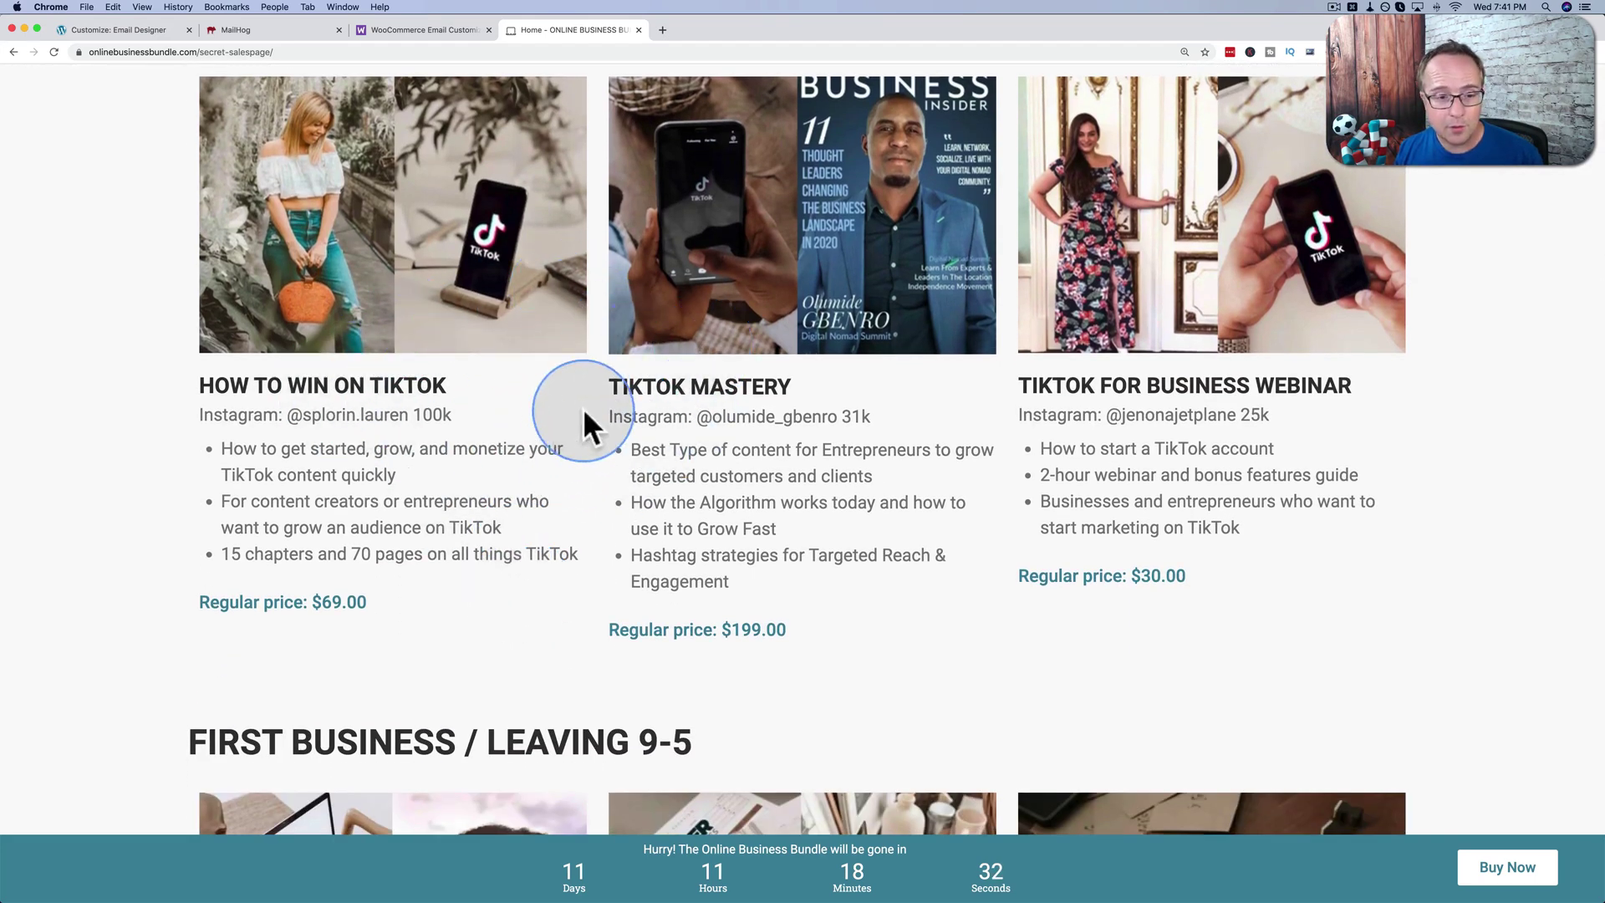
scroll(608, 459, down, 8)
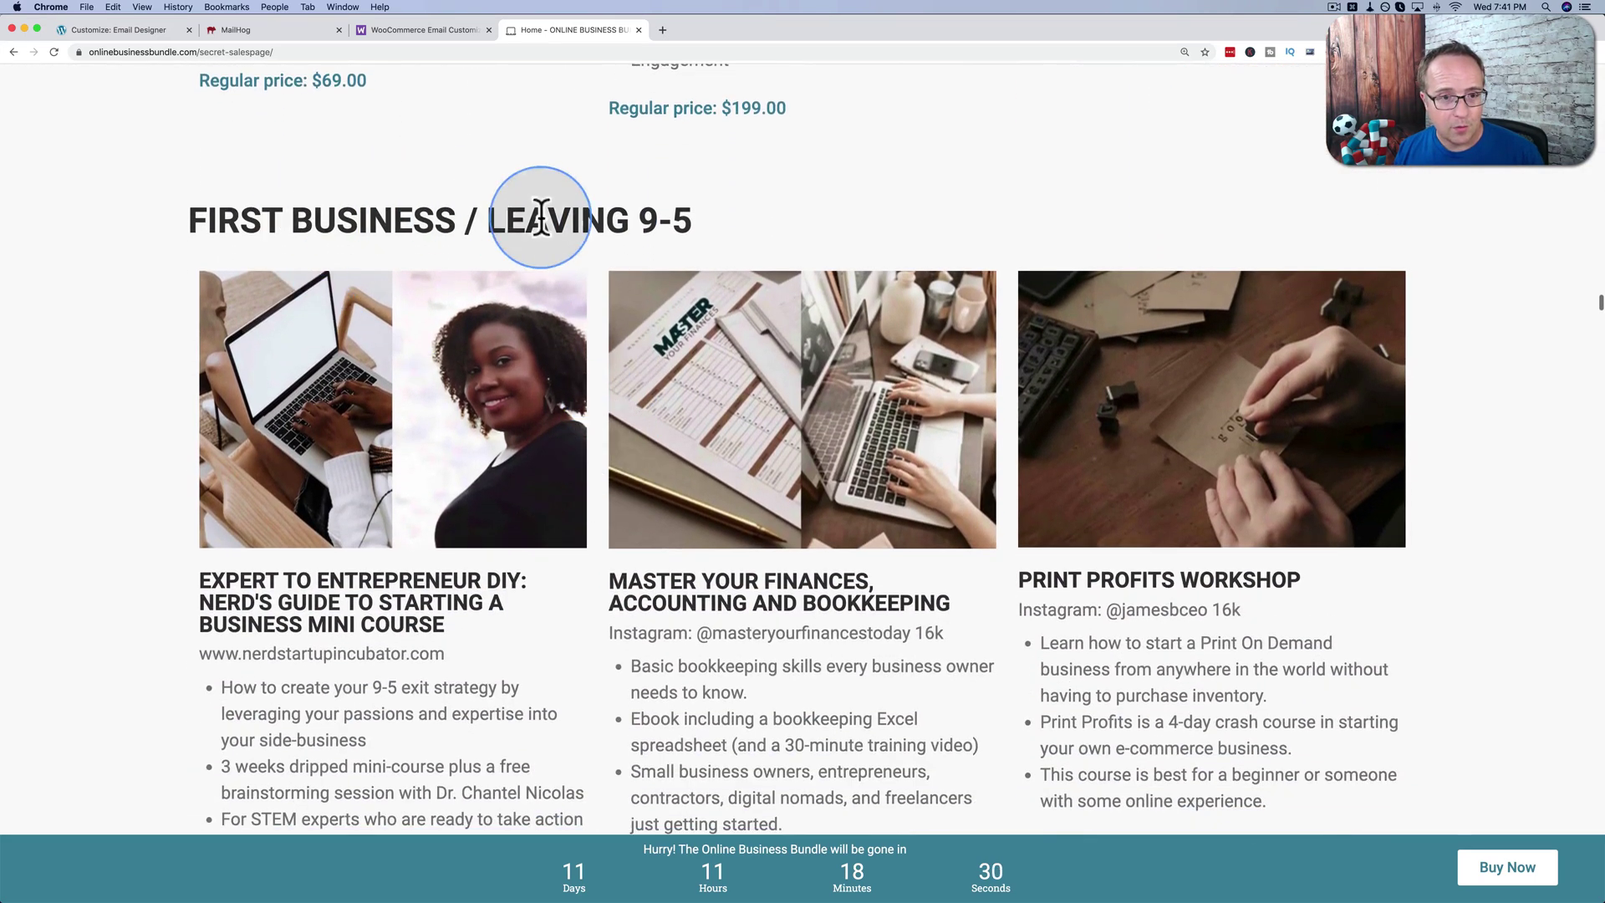
scroll(595, 309, down, 1)
scroll(595, 309, down, 10)
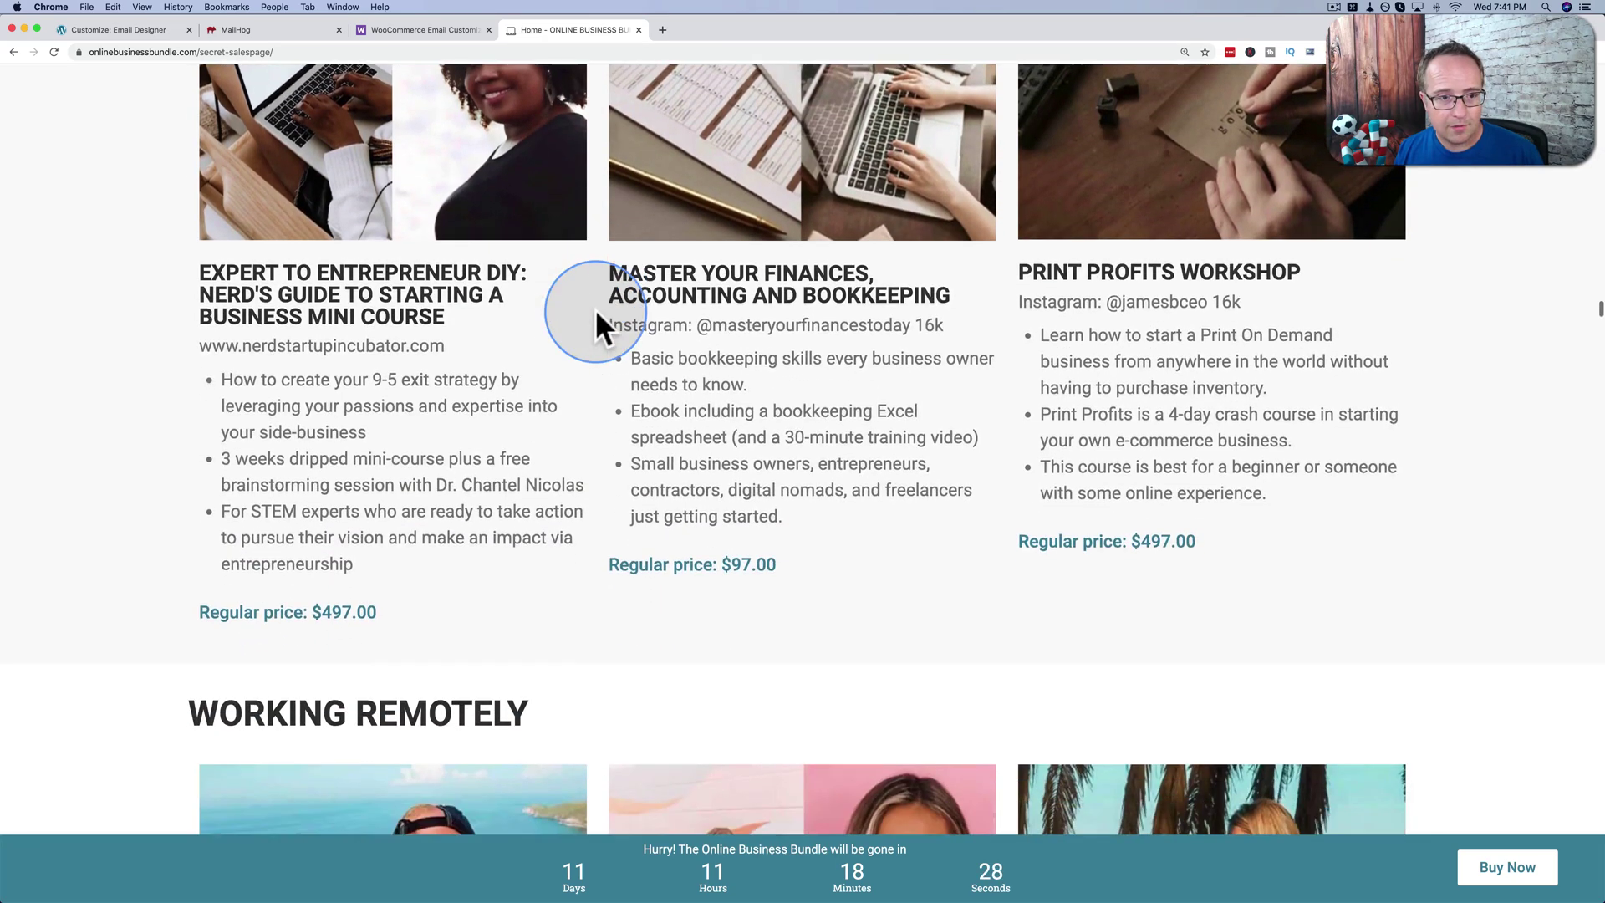
scroll(596, 309, down, 10)
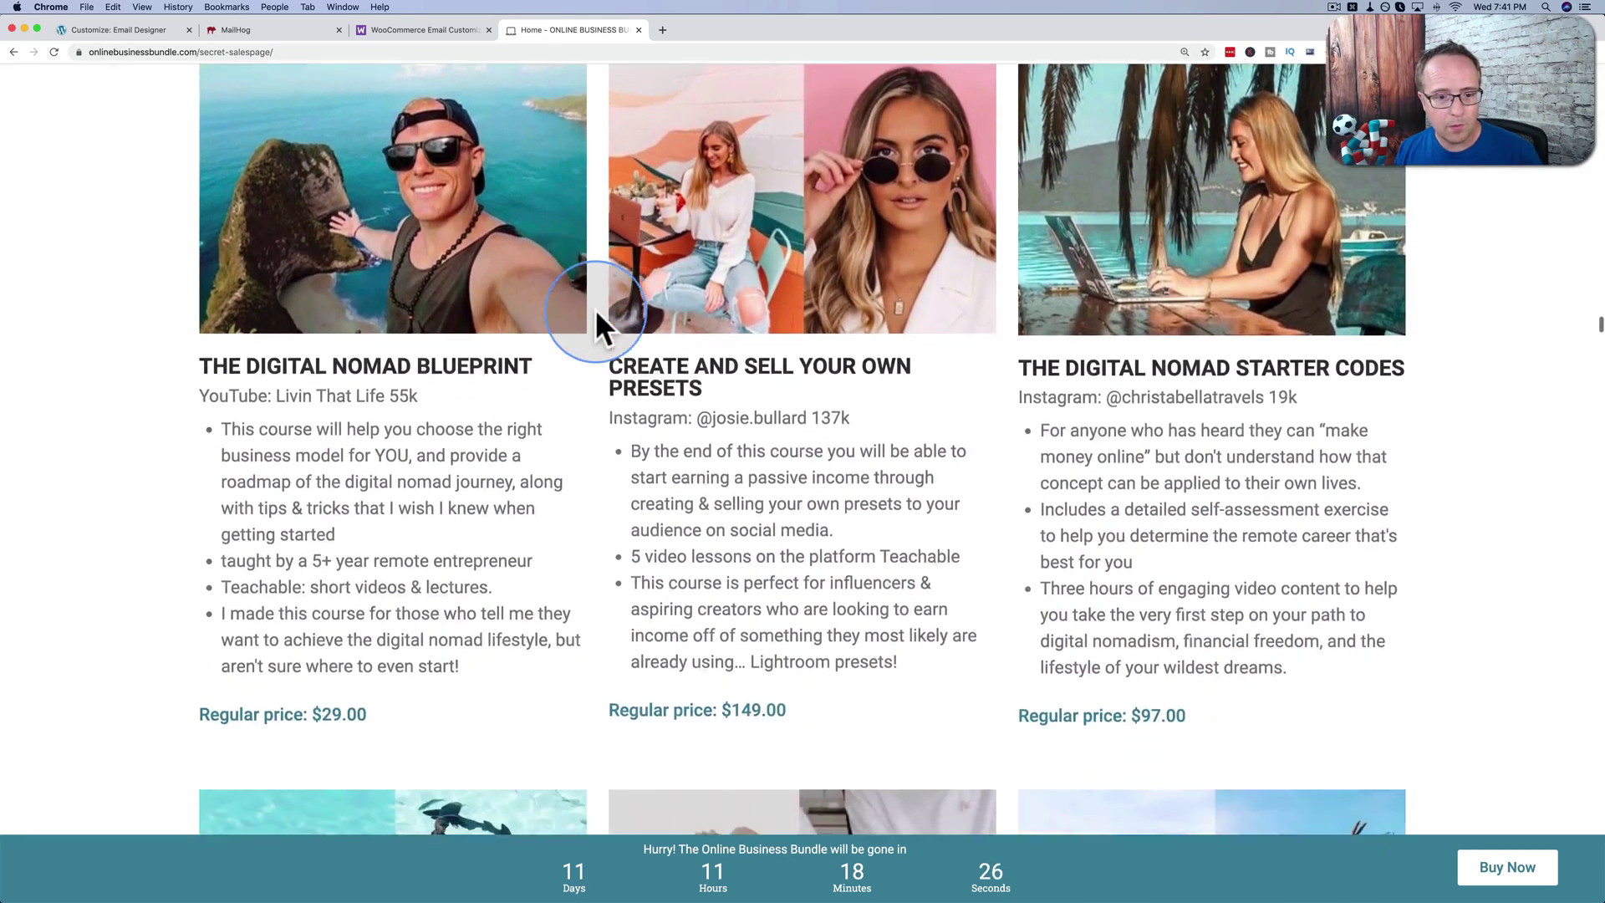
scroll(595, 309, down, 4)
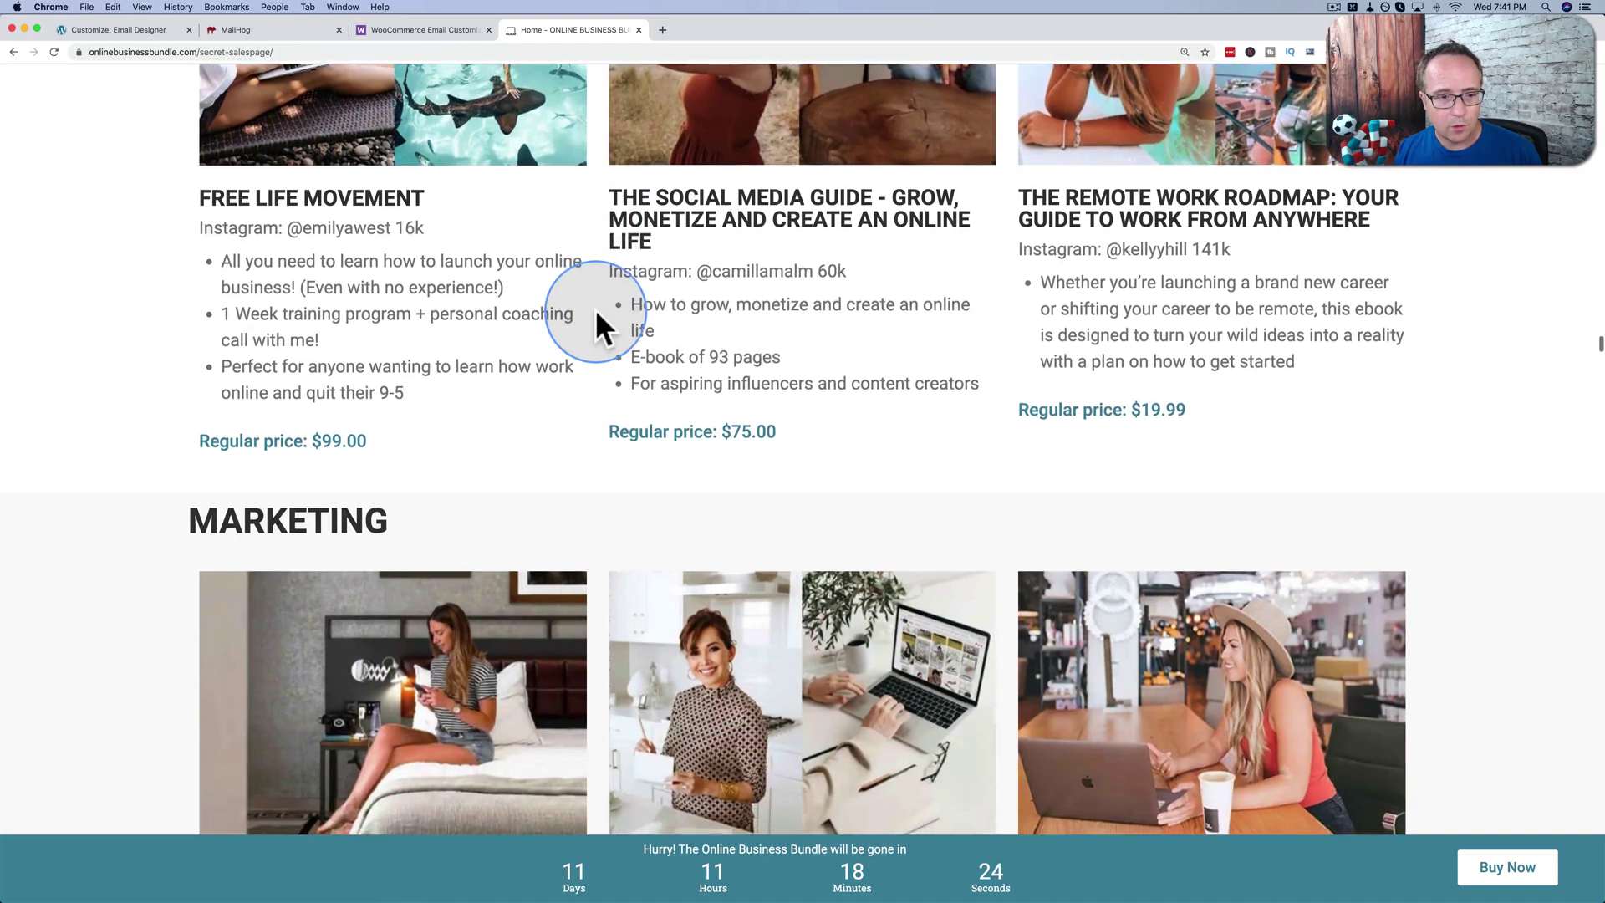
scroll(625, 375, up, 1)
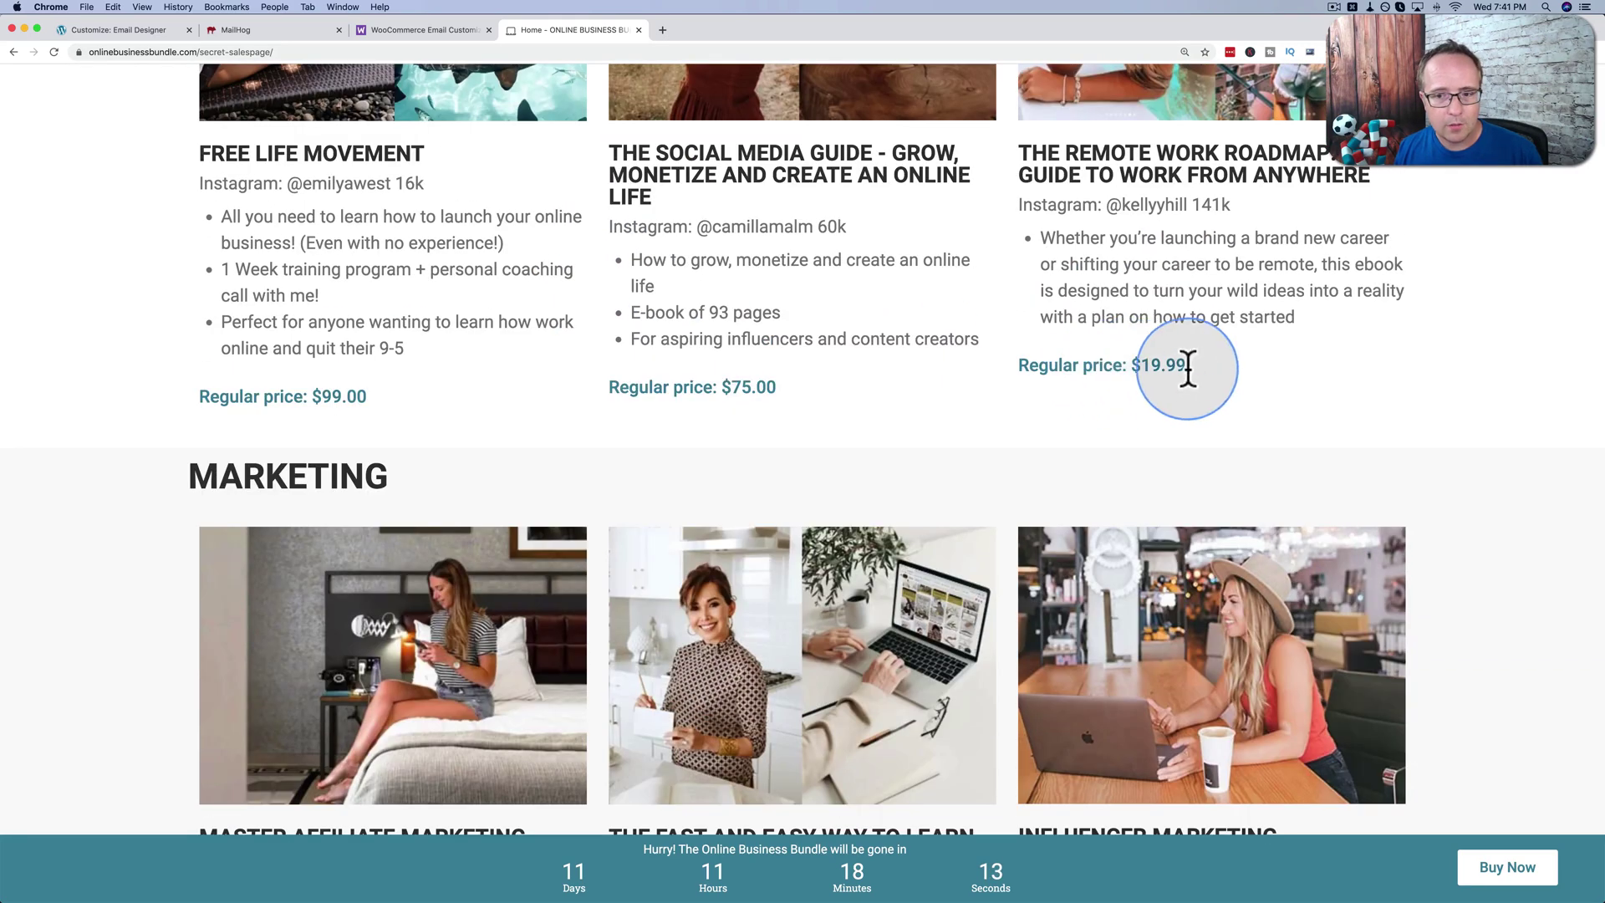
drag(1185, 366, 1142, 365)
scroll(606, 403, down, 2)
scroll(470, 403, down, 4)
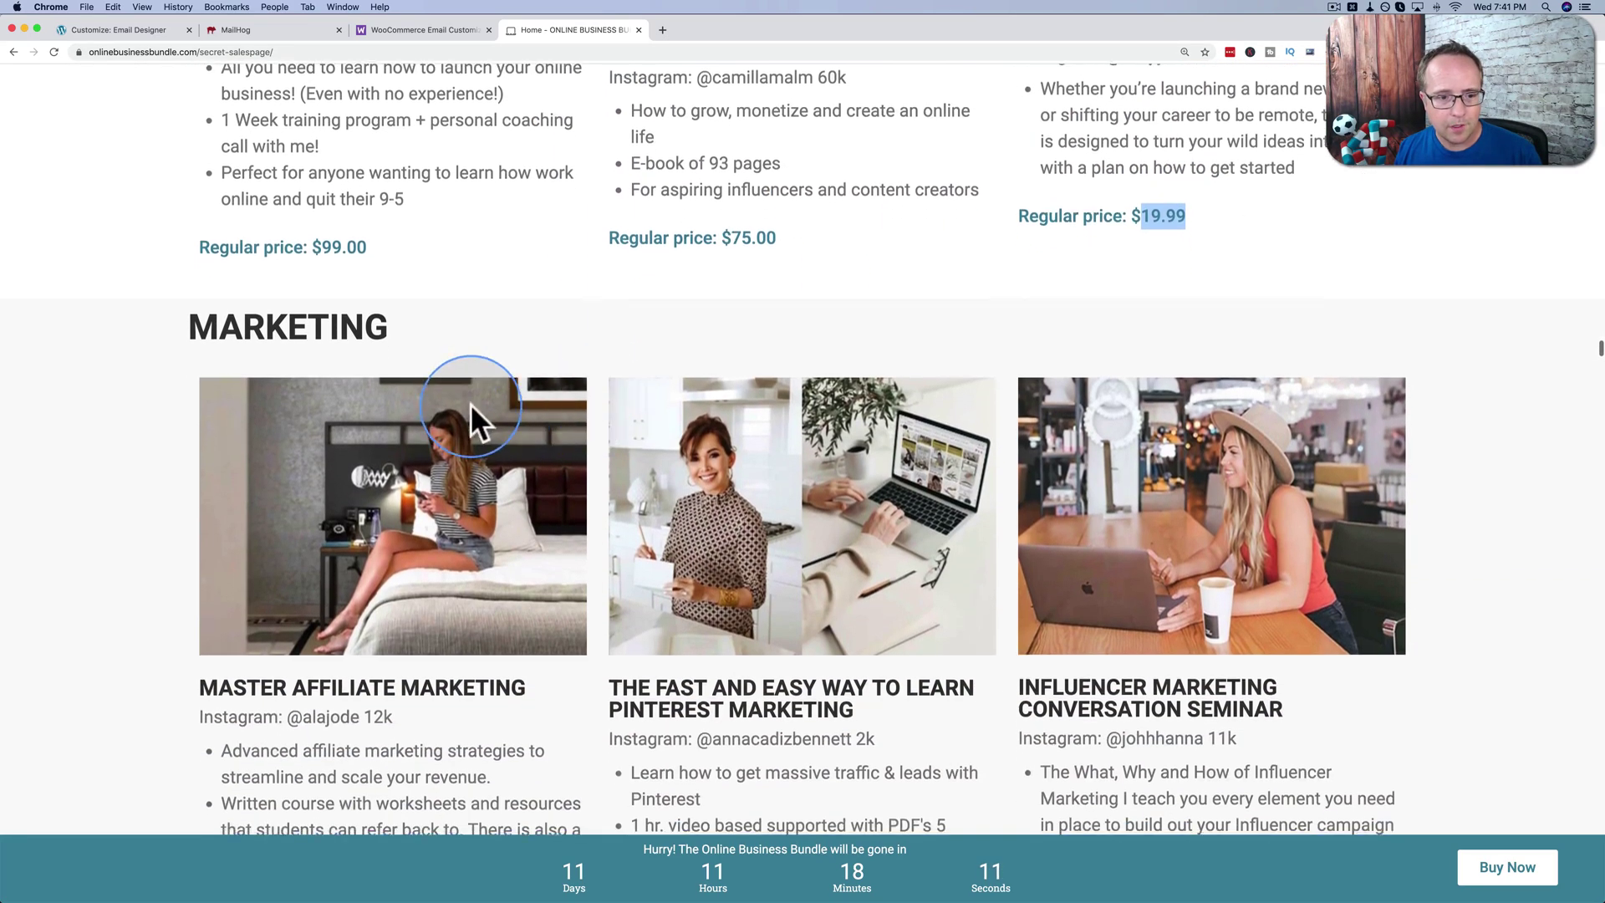
scroll(473, 406, down, 7)
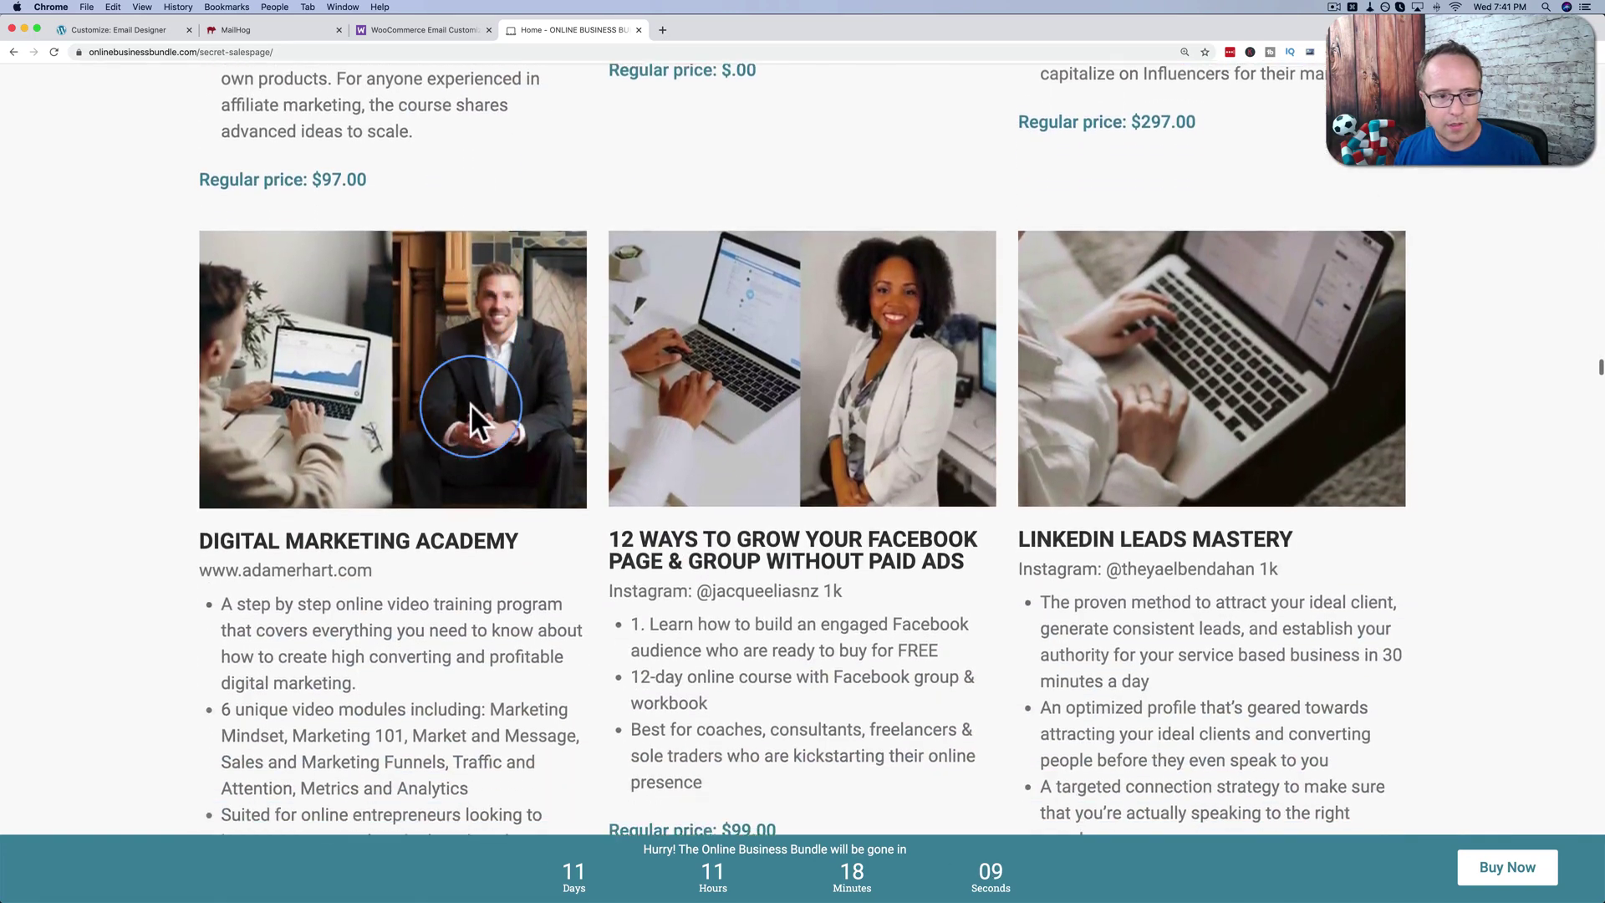
scroll(472, 406, down, 9)
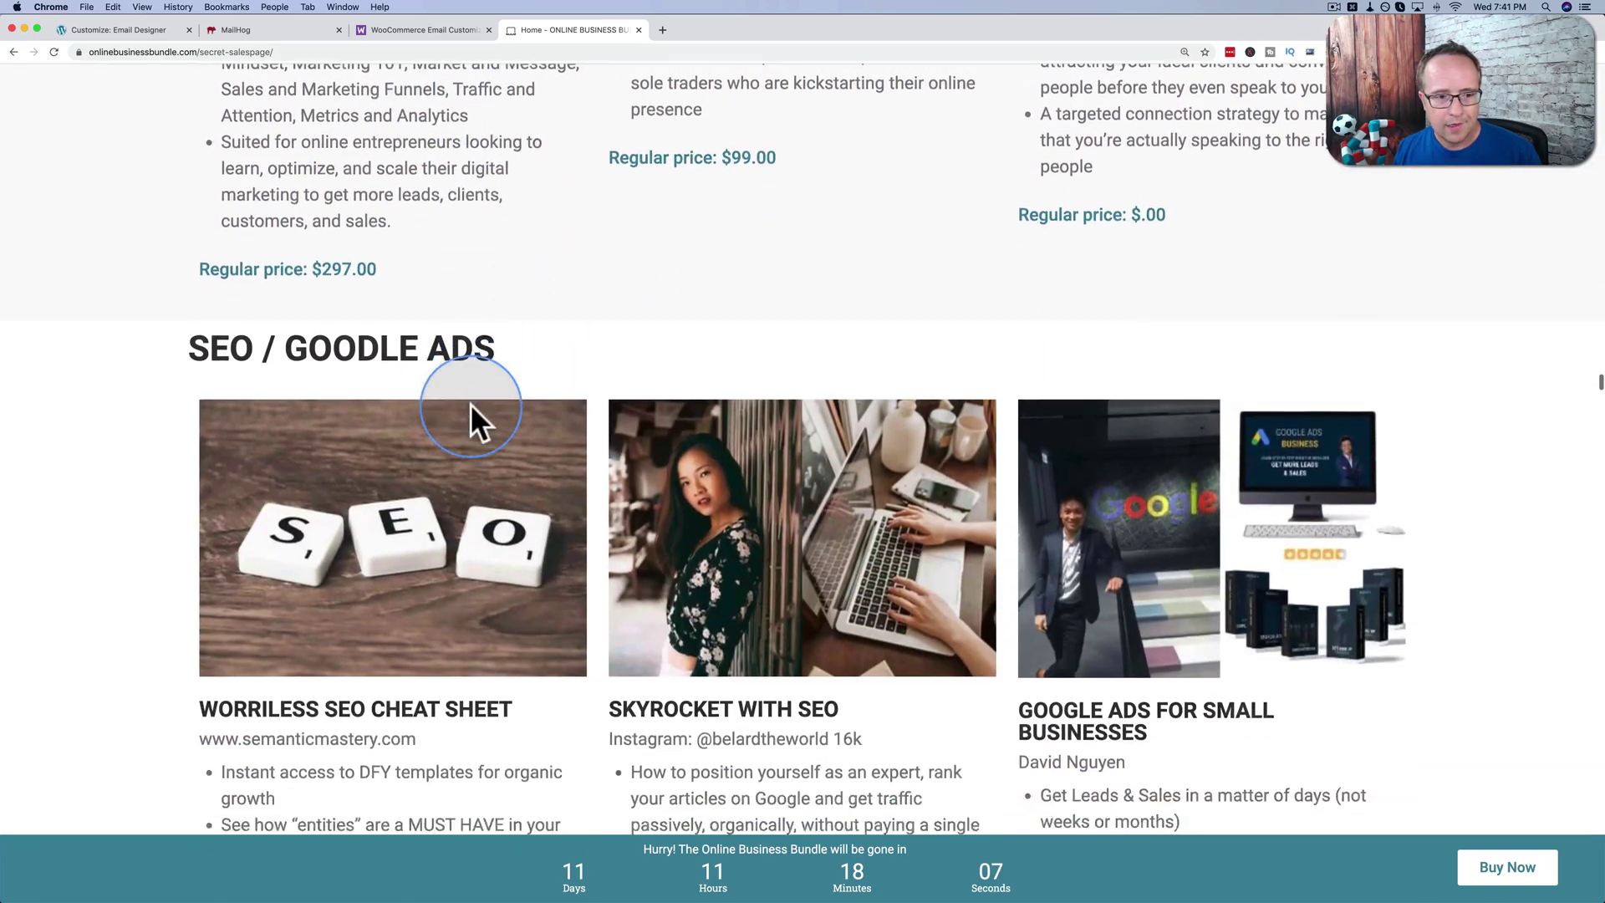
scroll(583, 380, down, 12)
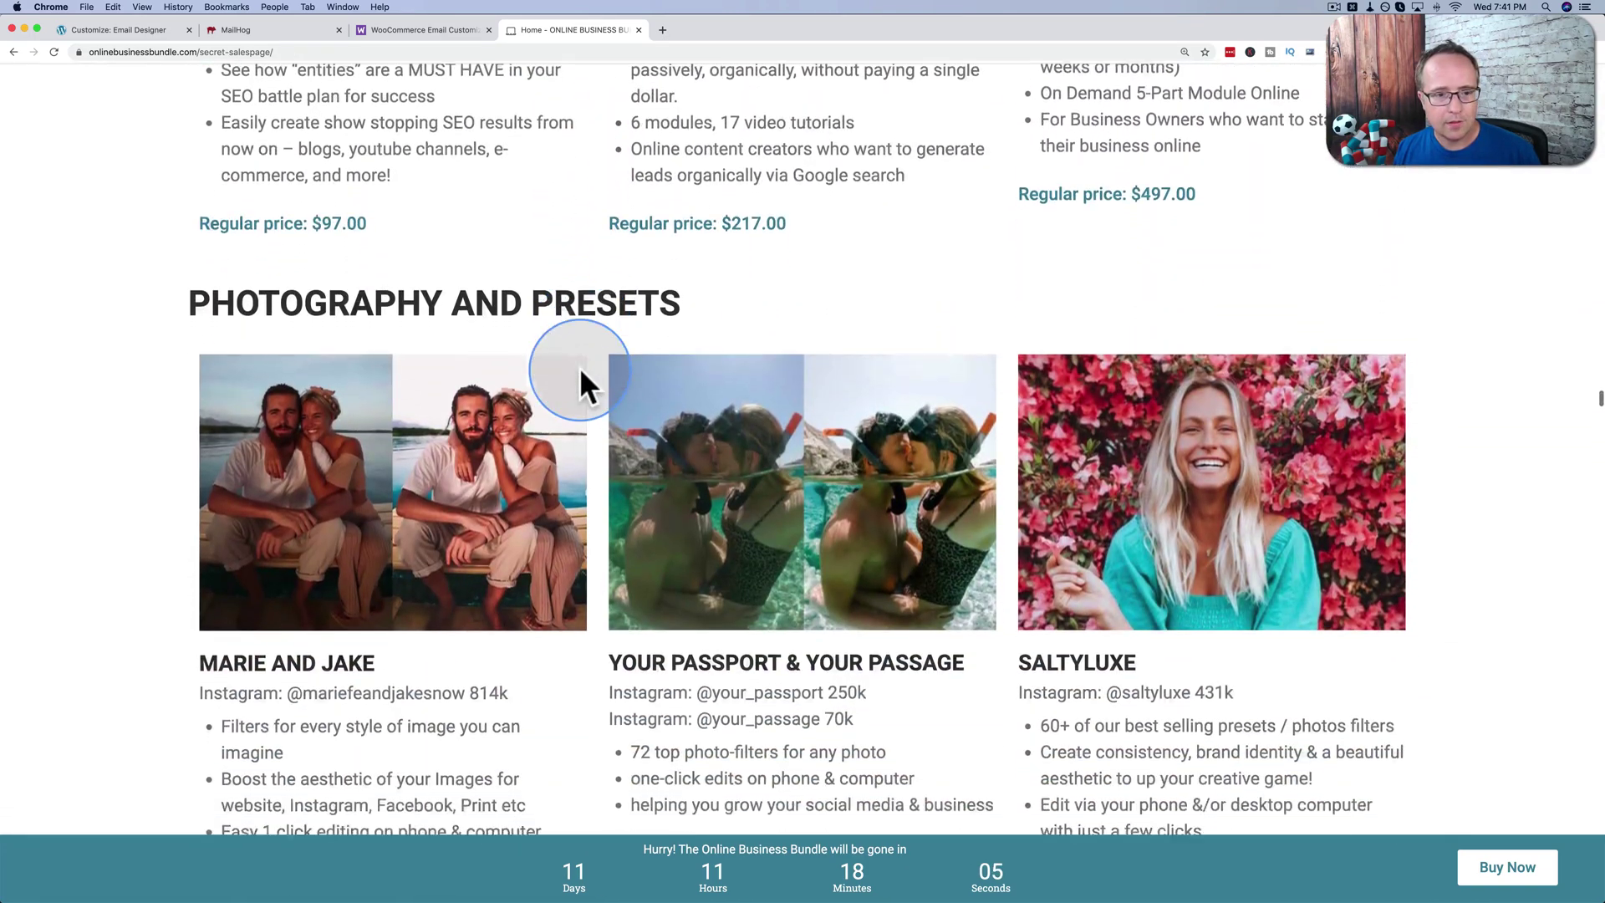
scroll(581, 372, down, 20)
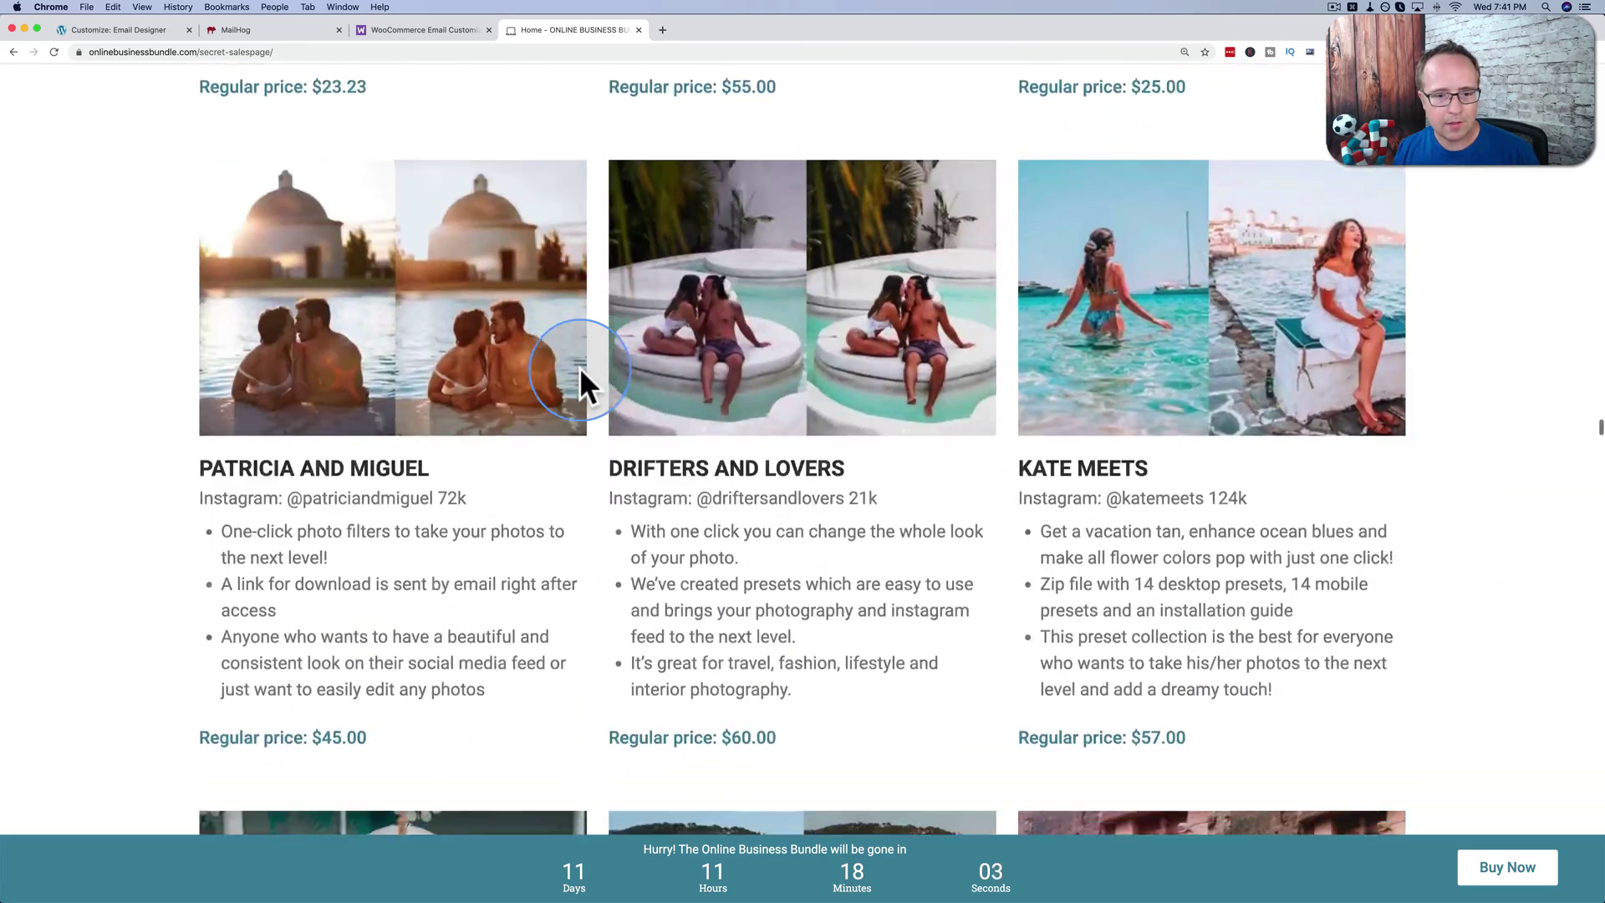
scroll(581, 374, down, 14)
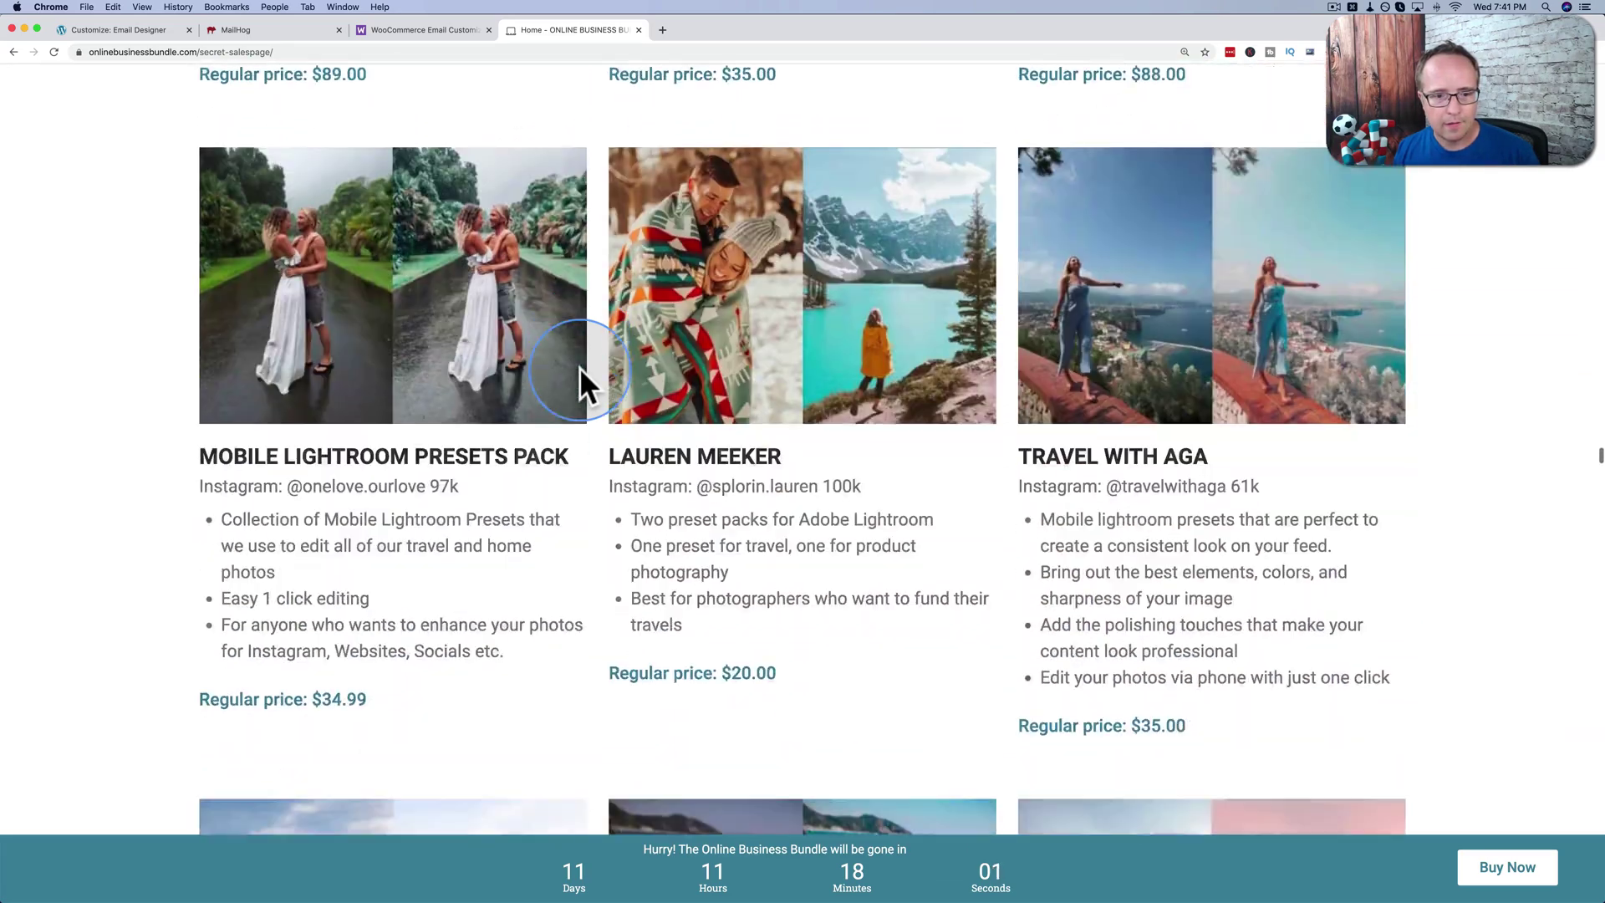
scroll(583, 380, down, 20)
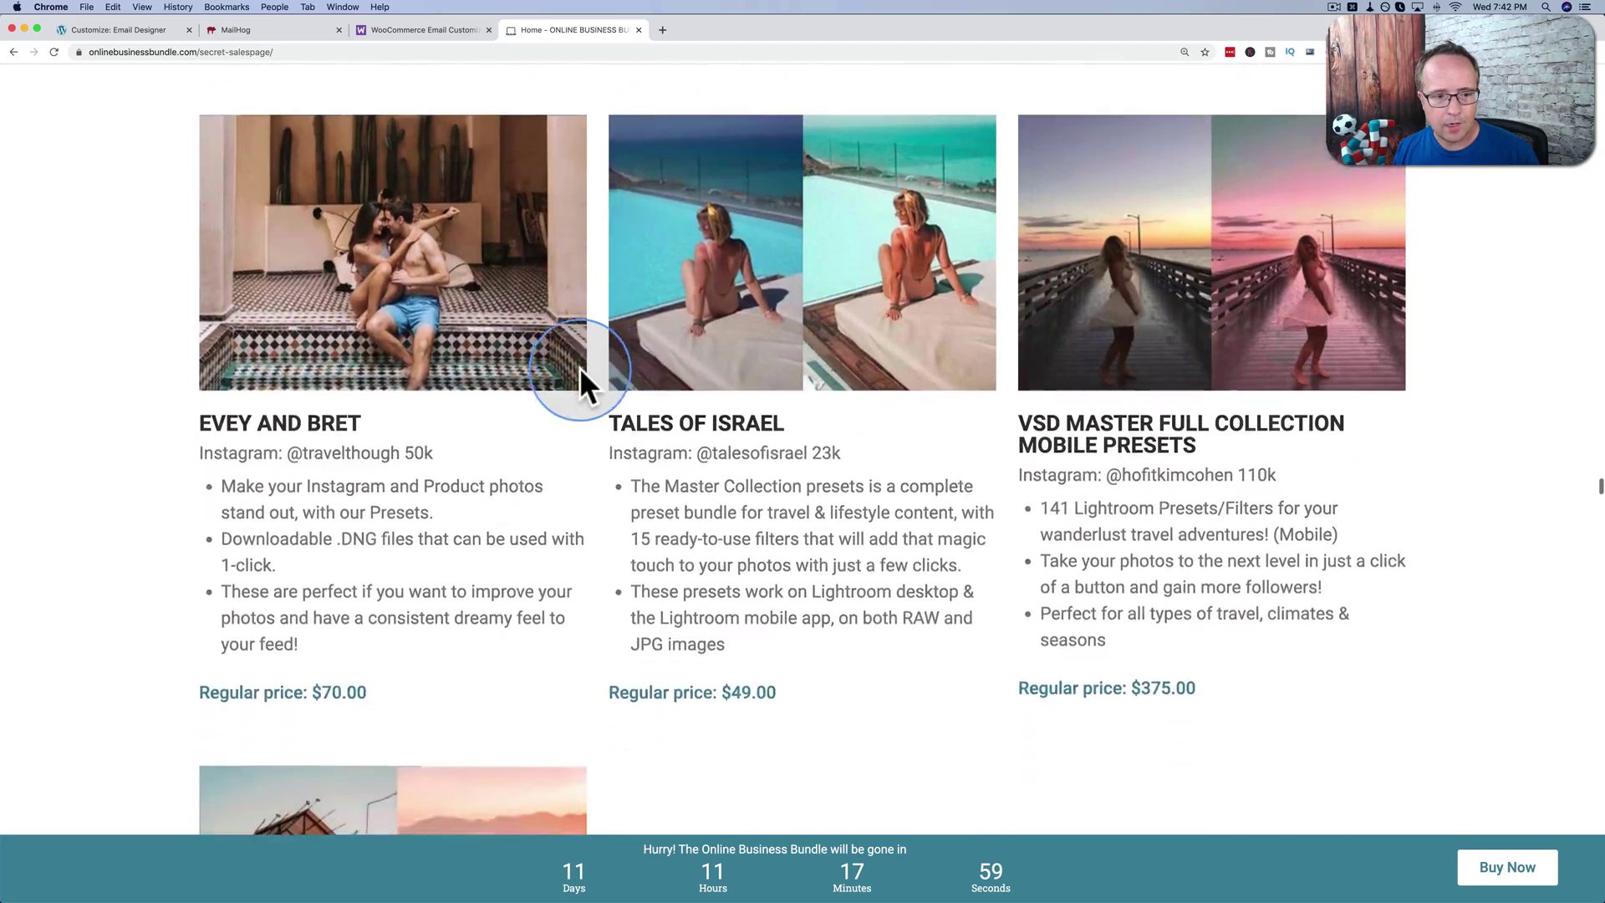
scroll(581, 372, down, 10)
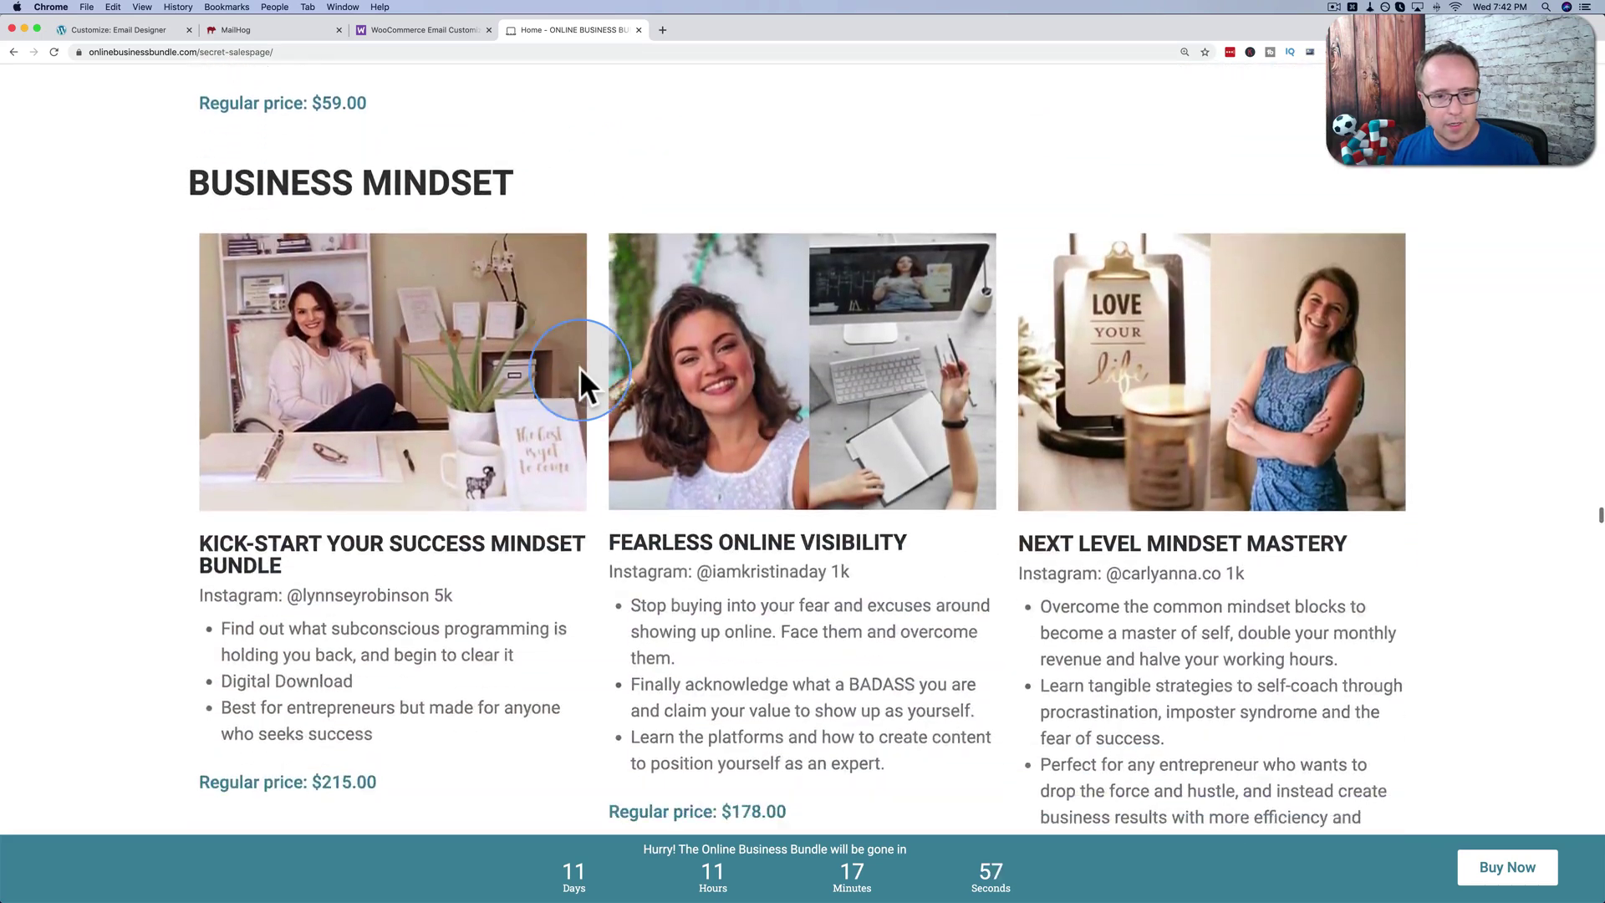
scroll(575, 415, down, 16)
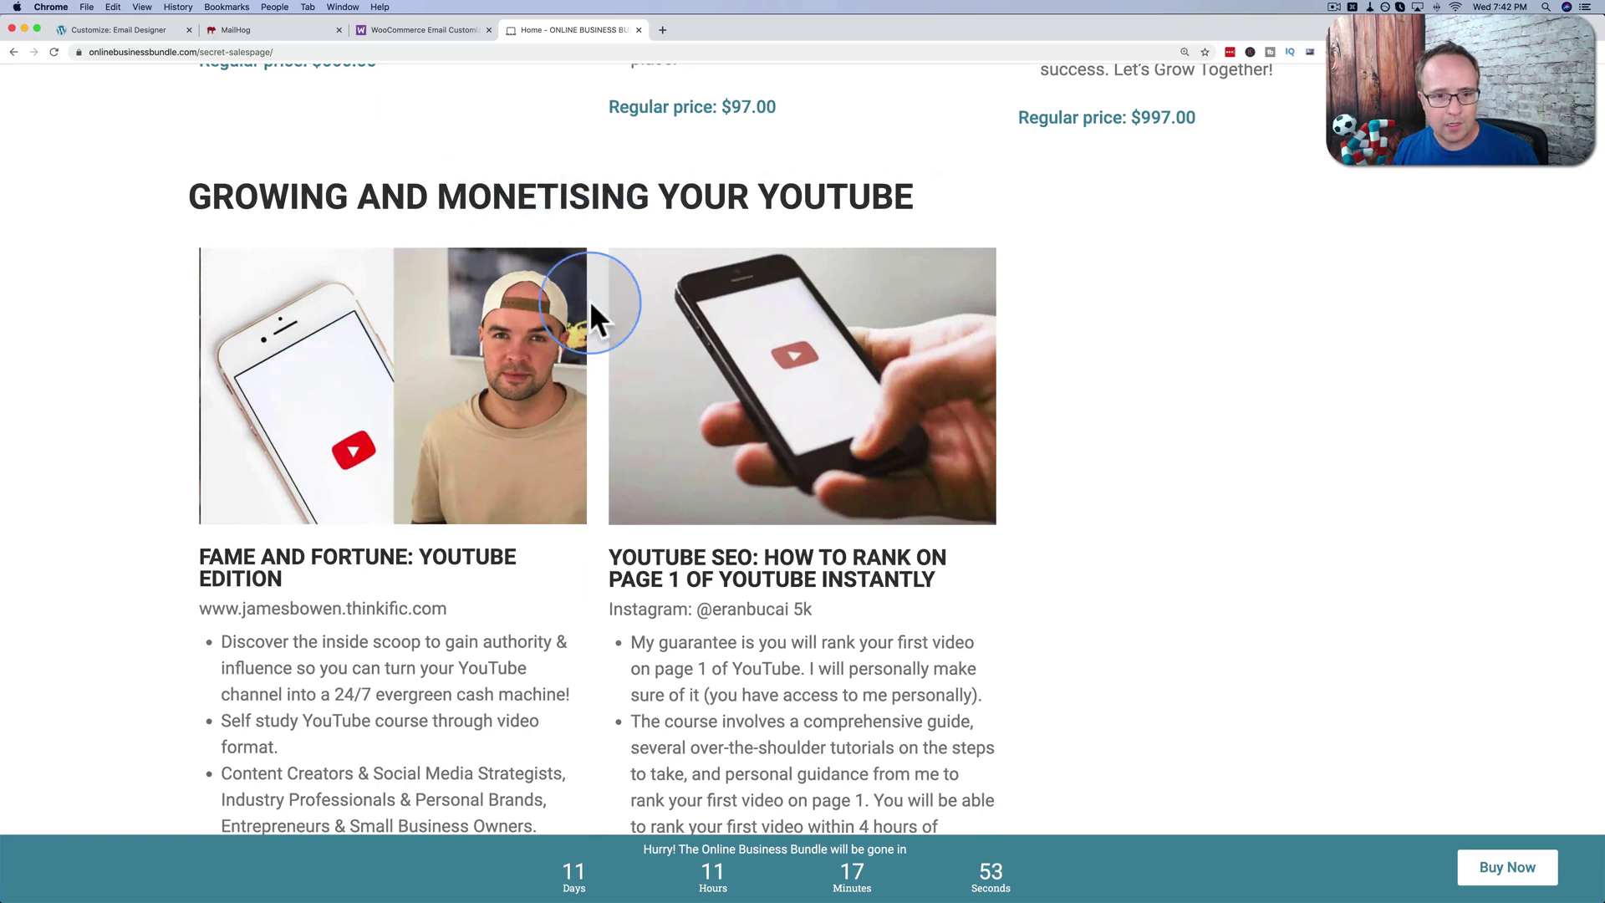
scroll(589, 299, down, 7)
scroll(589, 300, down, 4)
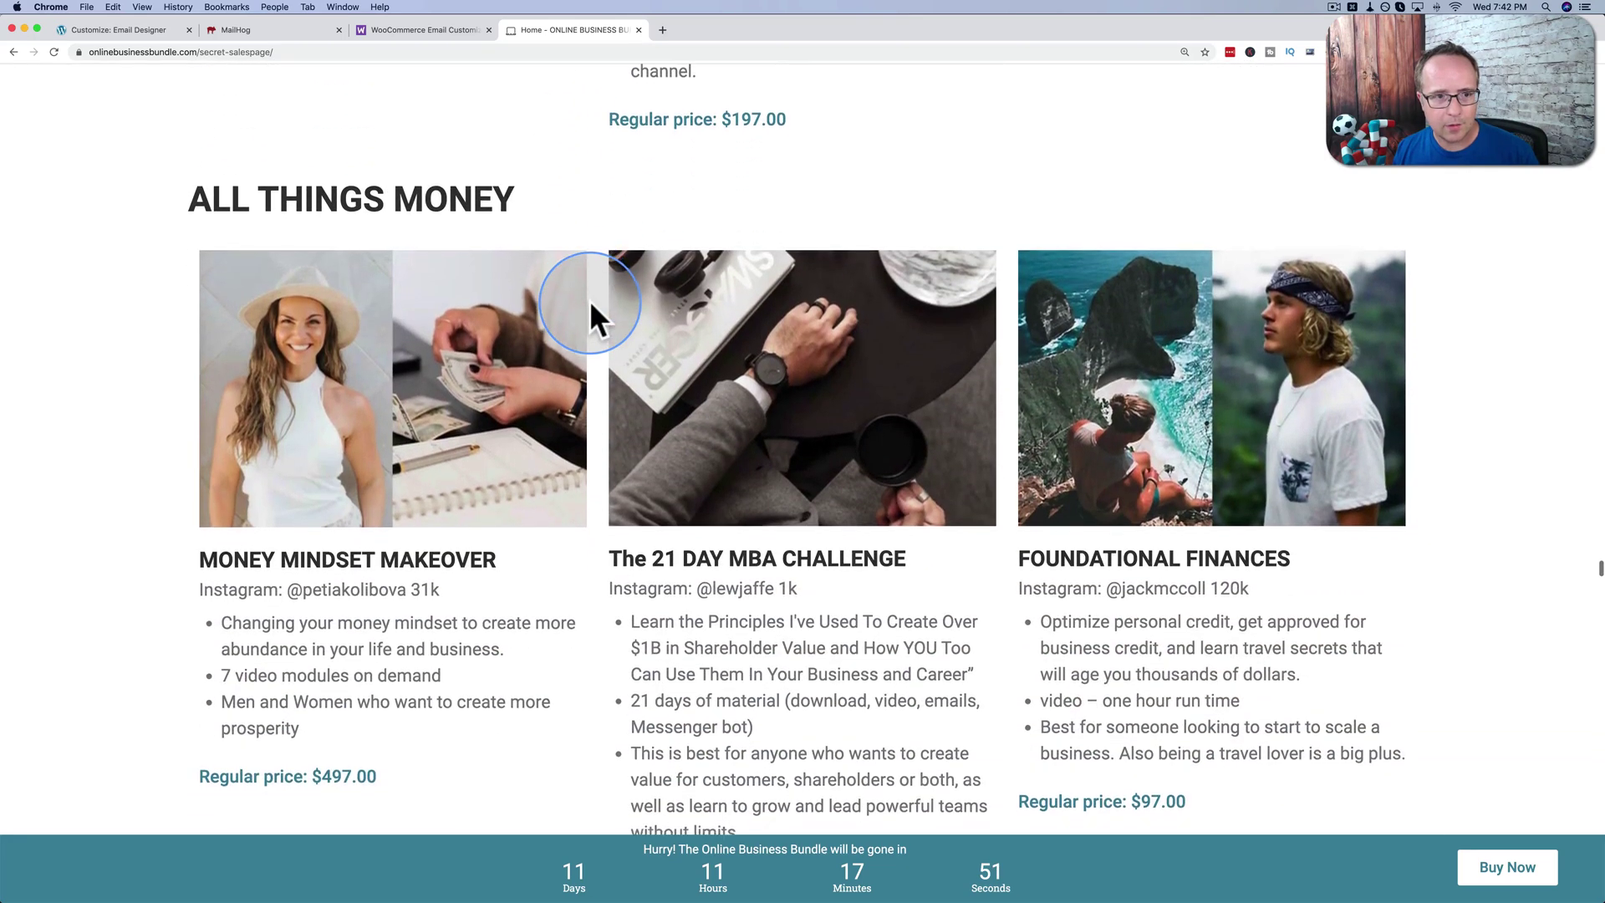
scroll(619, 299, down, 9)
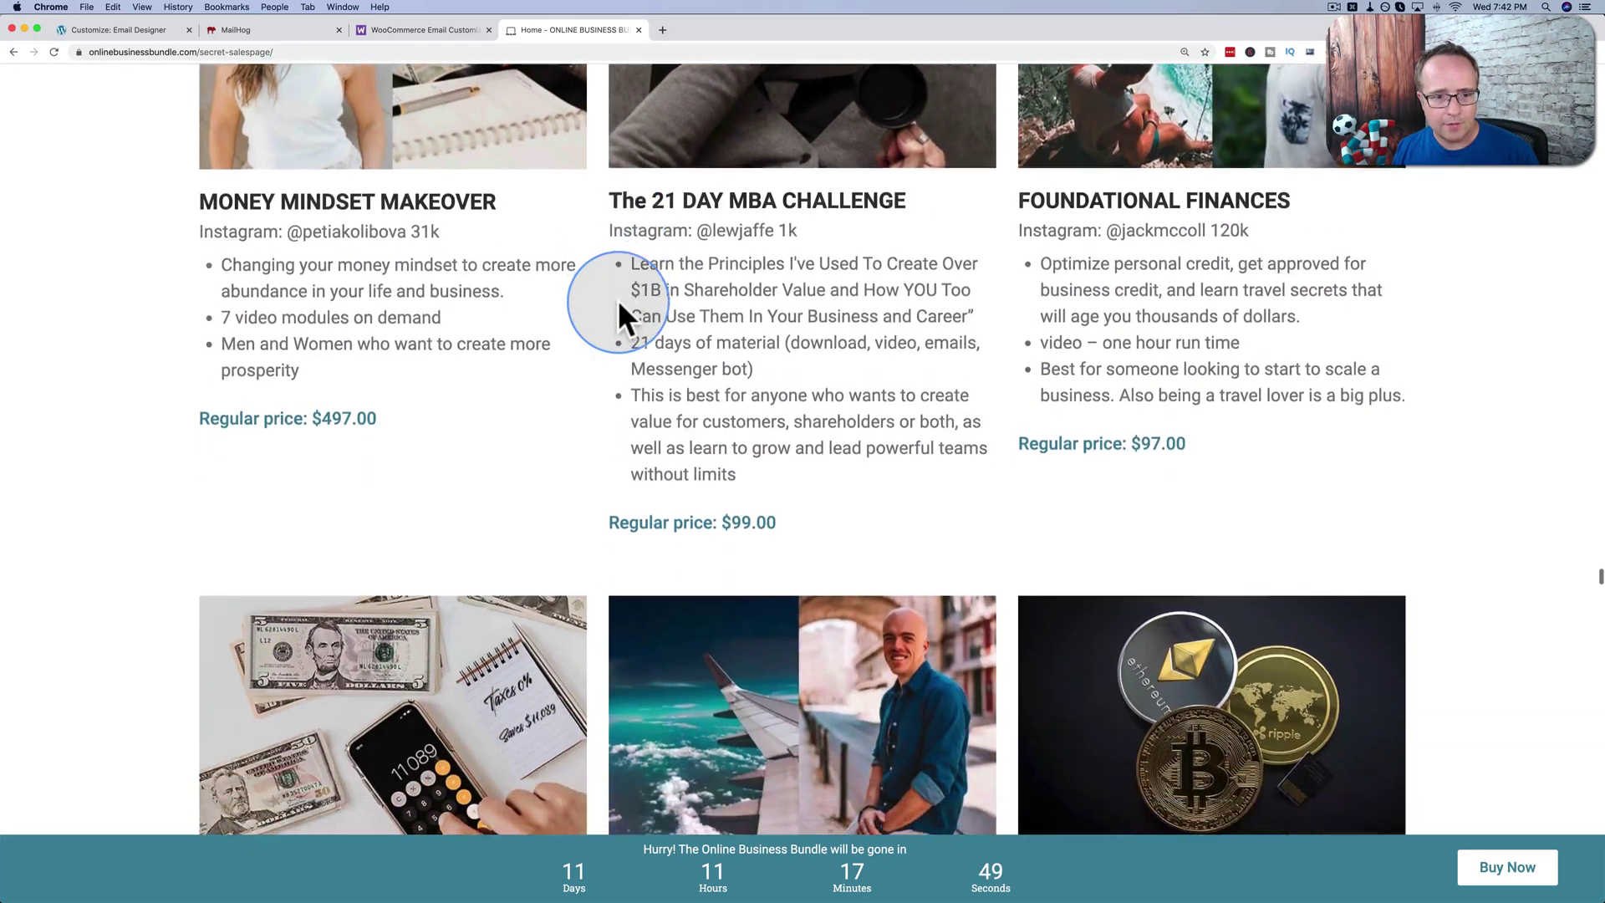
scroll(619, 299, down, 7)
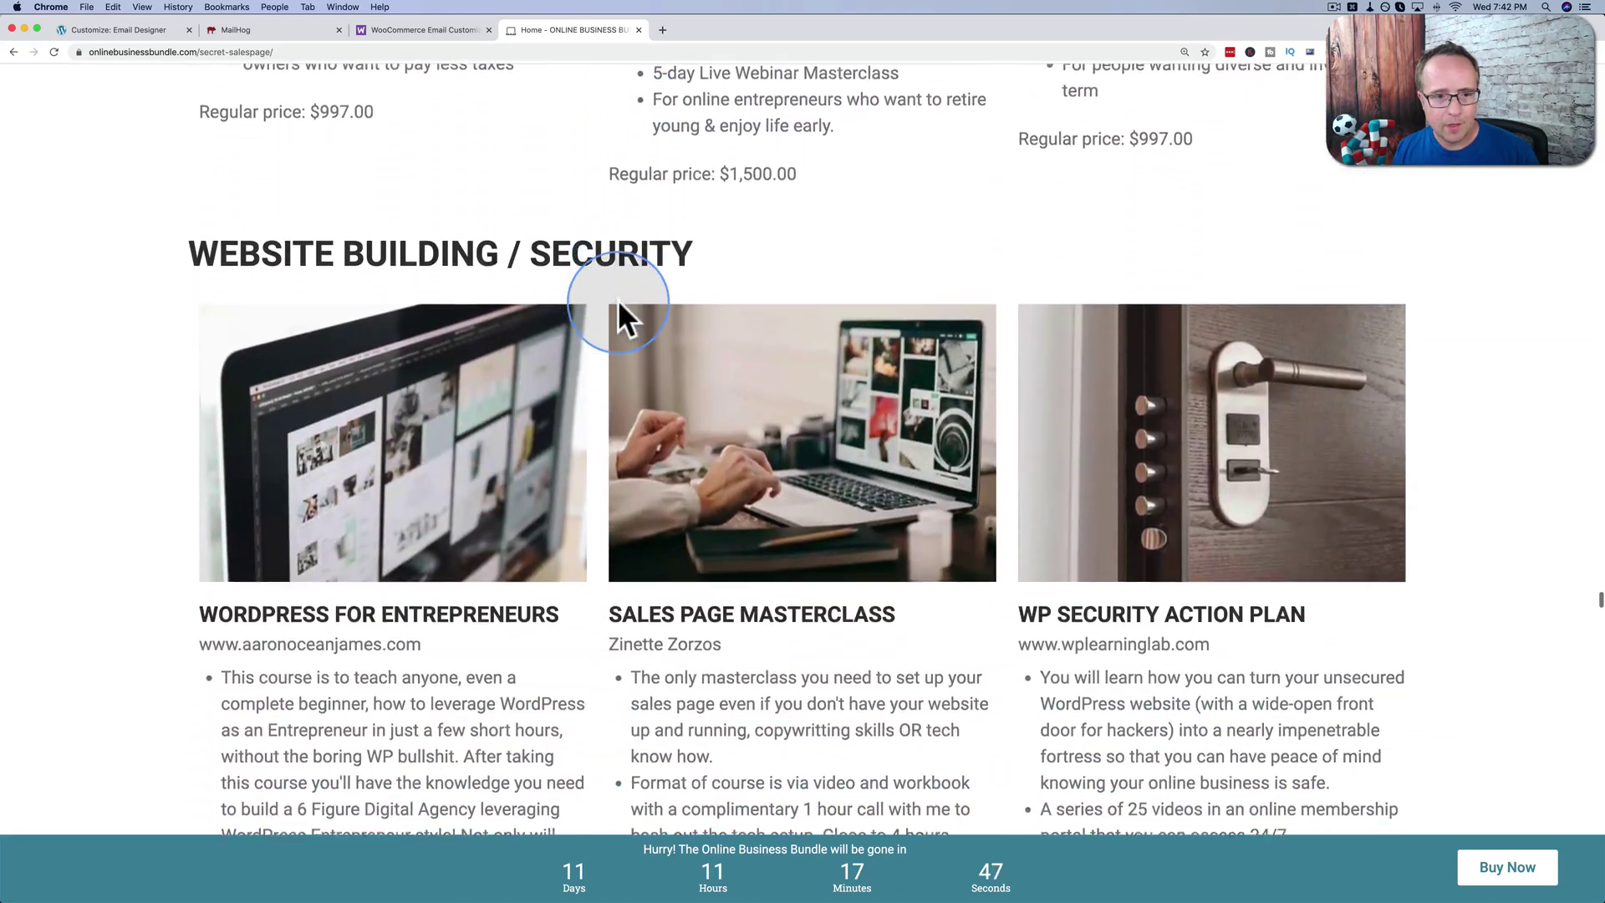
scroll(655, 252, down, 2)
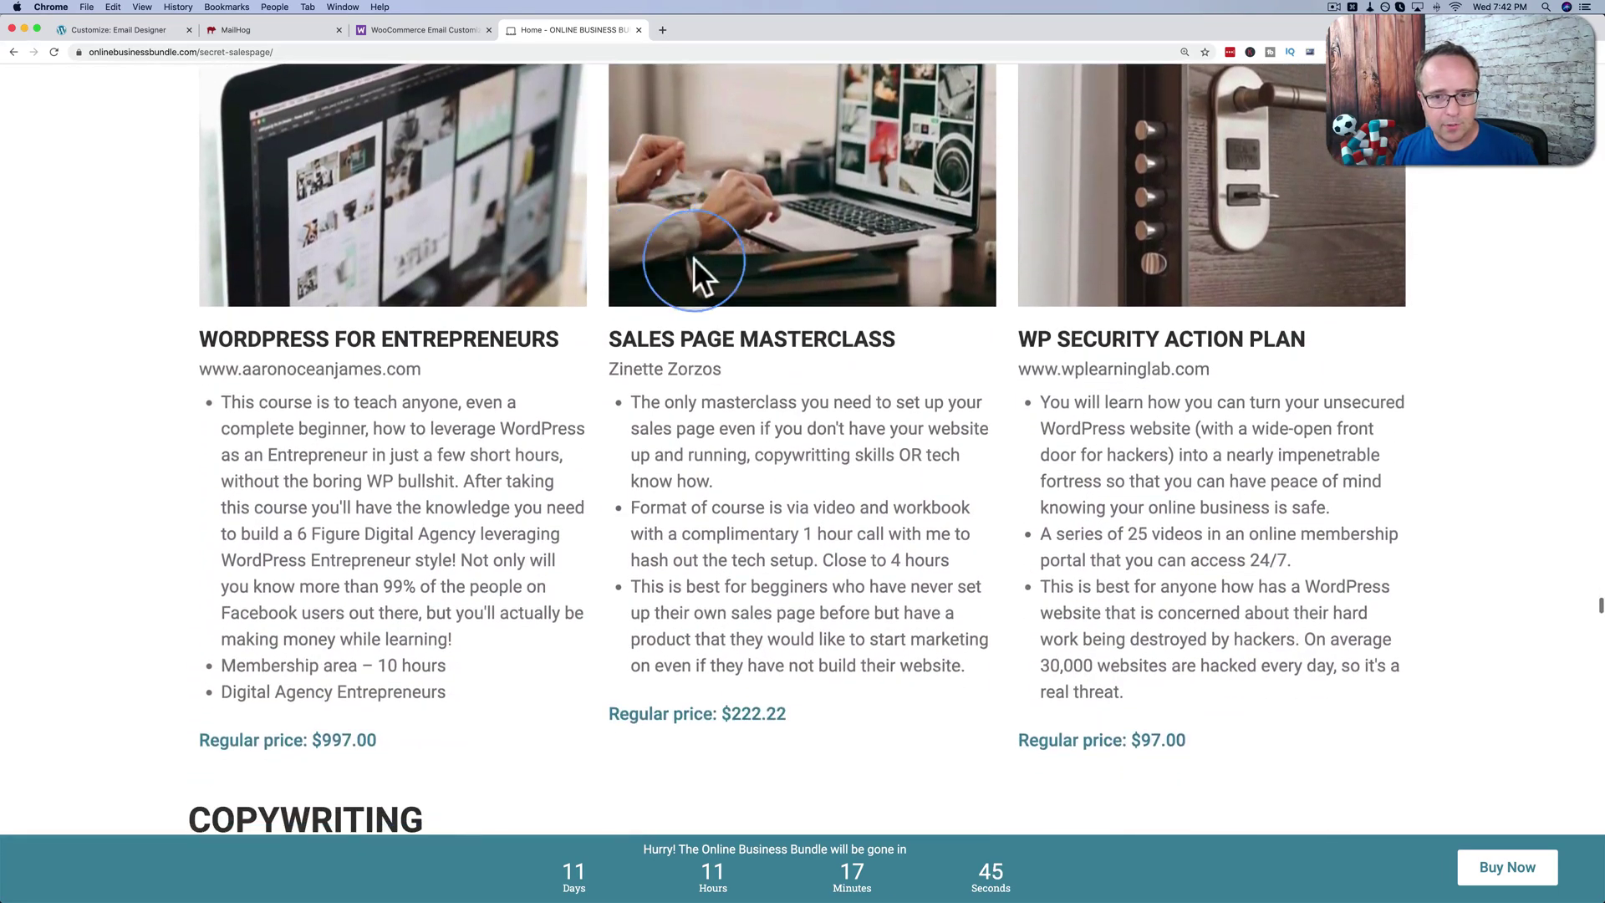
Highlight '25 videos' in the second bullet of the WP Security Action Plan description.
drag(1026, 339, 1166, 314)
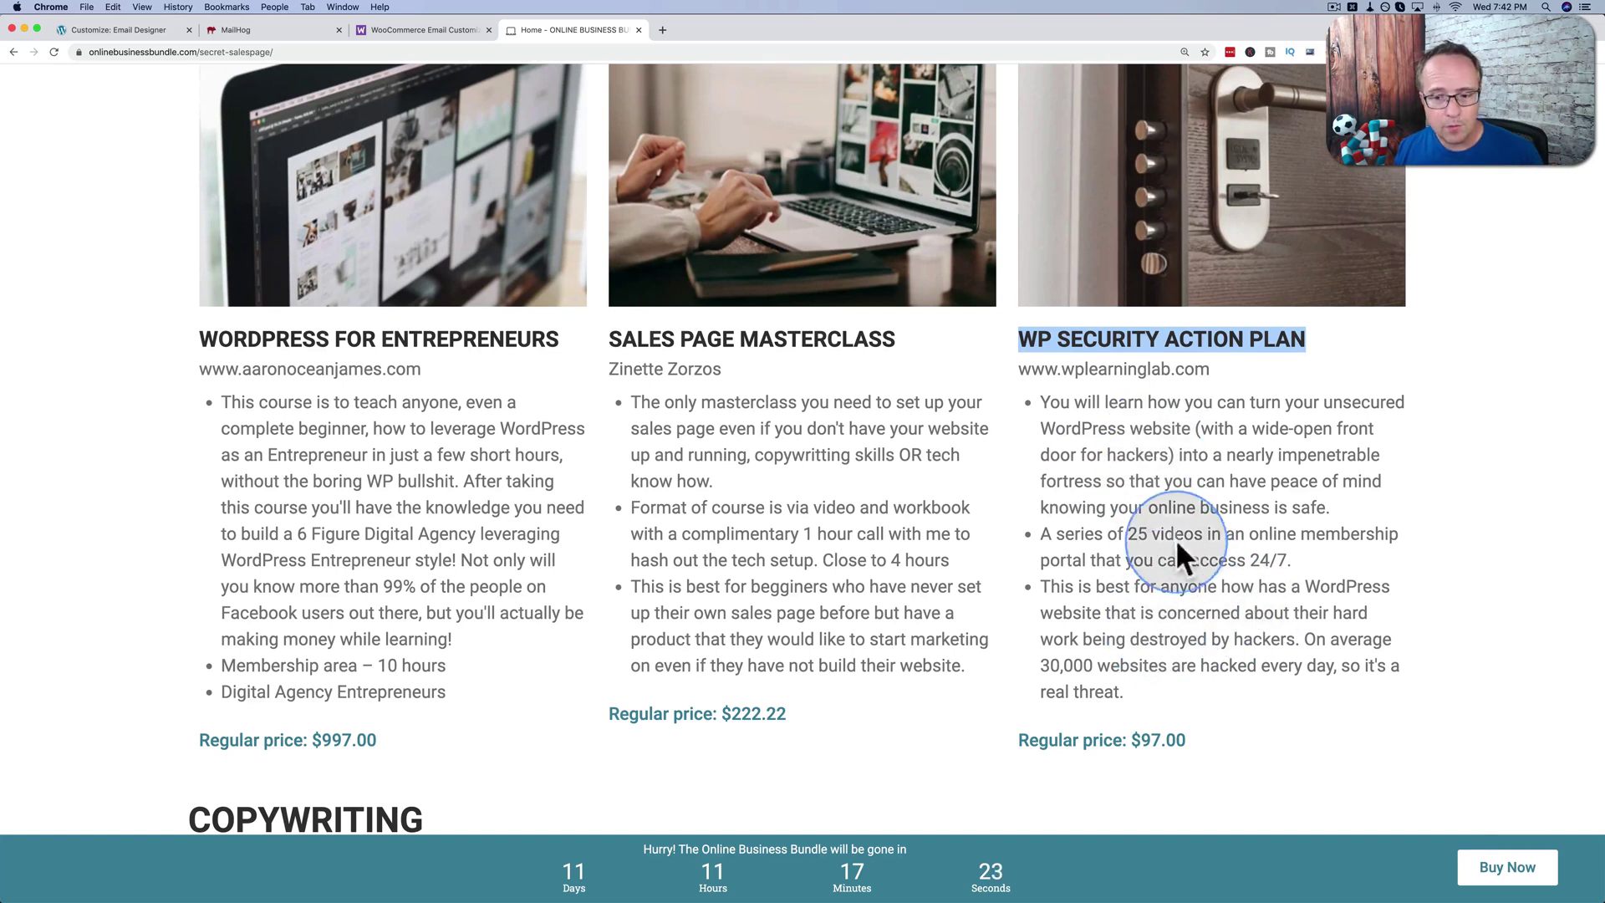
click(1130, 533)
drag(1130, 533, 1186, 532)
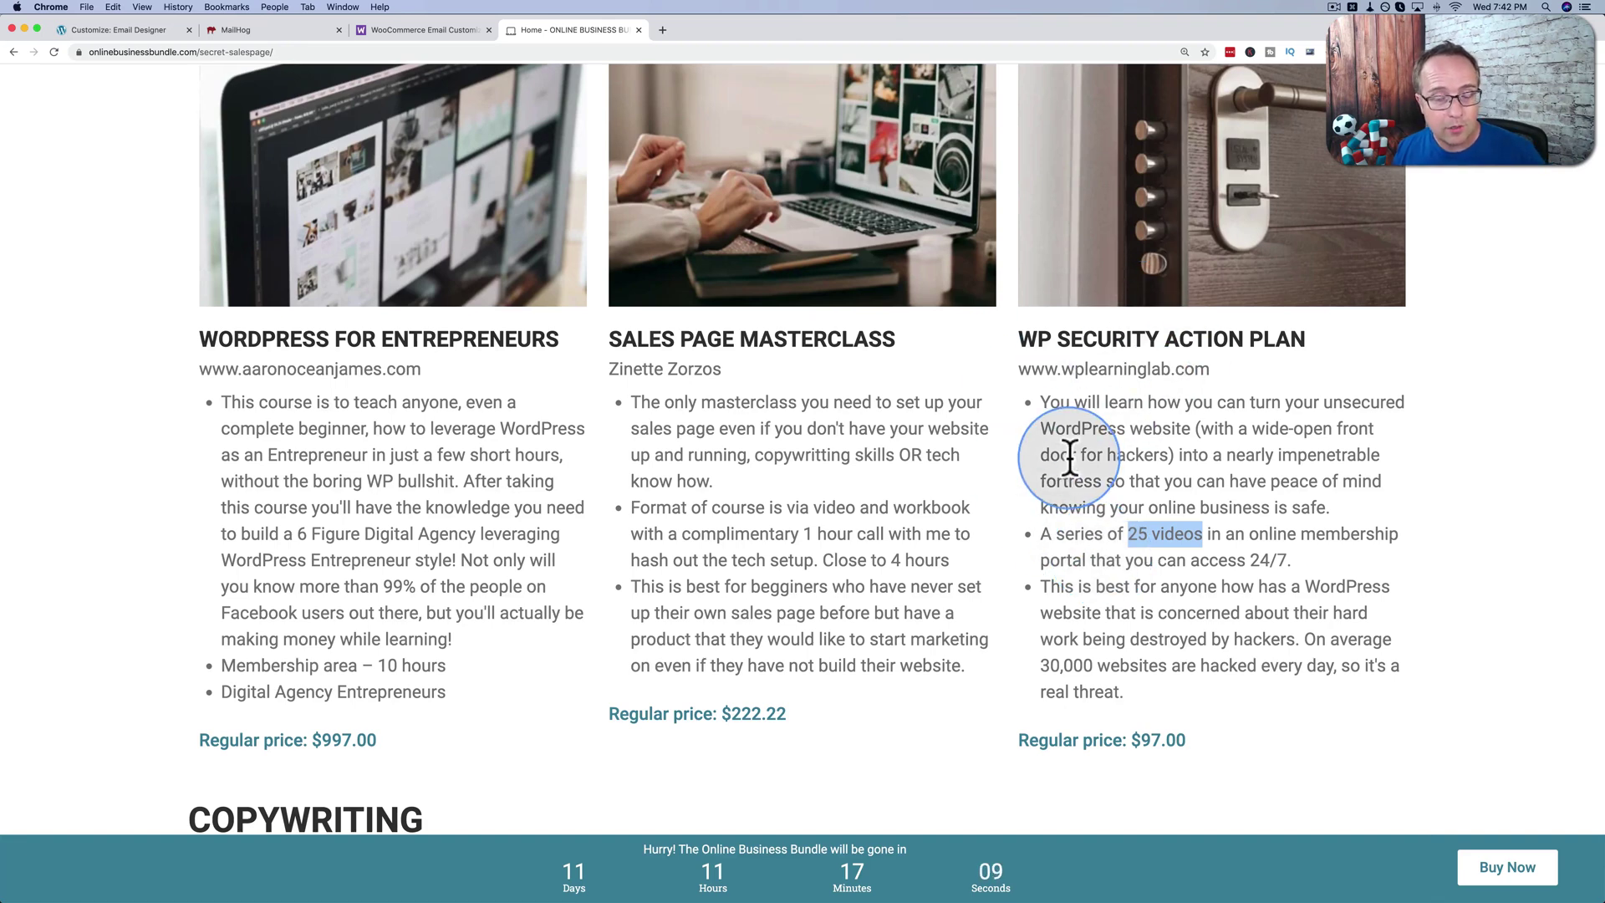
Scroll past Copywriting and Podcasts to Self Care for Entrepreneurs, showing Infinite Calm at $700.00.
scroll(989, 543, down, 2)
scroll(986, 539, down, 15)
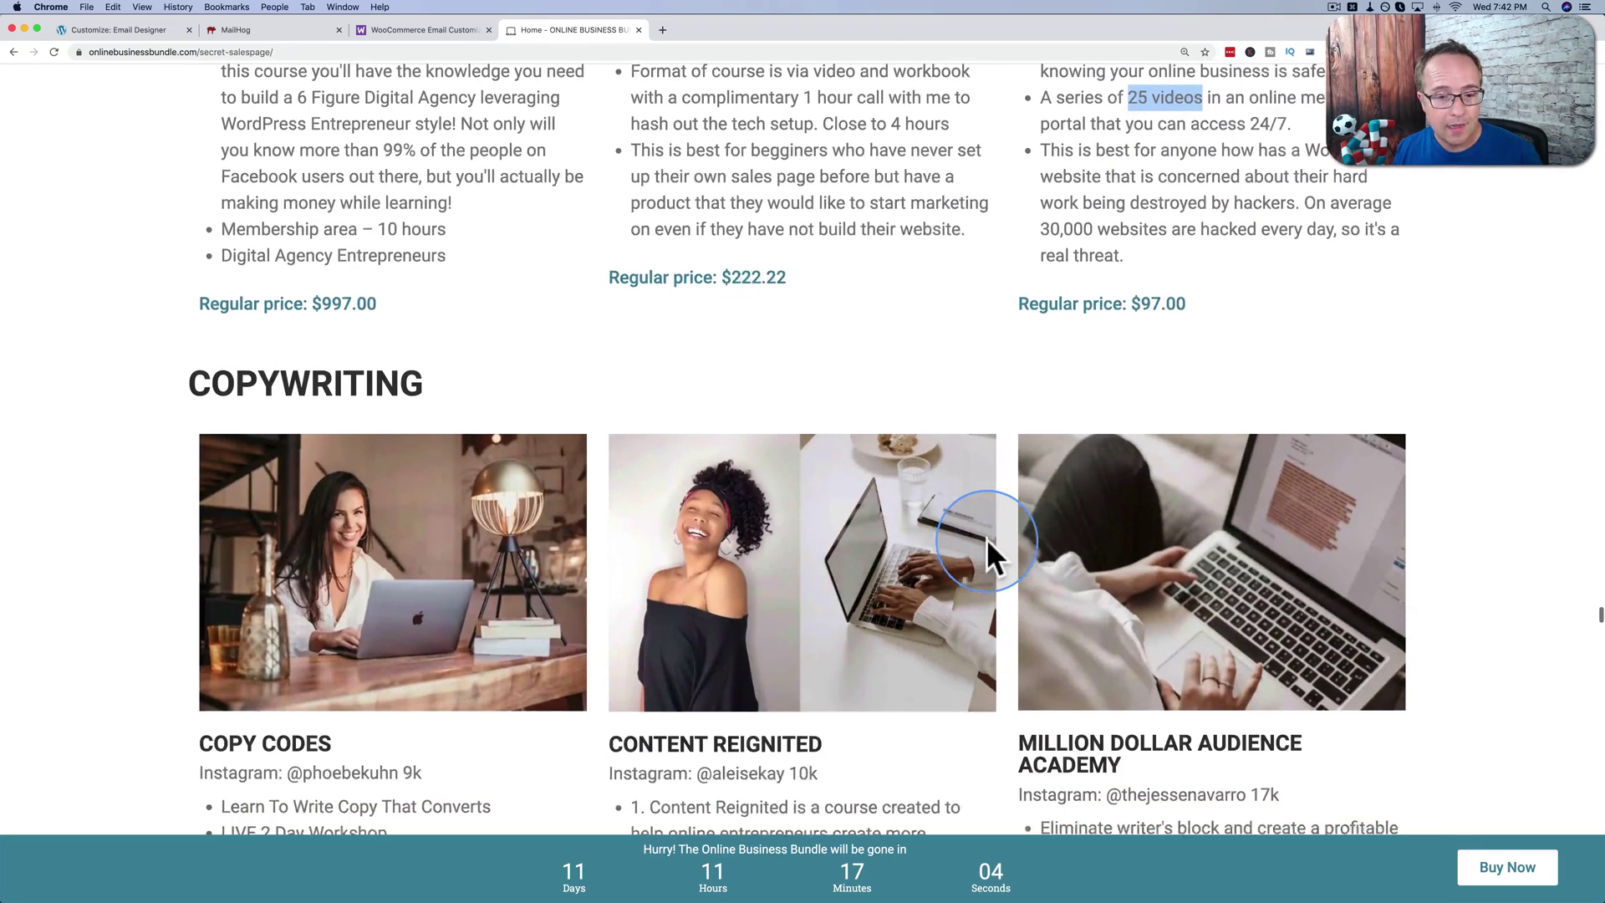
scroll(986, 539, down, 9)
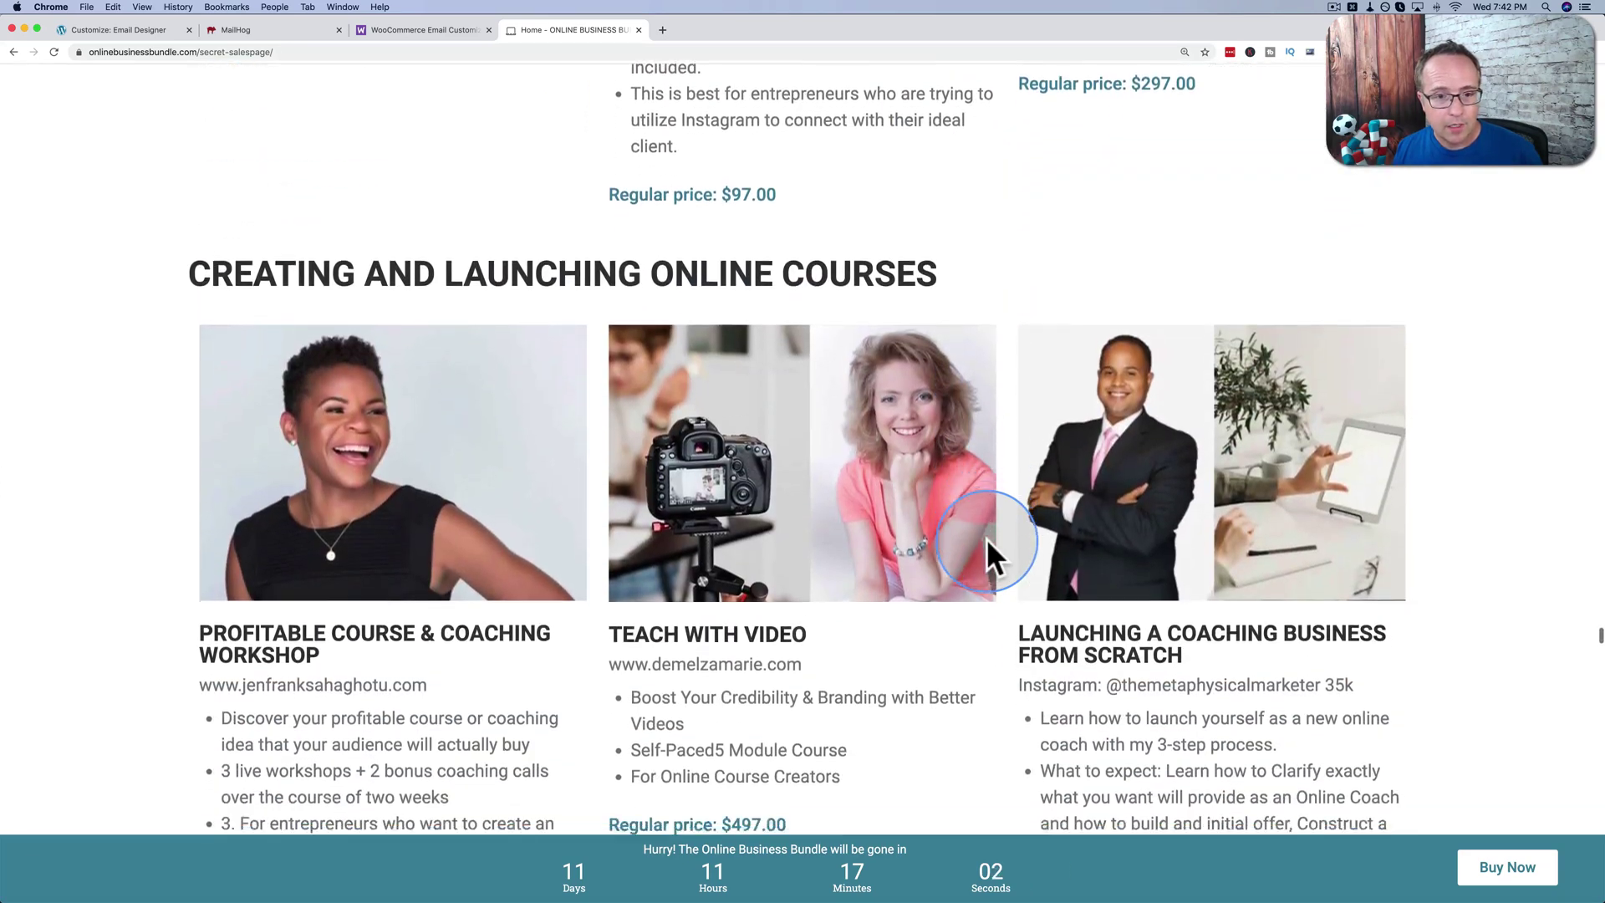
scroll(986, 538, down, 5)
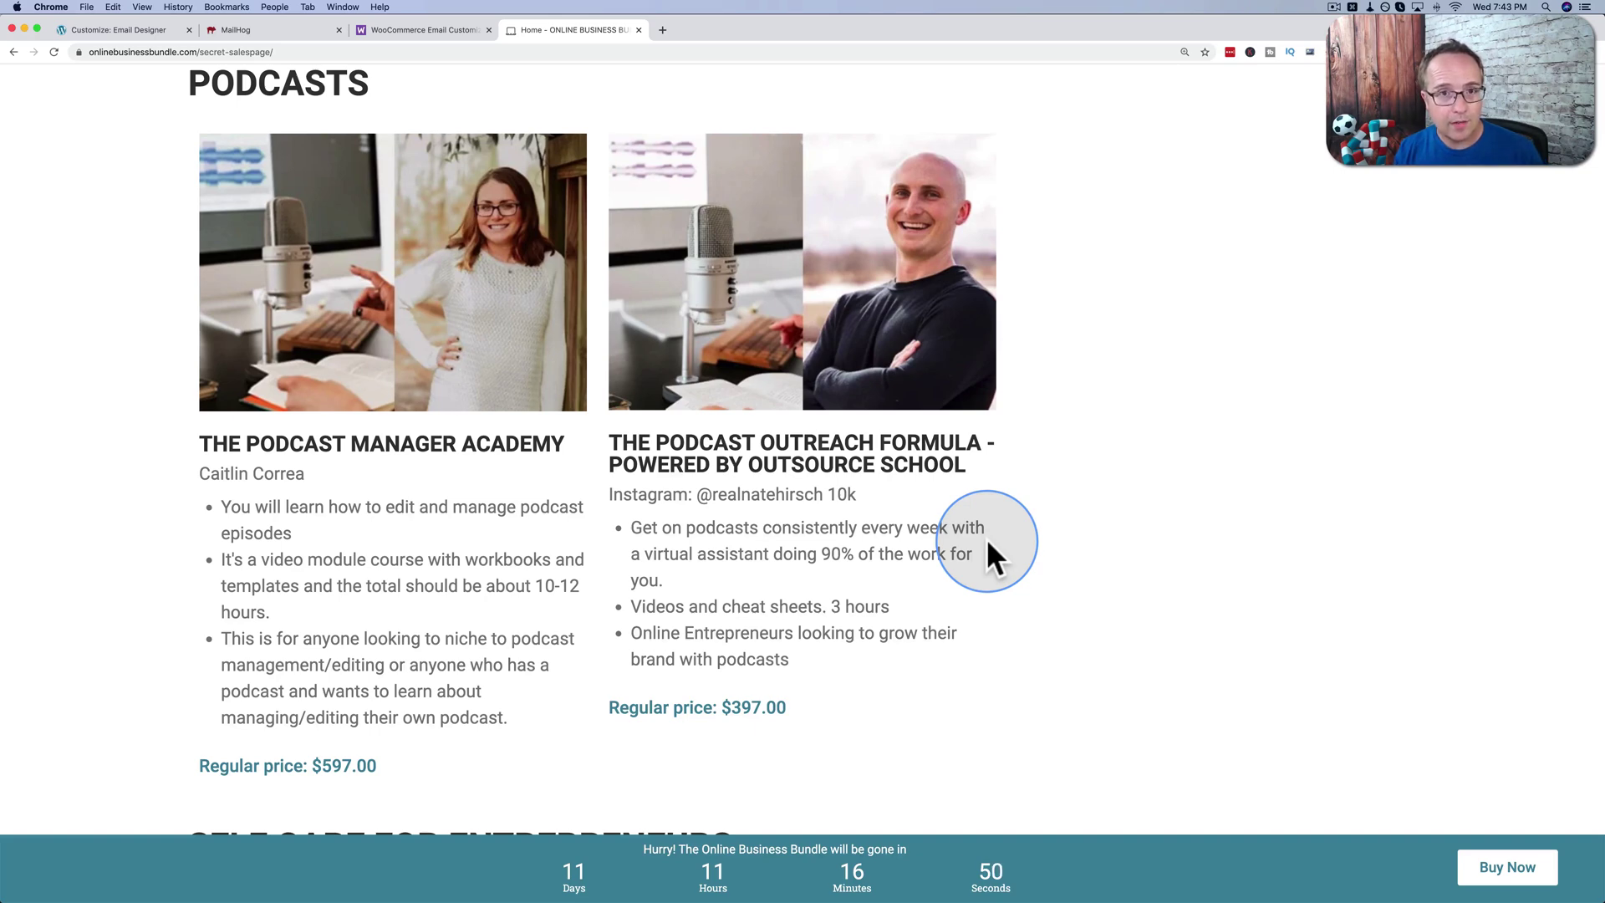
scroll(989, 543, down, 6)
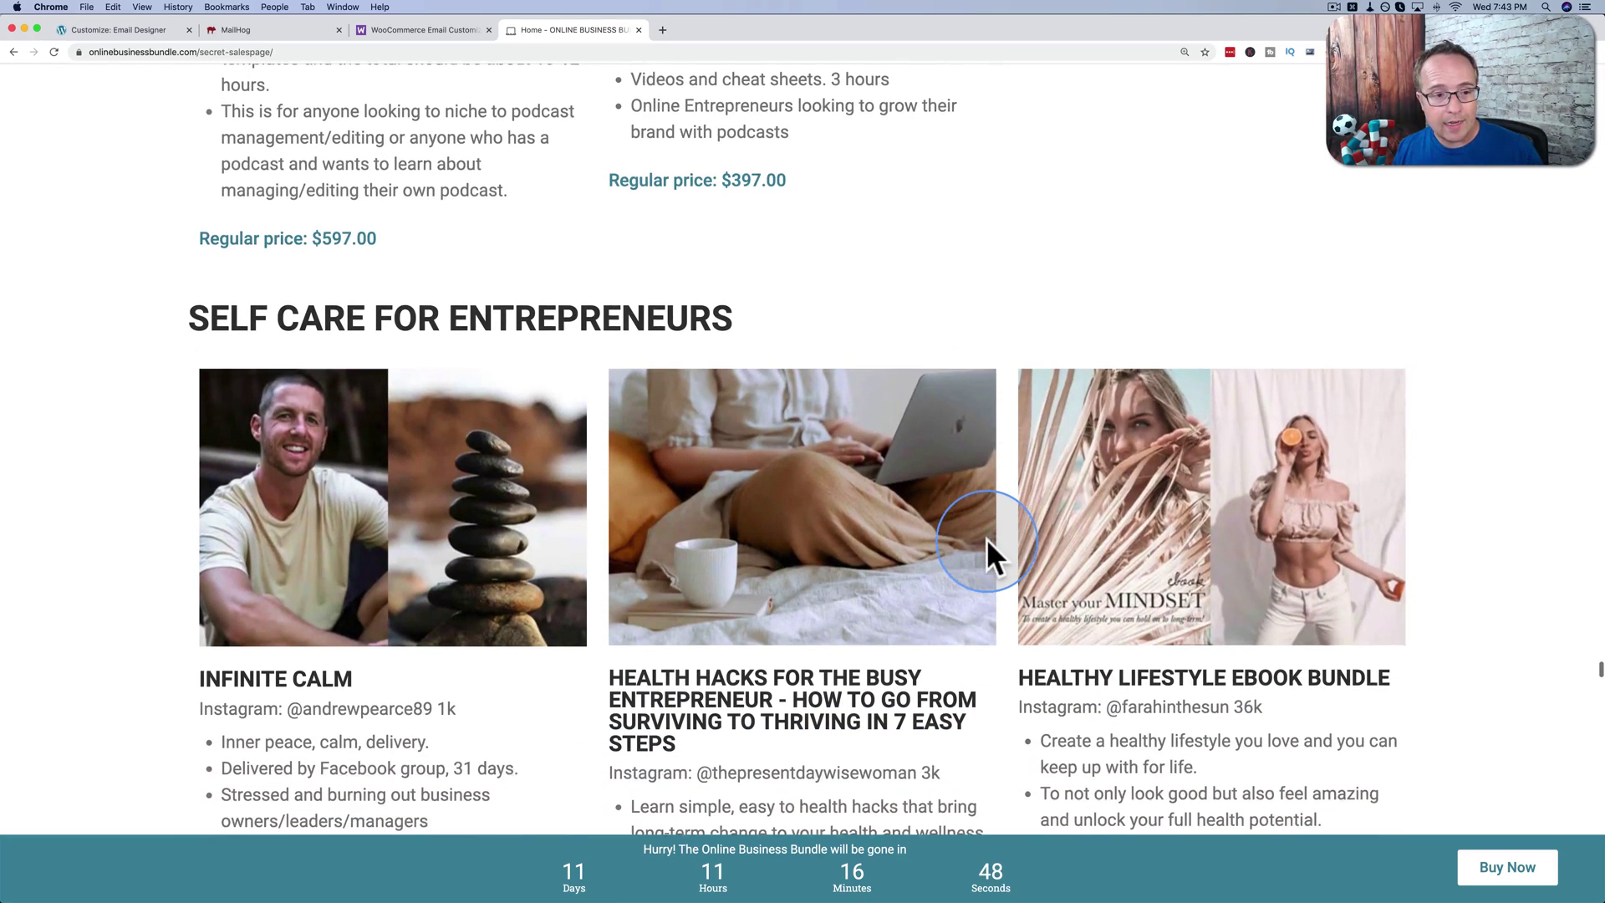
scroll(986, 538, down, 3)
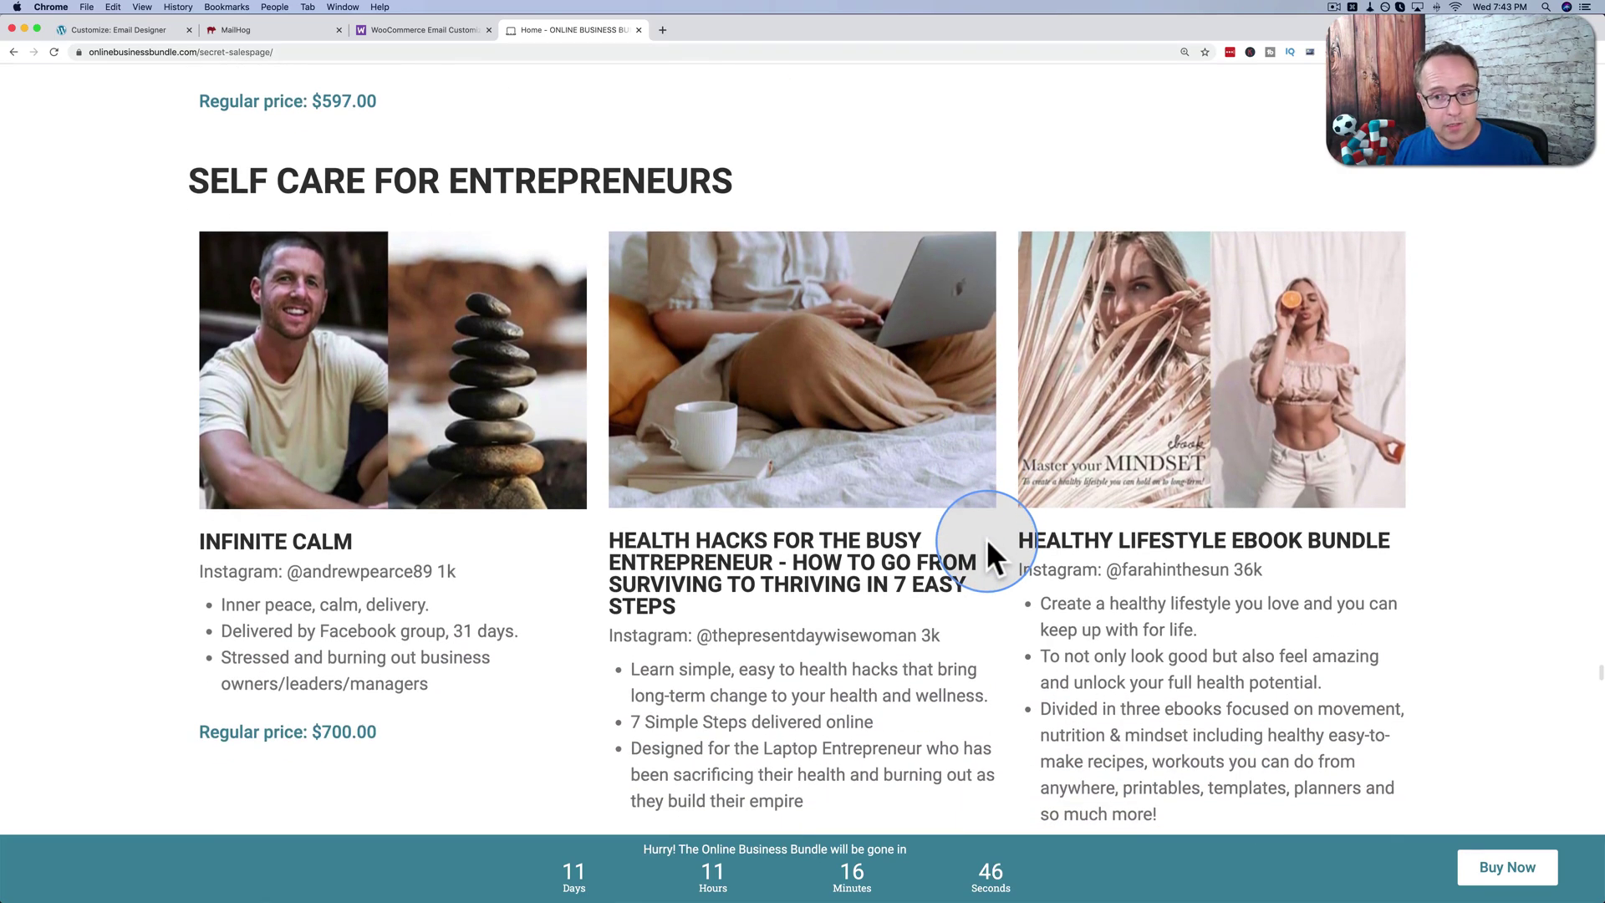
scroll(986, 548, down, 1)
scroll(987, 539, down, 2)
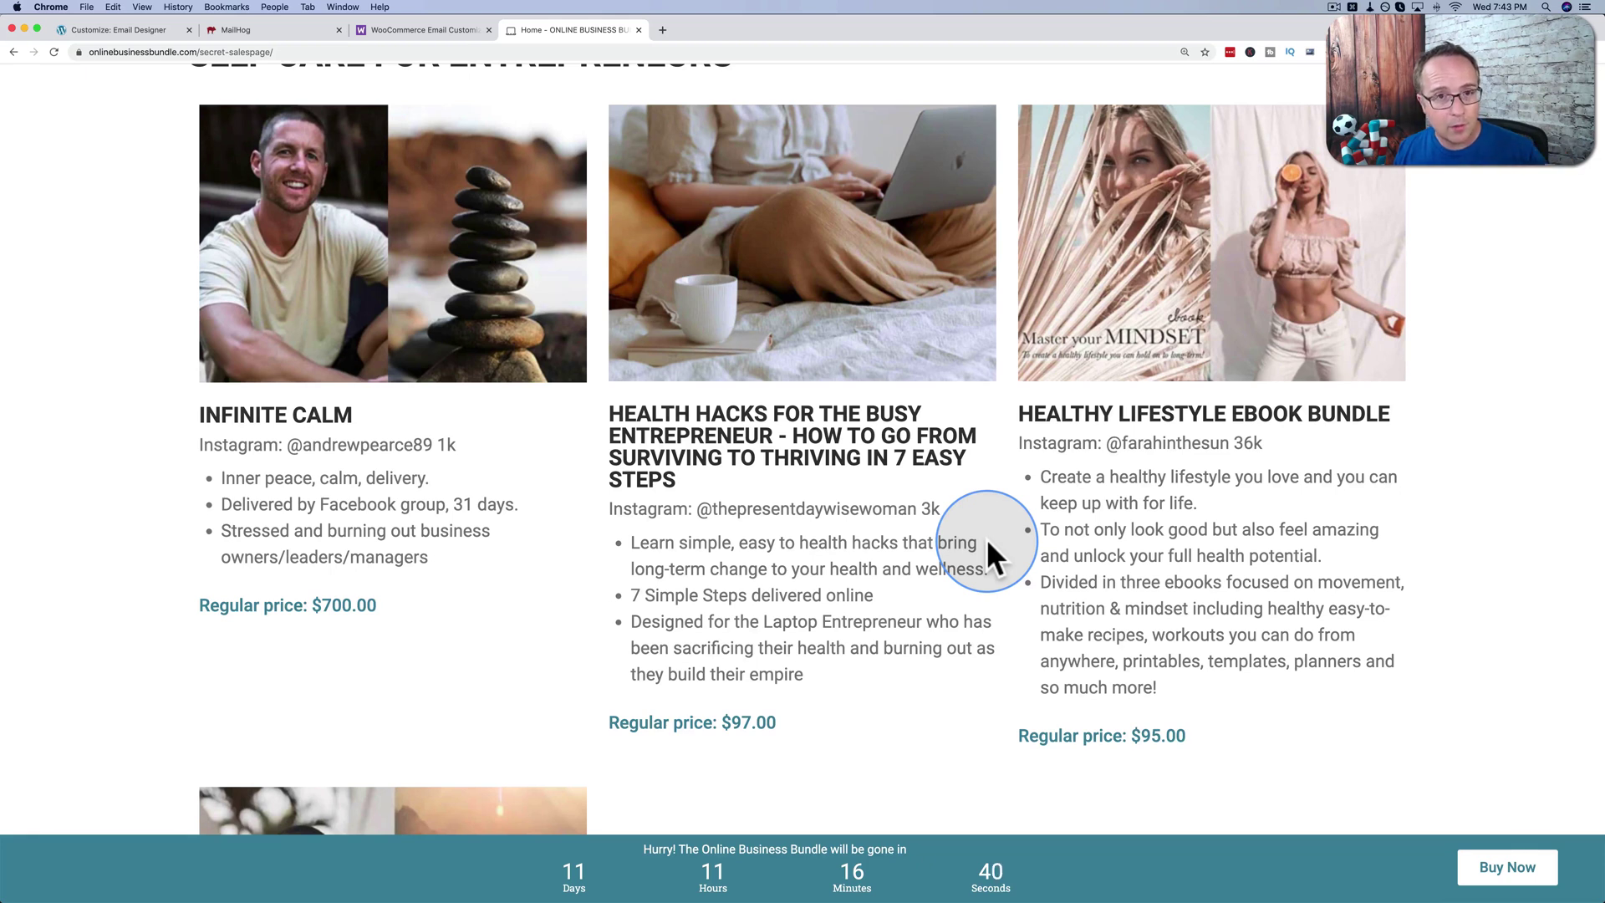
scroll(986, 538, down, 1)
scroll(986, 538, up, 1)
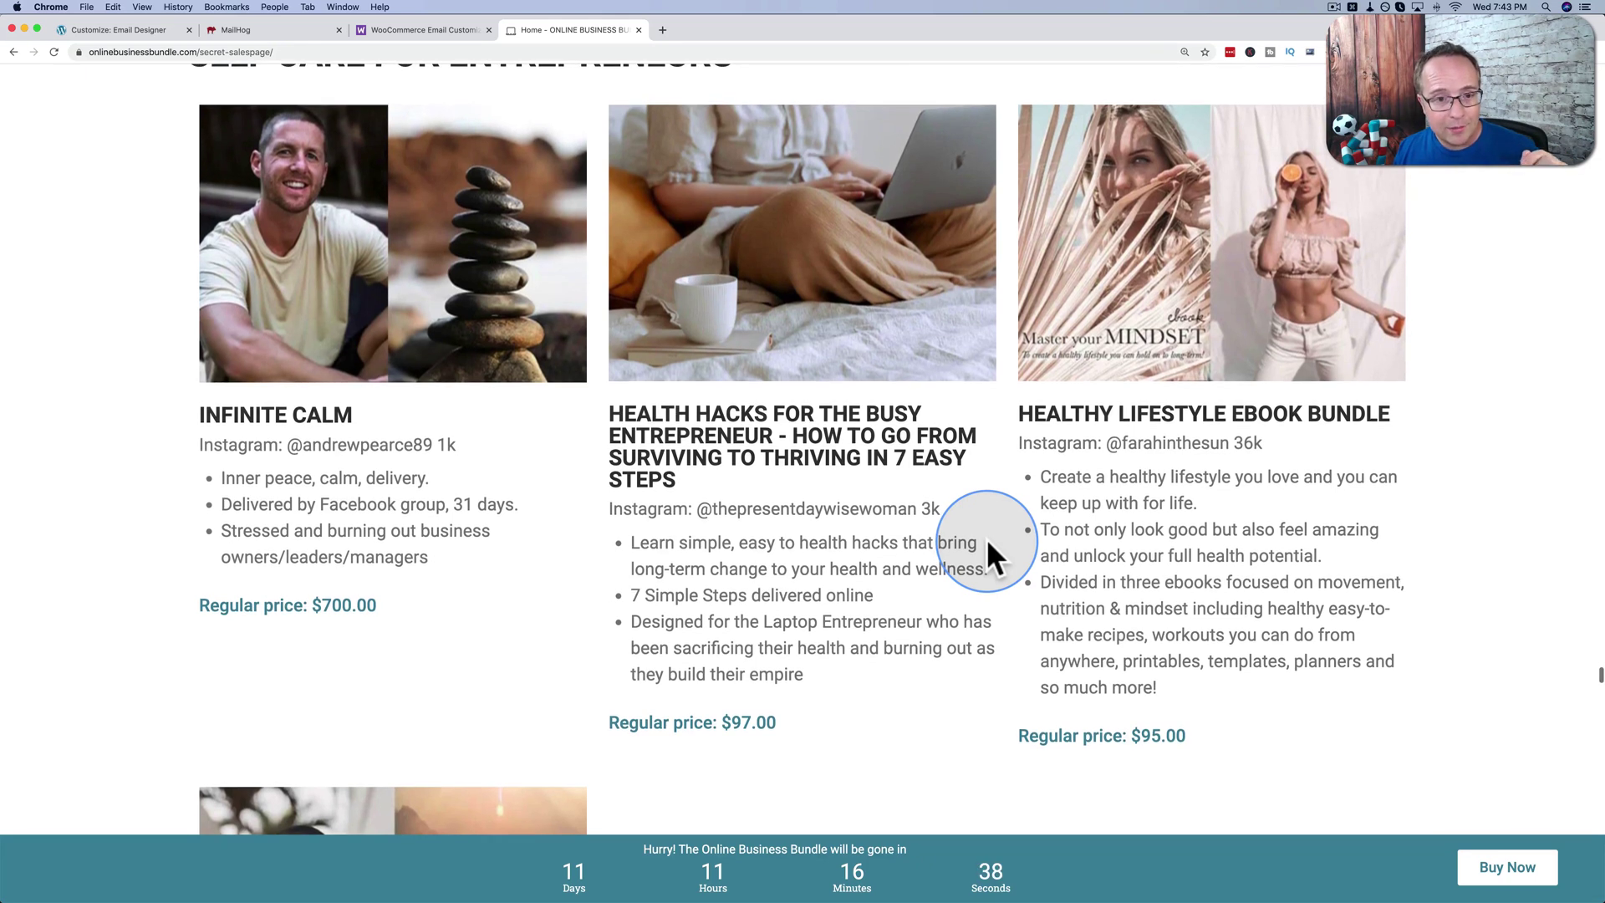